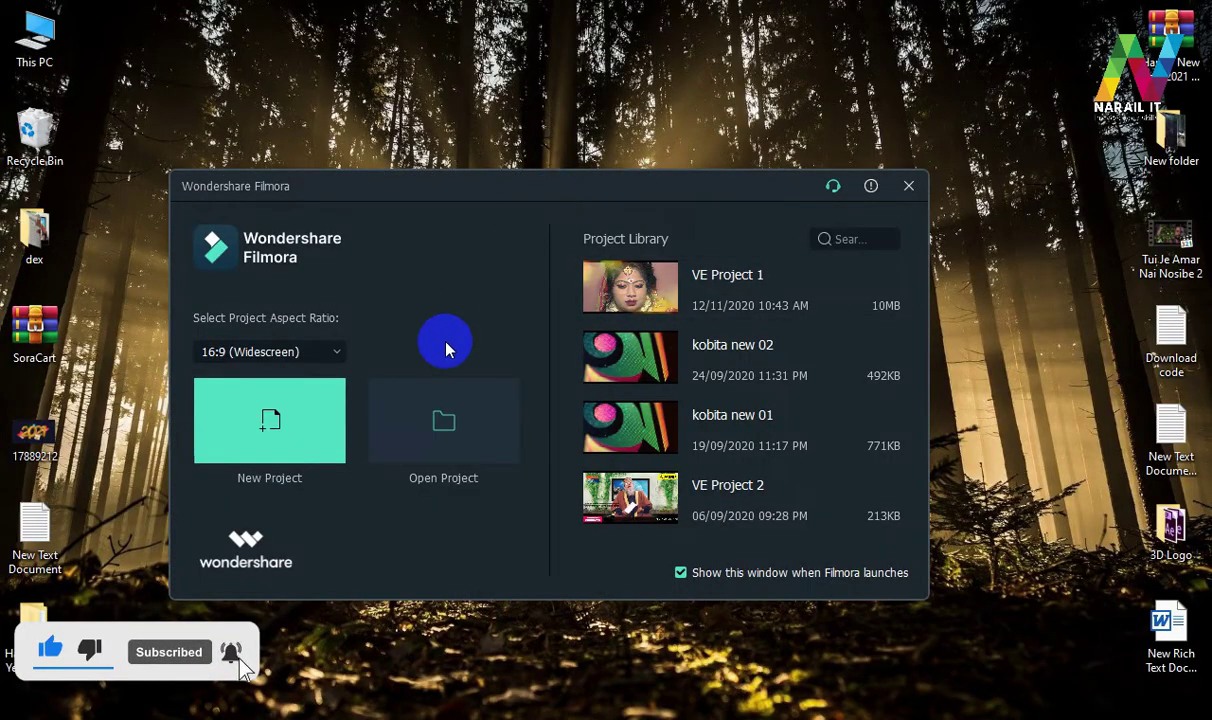
Create a new 16:9 widescreen project, then open the desktop's New folder in a maximized window
{"action": "left_click", "coordinate": [275, 450]}
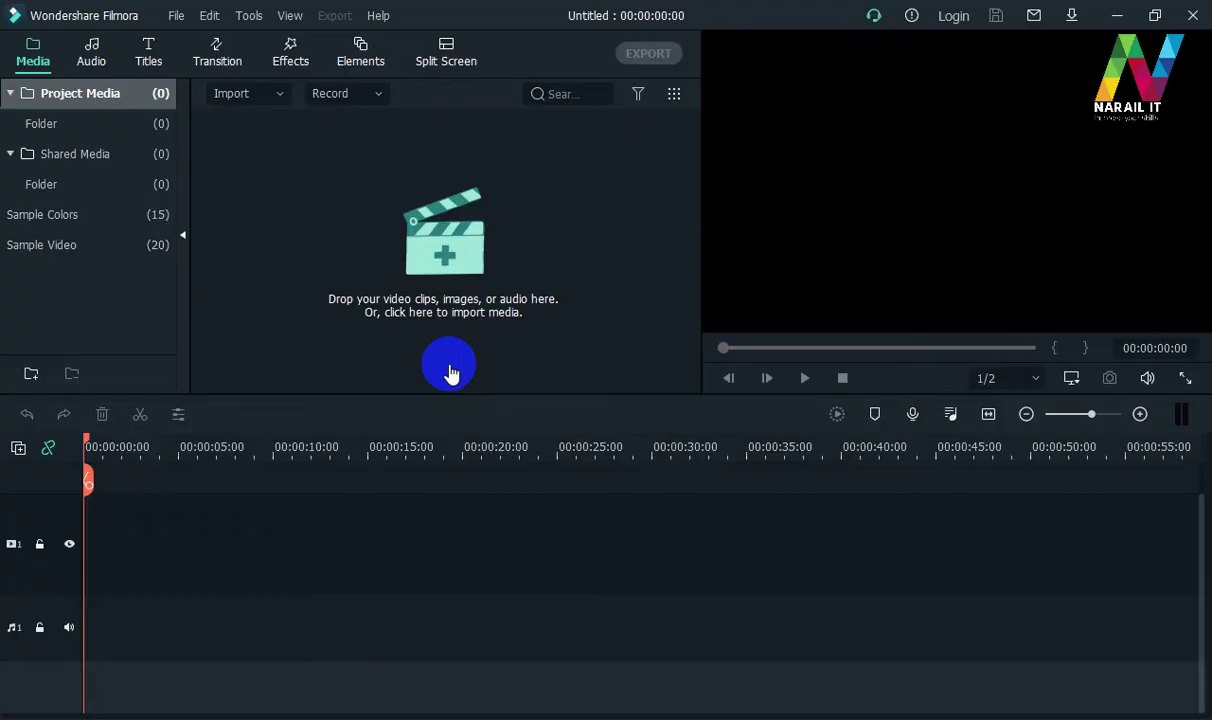
{"action": "left_click", "coordinate": [1118, 14]}
{"action": "left_click_drag", "start_coordinate": [1160, 140], "coordinate": [890, 135]}
{"action": "double_click", "coordinate": [887, 135]}
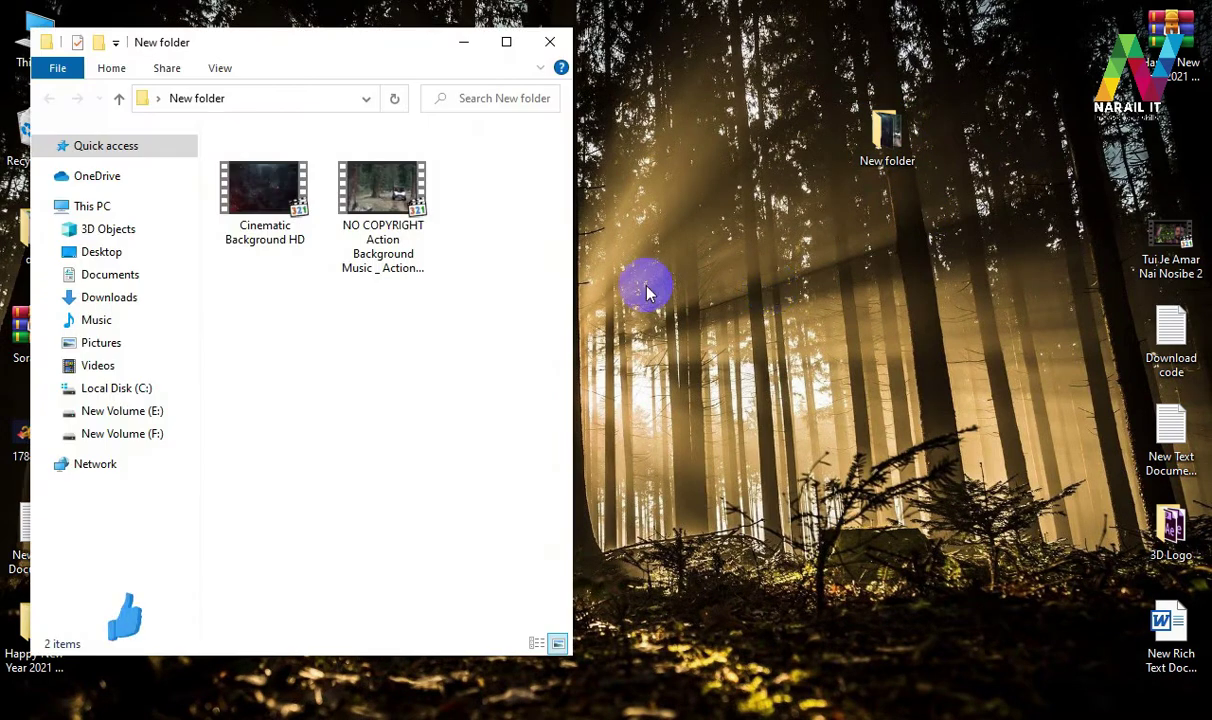
{"action": "left_click", "coordinate": [506, 41]}
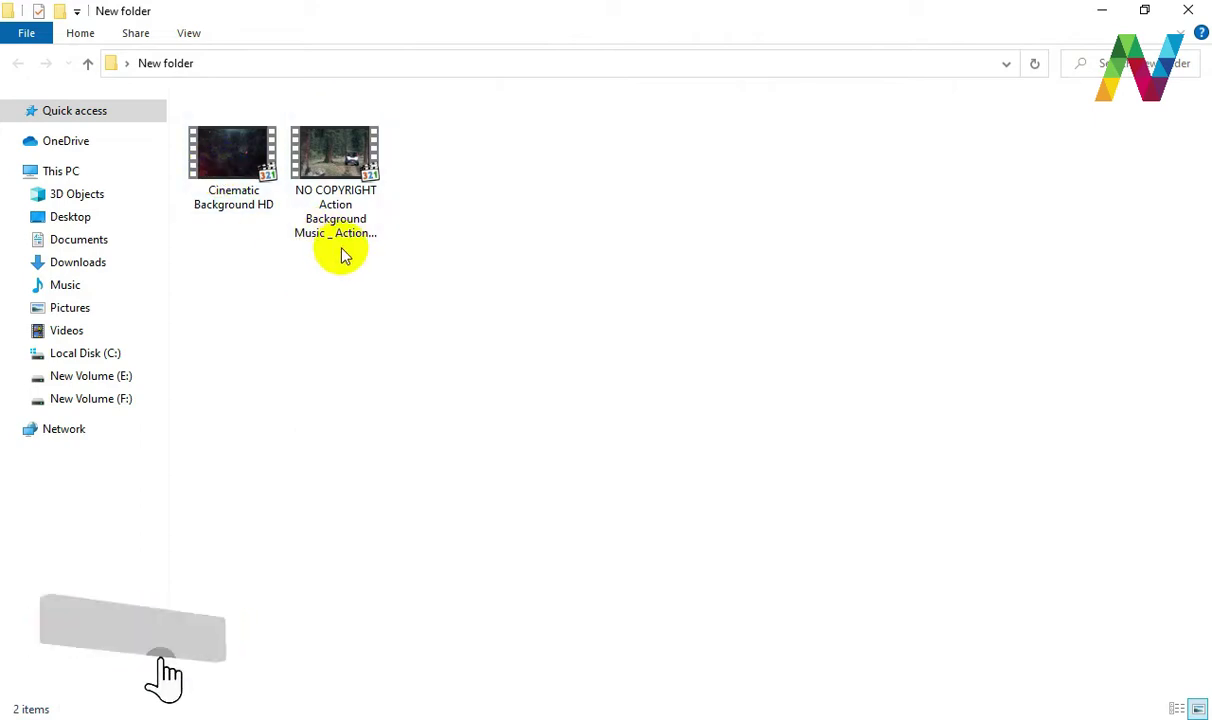
Preview the Cinematic Background HD video from the folder in MPC-HC and close the player
{"action": "left_click", "coordinate": [221, 198]}
{"action": "right_click", "coordinate": [232, 155]}
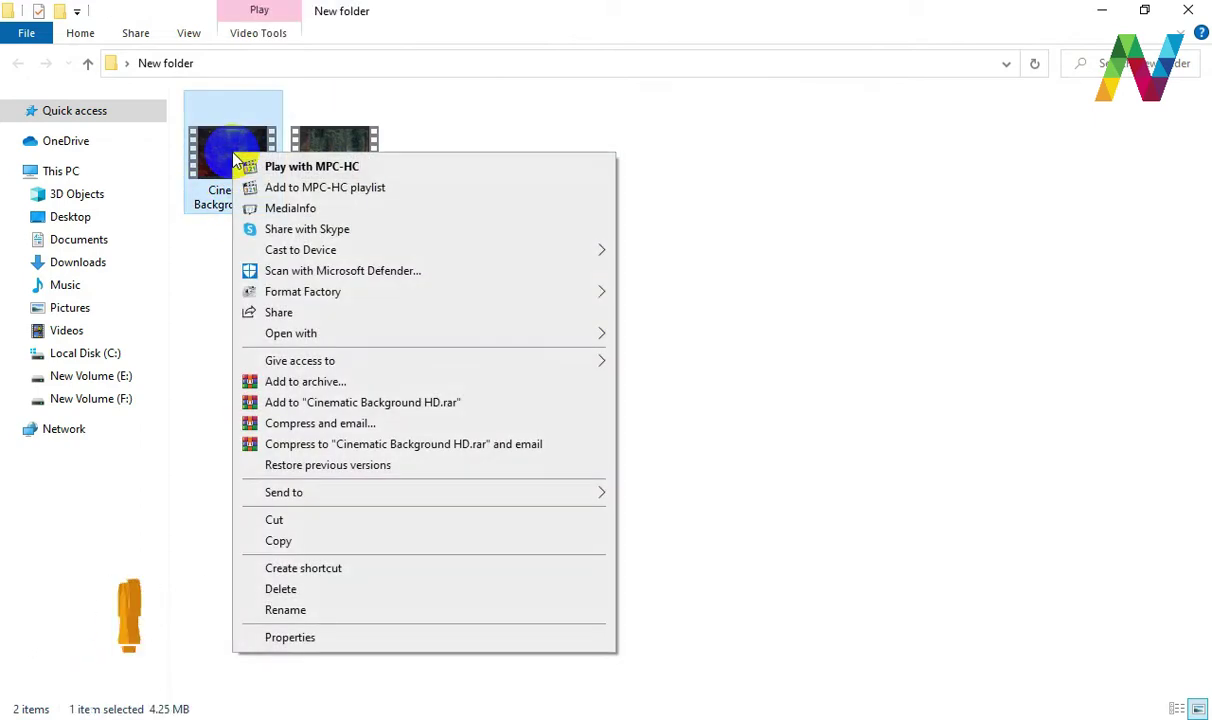
{"action": "left_click", "coordinate": [283, 170]}
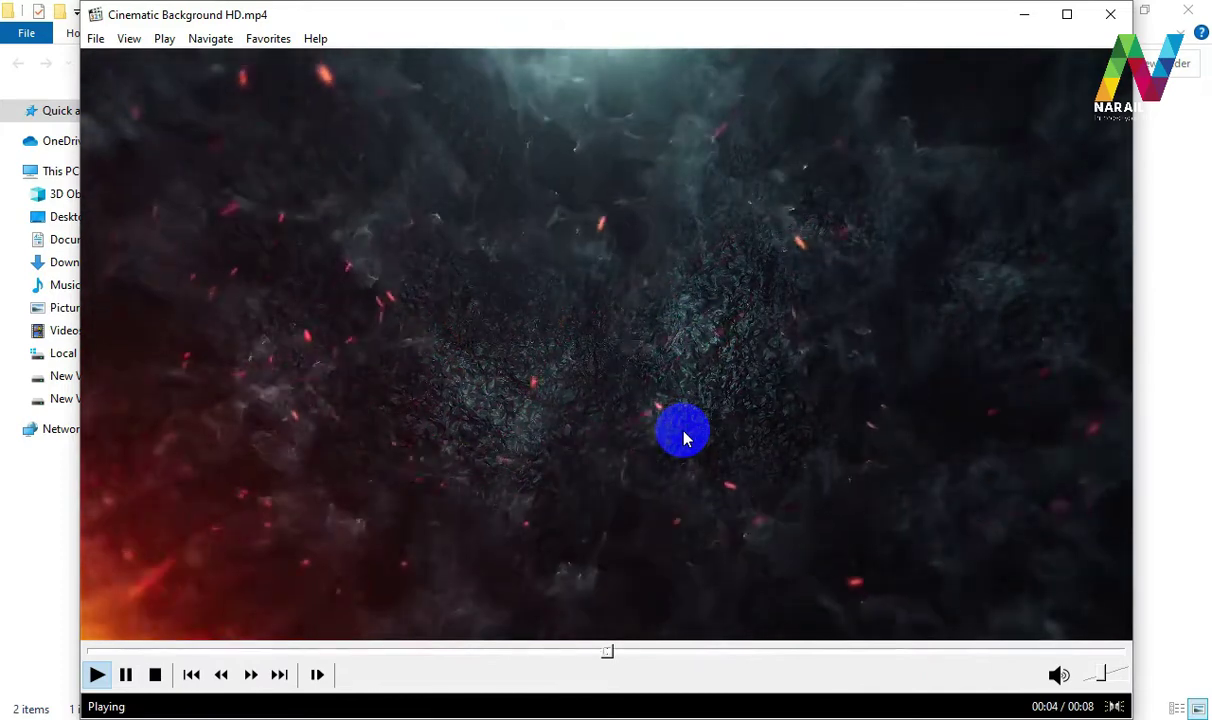
{"action": "left_click", "coordinate": [1102, 14]}
Preview the NO COPYRIGHT Action Background Music video from the folder in the media player and close it
{"action": "left_click", "coordinate": [313, 141]}
{"action": "right_click", "coordinate": [313, 141]}
{"action": "left_click", "coordinate": [385, 142]}
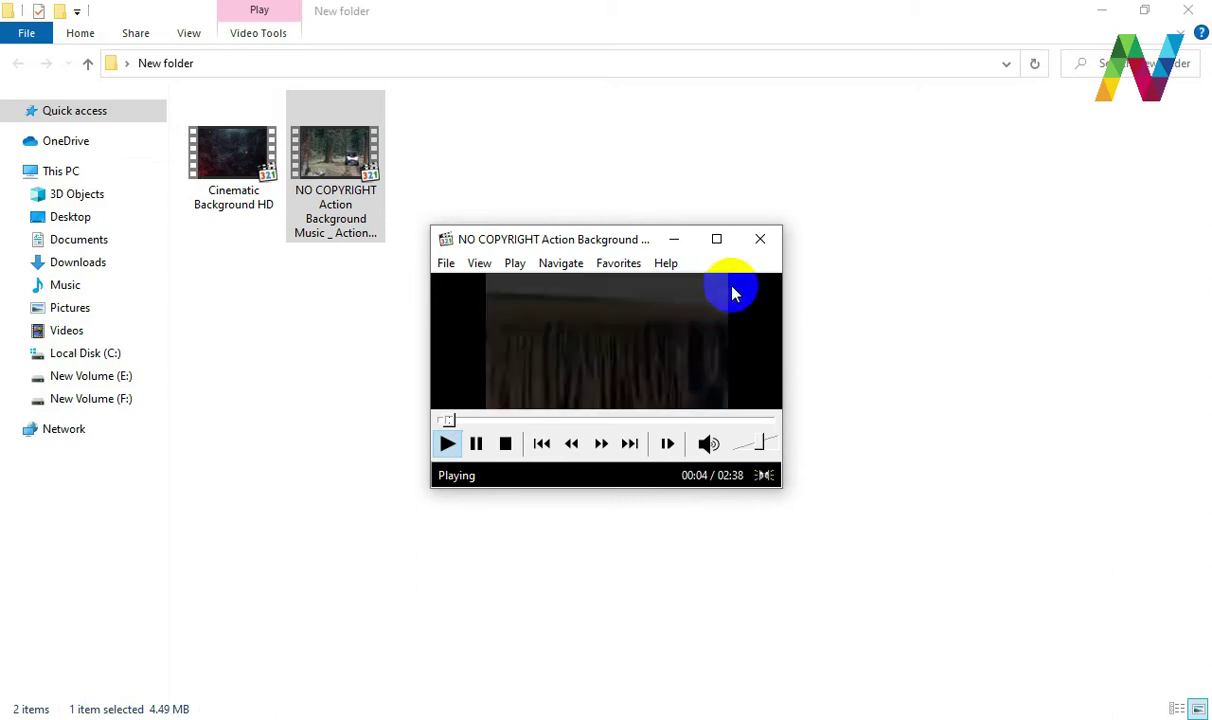
{"action": "left_click", "coordinate": [760, 238]}
{"action": "left_click", "coordinate": [645, 358]}
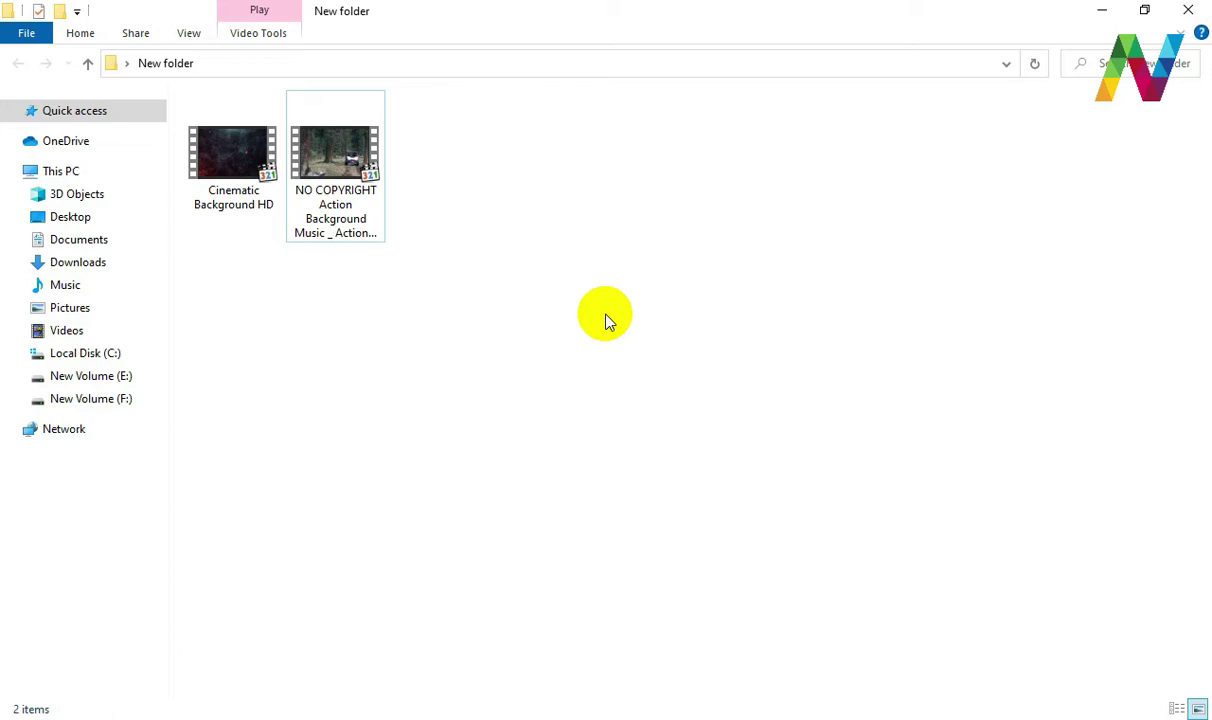
Import both folder videos into Filmora and place Cinematic Background HD at the timeline start, matching the project to 1920 x 1080 30fps
{"action": "left_click_drag", "start_coordinate": [530, 155], "coordinate": [227, 216]}
{"action": "left_click_drag", "start_coordinate": [227, 157], "coordinate": [449, 265]}
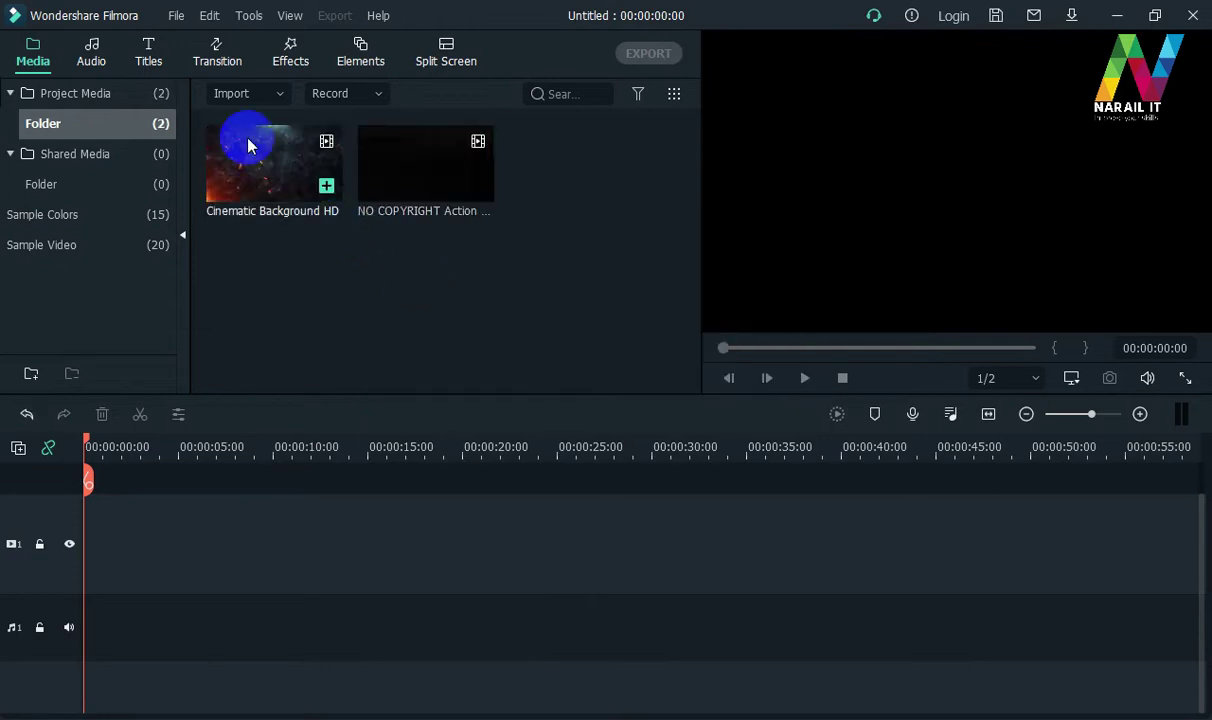
{"action": "left_click_drag", "start_coordinate": [262, 158], "coordinate": [42, 560]}
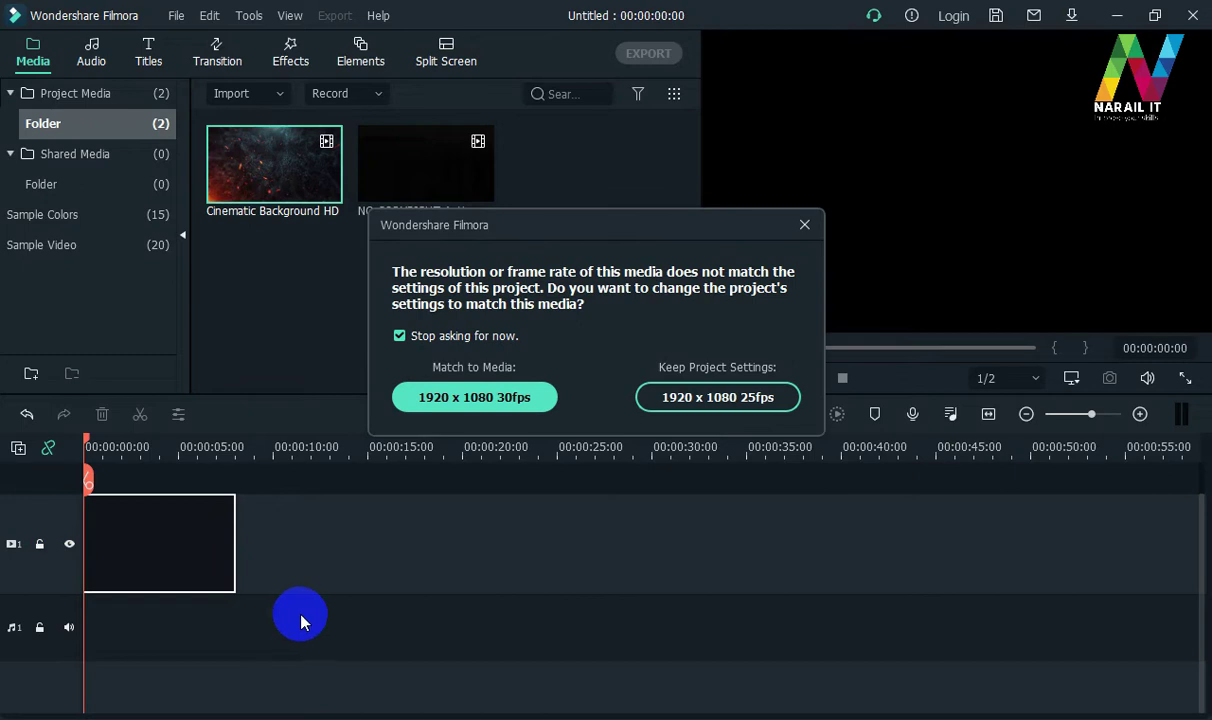
{"action": "left_click", "coordinate": [514, 398]}
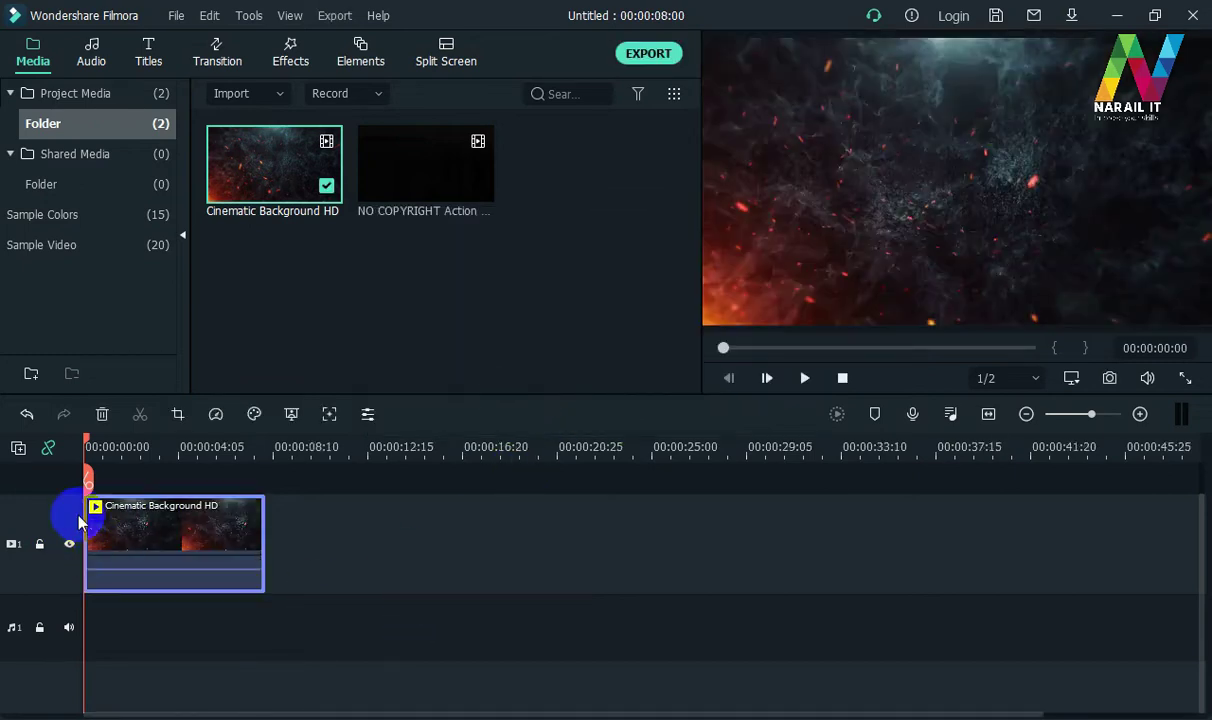
{"action": "left_click_drag", "start_coordinate": [54, 490], "coordinate": [57, 590]}
Place only the detached audio of the NO COPYRIGHT Action Background Music video at the timeline start, deleting its picture clip
{"action": "left_click_drag", "start_coordinate": [415, 187], "coordinate": [320, 574]}
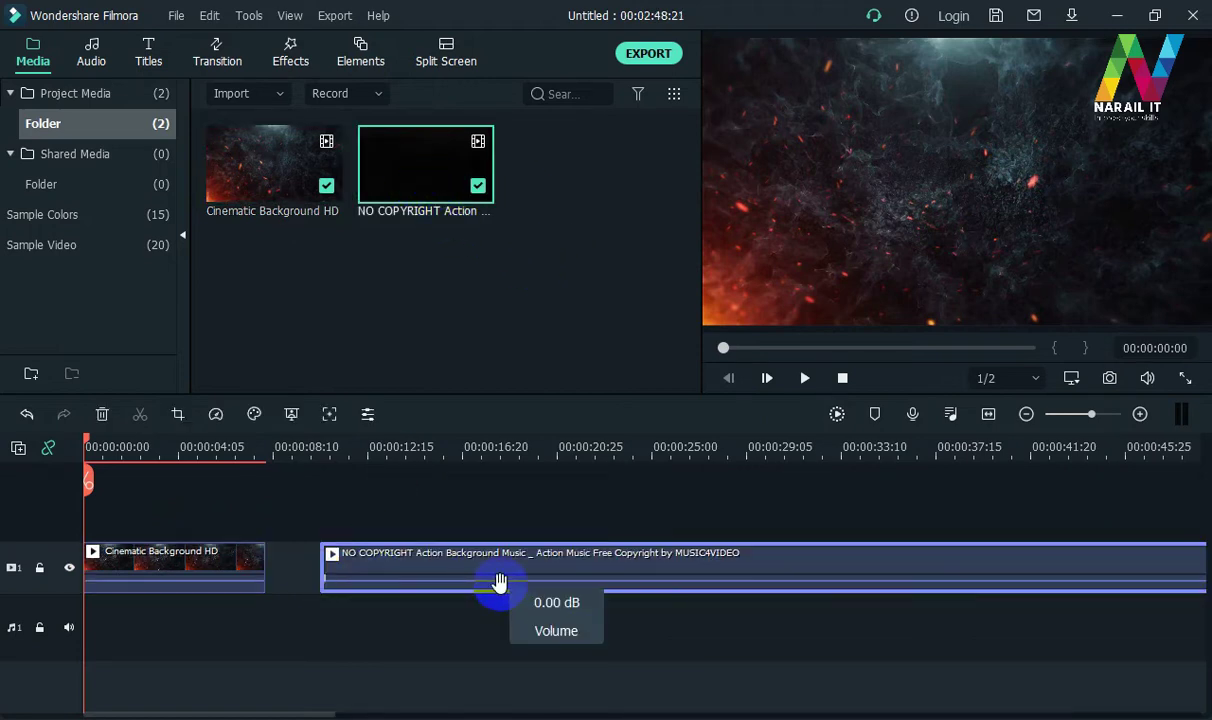
{"action": "left_click", "coordinate": [473, 447]}
{"action": "right_click", "coordinate": [503, 565]}
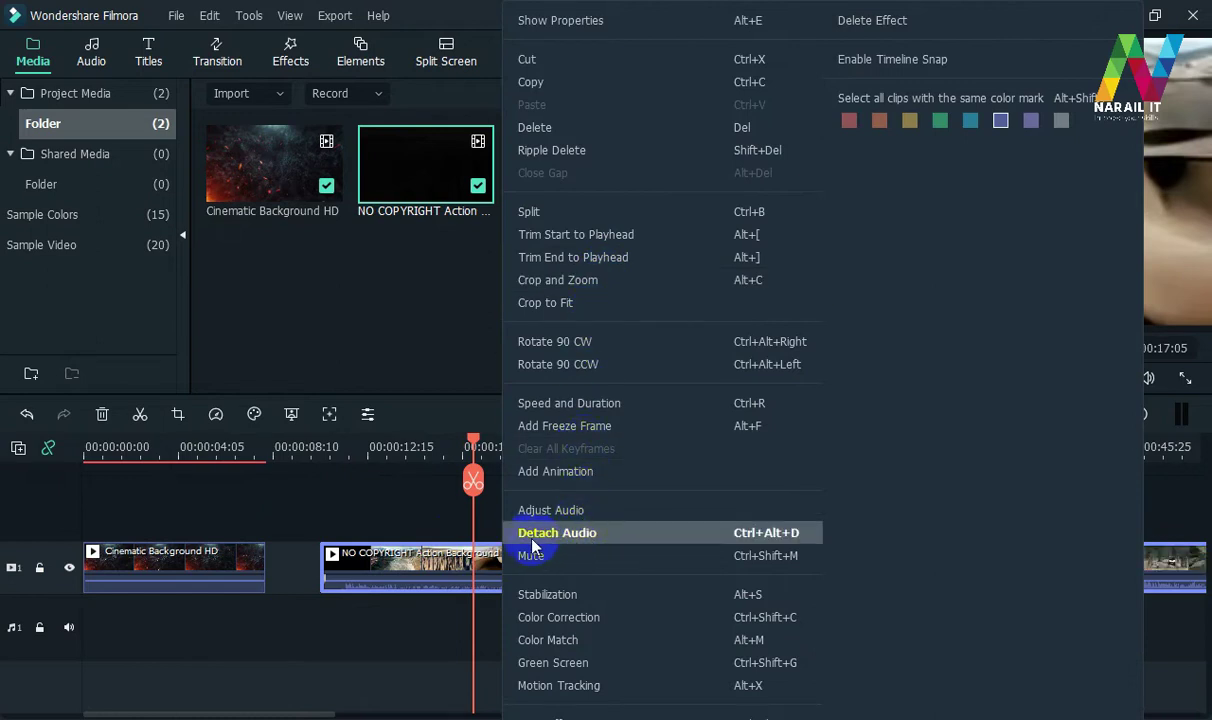
{"action": "left_click", "coordinate": [570, 537]}
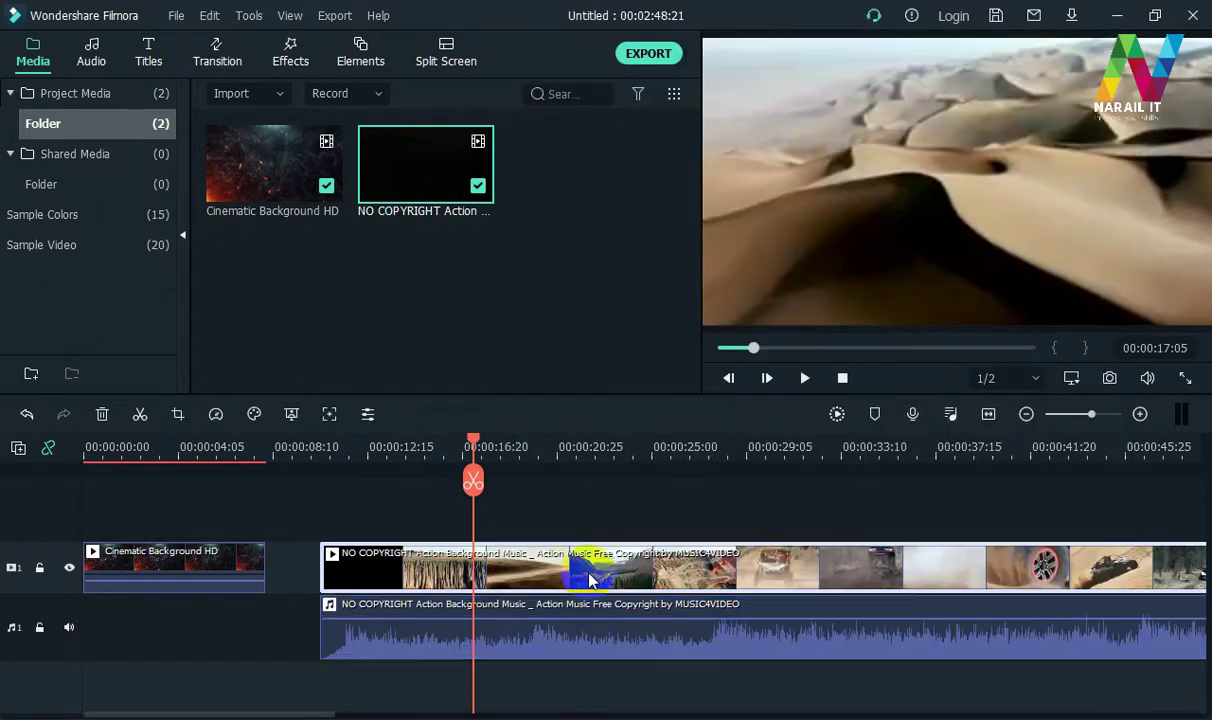
{"action": "key", "text": "Delete"}
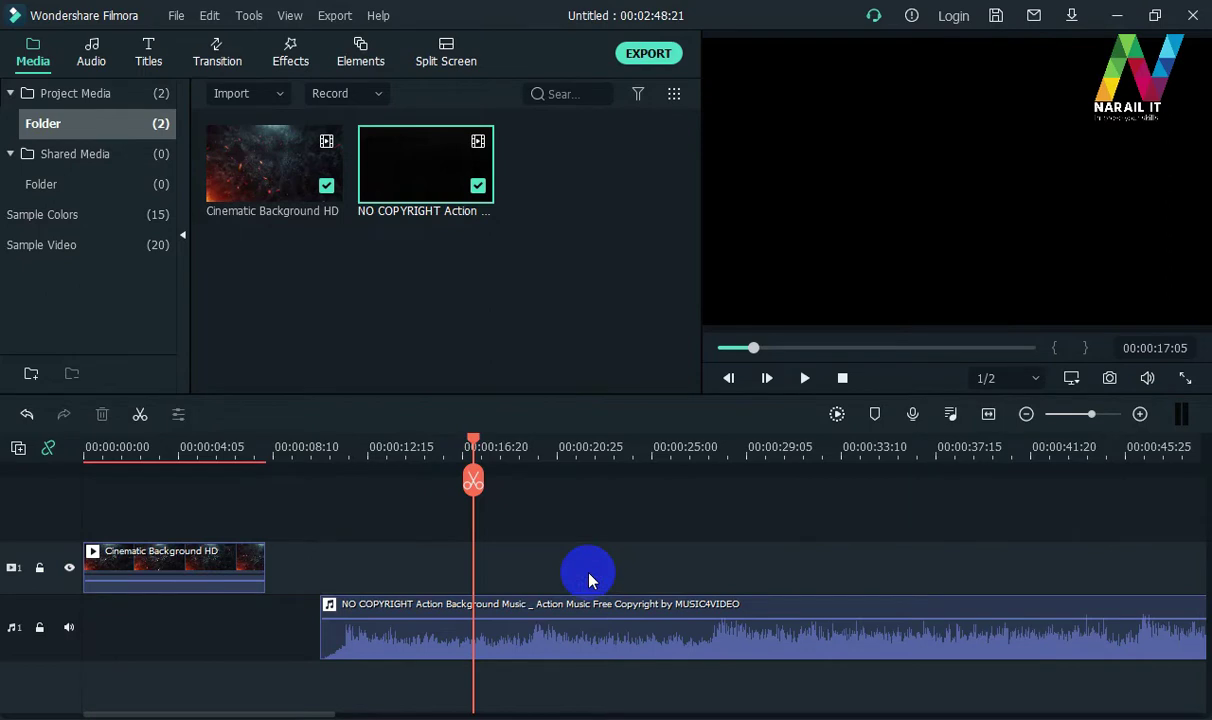
{"action": "left_click_drag", "start_coordinate": [570, 633], "coordinate": [318, 638]}
Play the timeline from the start and listen to the music up to about 17 seconds to find a cut point
{"action": "left_click_drag", "start_coordinate": [279, 712], "coordinate": [306, 712]}
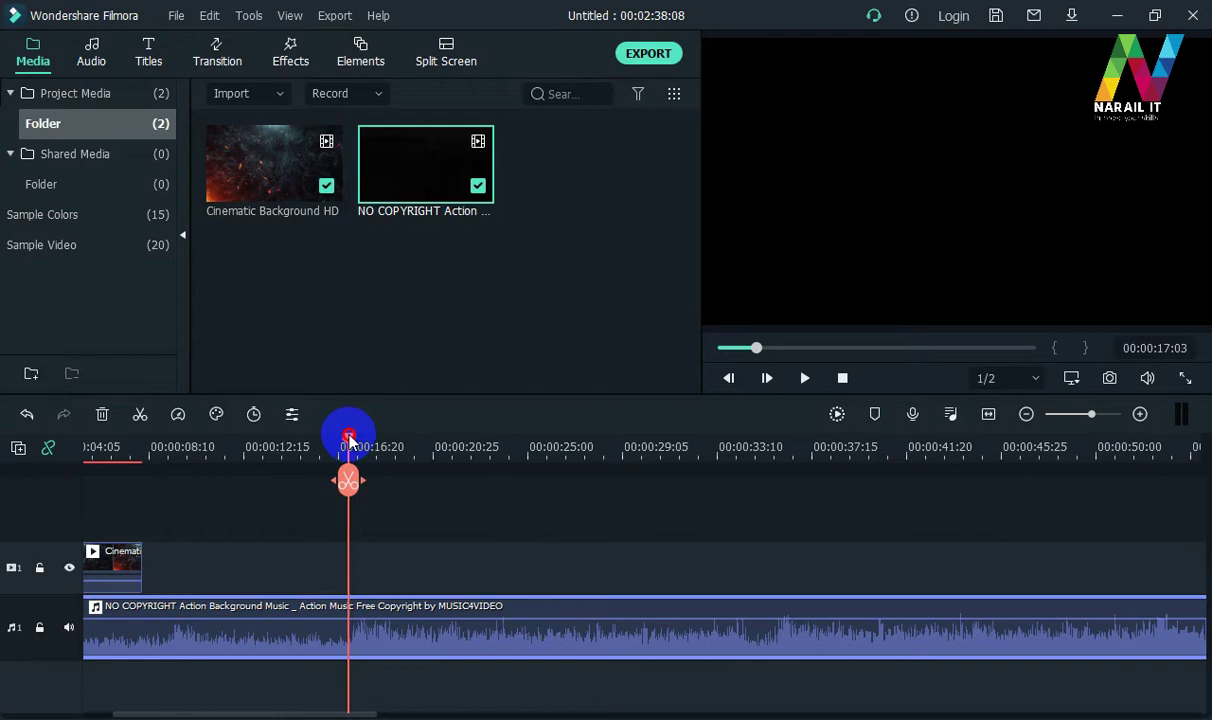
{"action": "left_click_drag", "start_coordinate": [347, 436], "coordinate": [3, 484]}
{"action": "key", "text": "space"}
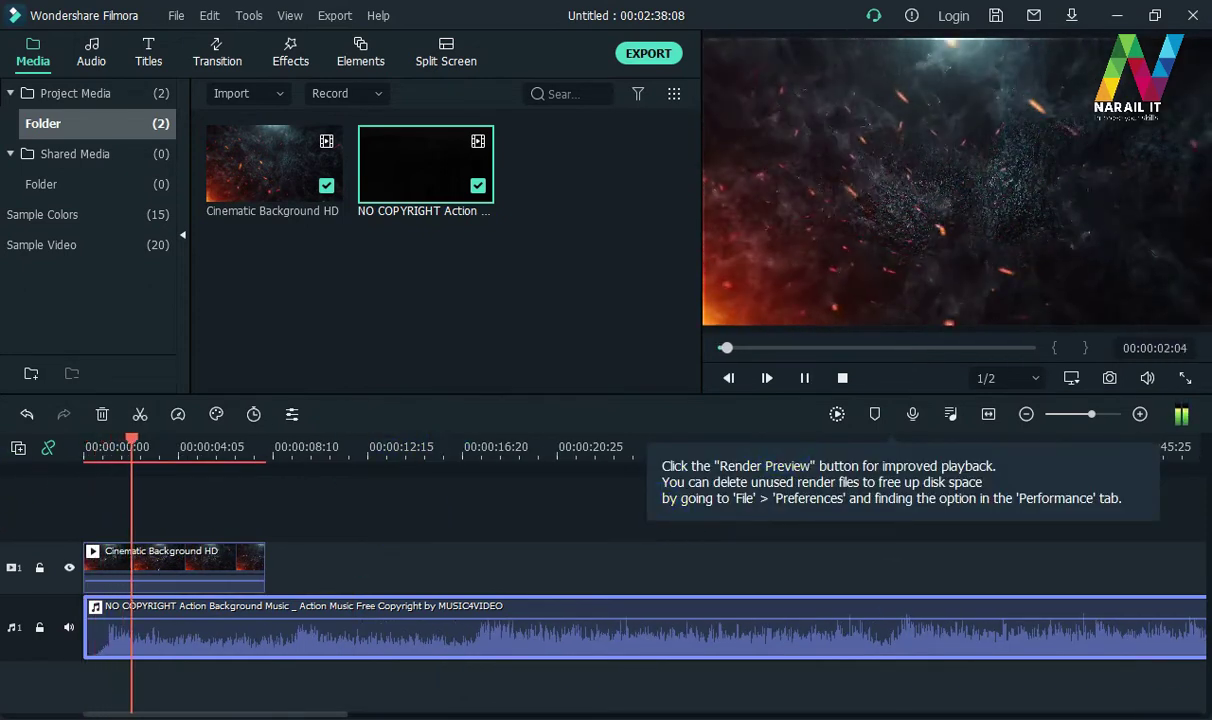
{"action": "left_click_drag", "start_coordinate": [1028, 696], "coordinate": [1004, 692]}
{"action": "left_click", "coordinate": [643, 541]}
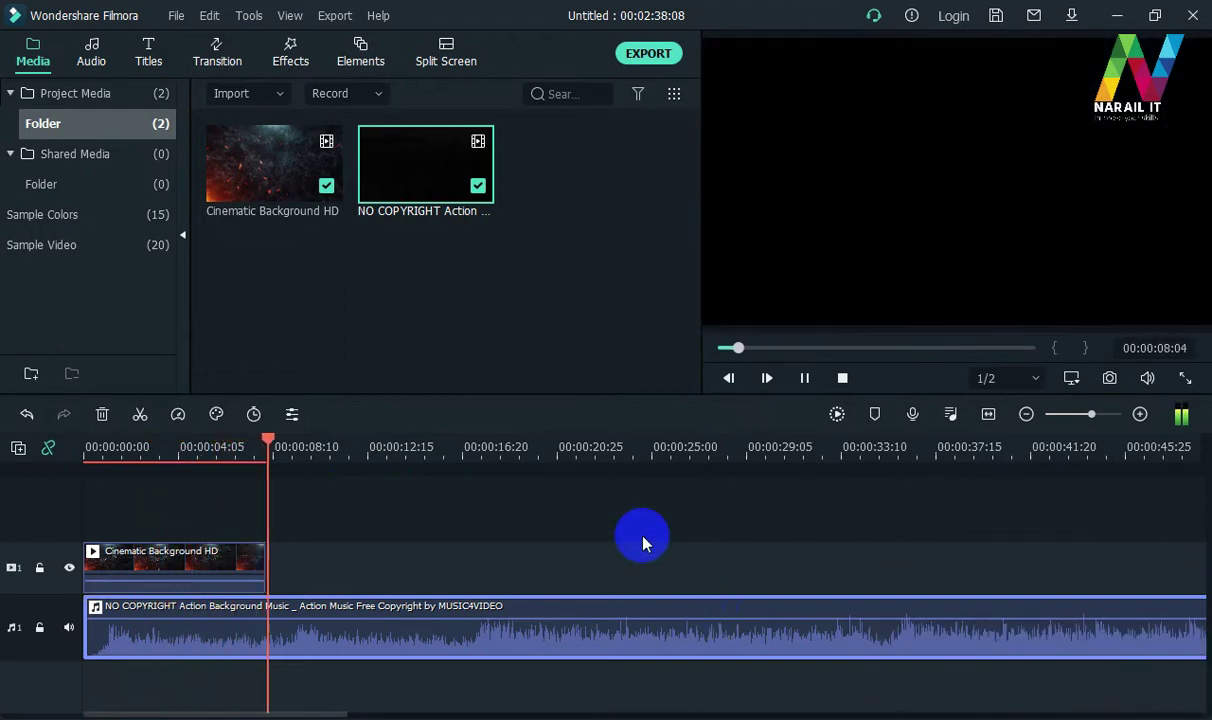
{"action": "left_click", "coordinate": [440, 448]}
{"action": "key", "text": "space"}
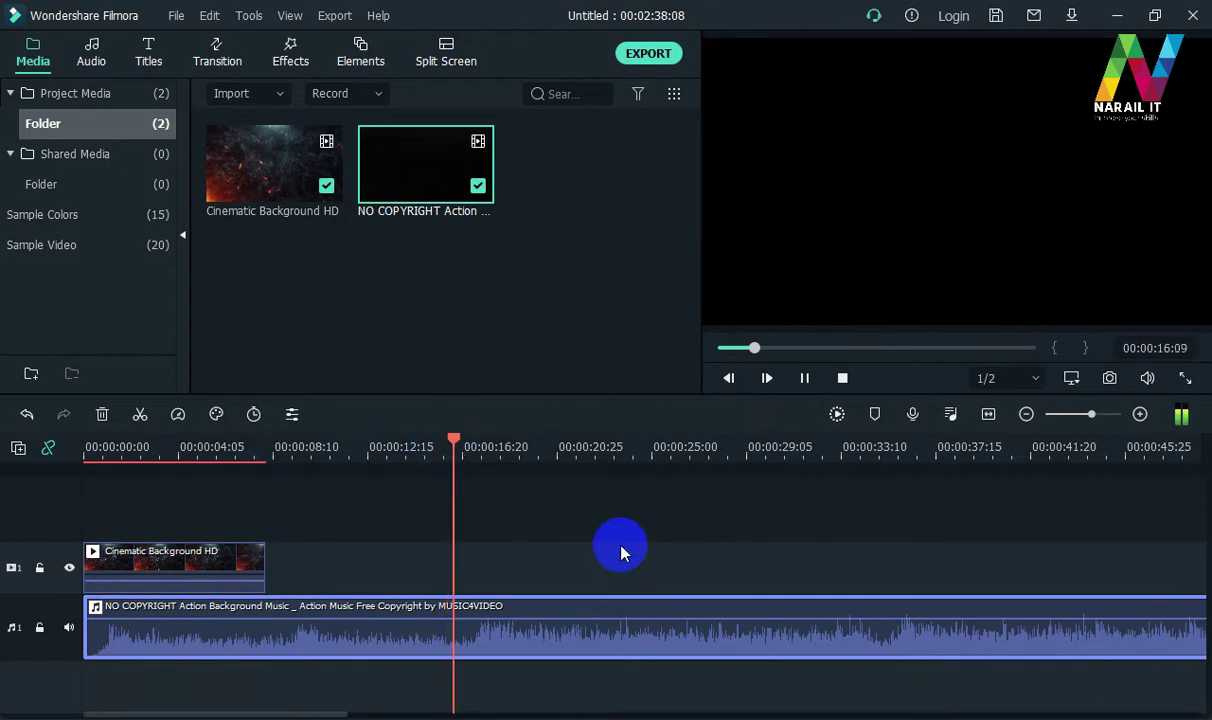
{"action": "key", "text": "space"}
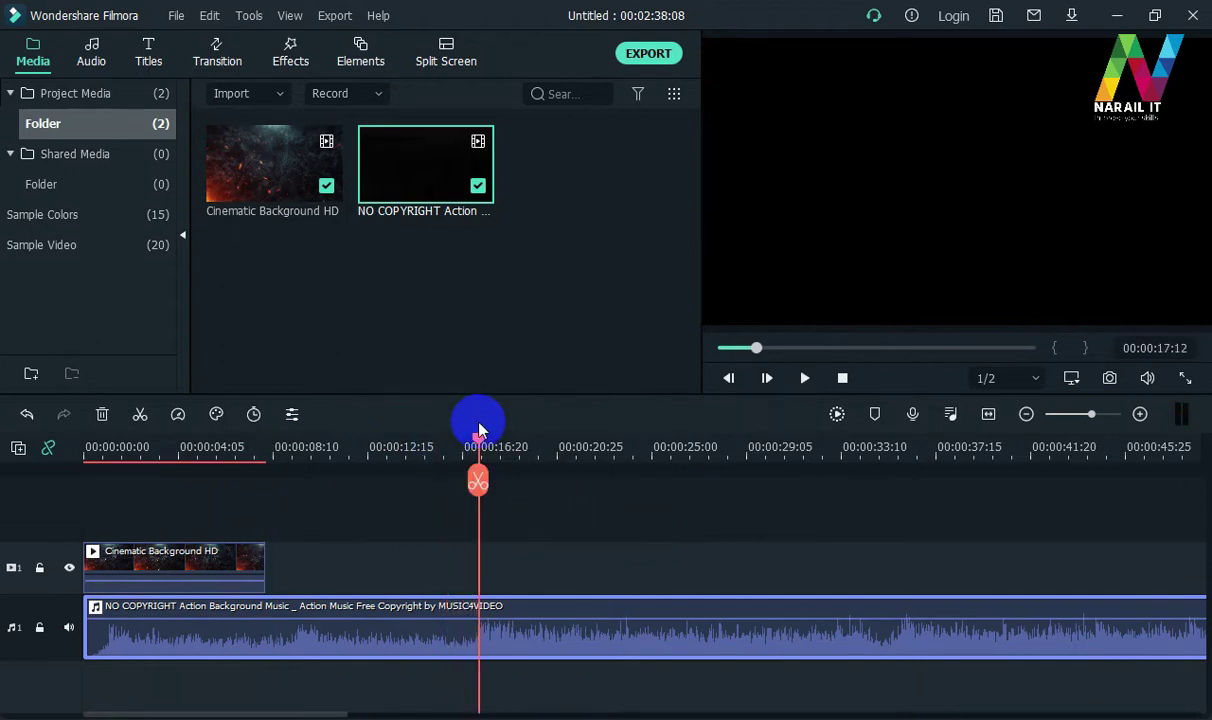
Split the music at 00:00:16:20, delete the part before the cut and close the resulting gap
{"action": "left_click_drag", "start_coordinate": [481, 441], "coordinate": [462, 443]}
{"action": "left_click", "coordinate": [500, 651]}
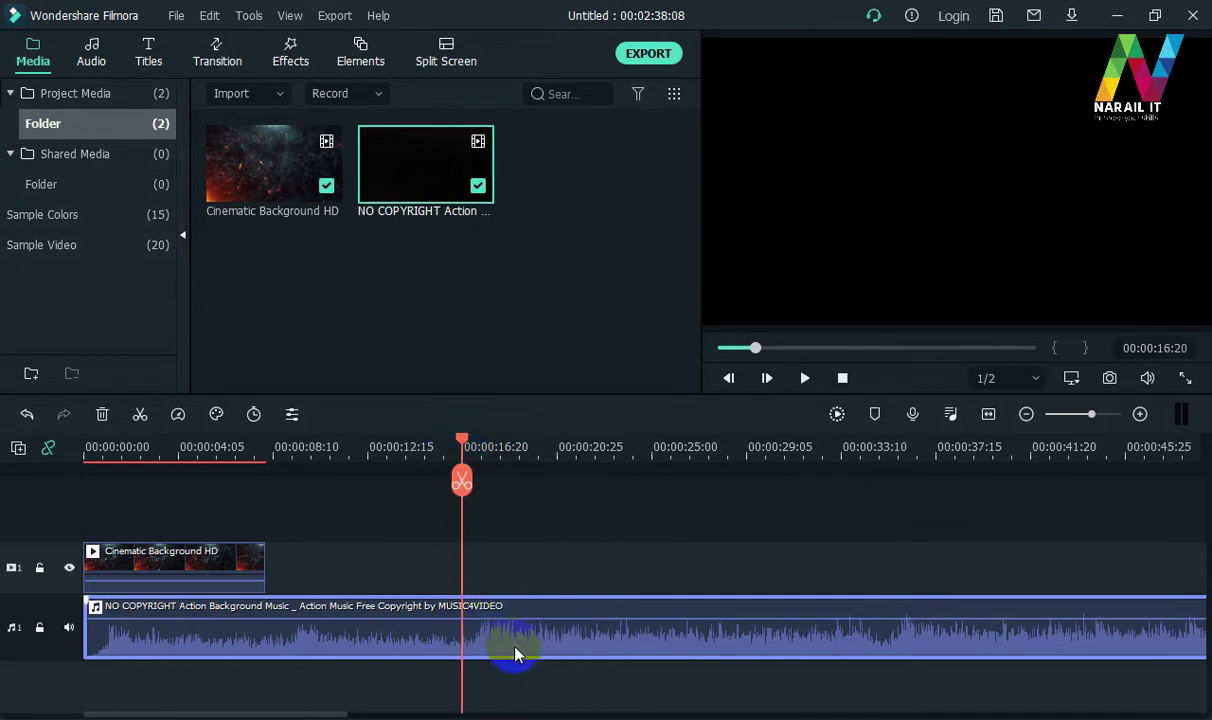
{"action": "left_click", "coordinate": [462, 481]}
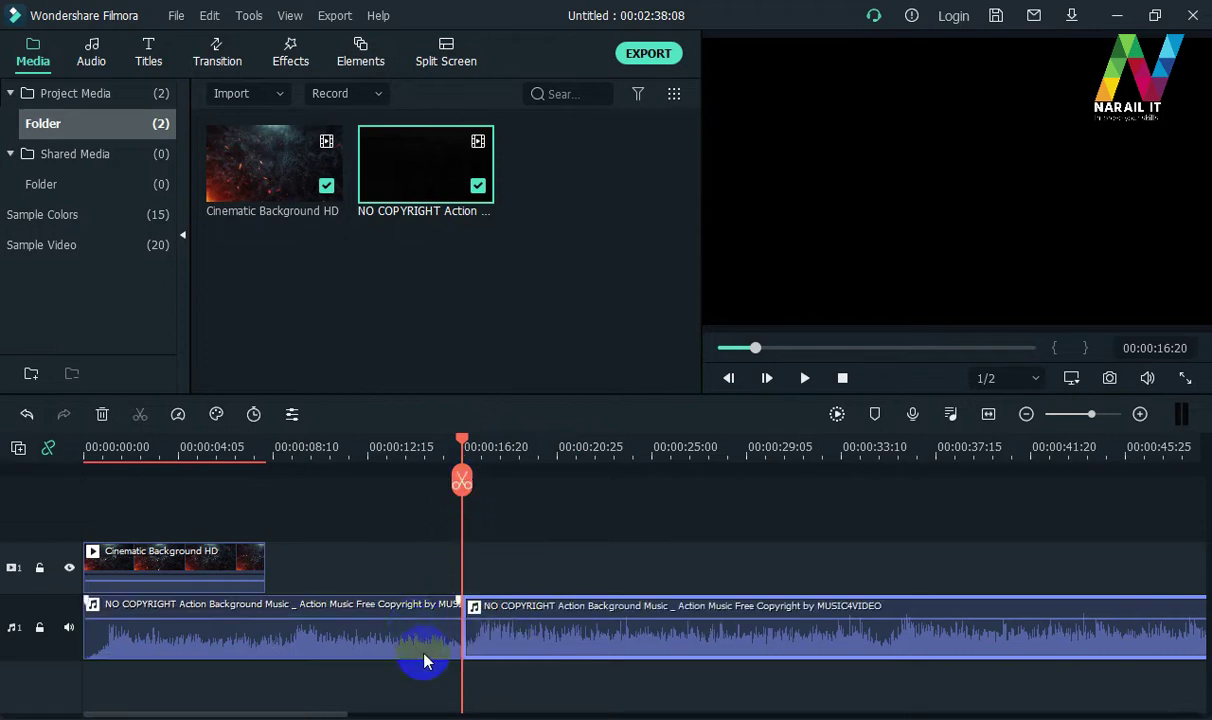
{"action": "left_click", "coordinate": [400, 648]}
{"action": "key", "text": "Delete"}
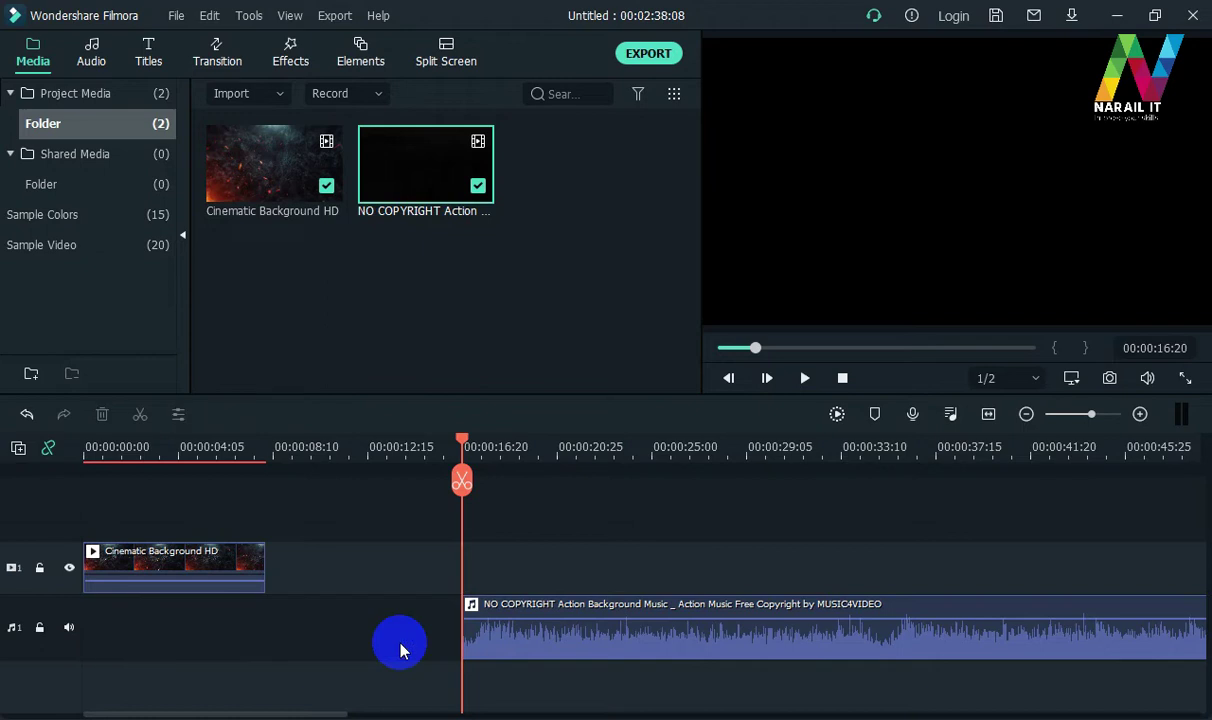
{"action": "key", "text": "Delete"}
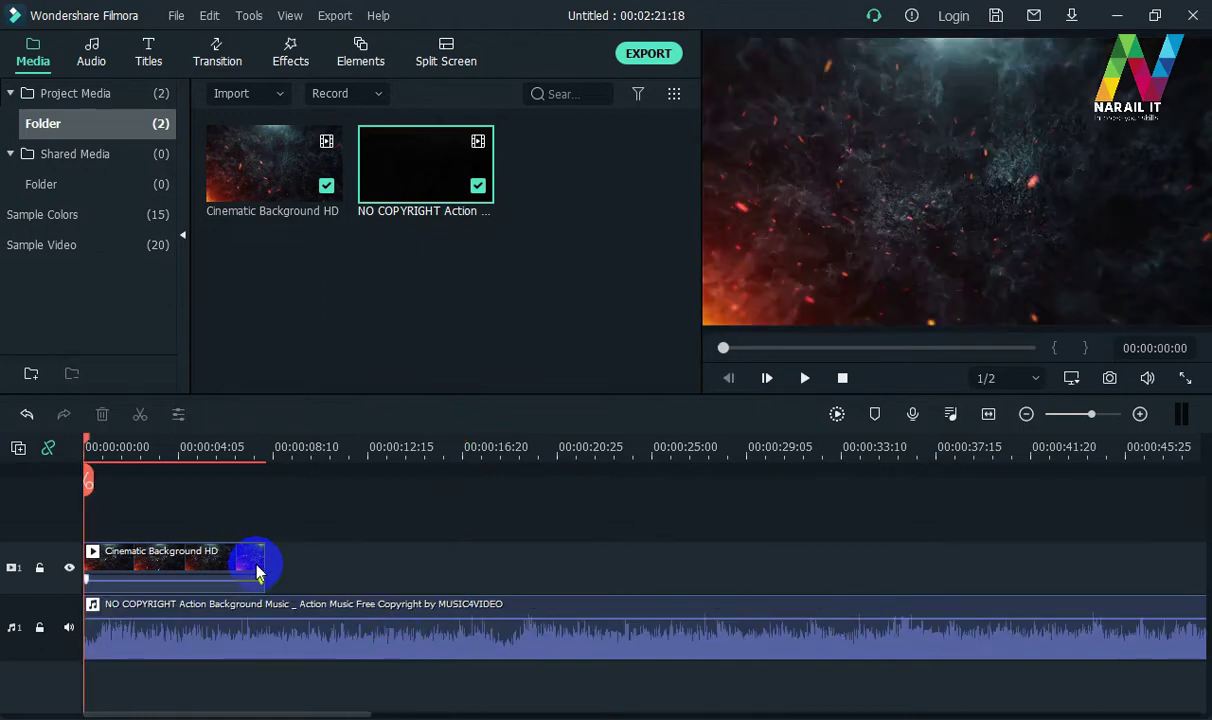
Mute the Cinematic Background HD clip on the timeline and play back the edit
{"action": "left_click", "coordinate": [185, 572]}
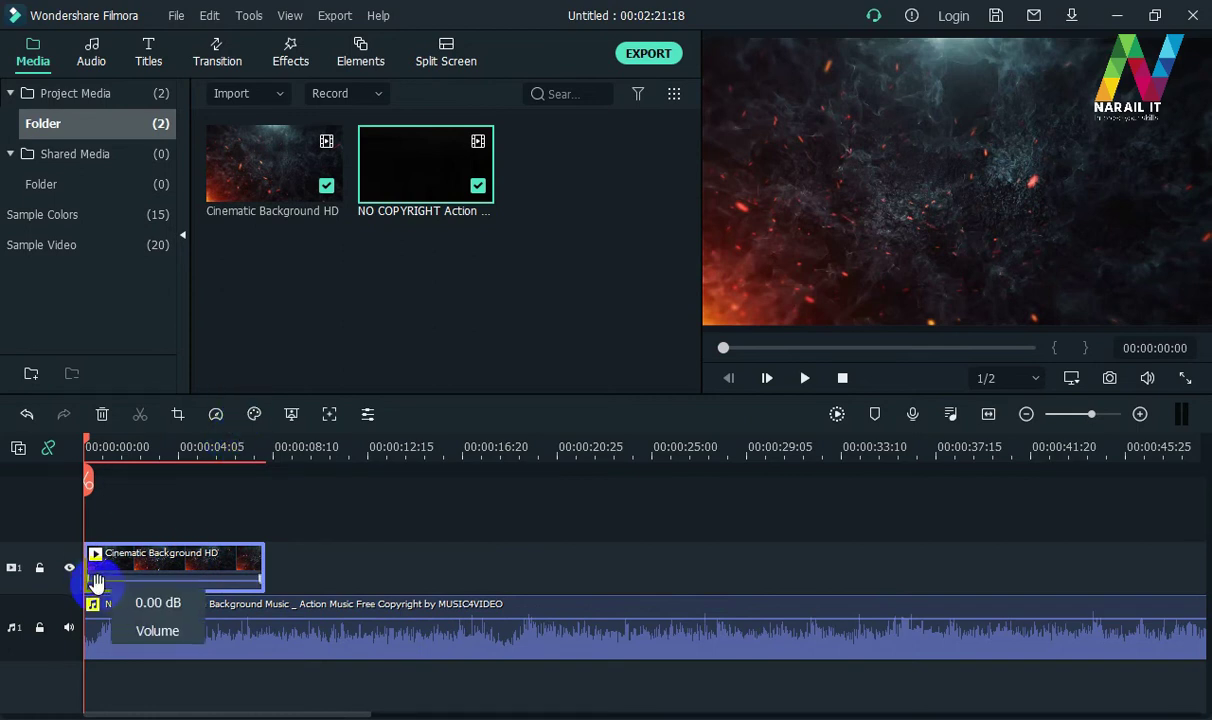
{"action": "right_click", "coordinate": [147, 560]}
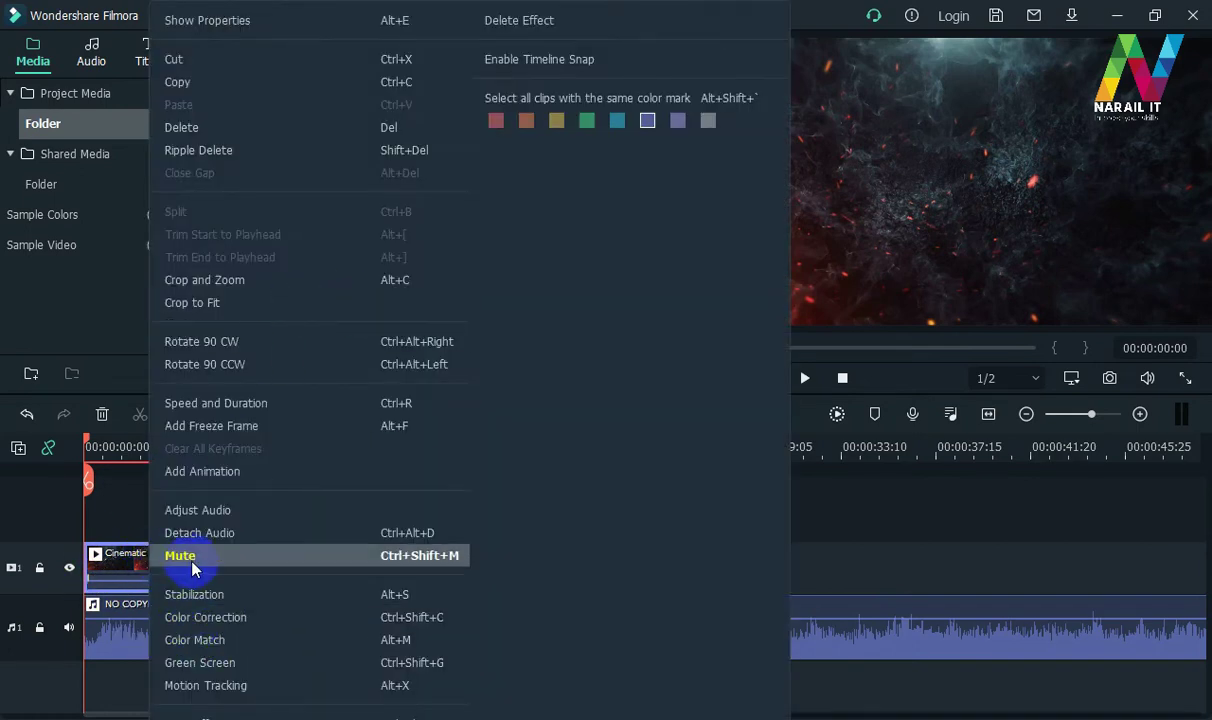
{"action": "left_click", "coordinate": [208, 557]}
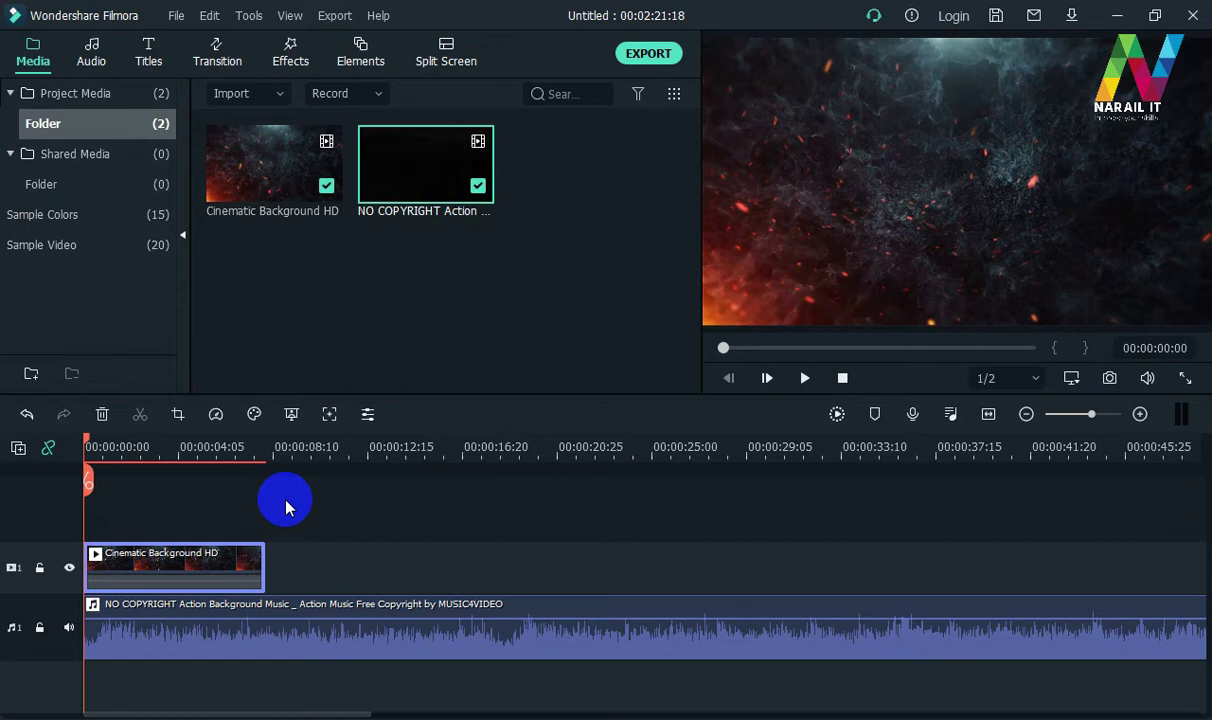
{"action": "key", "text": "space"}
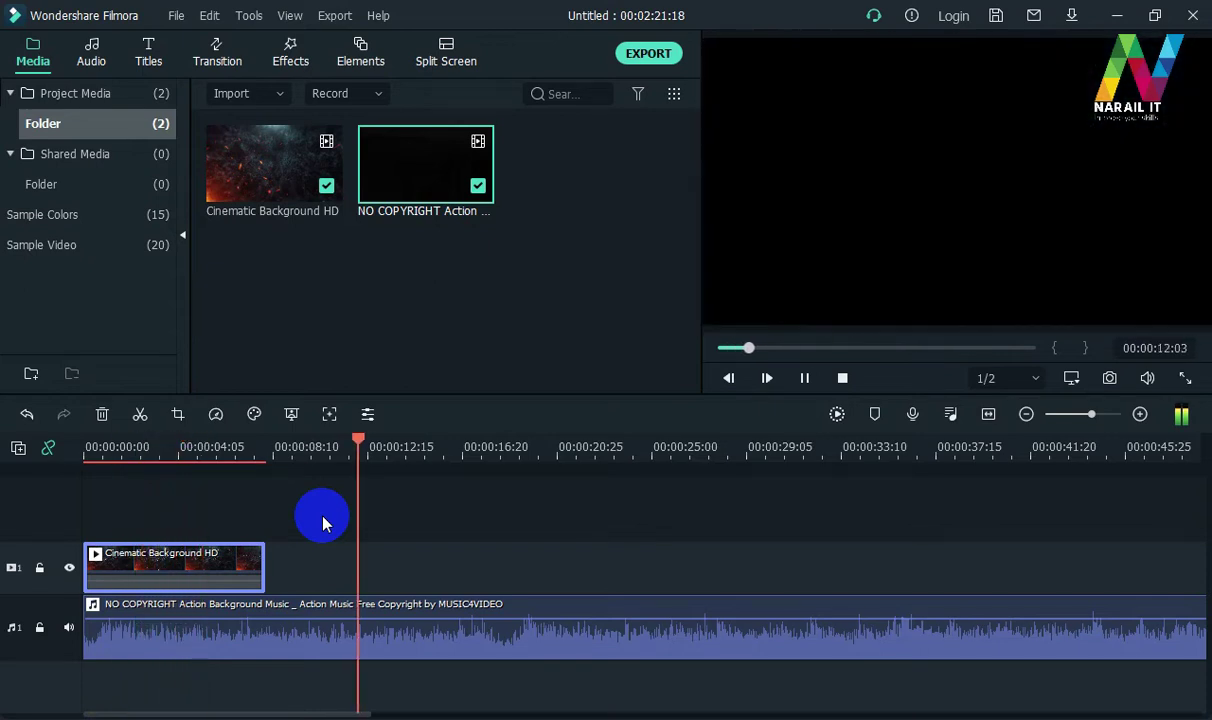
{"action": "key", "text": "space"}
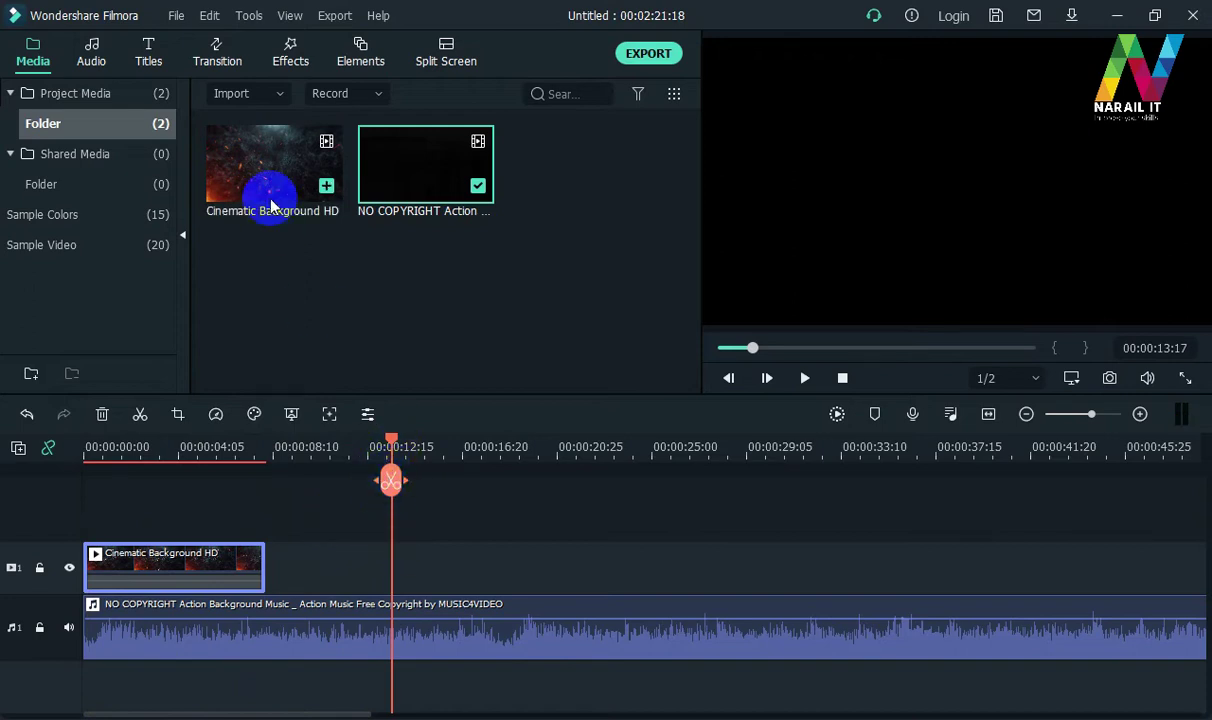
Add a second Cinematic Background HD clip directly after the first one on the video track and mute it
{"action": "left_click", "coordinate": [260, 170]}
{"action": "left_click_drag", "start_coordinate": [256, 172], "coordinate": [352, 575]}
{"action": "left_click_drag", "start_coordinate": [265, 441], "coordinate": [328, 456]}
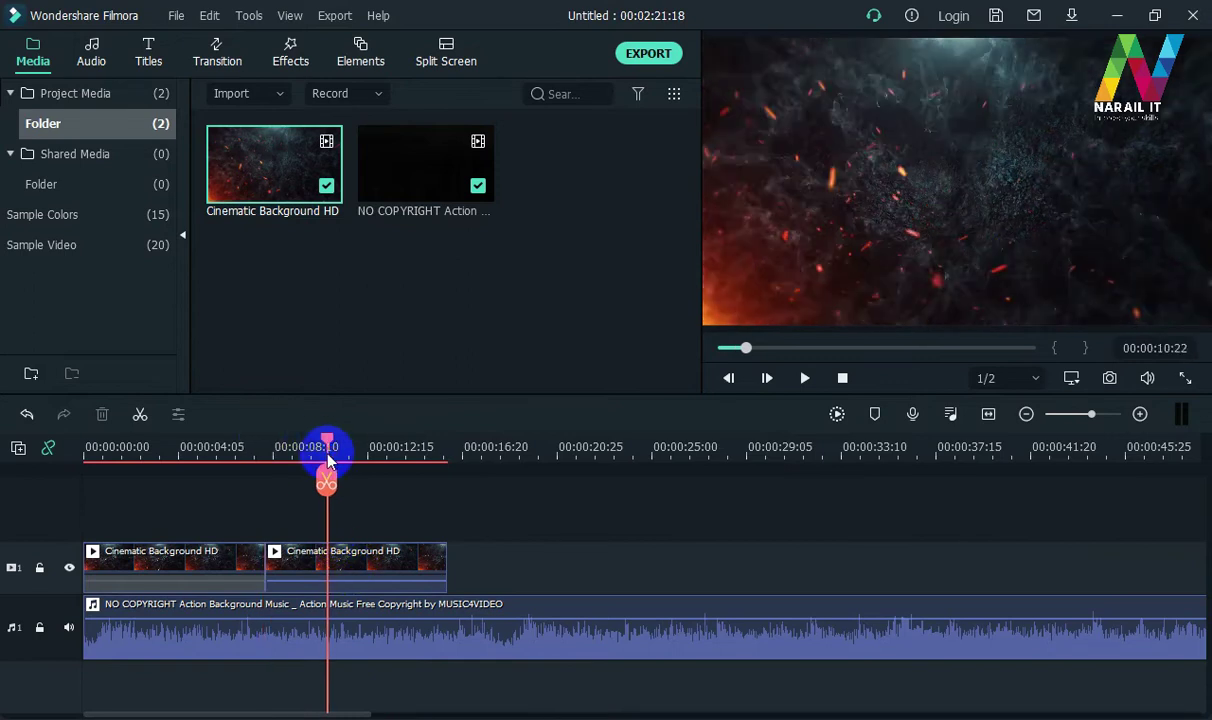
{"action": "left_click", "coordinate": [368, 576]}
{"action": "right_click", "coordinate": [368, 570]}
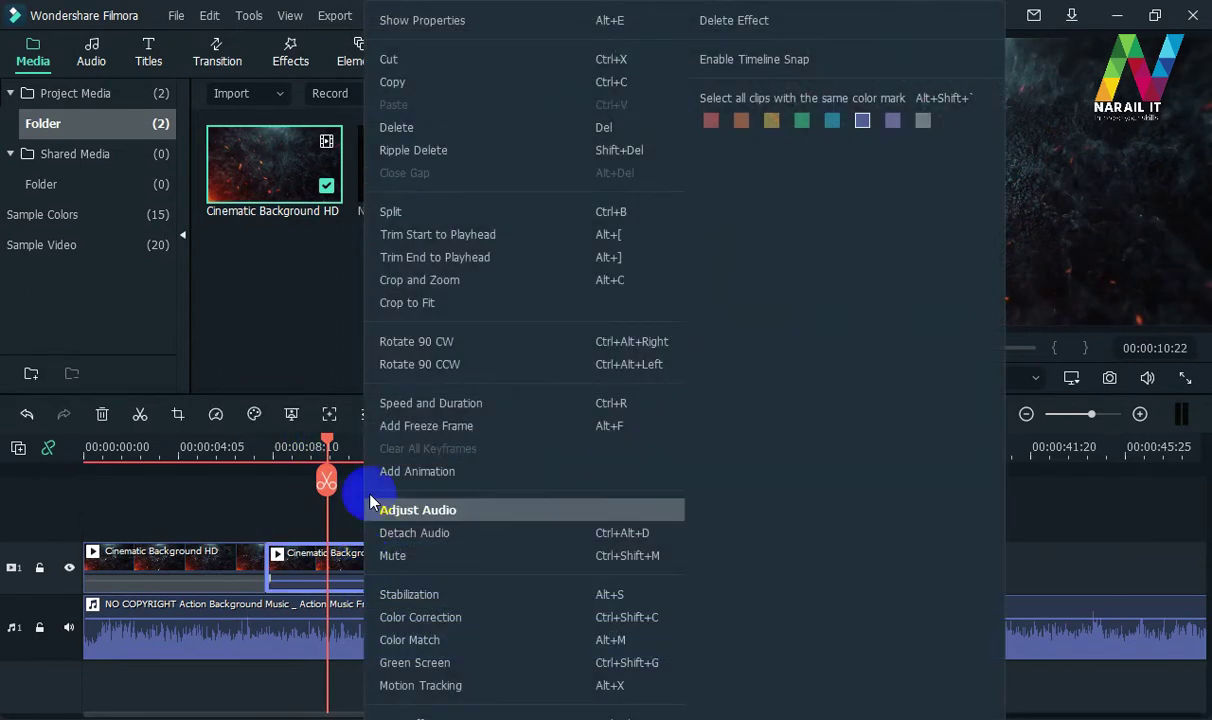
{"action": "left_click", "coordinate": [385, 554]}
Add the Title 34 preset on a new track above the background clips, starting about one second in
{"action": "mouse_move", "coordinate": [326, 440]}
{"action": "left_mouse_down"}
{"action": "mouse_move", "coordinate": [2, 476]}
{"action": "mouse_move", "coordinate": [276, 455]}
{"action": "mouse_move", "coordinate": [195, 460]}
{"action": "mouse_move", "coordinate": [179, 446]}
{"action": "mouse_move", "coordinate": [110, 462]}
{"action": "left_mouse_up"}
{"action": "left_click", "coordinate": [148, 48]}
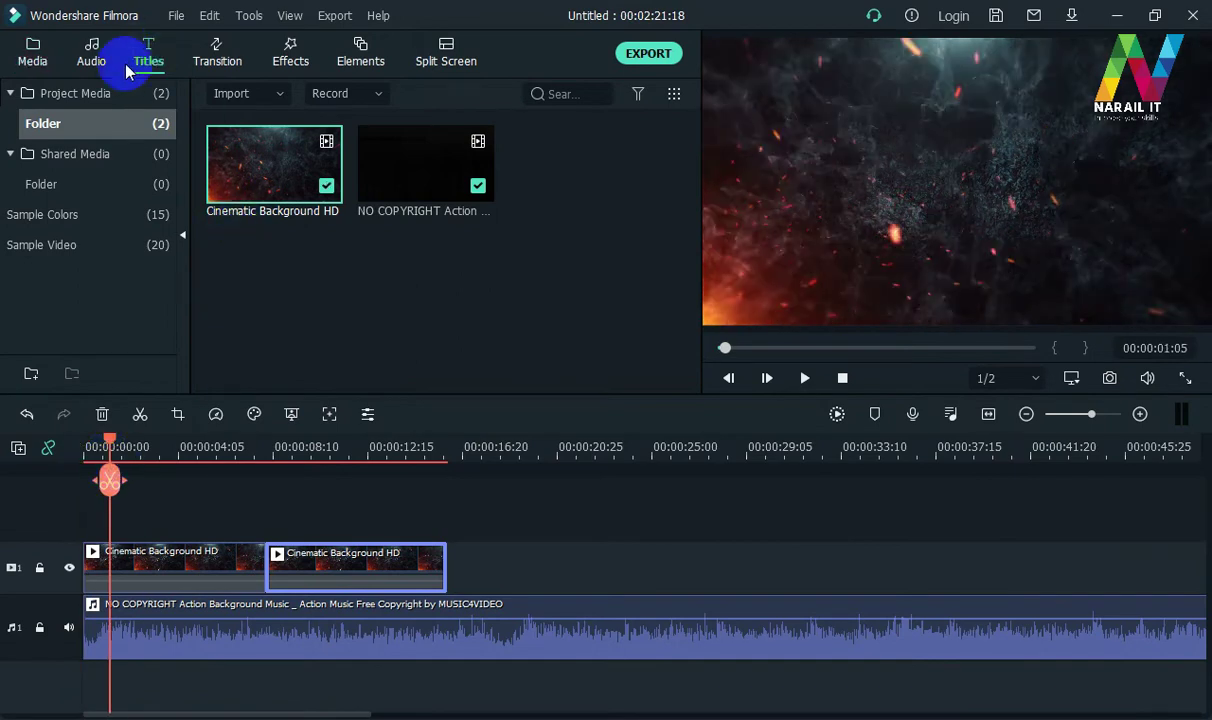
{"action": "scroll", "coordinate": [403, 295], "scroll_direction": "down", "scroll_amount": 10}
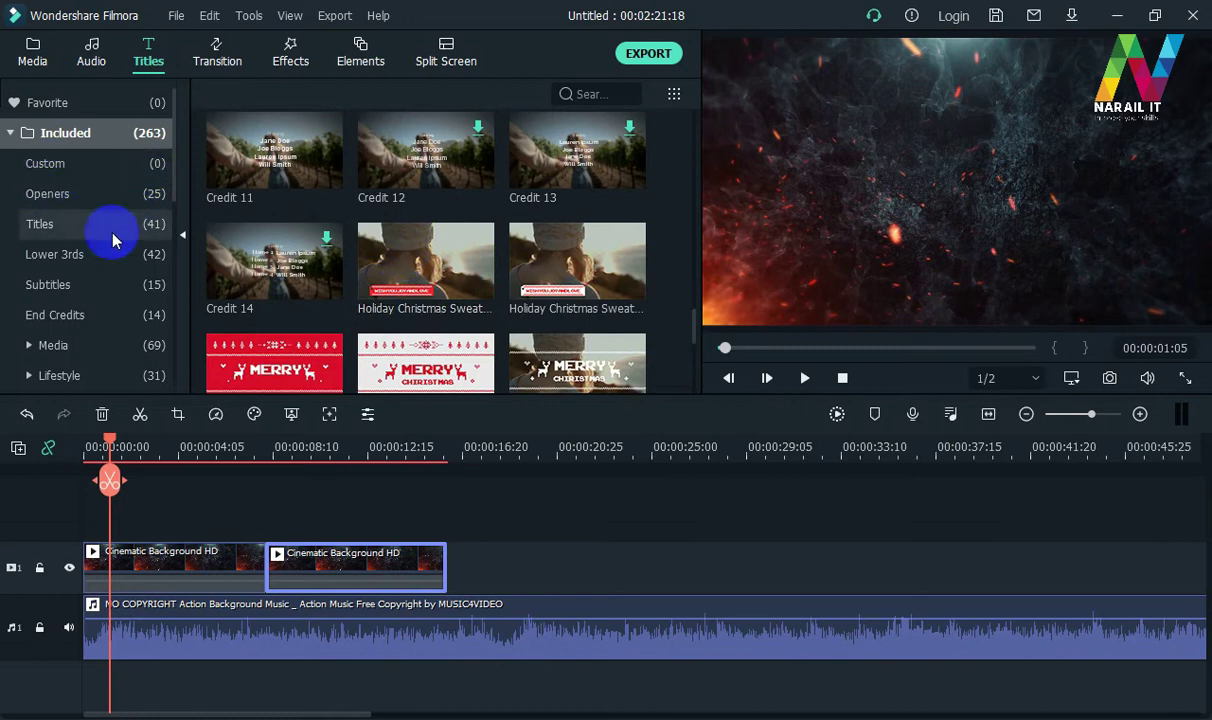
{"action": "left_click", "coordinate": [42, 224]}
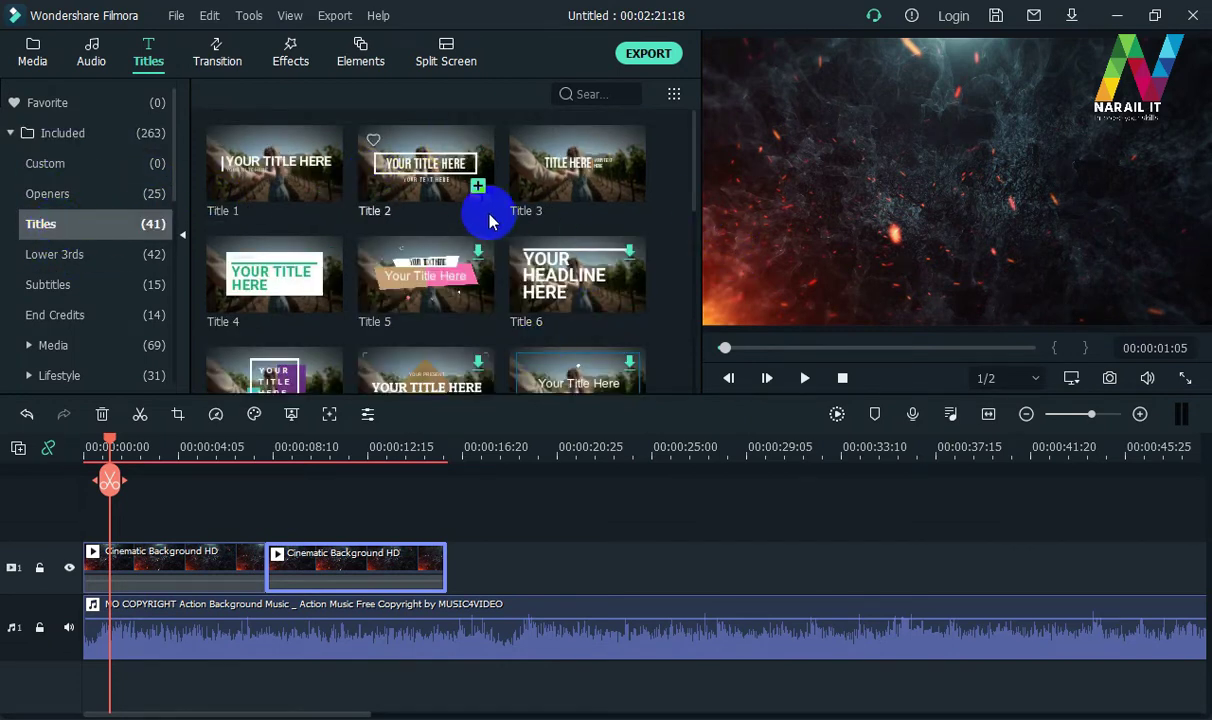
{"action": "scroll", "coordinate": [492, 216], "scroll_direction": "down", "scroll_amount": 3}
{"action": "scroll", "coordinate": [500, 310], "scroll_direction": "down", "scroll_amount": 3}
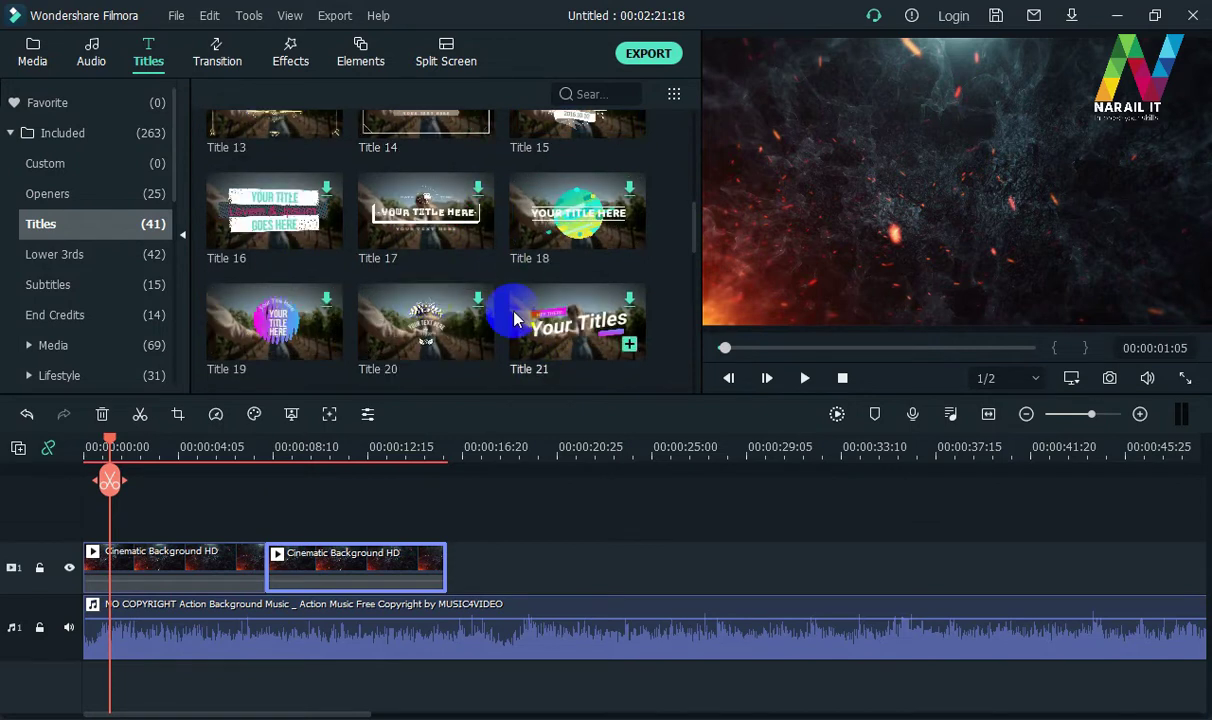
{"action": "scroll", "coordinate": [505, 315], "scroll_direction": "down", "scroll_amount": 3}
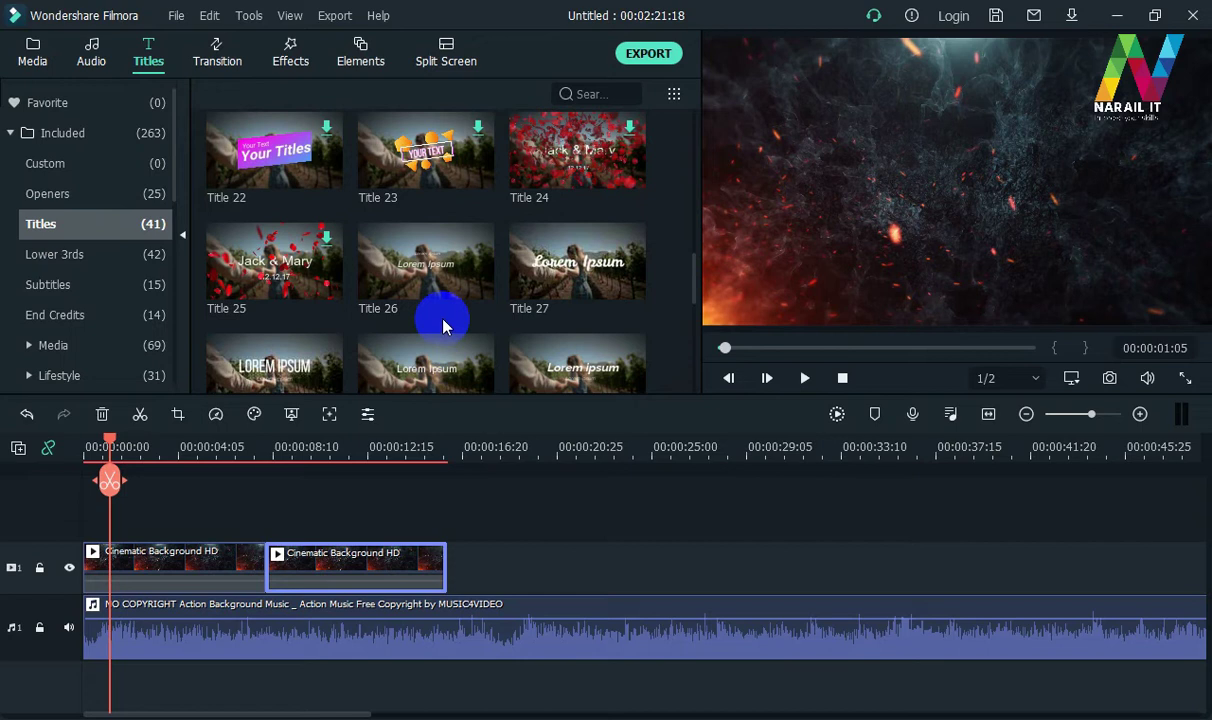
{"action": "scroll", "coordinate": [443, 315], "scroll_direction": "down", "scroll_amount": 3}
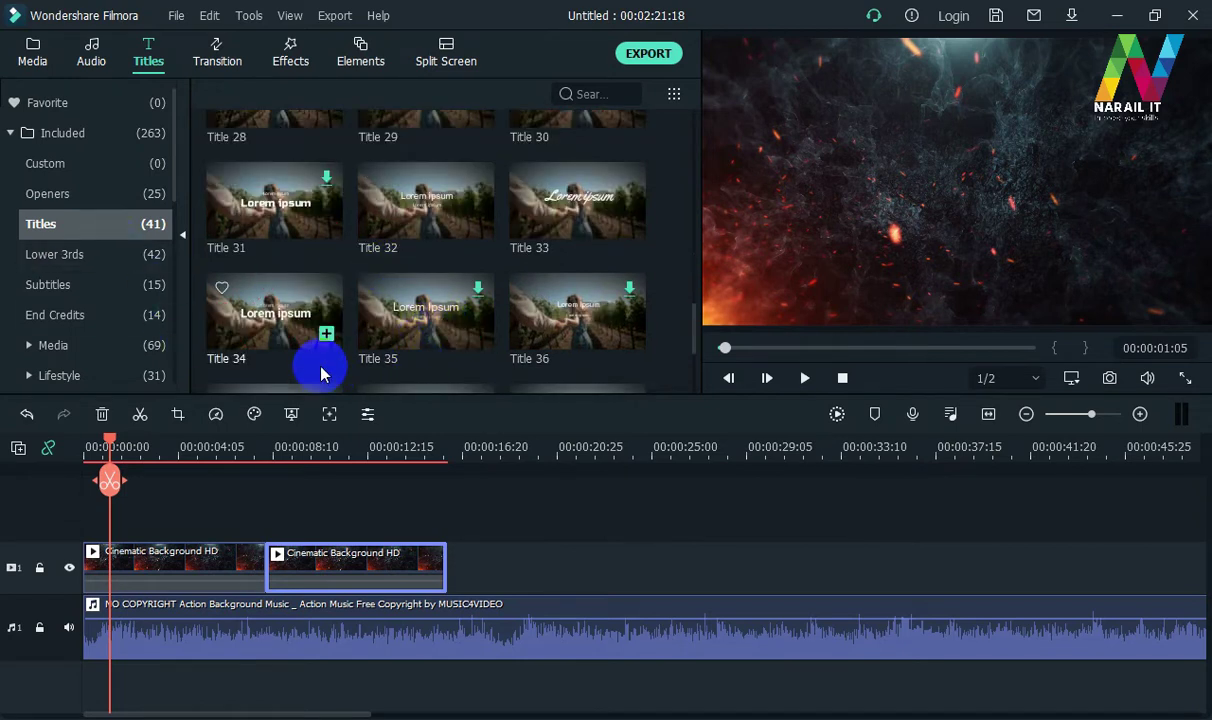
{"action": "scroll", "coordinate": [290, 300], "scroll_direction": "down", "scroll_amount": 3}
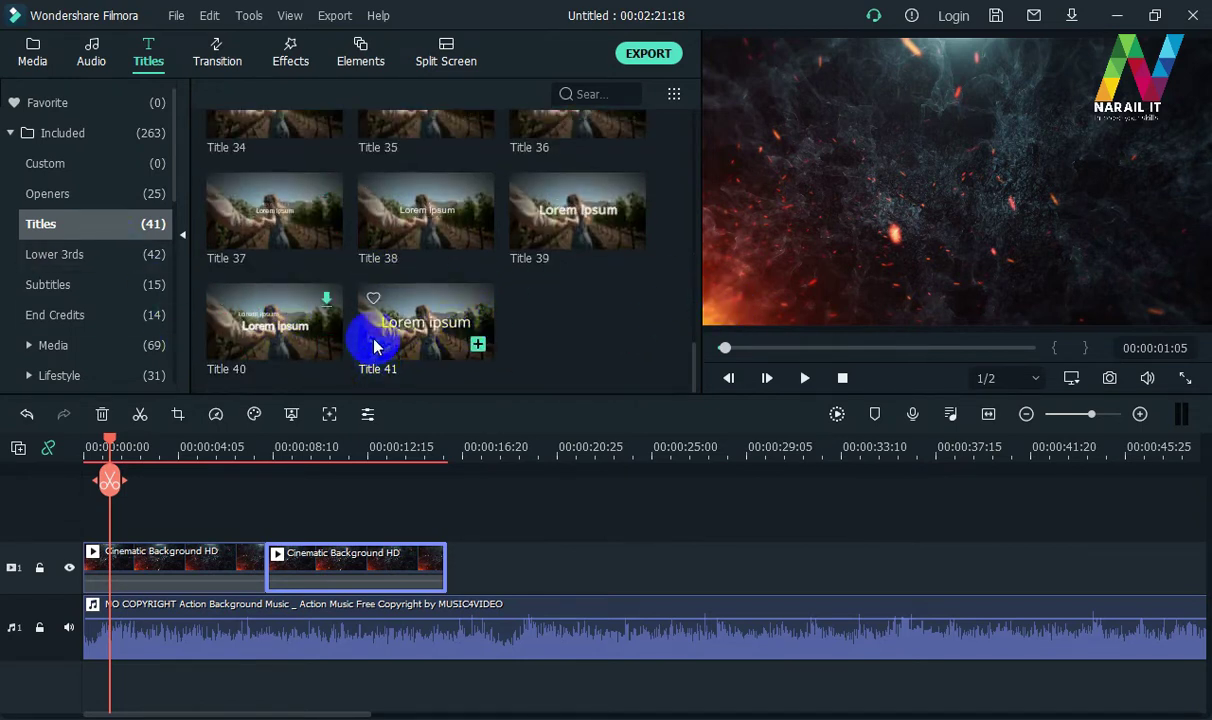
{"action": "scroll", "coordinate": [371, 344], "scroll_direction": "up", "scroll_amount": 7}
{"action": "scroll", "coordinate": [440, 210], "scroll_direction": "down", "scroll_amount": 3}
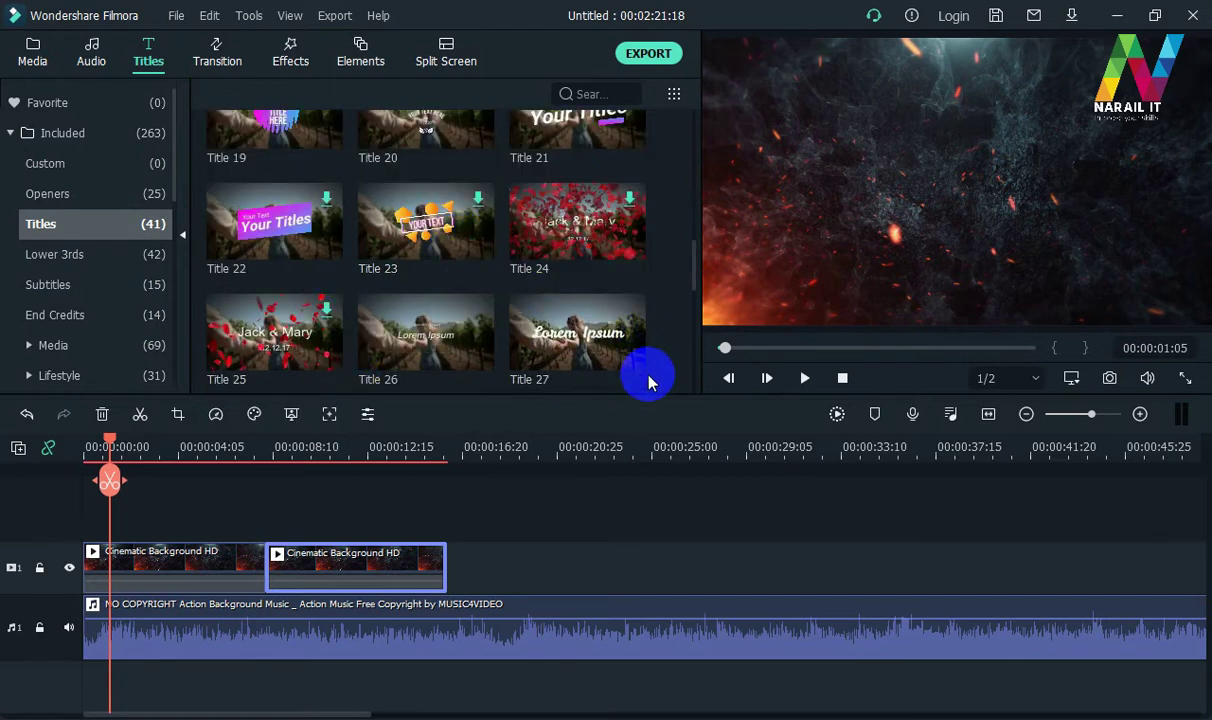
{"action": "scroll", "coordinate": [440, 316], "scroll_direction": "up", "scroll_amount": 3}
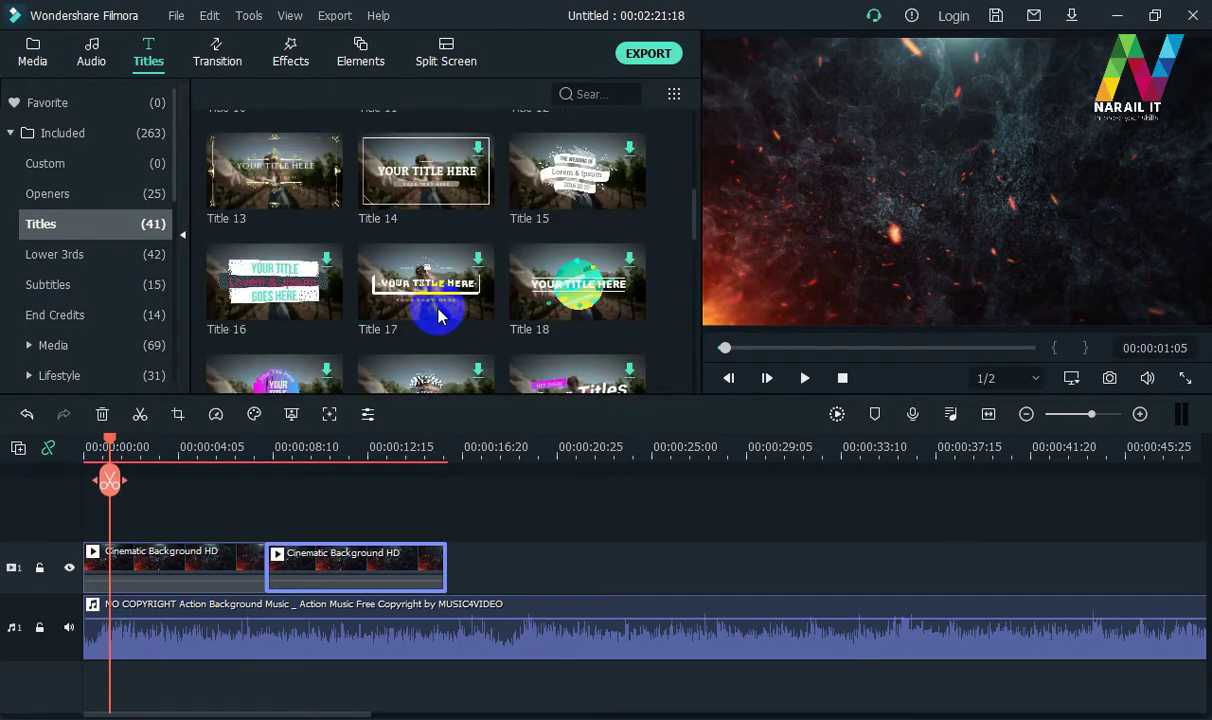
{"action": "scroll", "coordinate": [438, 315], "scroll_direction": "down", "scroll_amount": 5}
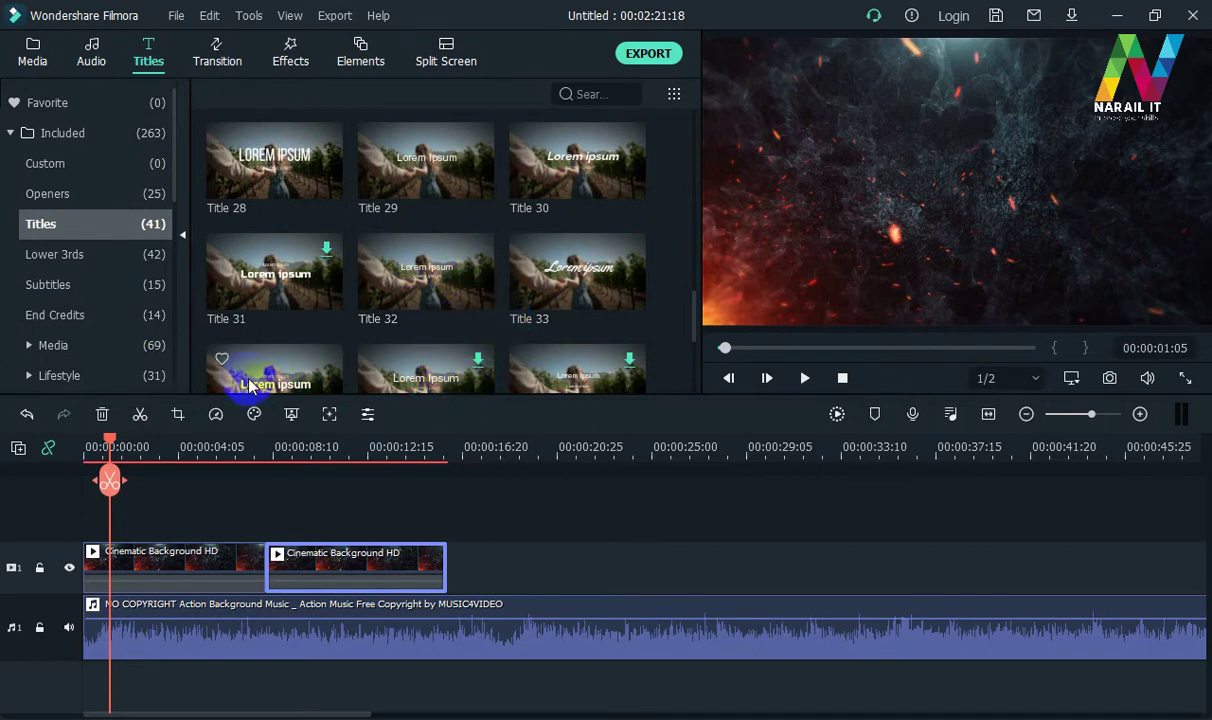
{"action": "left_click_drag", "start_coordinate": [265, 370], "coordinate": [108, 495]}
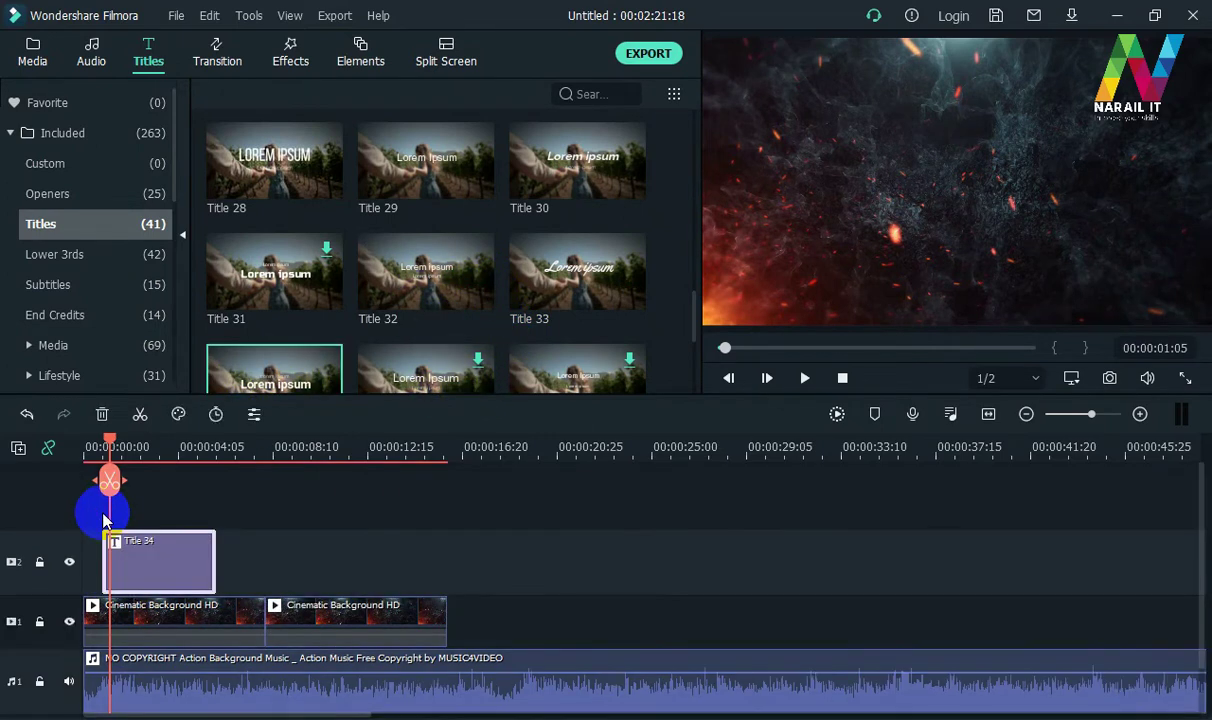
Play the music from the start to find the cue, and align the Title 34 clip's start to 00:00:01:01
{"action": "left_click_drag", "start_coordinate": [106, 437], "coordinate": [5, 437]}
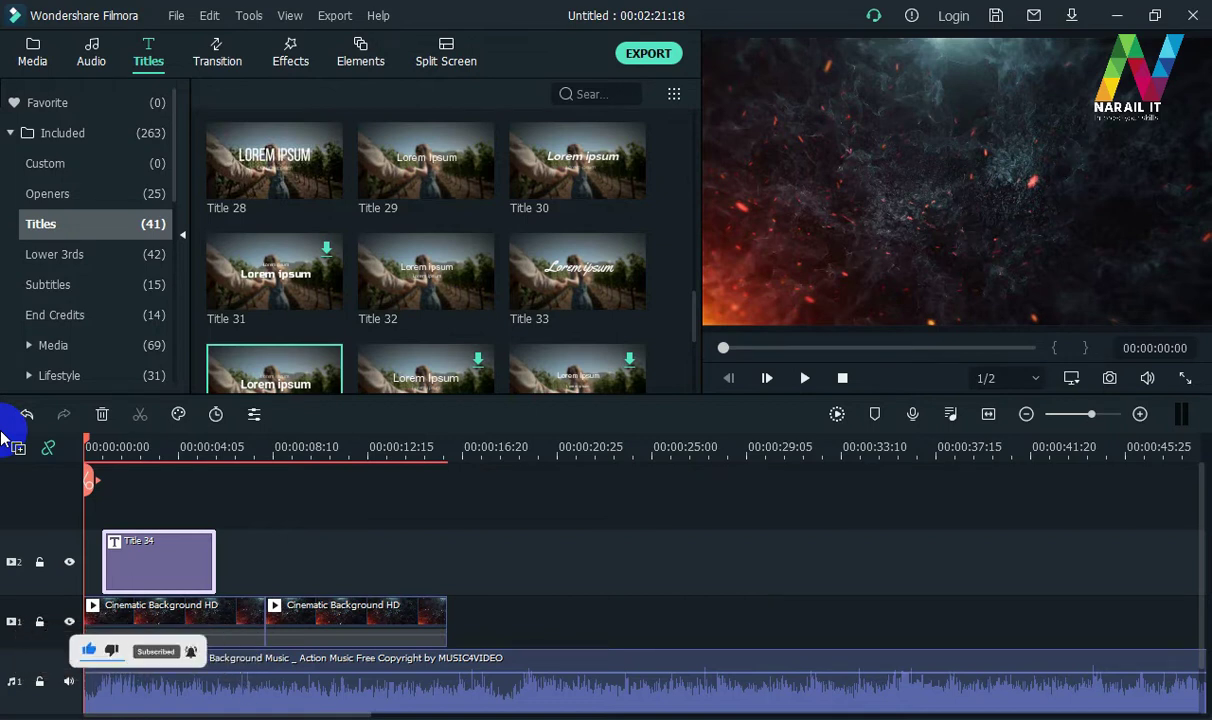
{"action": "key", "text": "space"}
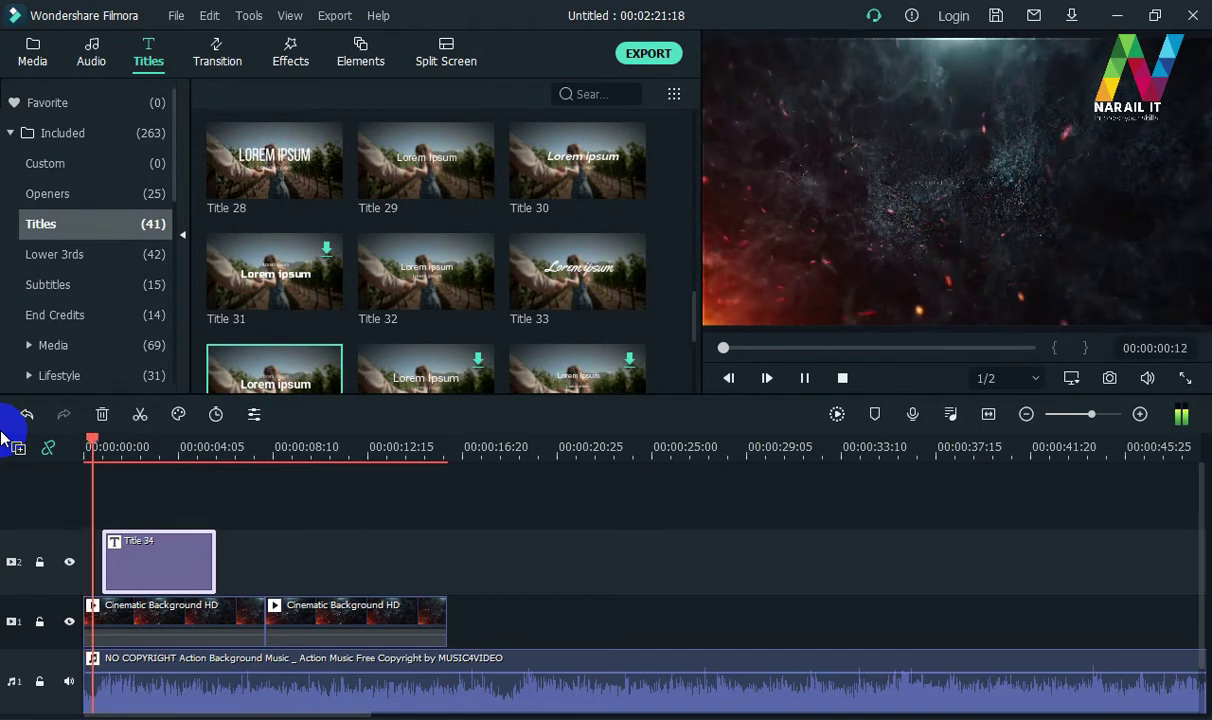
{"action": "key", "text": "space"}
{"action": "left_click", "coordinate": [125, 545]}
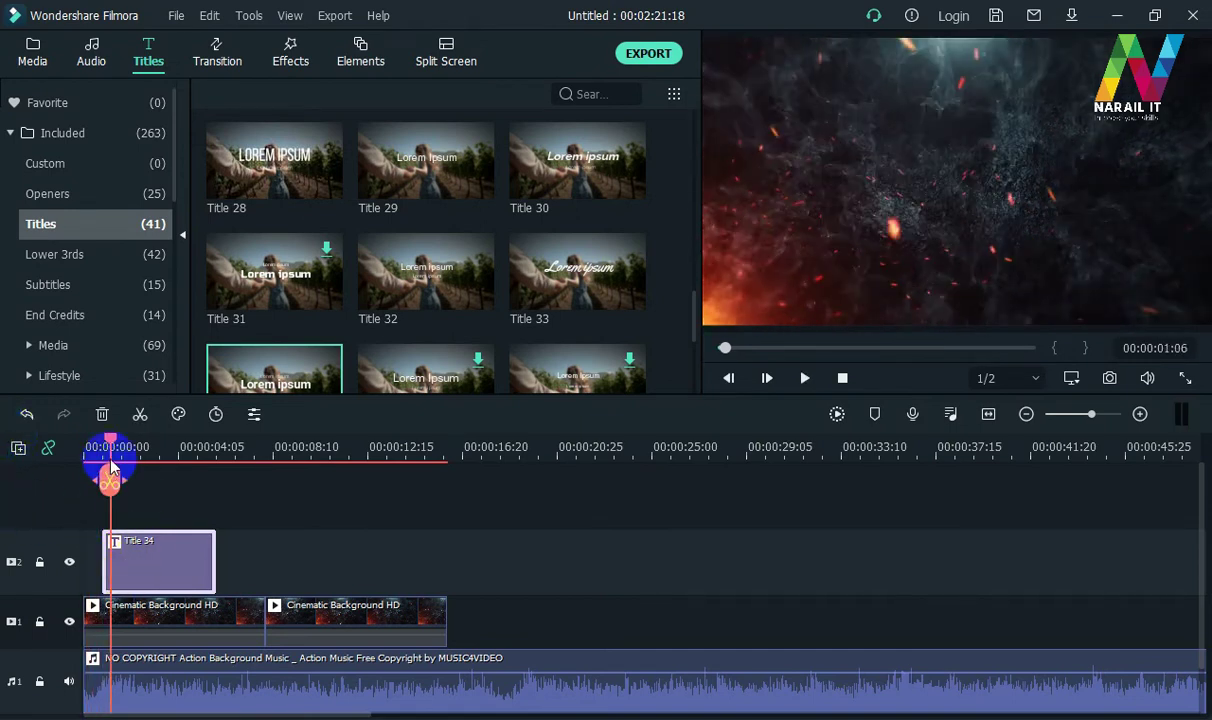
{"action": "left_click_drag", "start_coordinate": [110, 445], "coordinate": [106, 445]}
{"action": "left_click_drag", "start_coordinate": [133, 540], "coordinate": [149, 573]}
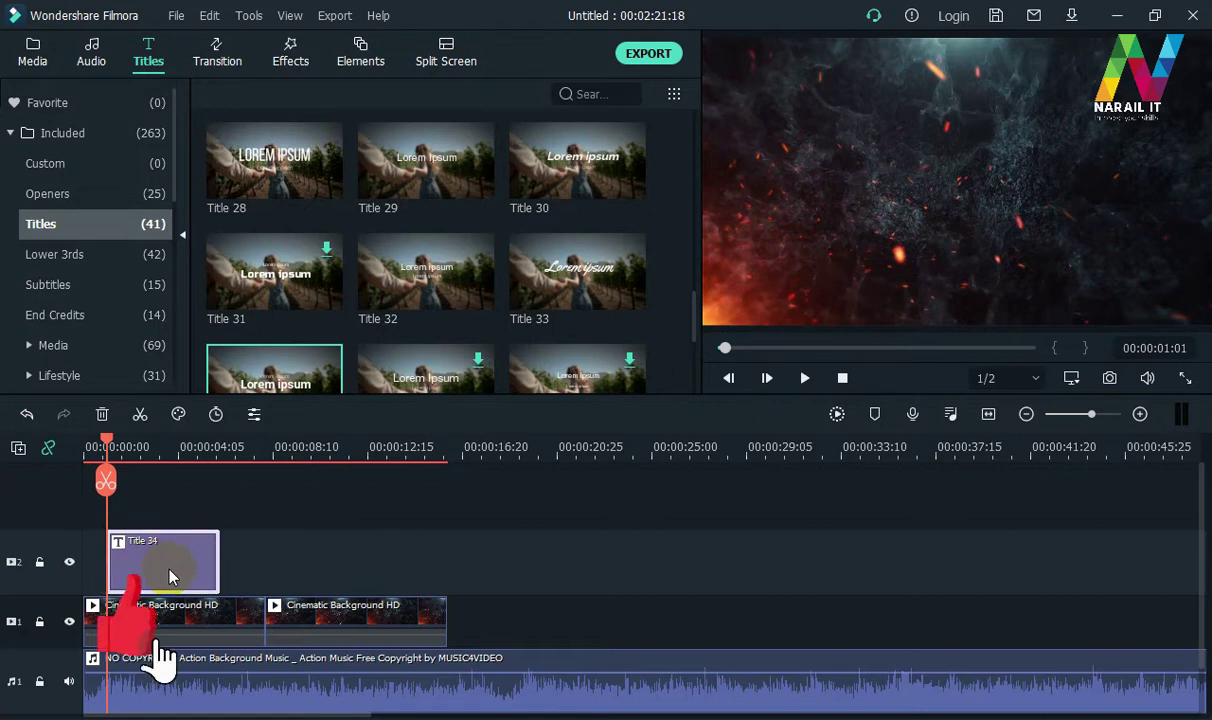
Play the title, split it at 00:00:03:05 and delete the part after the cut
{"action": "key", "text": "space"}
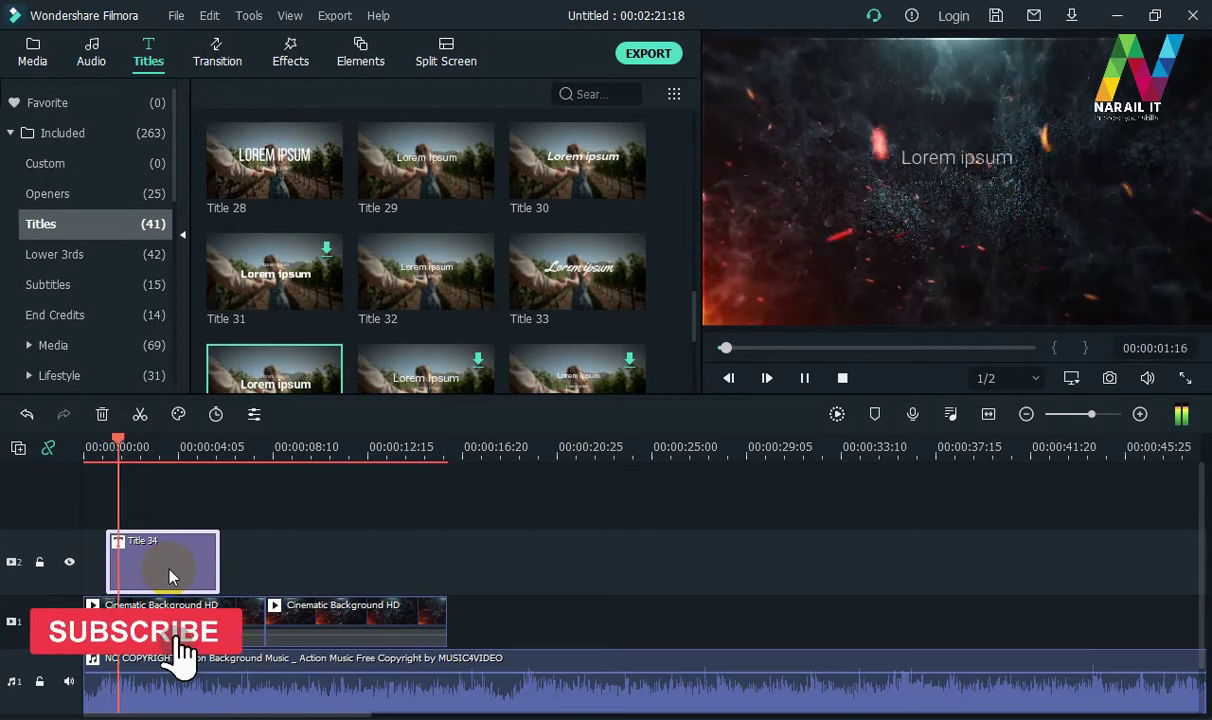
{"action": "left_click", "coordinate": [190, 570]}
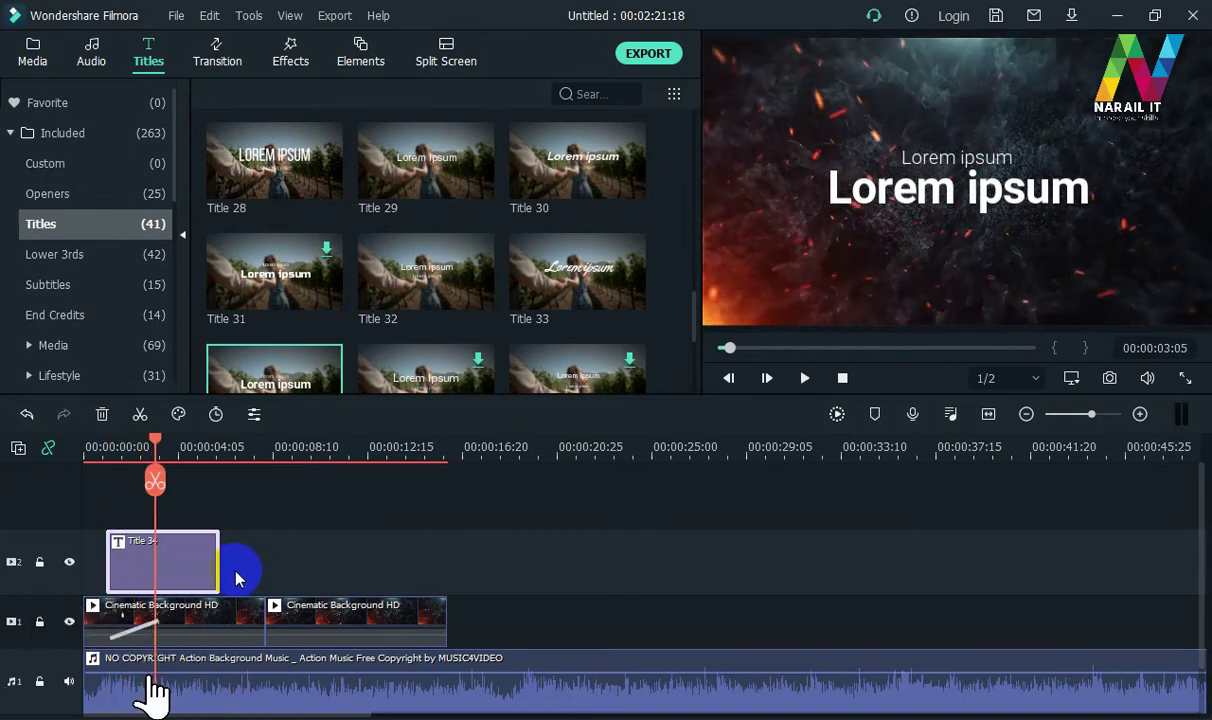
{"action": "left_click", "coordinate": [155, 481]}
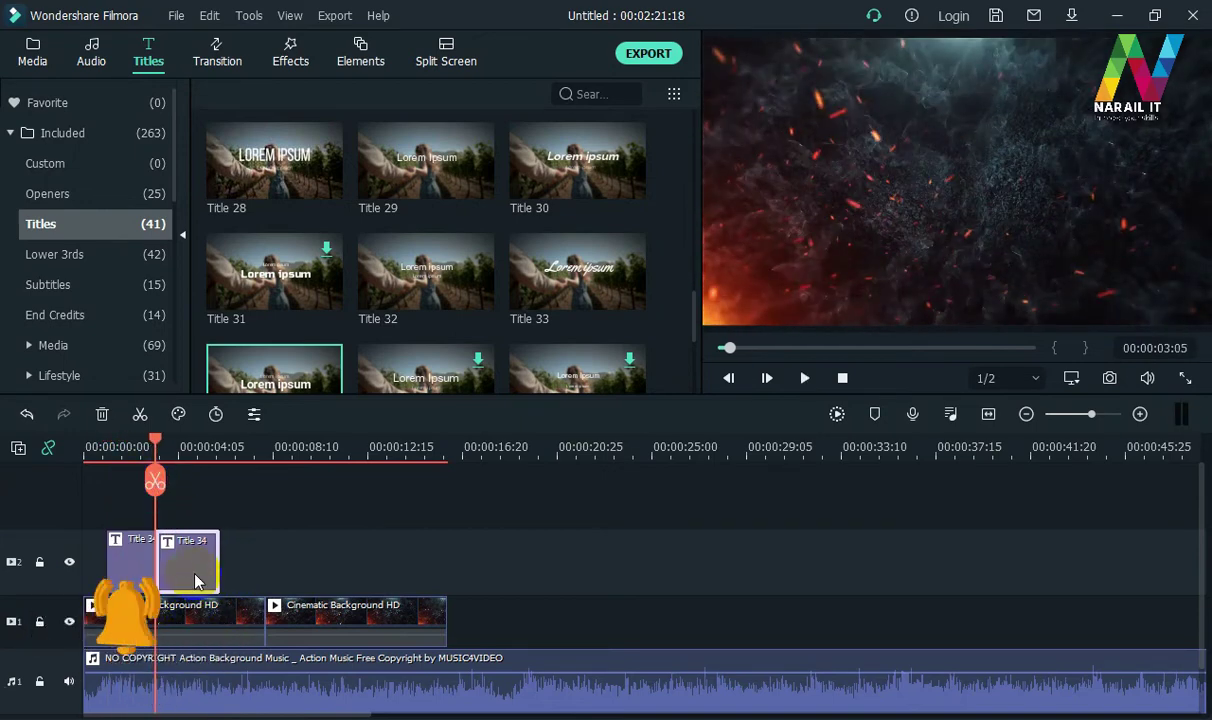
{"action": "key", "text": "Delete"}
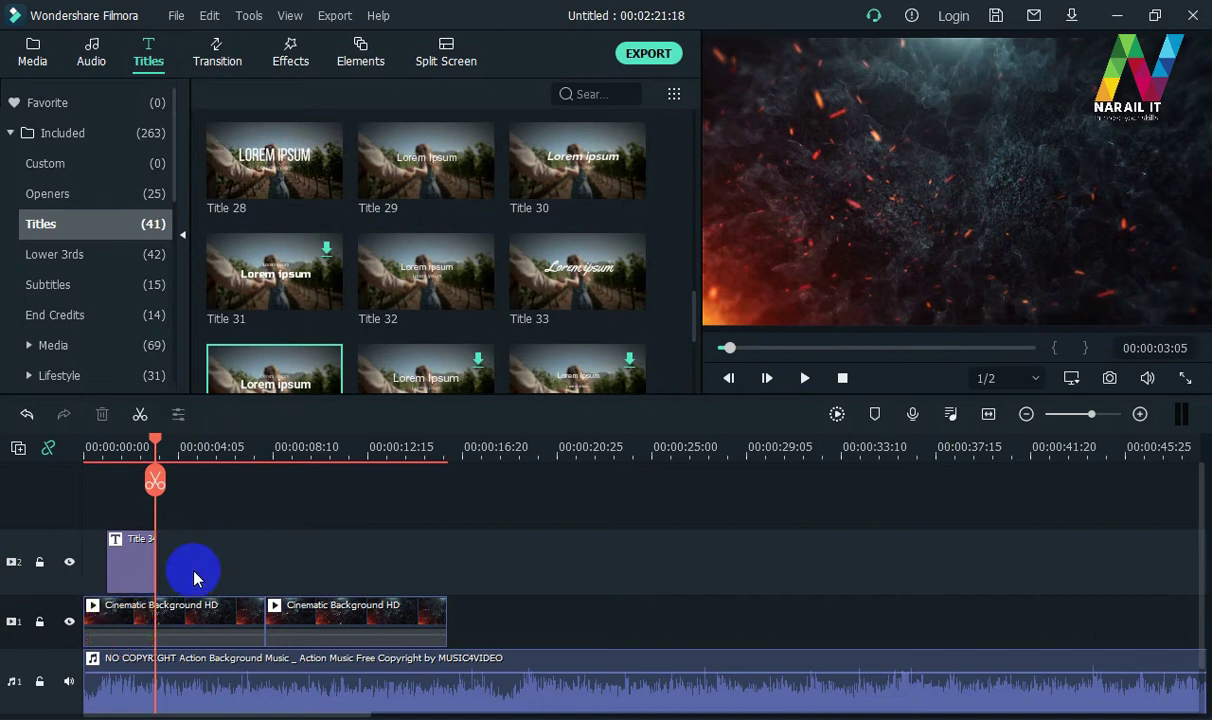
Replace the large main text of the Title 34 clip with 01
{"action": "left_click", "coordinate": [158, 450]}
{"action": "left_click_drag", "start_coordinate": [158, 450], "coordinate": [133, 448]}
{"action": "left_click", "coordinate": [138, 558]}
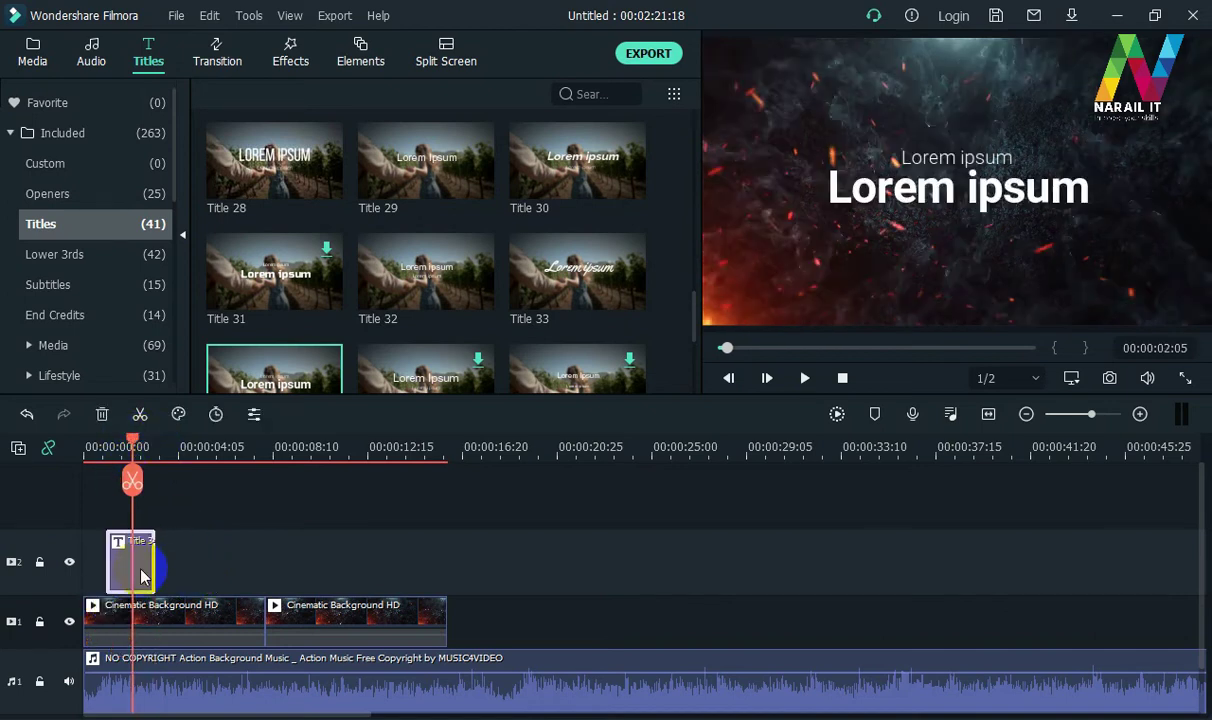
{"action": "left_click", "coordinate": [587, 362]}
{"action": "left_click", "coordinate": [962, 190]}
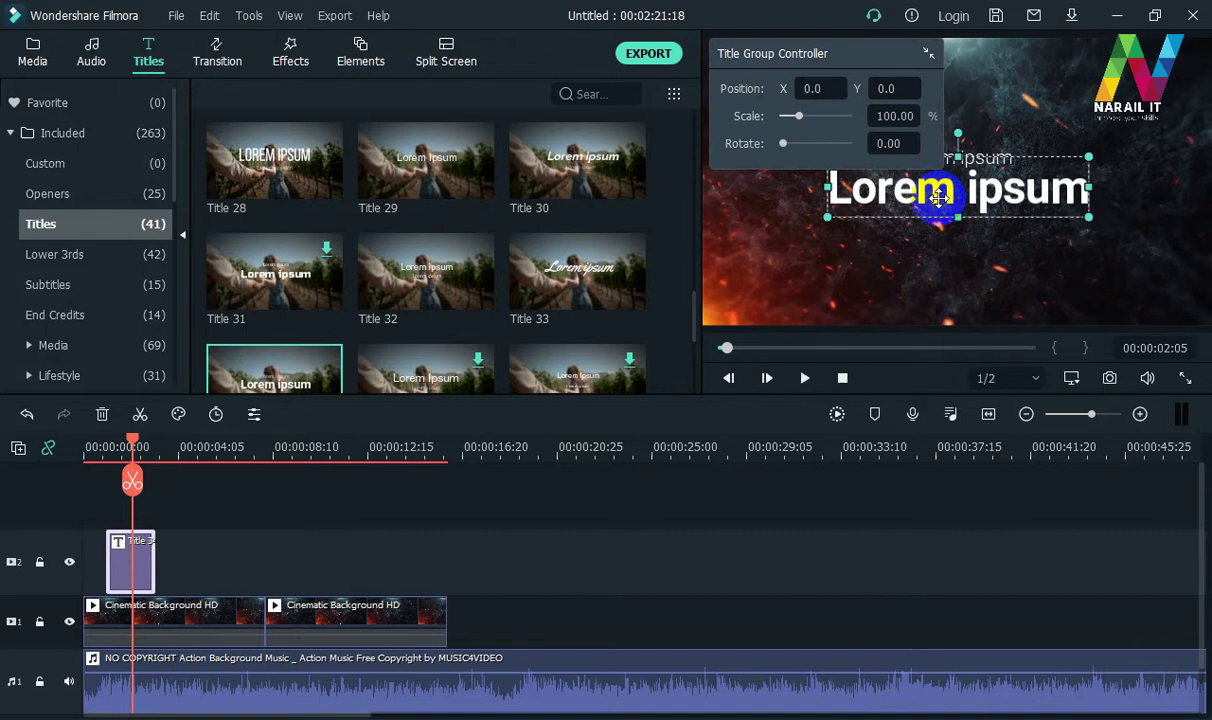
{"action": "double_click", "coordinate": [944, 197]}
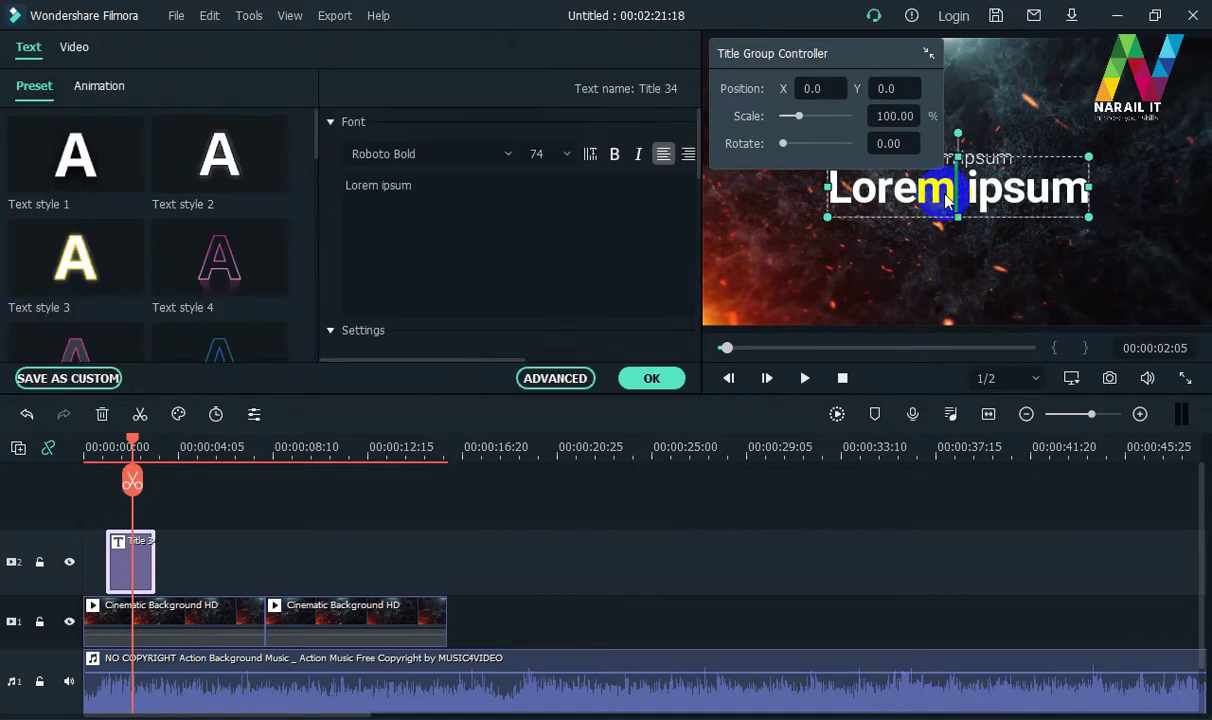
{"action": "left_click", "coordinate": [955, 200]}
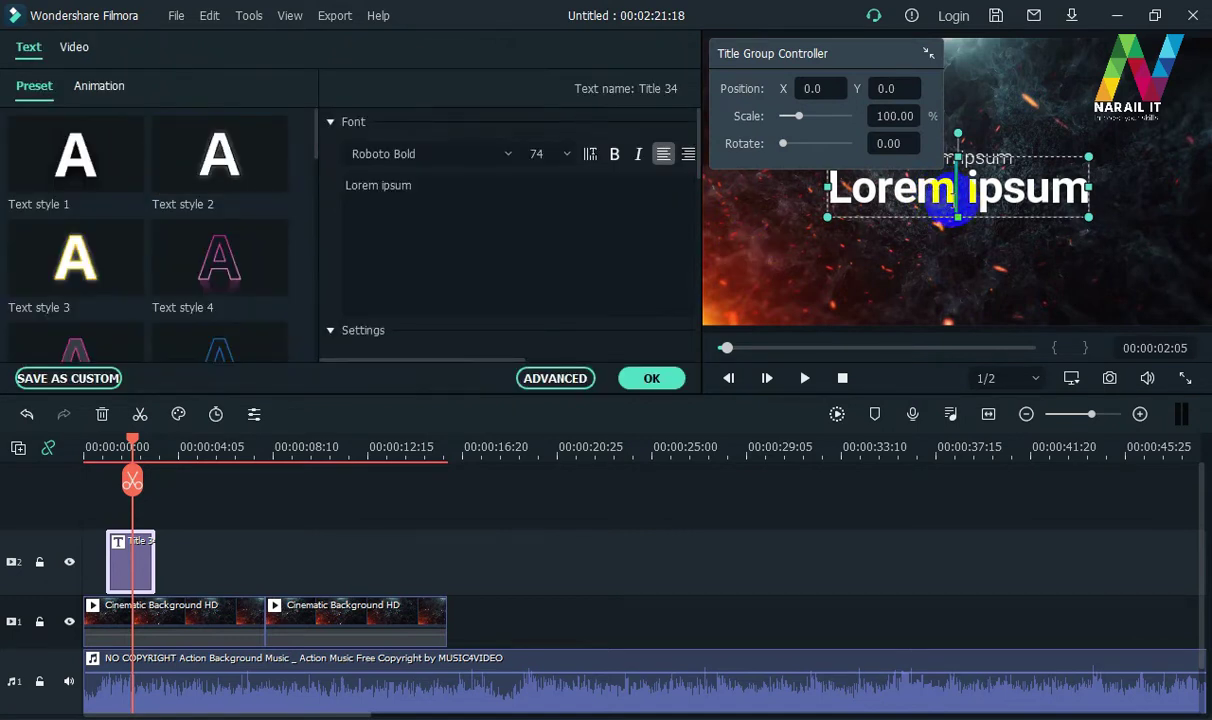
{"action": "left_click_drag", "start_coordinate": [425, 184], "coordinate": [319, 181]}
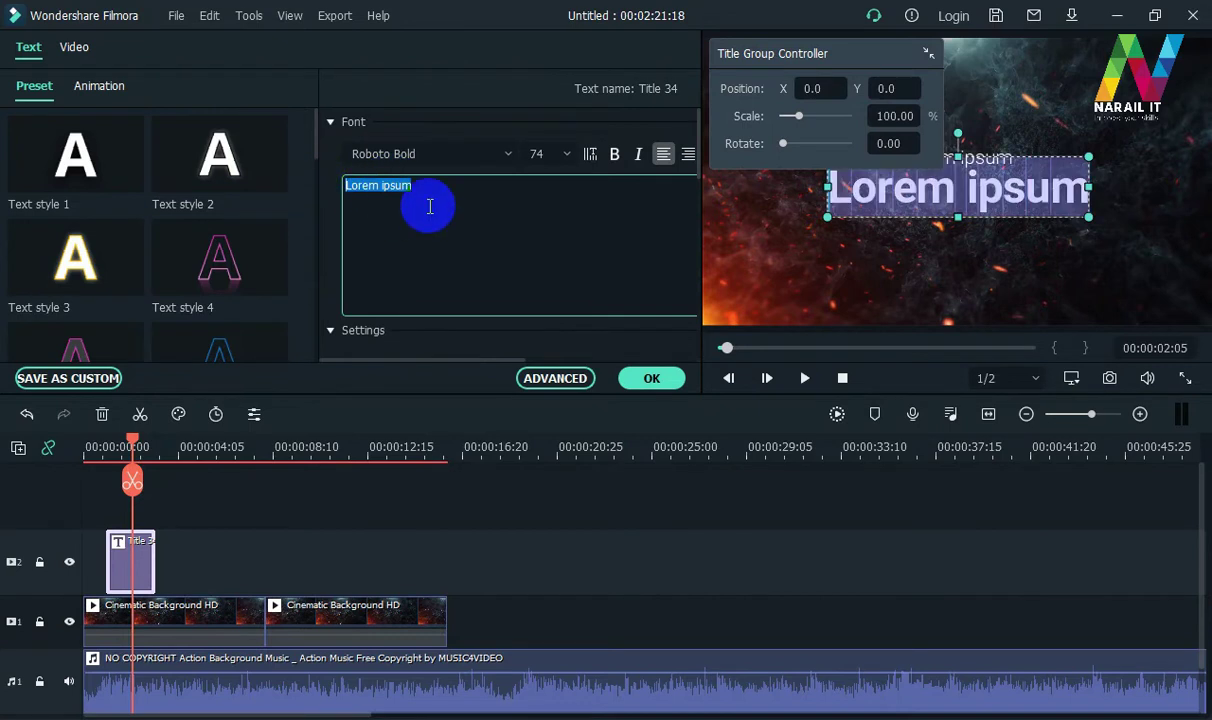
{"action": "type", "text": "01"}
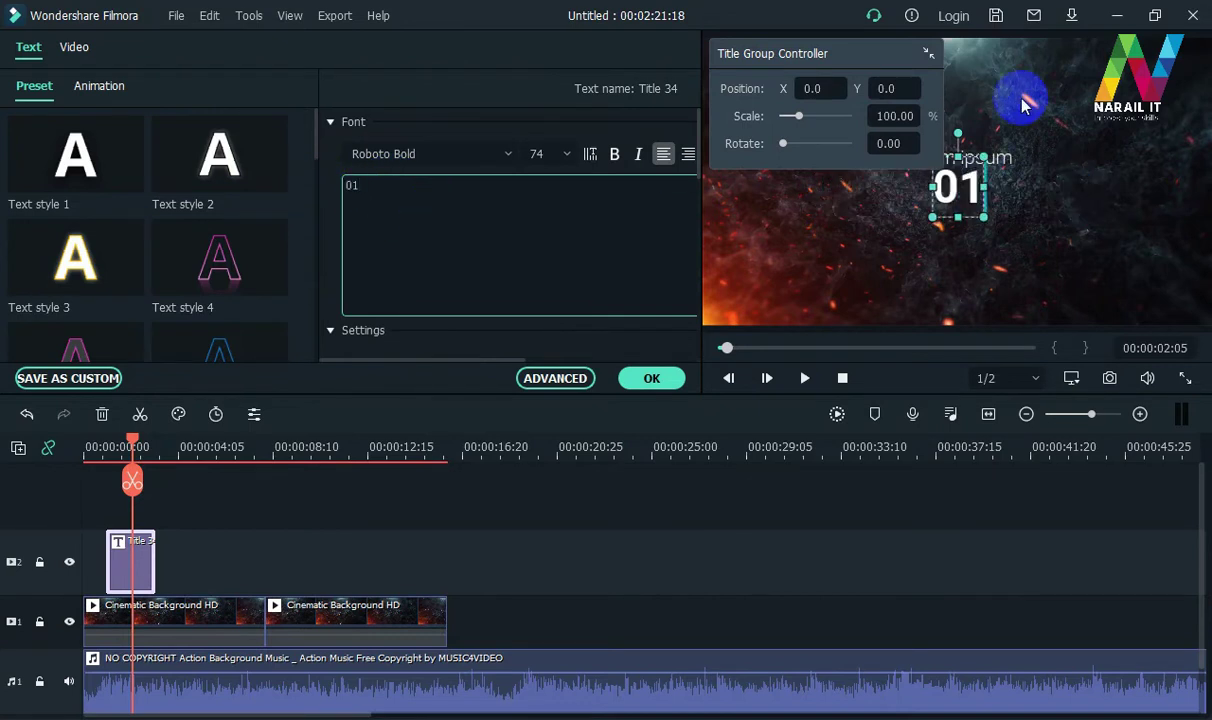
{"action": "left_click", "coordinate": [645, 377]}
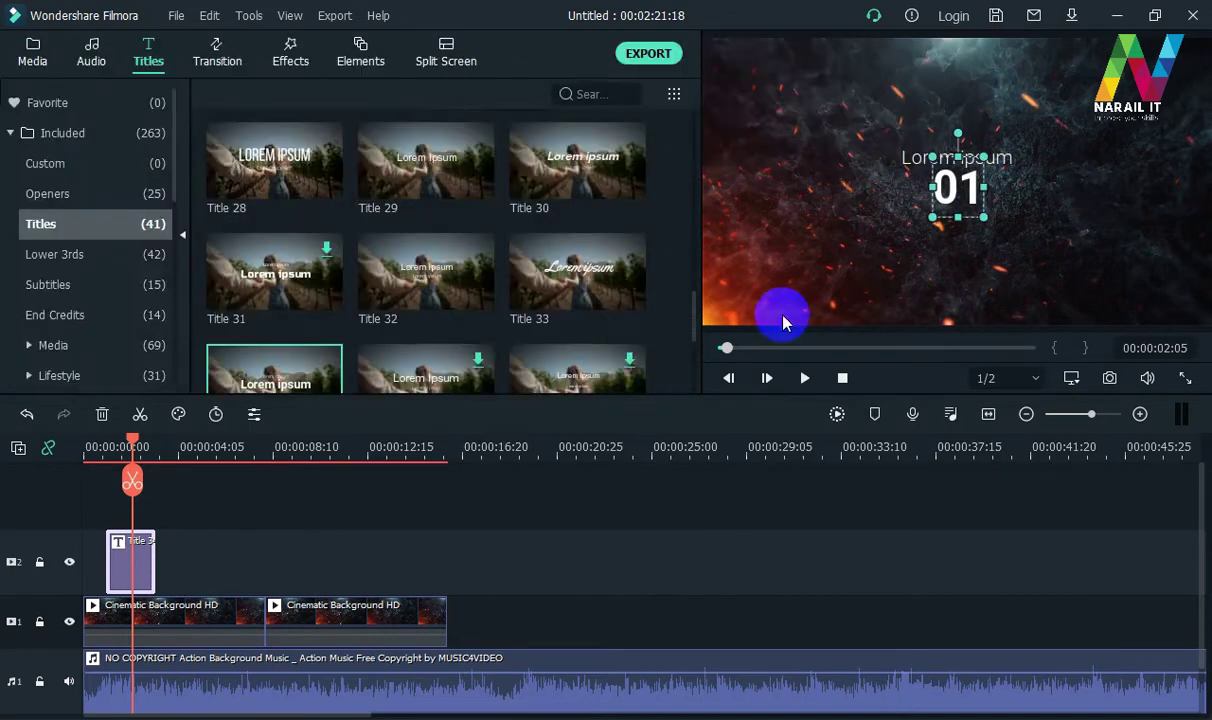
Clear the small Lorem ipsum line above the 01 text
{"action": "left_click", "coordinate": [915, 162]}
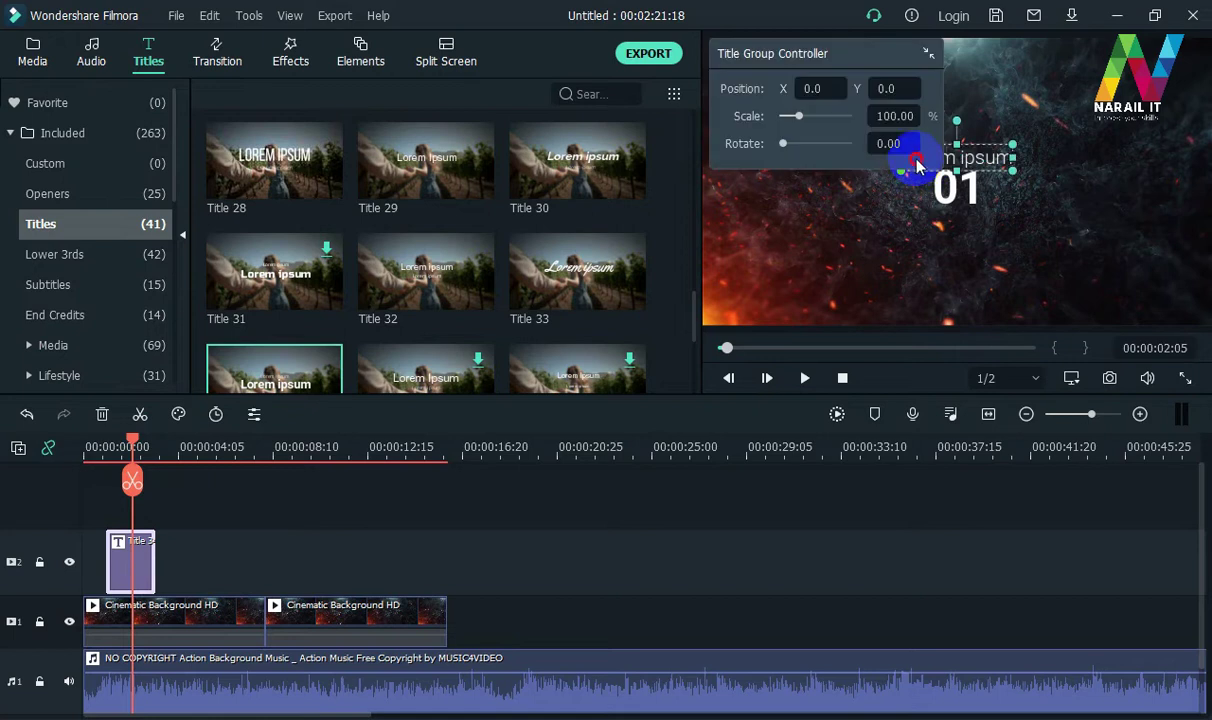
{"action": "double_click", "coordinate": [978, 155]}
{"action": "triple_click", "coordinate": [441, 189]}
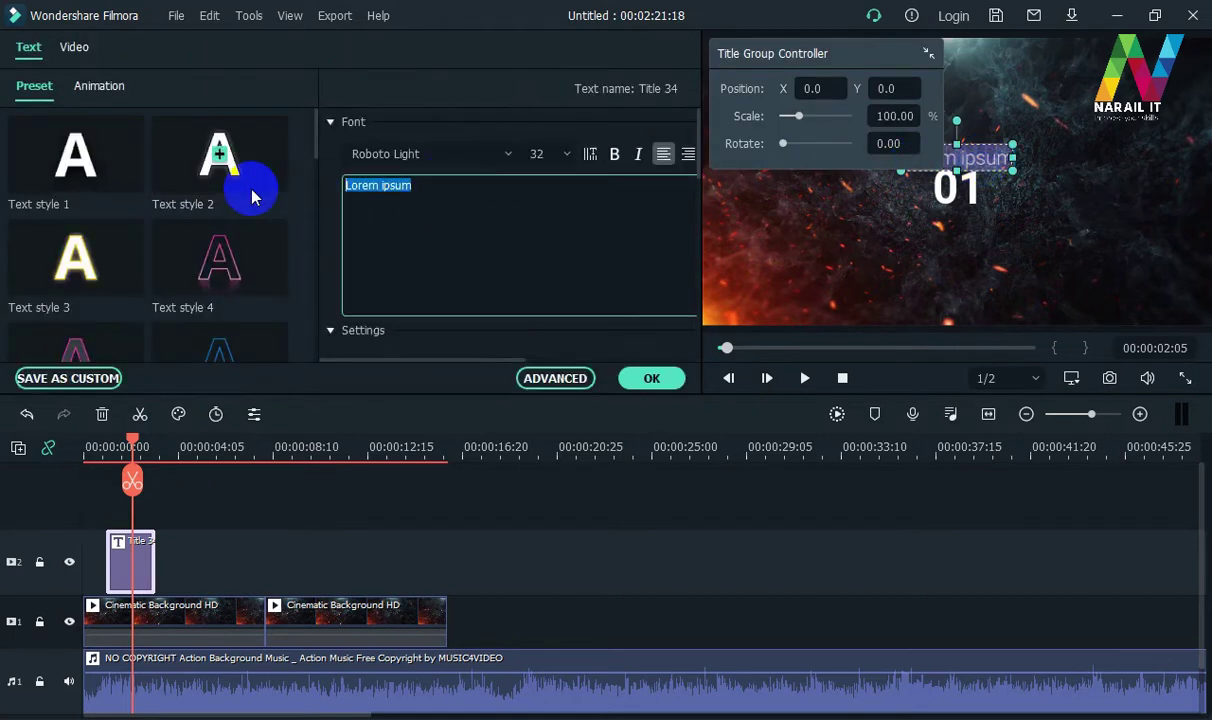
{"action": "key", "text": "BackSpace"}
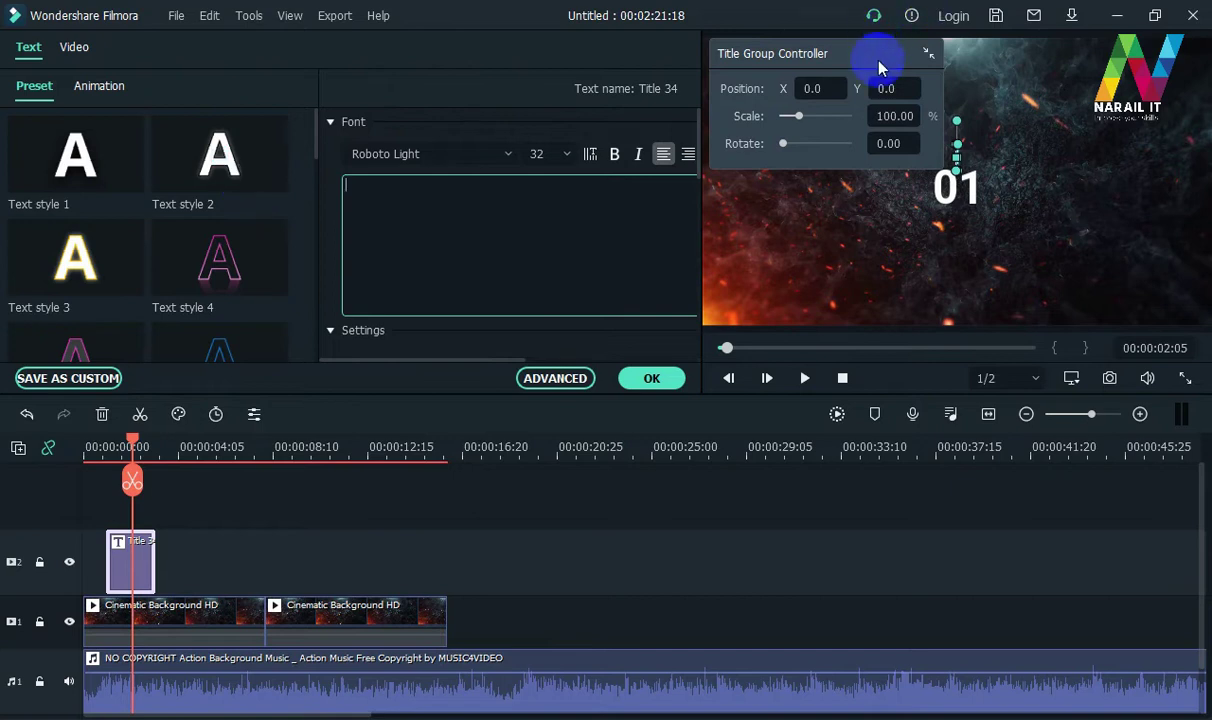
Move the Title Group Controller off the preview and scale the title down to 69.57%
{"action": "left_click_drag", "start_coordinate": [866, 60], "coordinate": [539, 60]}
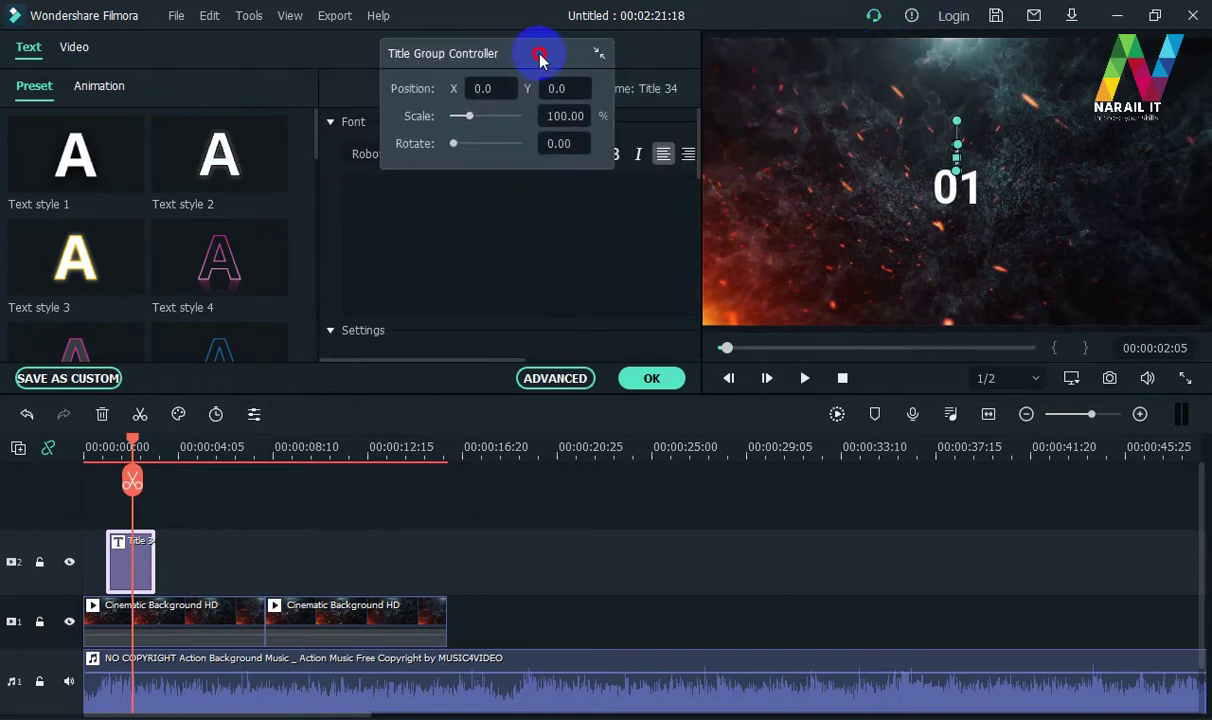
{"action": "left_click", "coordinate": [1018, 250]}
{"action": "mouse_move", "coordinate": [1018, 250]}
{"action": "left_mouse_down"}
{"action": "mouse_move", "coordinate": [1041, 273]}
{"action": "mouse_move", "coordinate": [1004, 238]}
{"action": "left_mouse_up"}
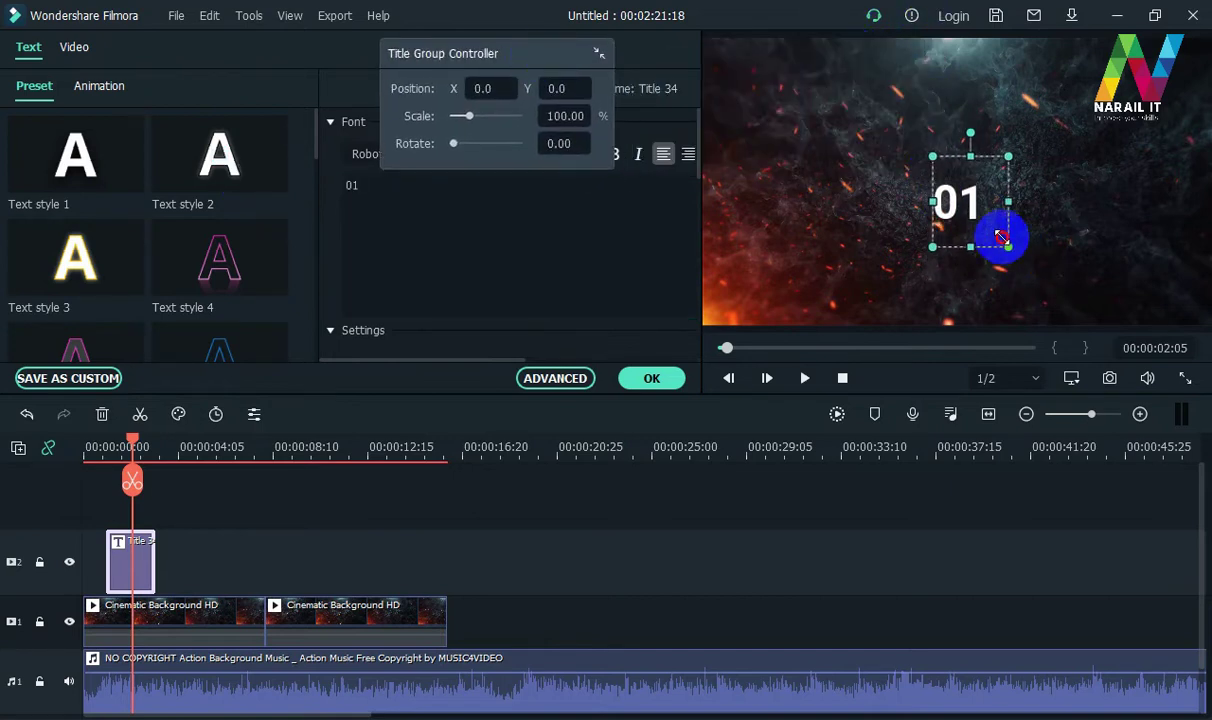
{"action": "mouse_move", "coordinate": [472, 121]}
{"action": "left_mouse_down"}
{"action": "mouse_move", "coordinate": [484, 117]}
{"action": "mouse_move", "coordinate": [465, 118]}
{"action": "left_mouse_up"}
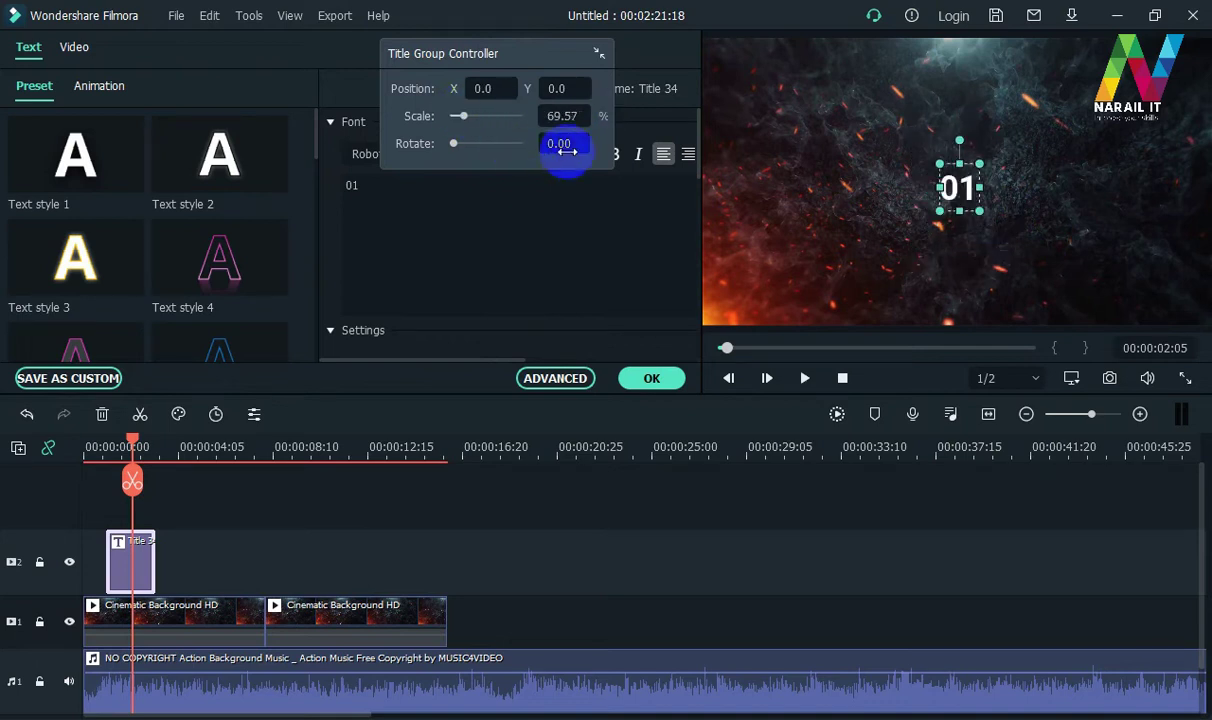
Move the Title Group Controller clear of the text settings and set the 01 text's font size to 105
{"action": "left_click_drag", "start_coordinate": [510, 53], "coordinate": [201, 138]}
{"action": "double_click", "coordinate": [370, 224]}
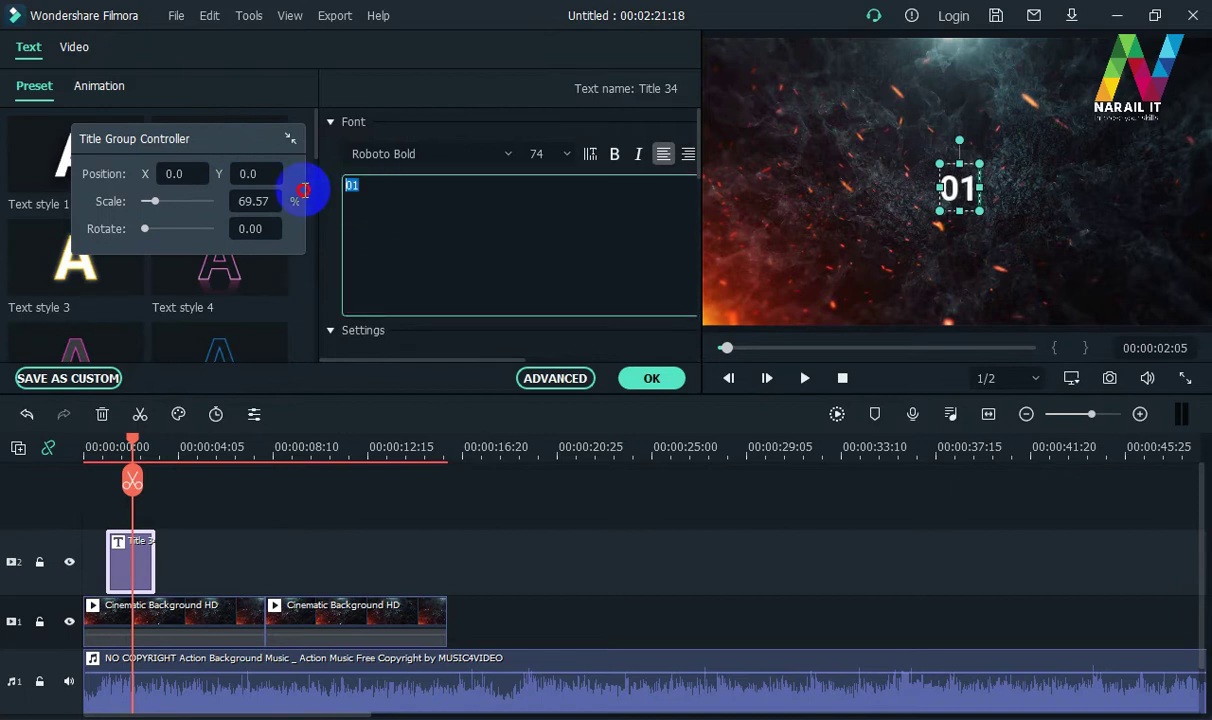
{"action": "left_click", "coordinate": [563, 155]}
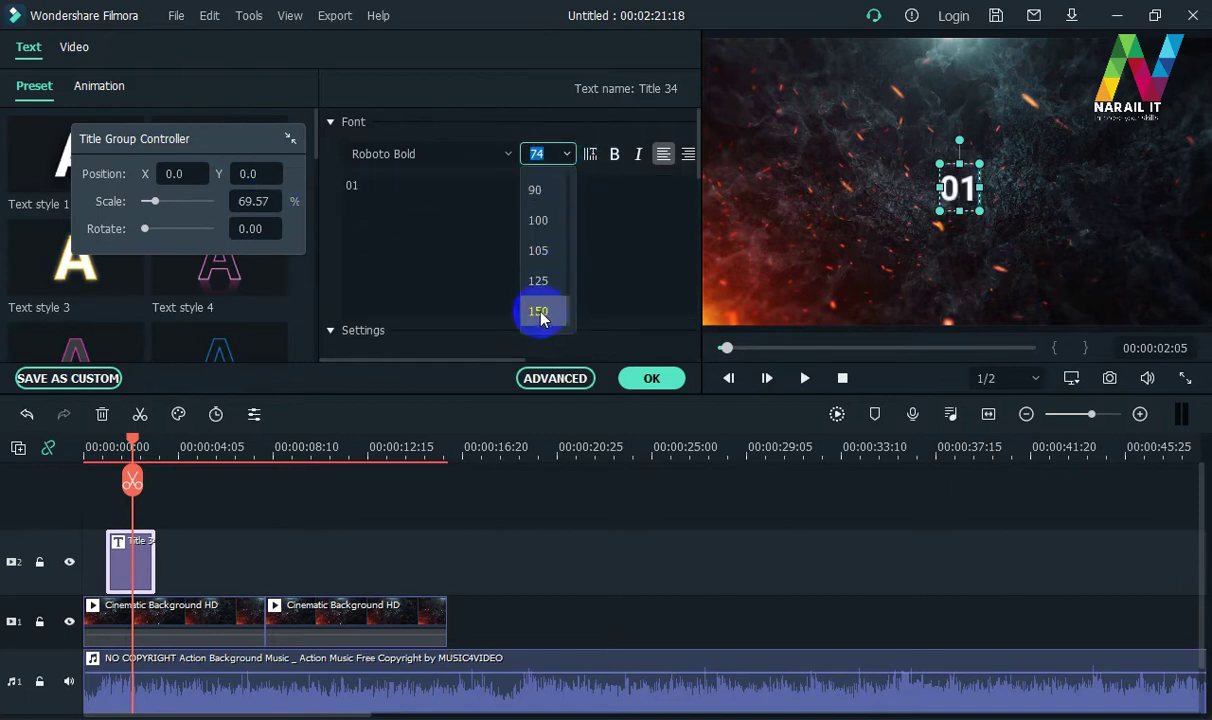
{"action": "left_click", "coordinate": [538, 250]}
Set the 01 text's font size to 150, centre it in the preview and apply the title changes
{"action": "left_click_drag", "start_coordinate": [980, 210], "coordinate": [1122, 328]}
{"action": "left_click_drag", "start_coordinate": [940, 167], "coordinate": [774, 84]}
{"action": "left_click_drag", "start_coordinate": [821, 186], "coordinate": [987, 203]}
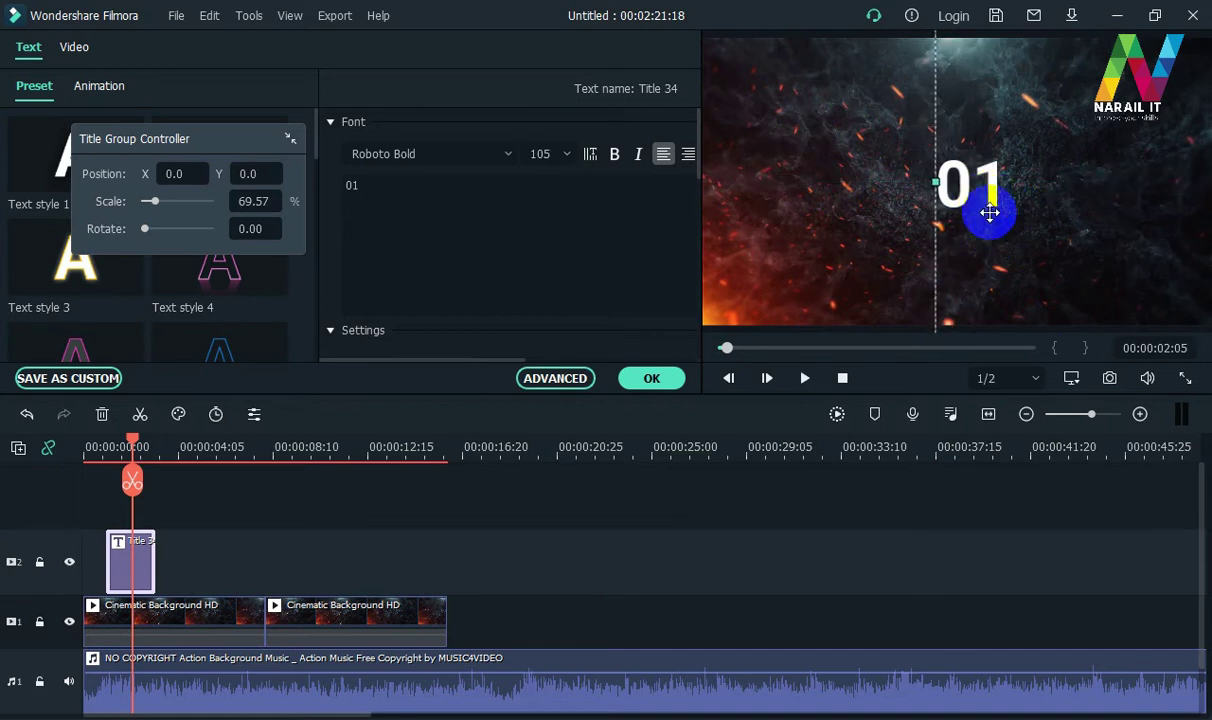
{"action": "left_click", "coordinate": [563, 154]}
{"action": "left_click", "coordinate": [540, 311]}
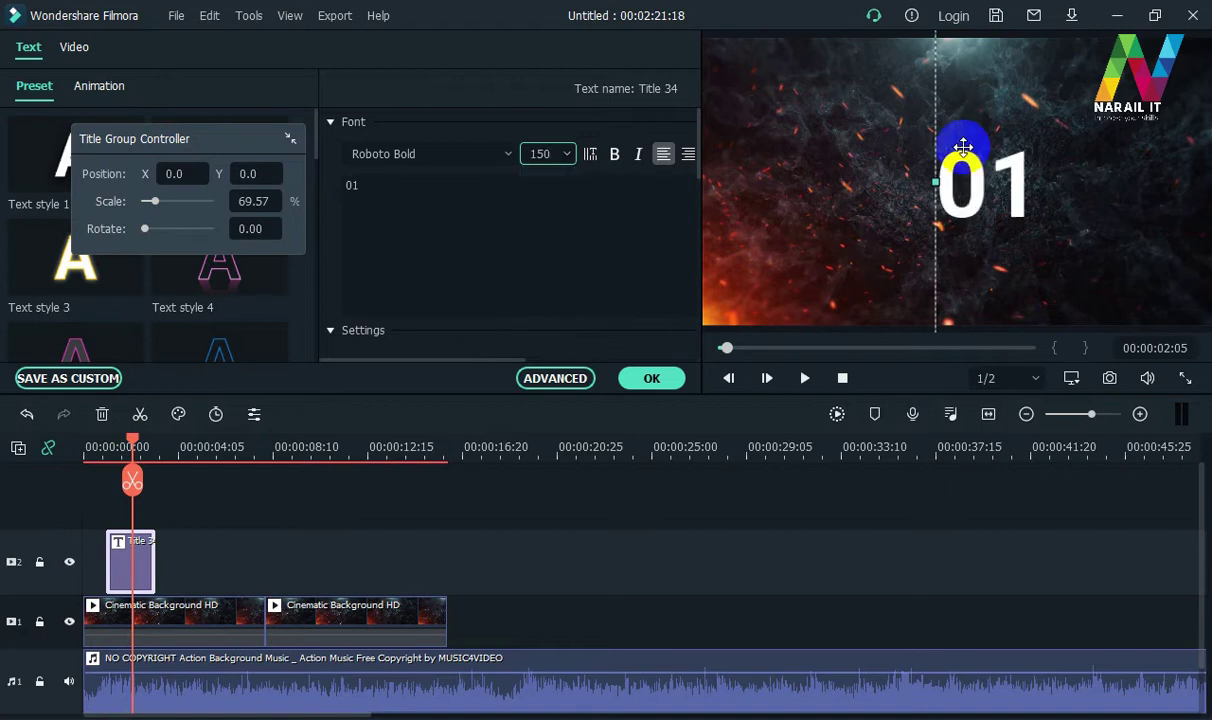
{"action": "mouse_move", "coordinate": [978, 203]}
{"action": "left_mouse_down"}
{"action": "mouse_move", "coordinate": [955, 198]}
{"action": "mouse_move", "coordinate": [961, 207]}
{"action": "left_mouse_up"}
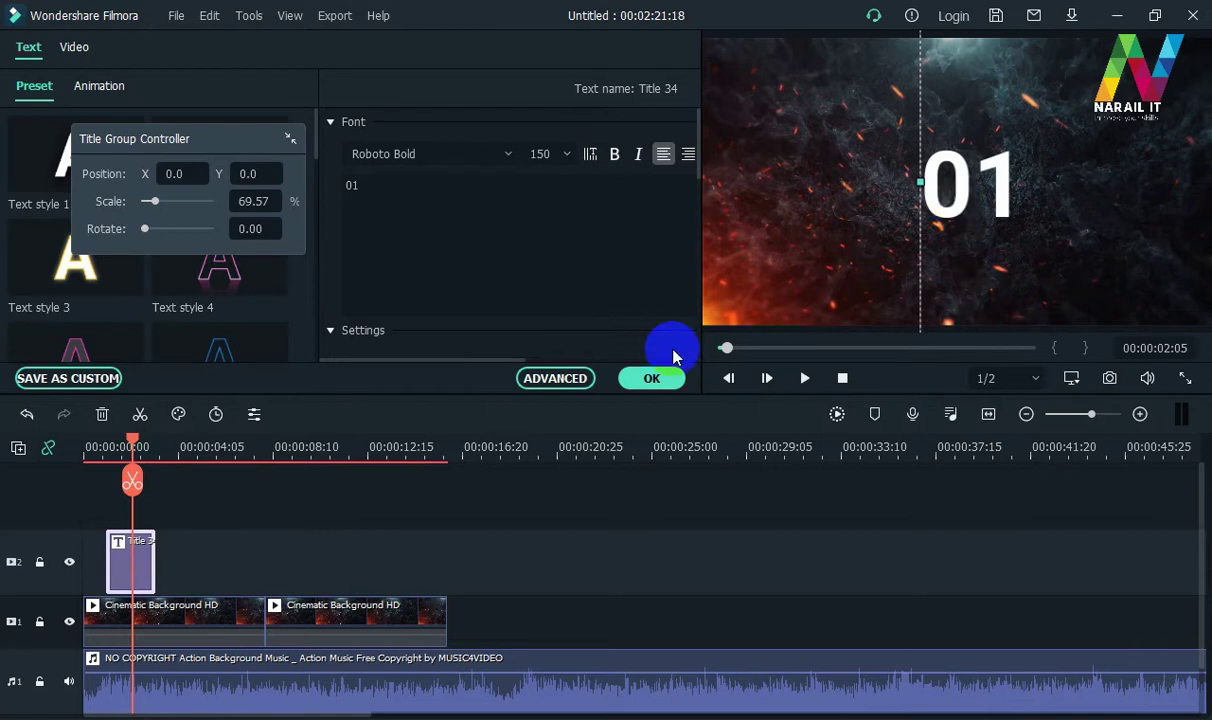
{"action": "left_click", "coordinate": [651, 381]}
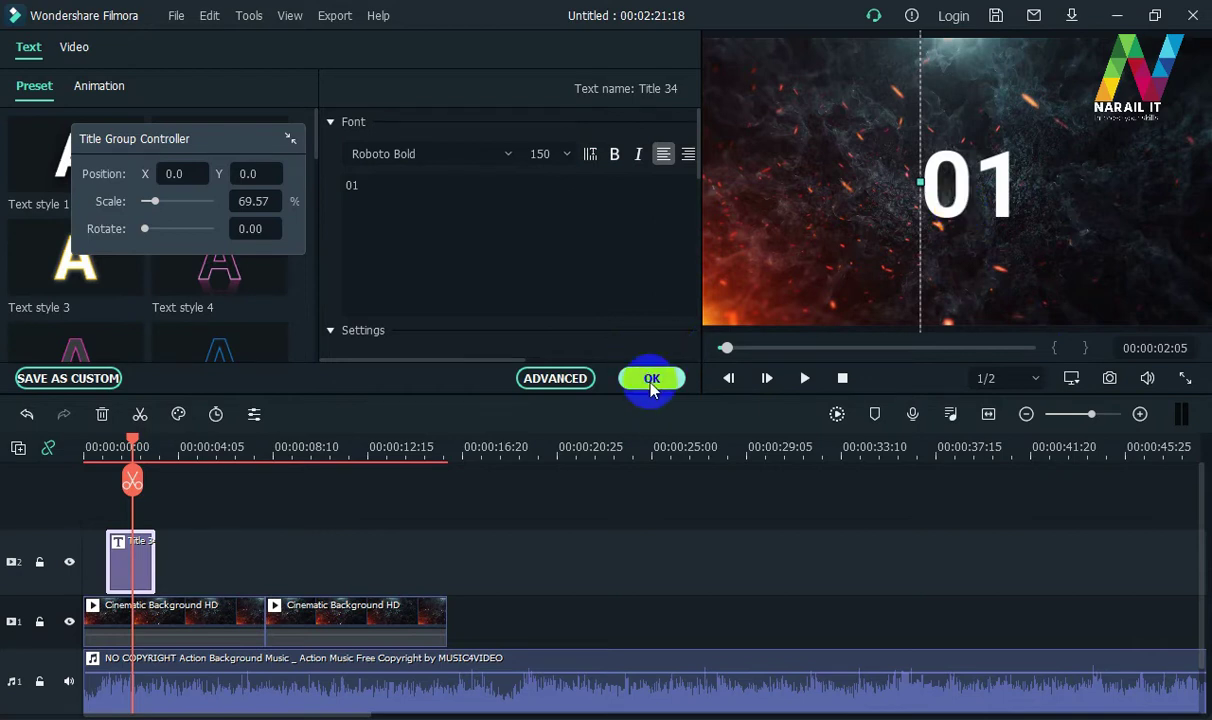
Play the timeline from near the start to check the 01 title over the background
{"action": "left_click", "coordinate": [137, 467]}
{"action": "left_click_drag", "start_coordinate": [137, 449], "coordinate": [100, 438]}
{"action": "key", "text": "space"}
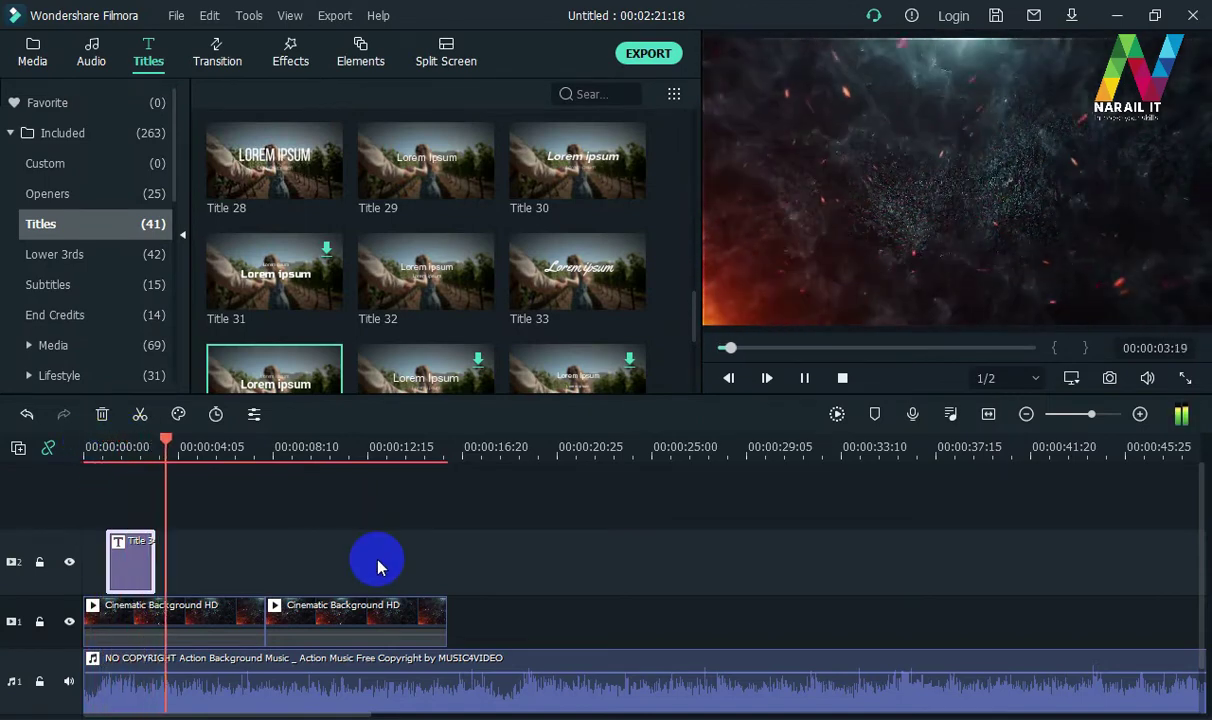
{"action": "key", "text": "space"}
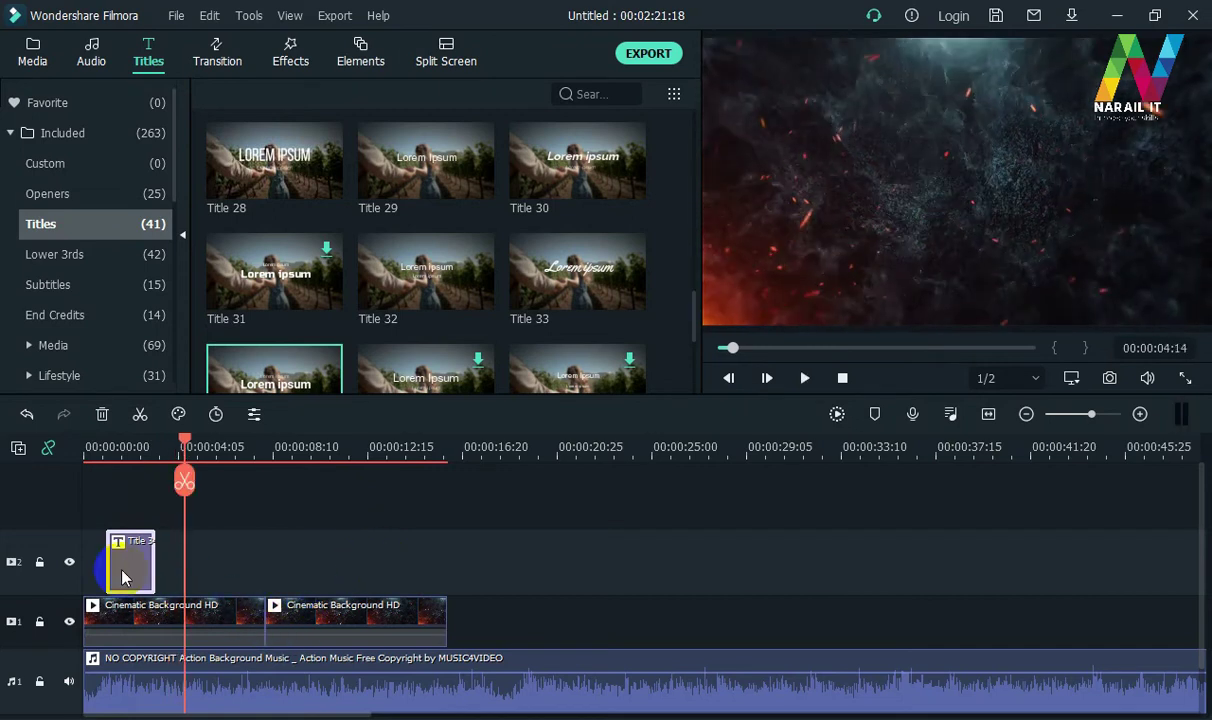
Lock the music track and the background video track
{"action": "left_click", "coordinate": [67, 604]}
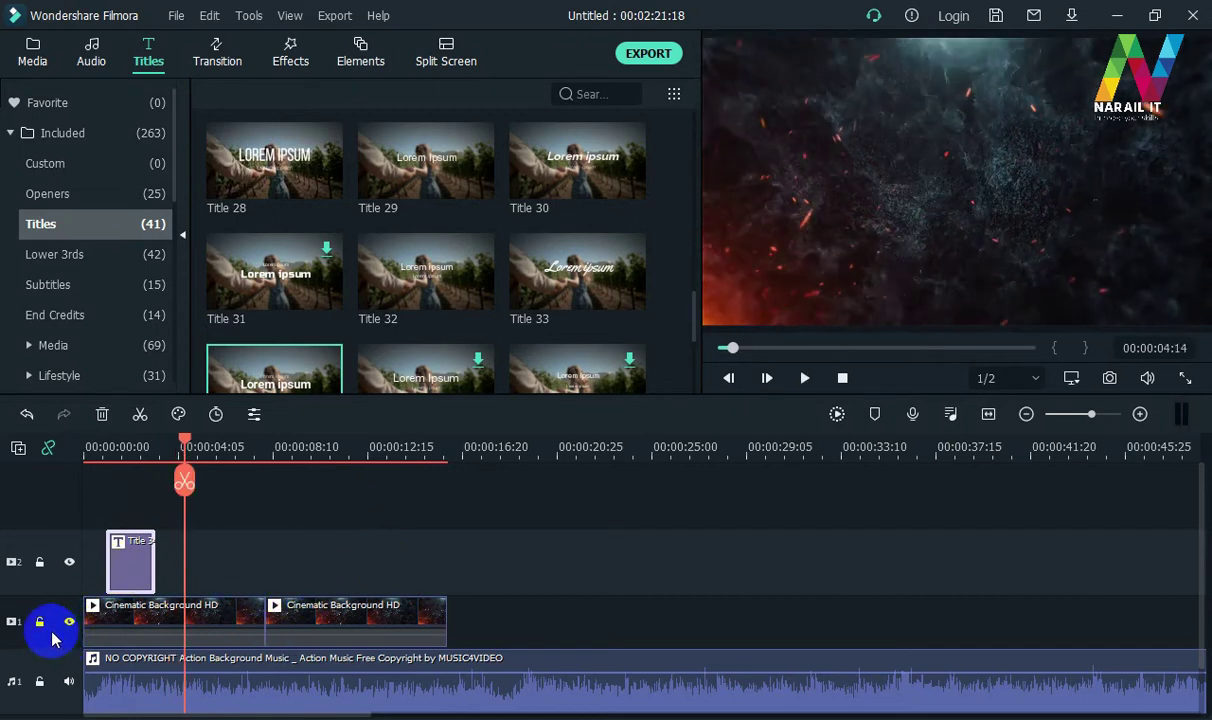
{"action": "left_click", "coordinate": [40, 683]}
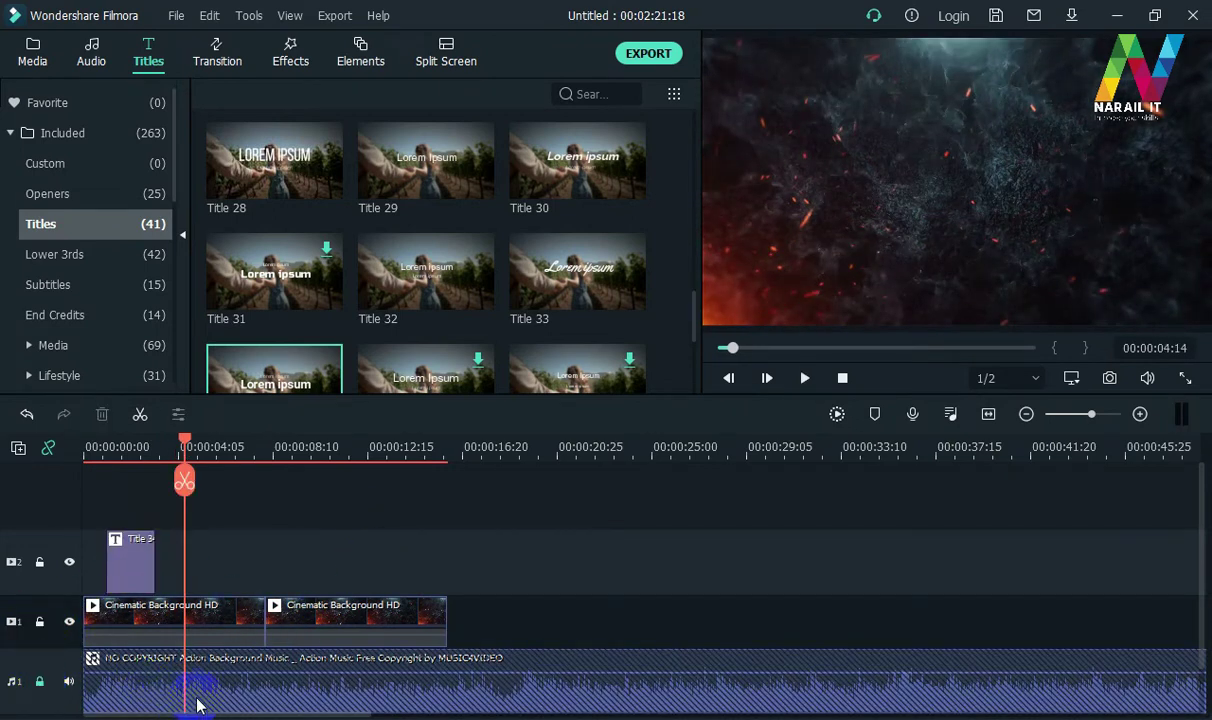
{"action": "left_click", "coordinate": [40, 683]}
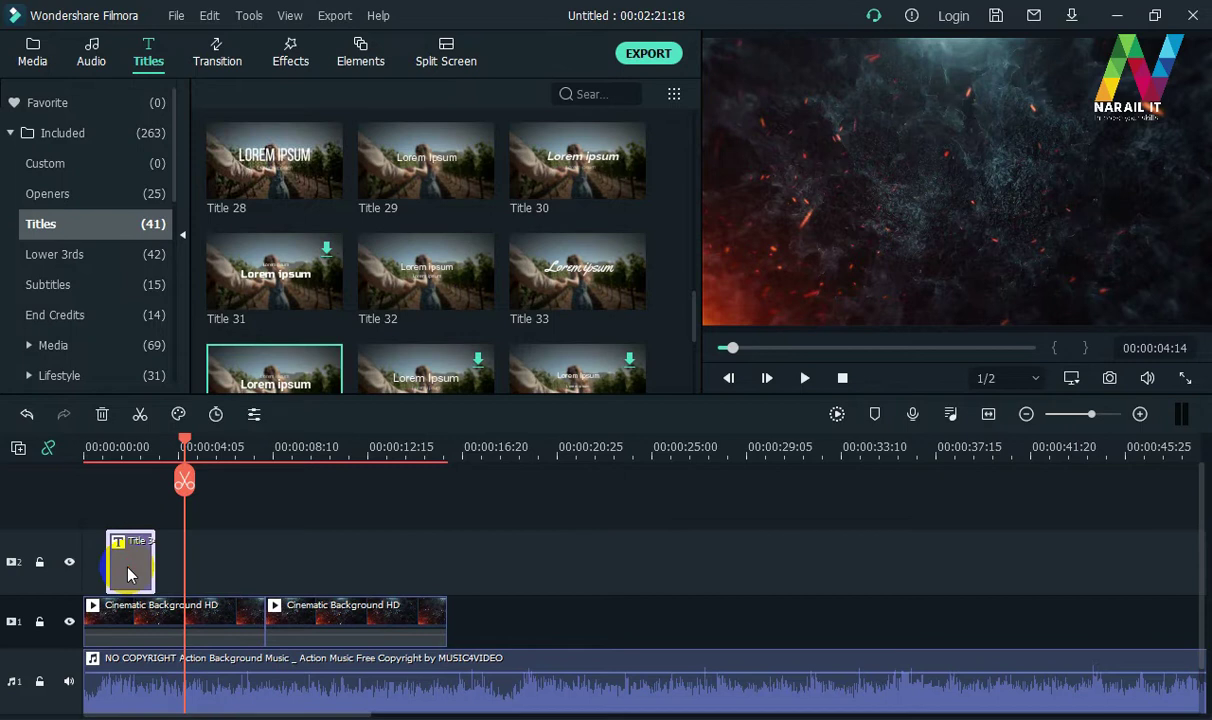
{"action": "left_click", "coordinate": [40, 681]}
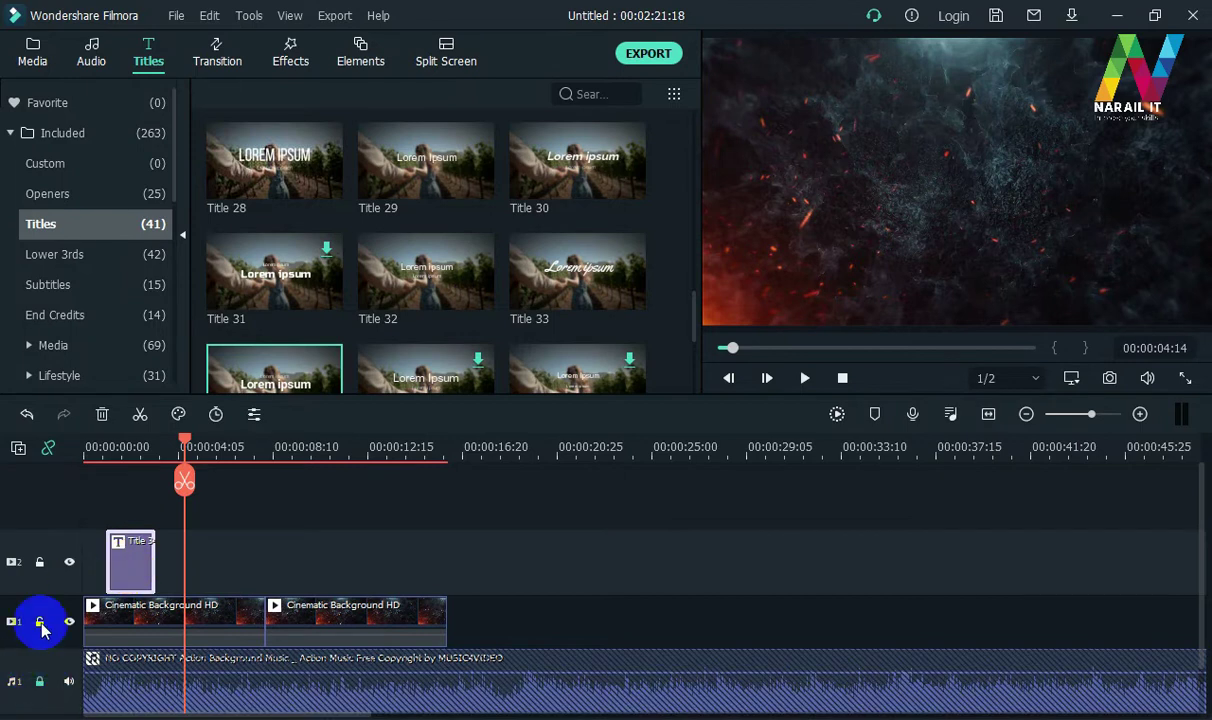
{"action": "left_click", "coordinate": [40, 622]}
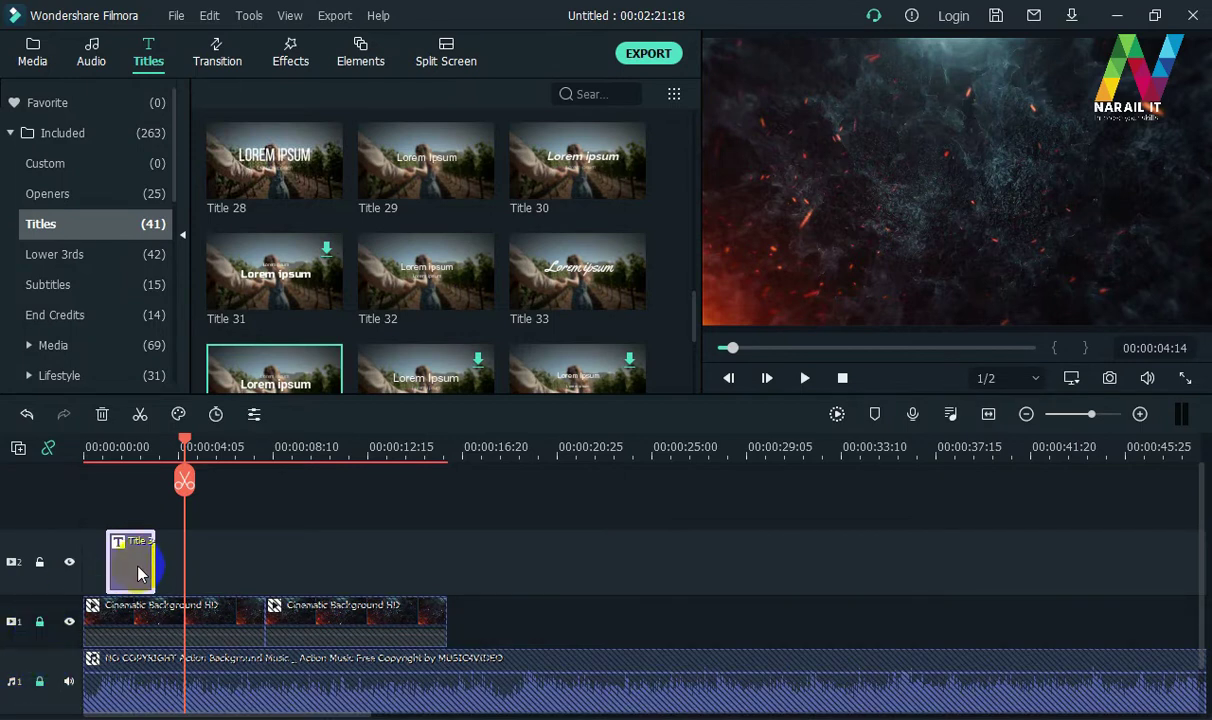
Paste four spaced copies of the Title 34 clip on its track, the first at 00:00:04:14 and the last at 00:00:14:20
{"action": "key", "text": "ctrl+v"}
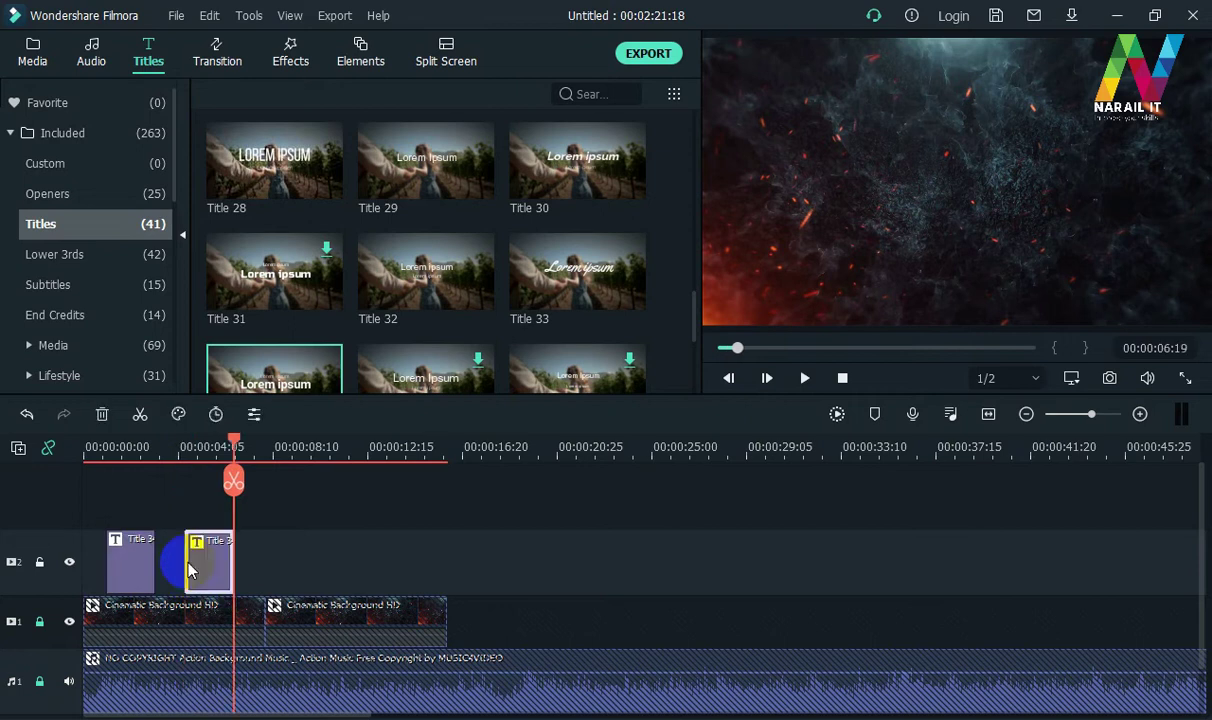
{"action": "left_click", "coordinate": [245, 445]}
{"action": "left_click_drag", "start_coordinate": [247, 445], "coordinate": [262, 435]}
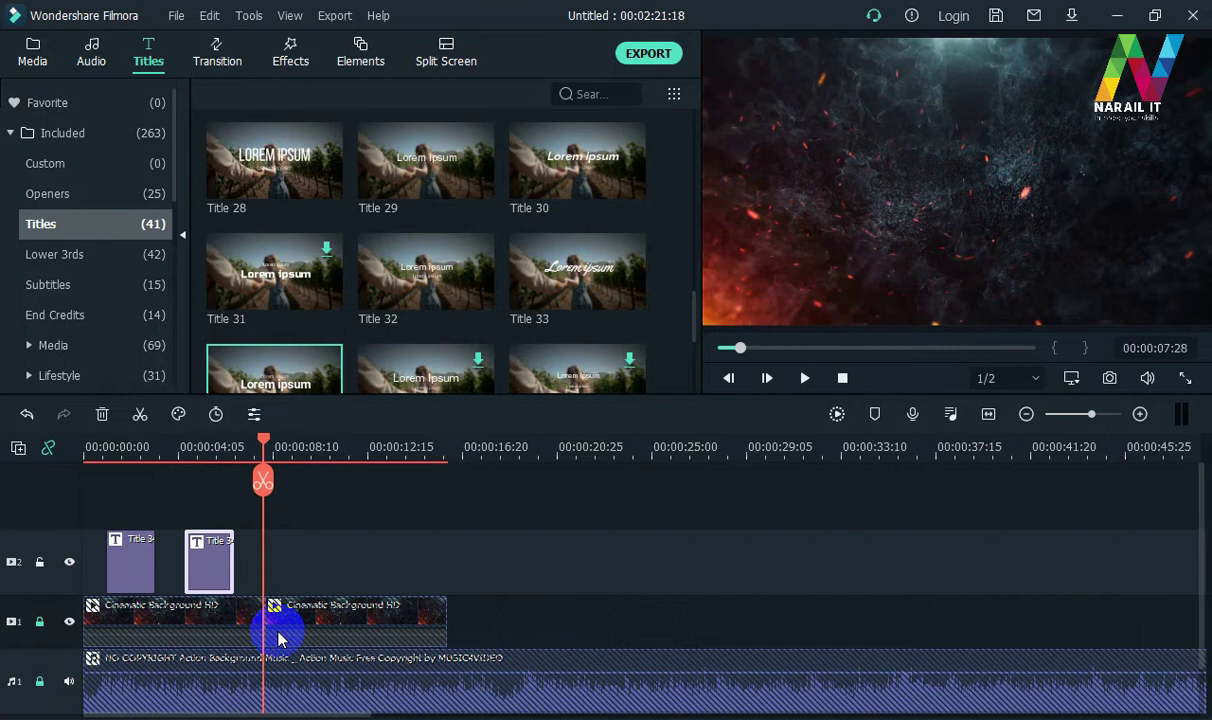
{"action": "key", "text": "ctrl+v"}
{"action": "left_click_drag", "start_coordinate": [312, 441], "coordinate": [416, 442]}
{"action": "key", "text": "ctrl+v"}
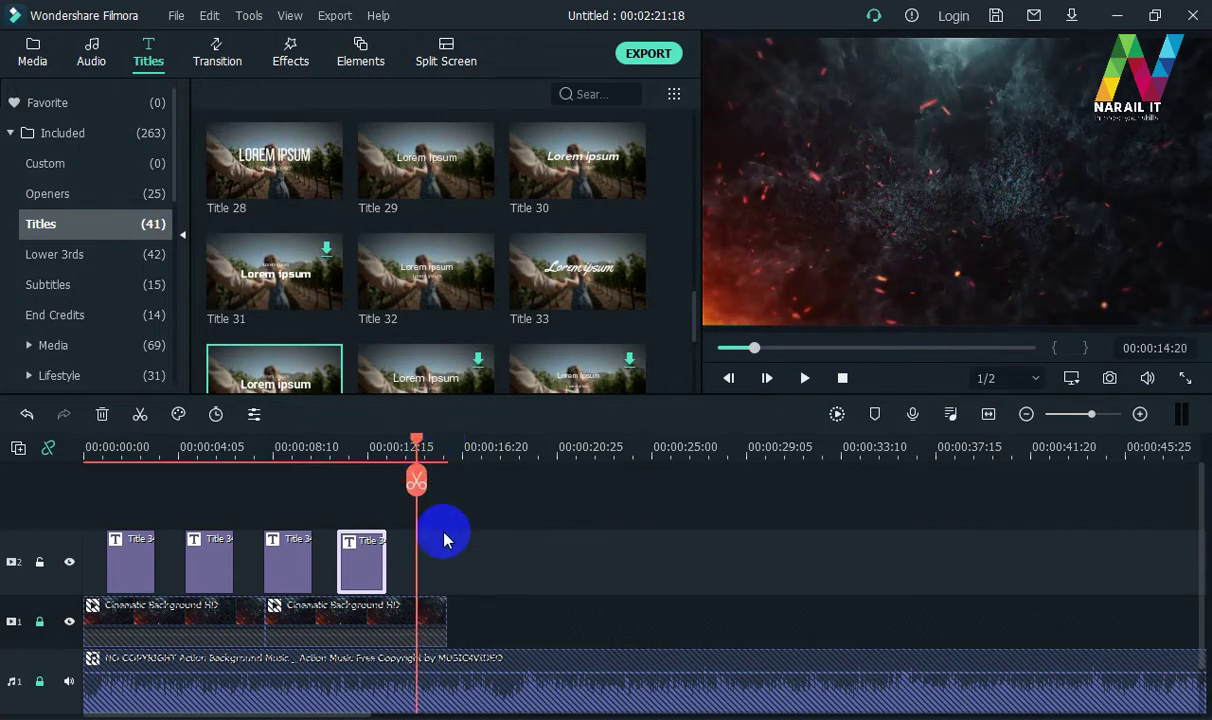
{"action": "key", "text": "ctrl+v"}
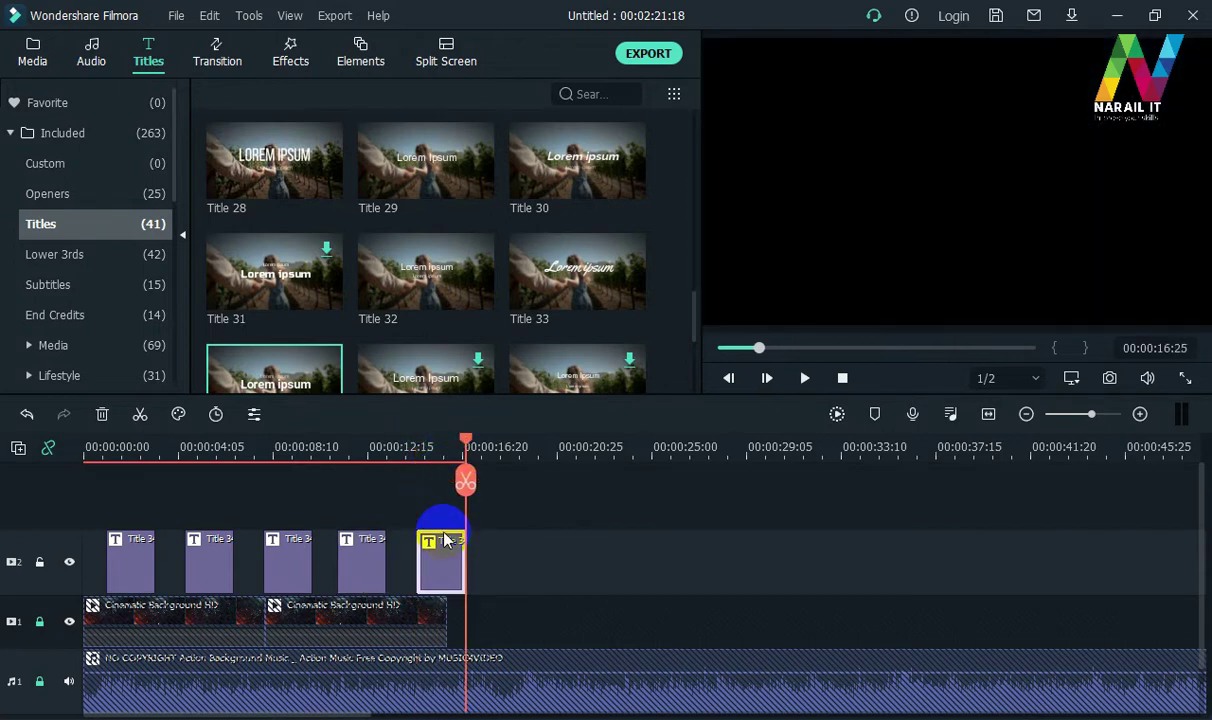
Unlock the background video track, append a third Cinematic Background HD clip and mute it
{"action": "left_click", "coordinate": [39, 621]}
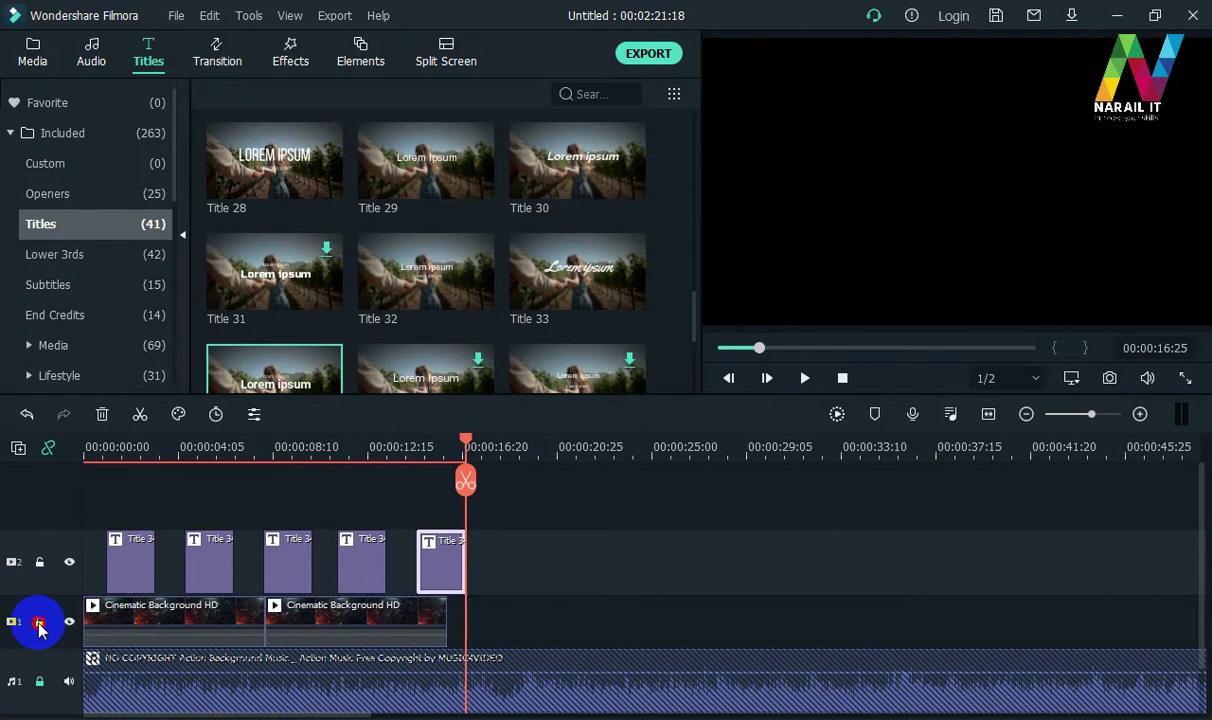
{"action": "left_click", "coordinate": [38, 58]}
{"action": "left_click_drag", "start_coordinate": [262, 168], "coordinate": [560, 628]}
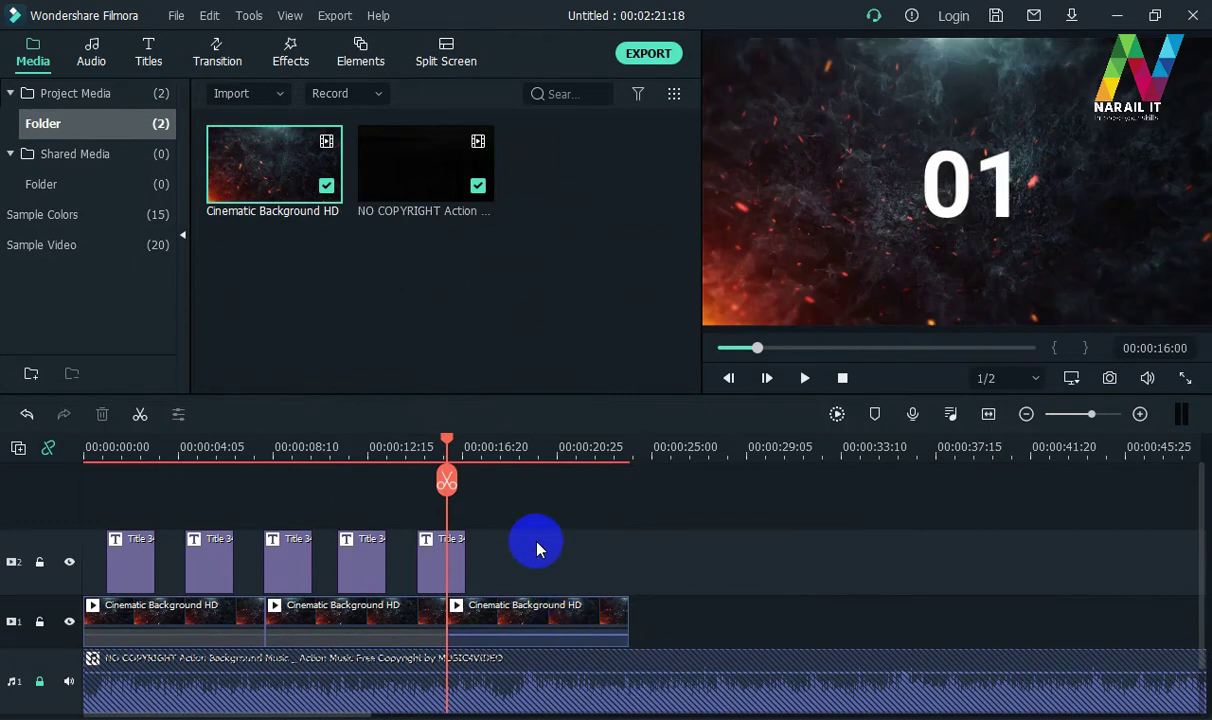
{"action": "left_click_drag", "start_coordinate": [448, 442], "coordinate": [5, 473]}
{"action": "left_click", "coordinate": [492, 452]}
{"action": "right_click", "coordinate": [549, 620]}
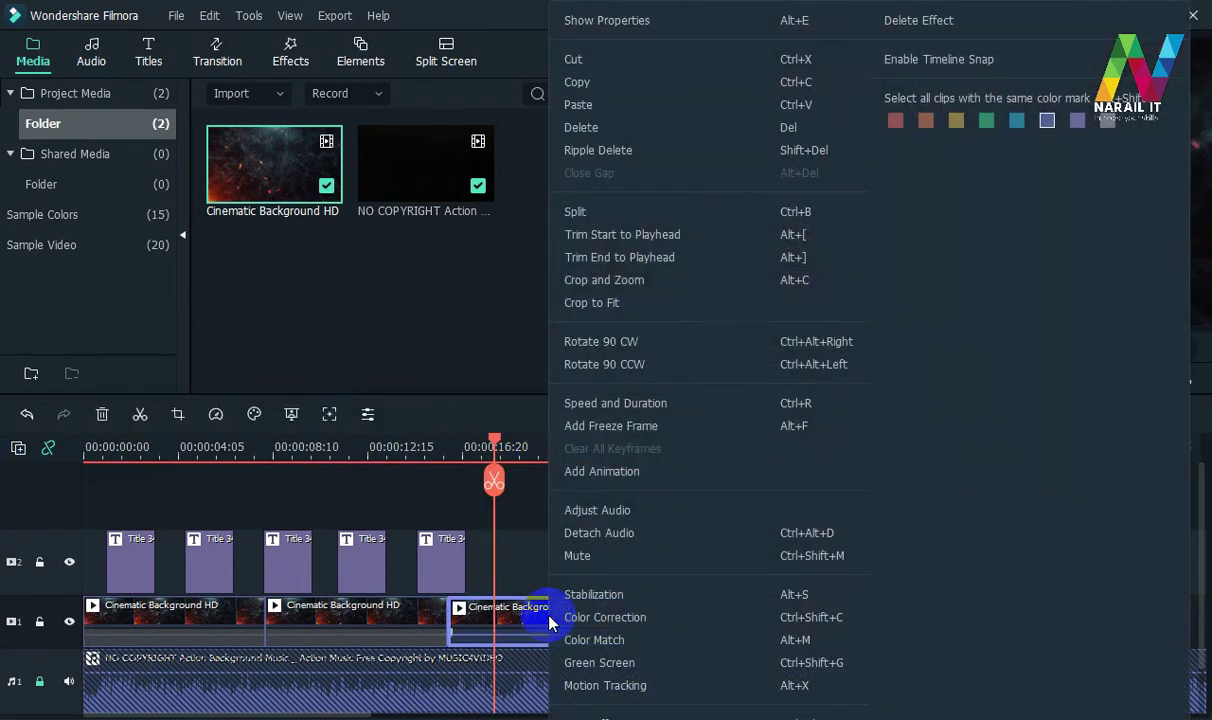
{"action": "left_click", "coordinate": [576, 556]}
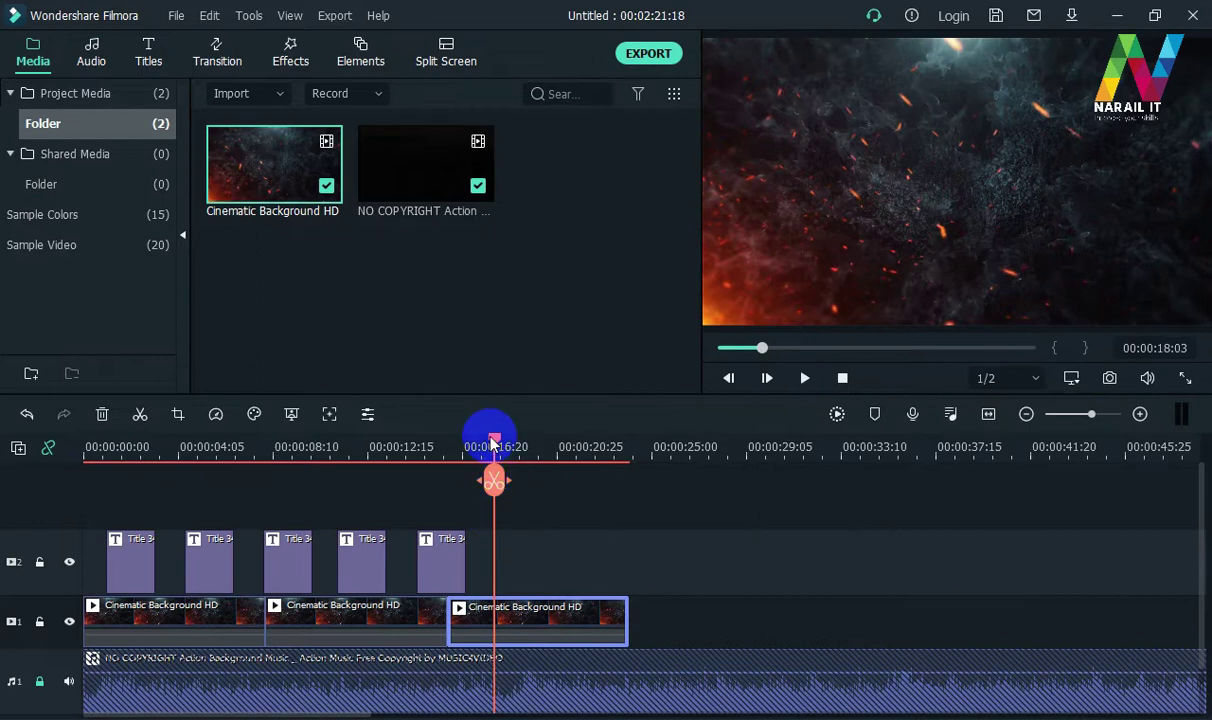
Play the timeline from the start to check all the title clips against the music
{"action": "left_click_drag", "start_coordinate": [477, 447], "coordinate": [3, 487]}
{"action": "key", "text": "space"}
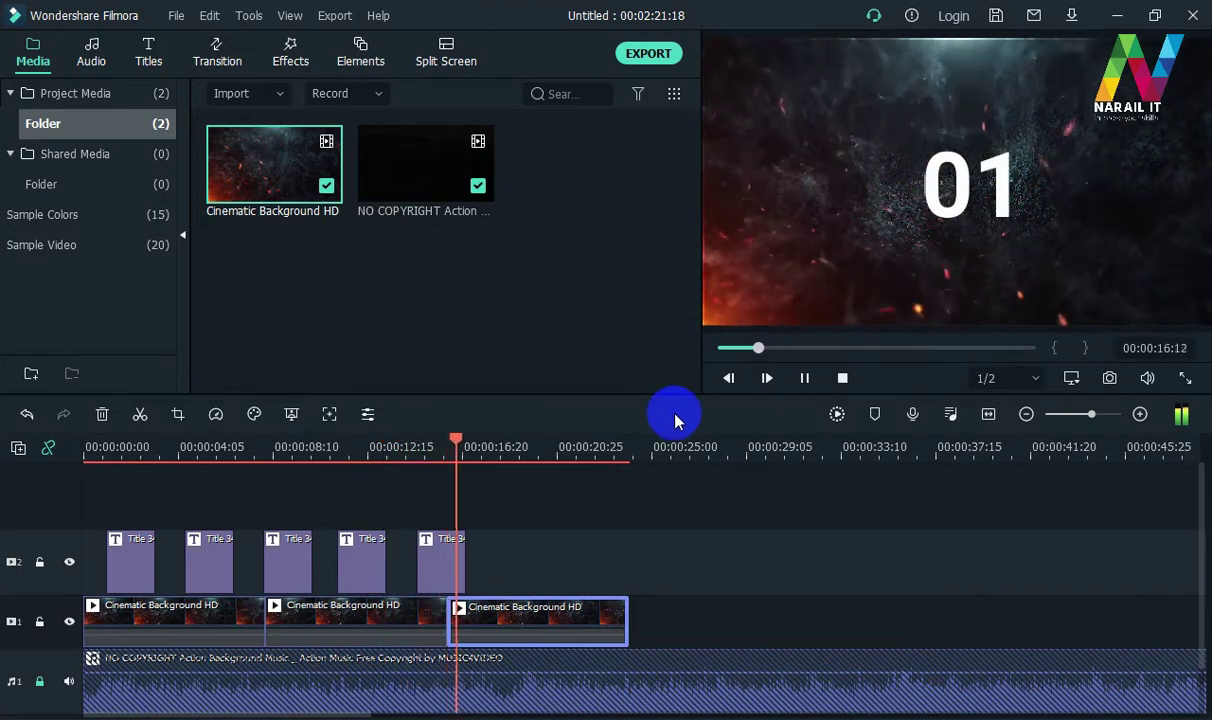
{"action": "key", "text": "space"}
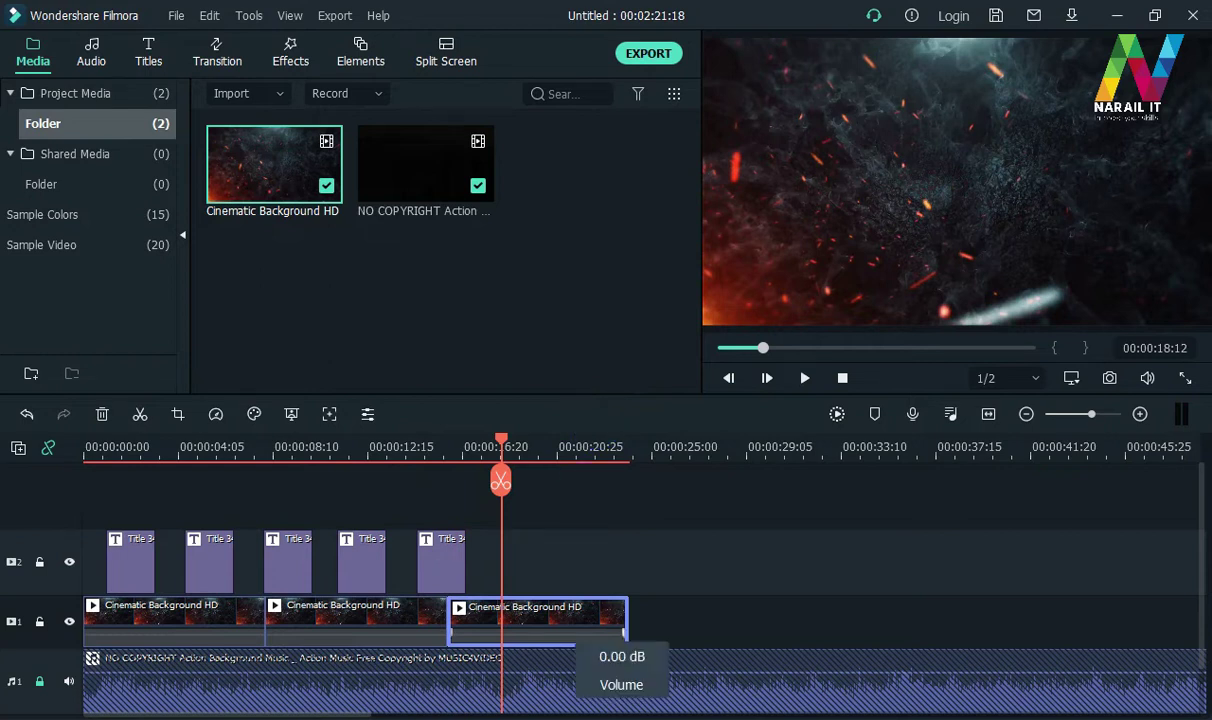
Unlock the music track, split the music at 00:00:18:28 and delete the part after the cut
{"action": "left_click_drag", "start_coordinate": [505, 444], "coordinate": [513, 438]}
{"action": "left_click", "coordinate": [44, 689]}
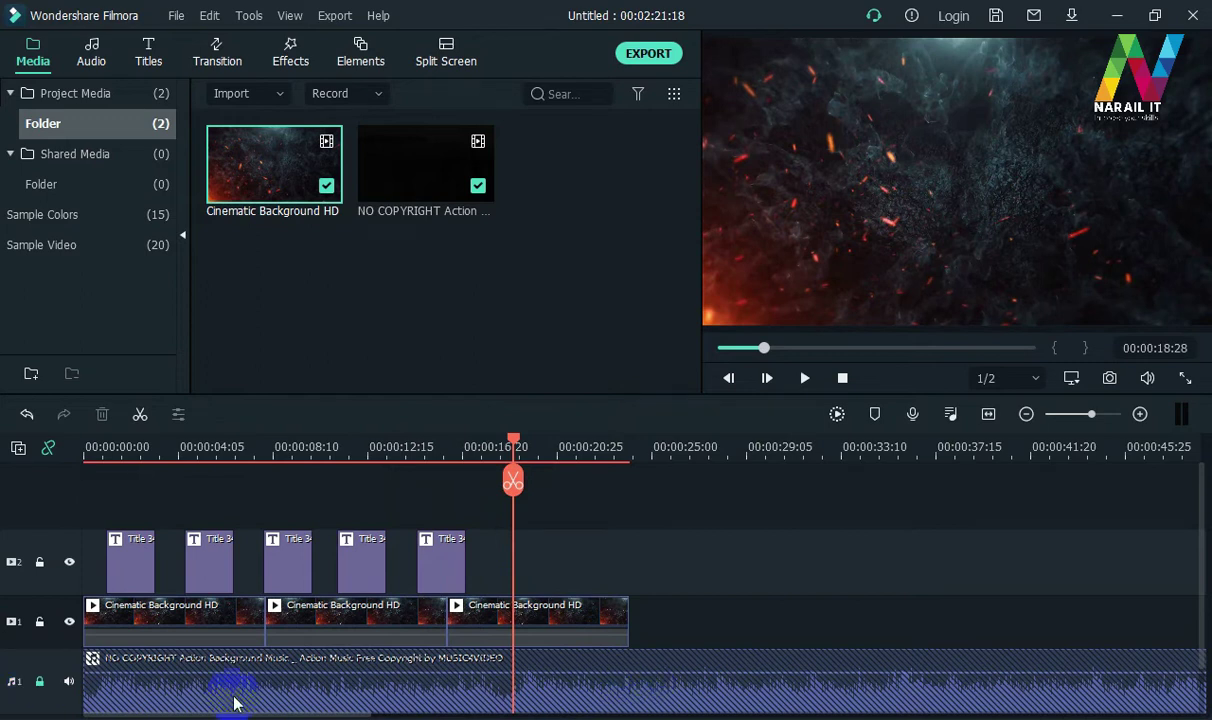
{"action": "left_click", "coordinate": [40, 681]}
{"action": "left_click", "coordinate": [655, 700]}
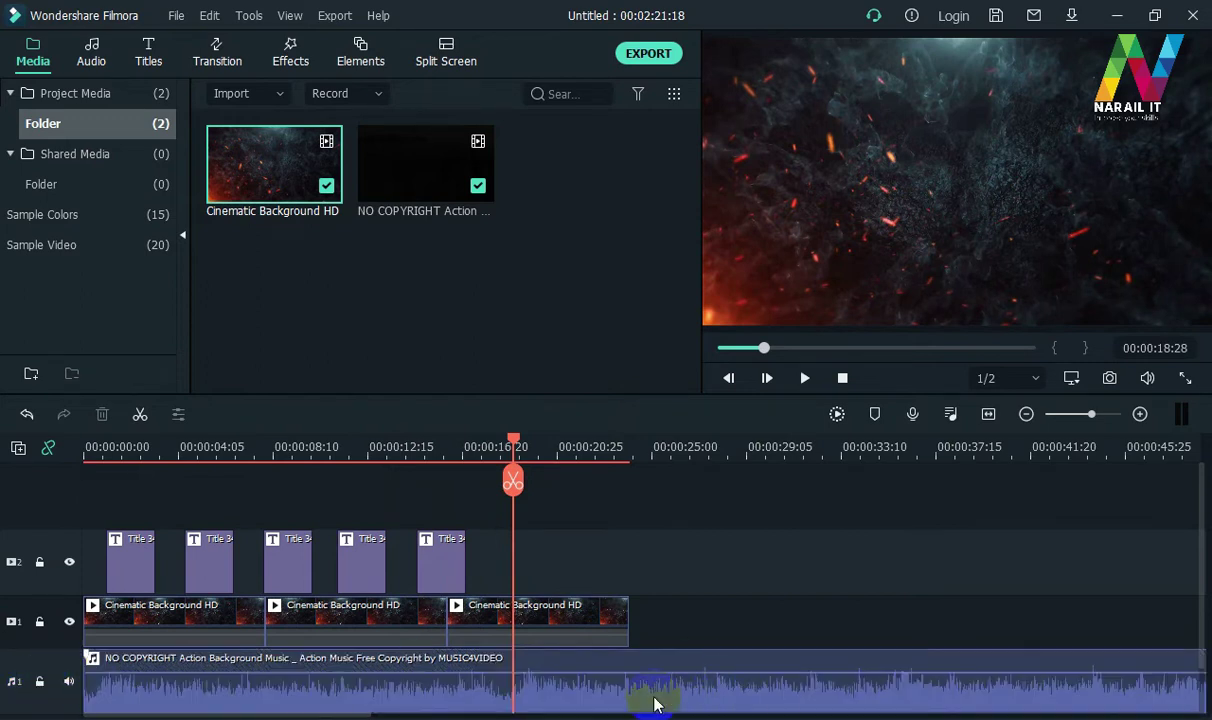
{"action": "left_click", "coordinate": [582, 706]}
{"action": "left_click", "coordinate": [511, 482]}
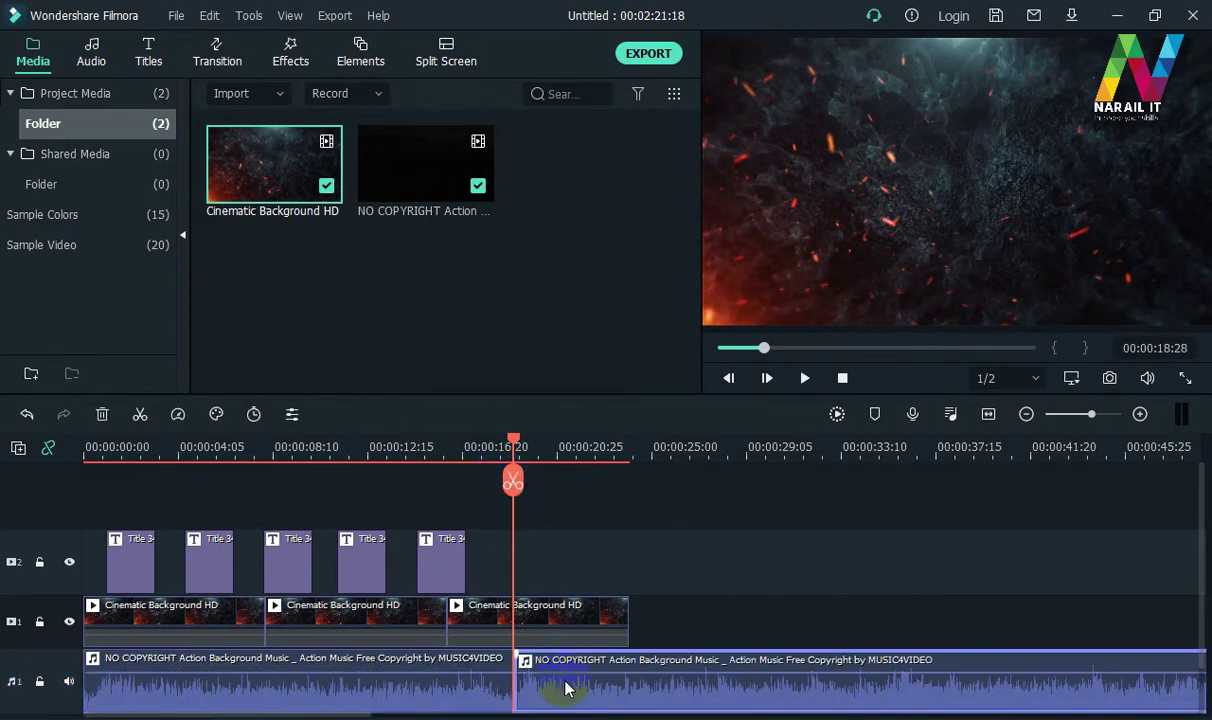
{"action": "key", "text": "Delete"}
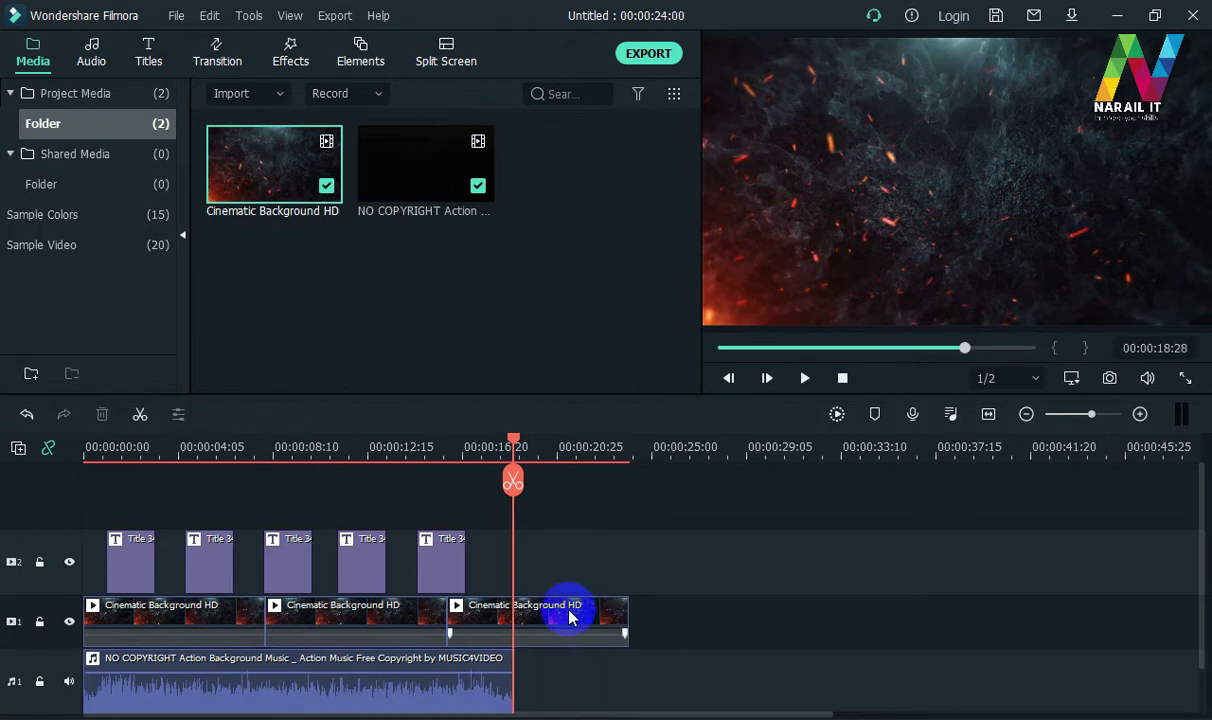
Move the first title clip to start at 00:00:00:20 and the second to start at 00:00:03:21
{"action": "mouse_move", "coordinate": [551, 637]}
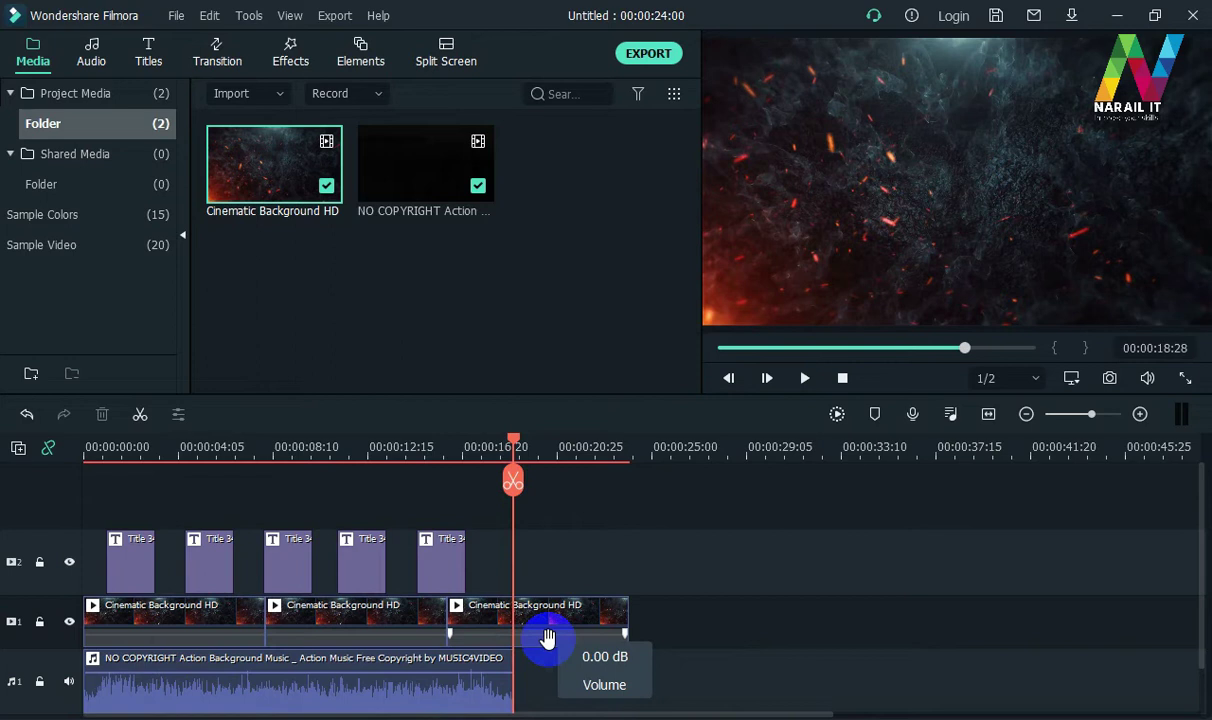
{"action": "left_click", "coordinate": [98, 447]}
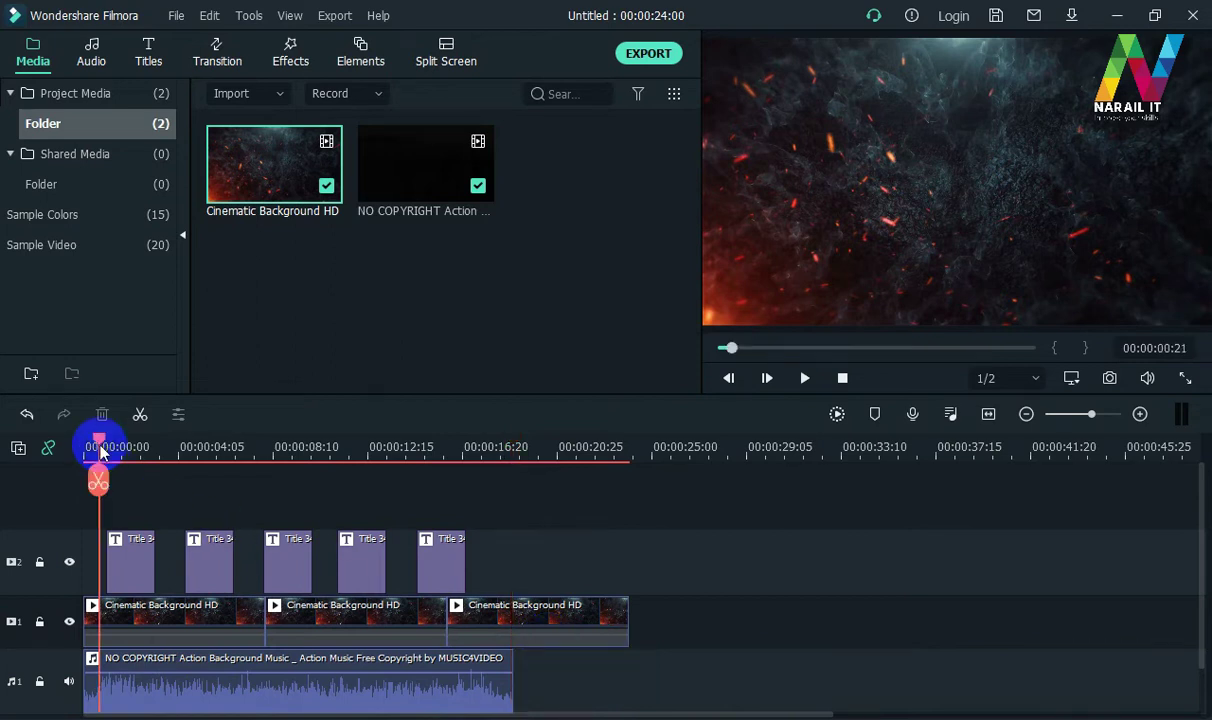
{"action": "left_click_drag", "start_coordinate": [95, 442], "coordinate": [97, 441]}
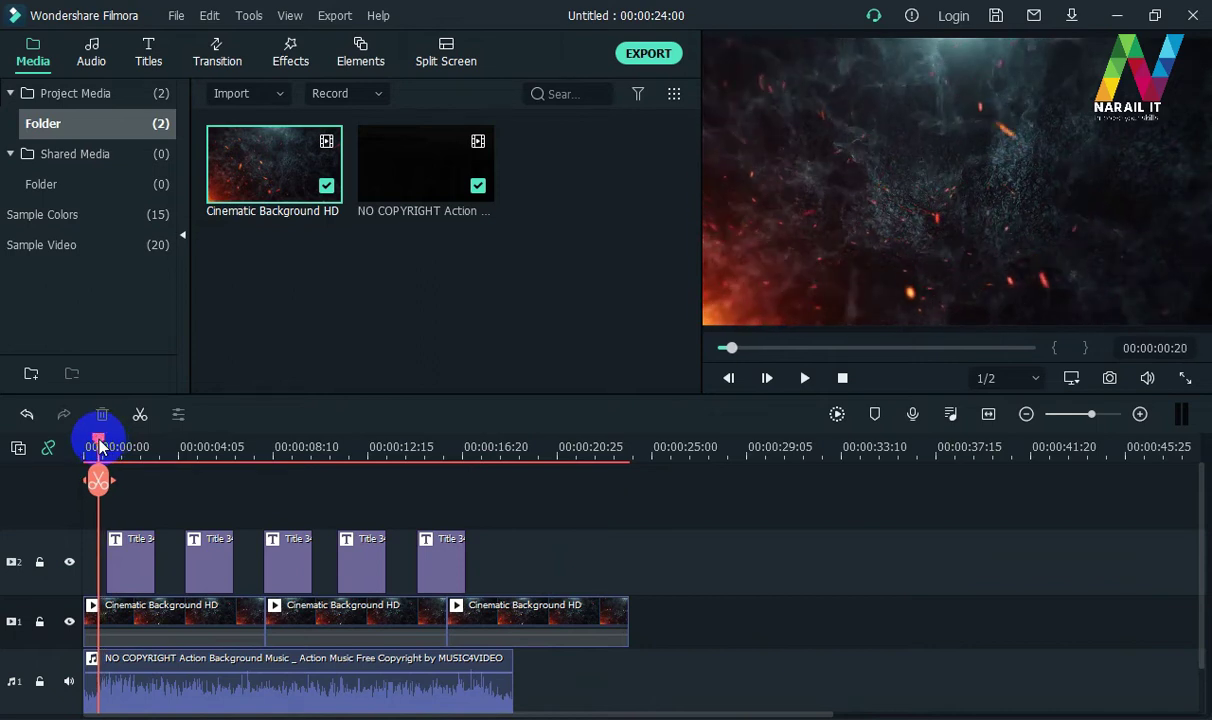
{"action": "left_click", "coordinate": [126, 575]}
{"action": "left_click_drag", "start_coordinate": [155, 578], "coordinate": [151, 588]}
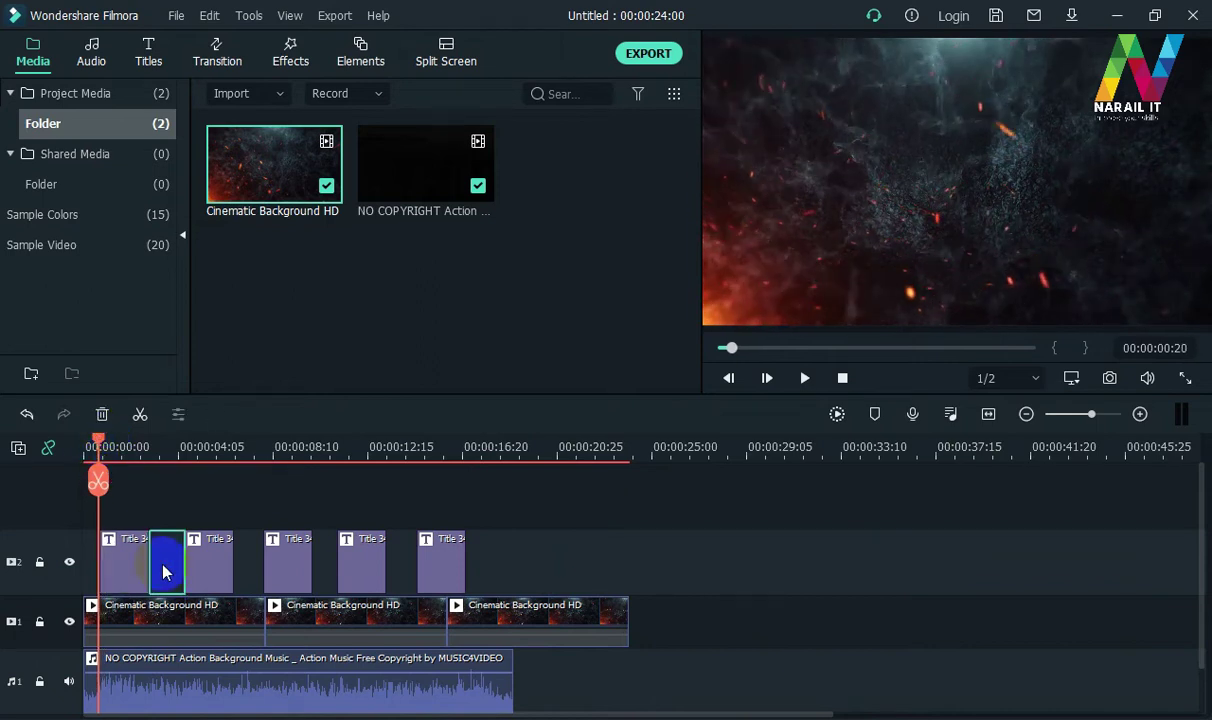
{"action": "left_click", "coordinate": [168, 447]}
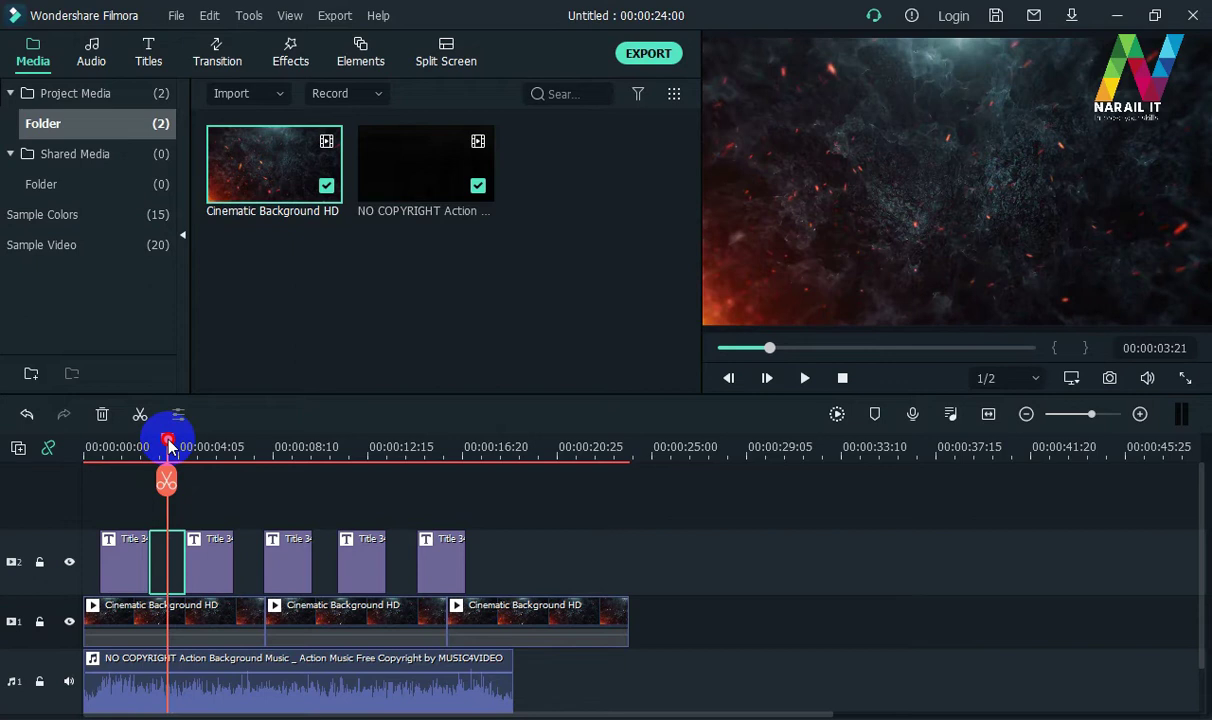
{"action": "left_click", "coordinate": [195, 578]}
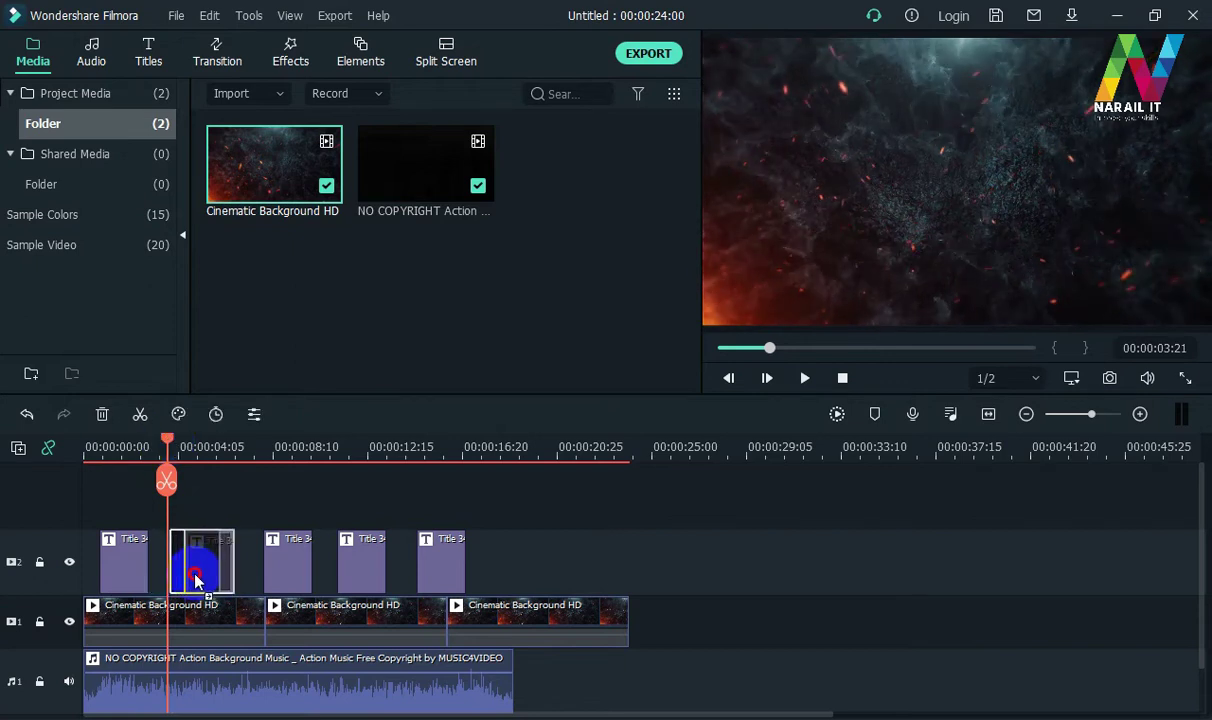
Move the third, fourth and fifth title clips earlier to keep the spacing even, with the fourth starting at 00:00:10:01
{"action": "left_click", "coordinate": [246, 462]}
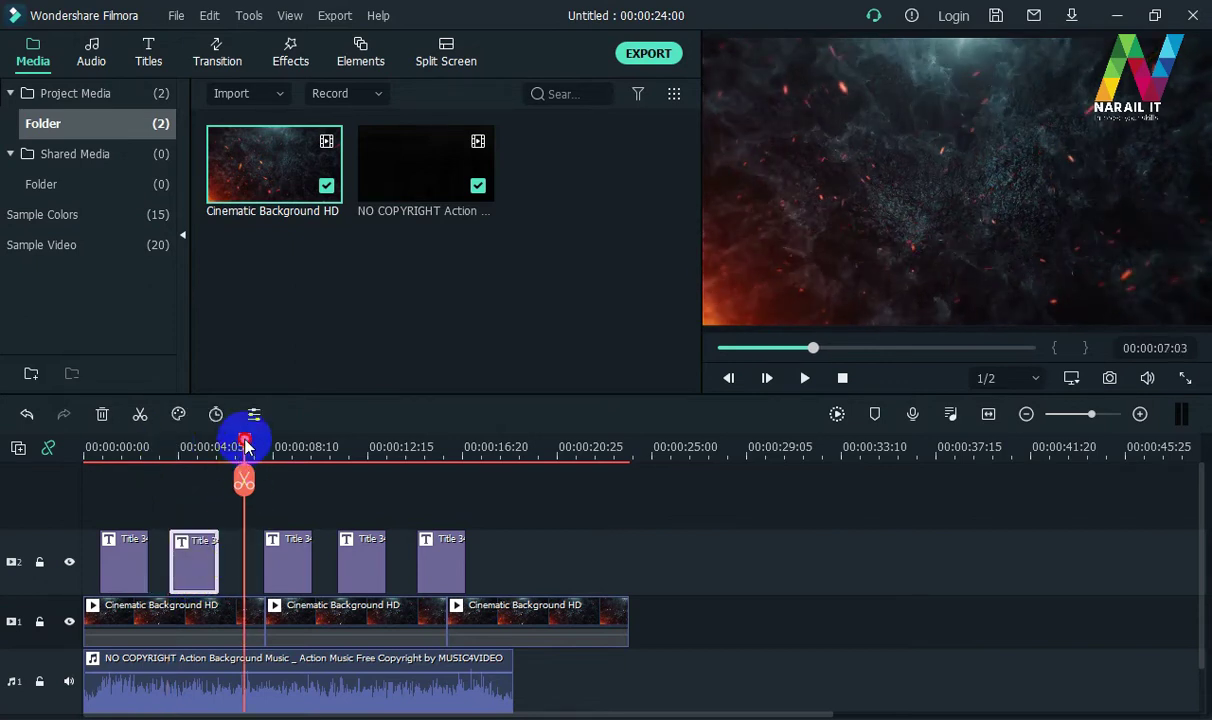
{"action": "left_click_drag", "start_coordinate": [246, 444], "coordinate": [240, 444]}
{"action": "left_click_drag", "start_coordinate": [286, 574], "coordinate": [263, 576]}
{"action": "left_click", "coordinate": [310, 455]}
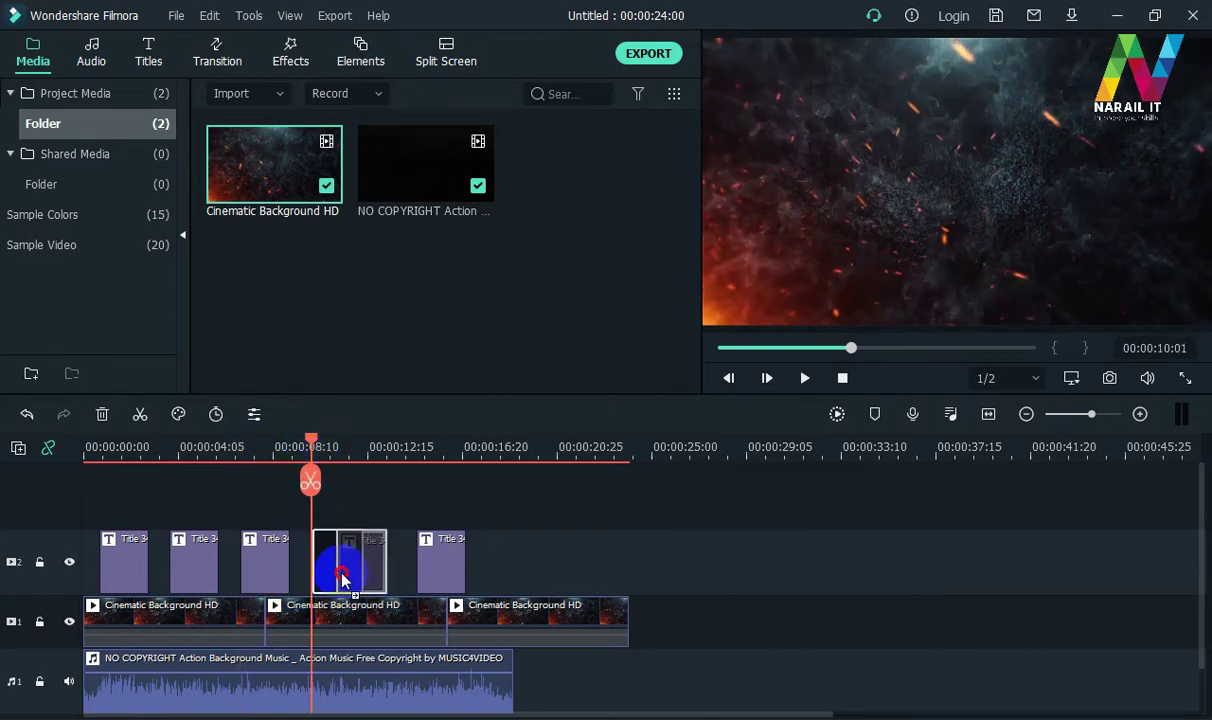
{"action": "left_click_drag", "start_coordinate": [341, 578], "coordinate": [346, 576]}
{"action": "left_click", "coordinate": [397, 447]}
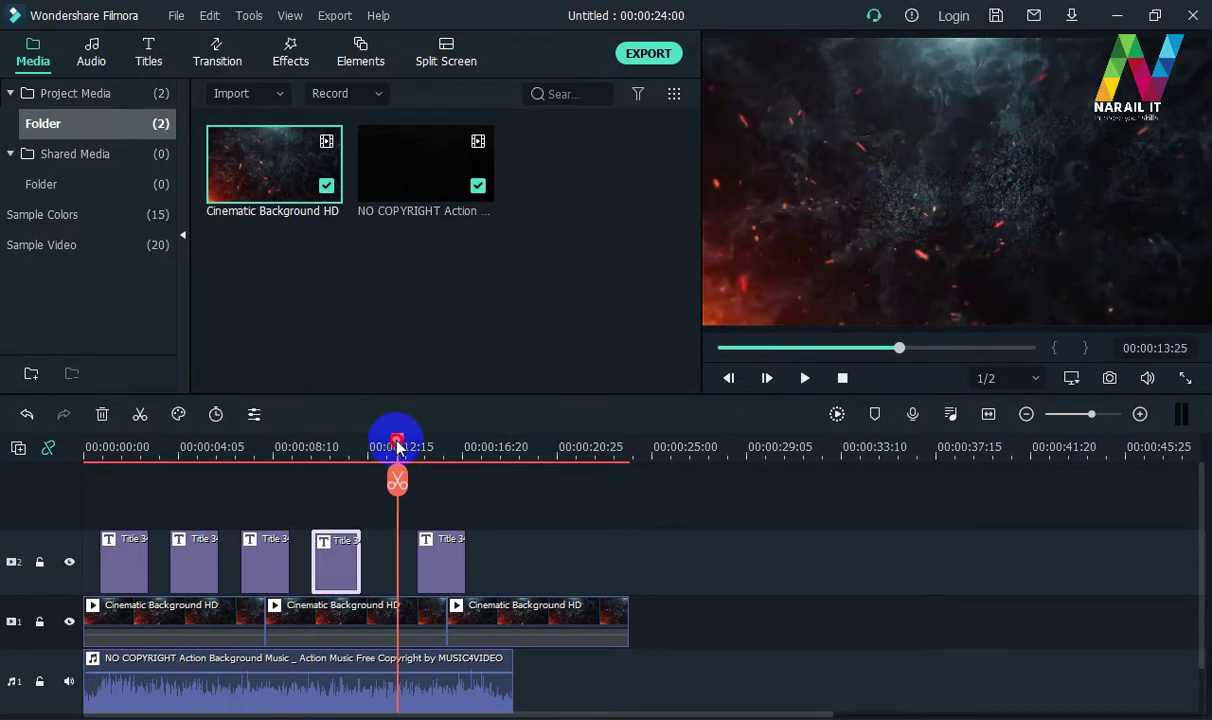
{"action": "left_click_drag", "start_coordinate": [397, 447], "coordinate": [383, 449]}
{"action": "left_click_drag", "start_coordinate": [443, 580], "coordinate": [408, 576]}
Play the timeline from the start to check the spacing of the five title clips
{"action": "left_click_drag", "start_coordinate": [384, 484], "coordinate": [2, 455]}
{"action": "key", "text": "space"}
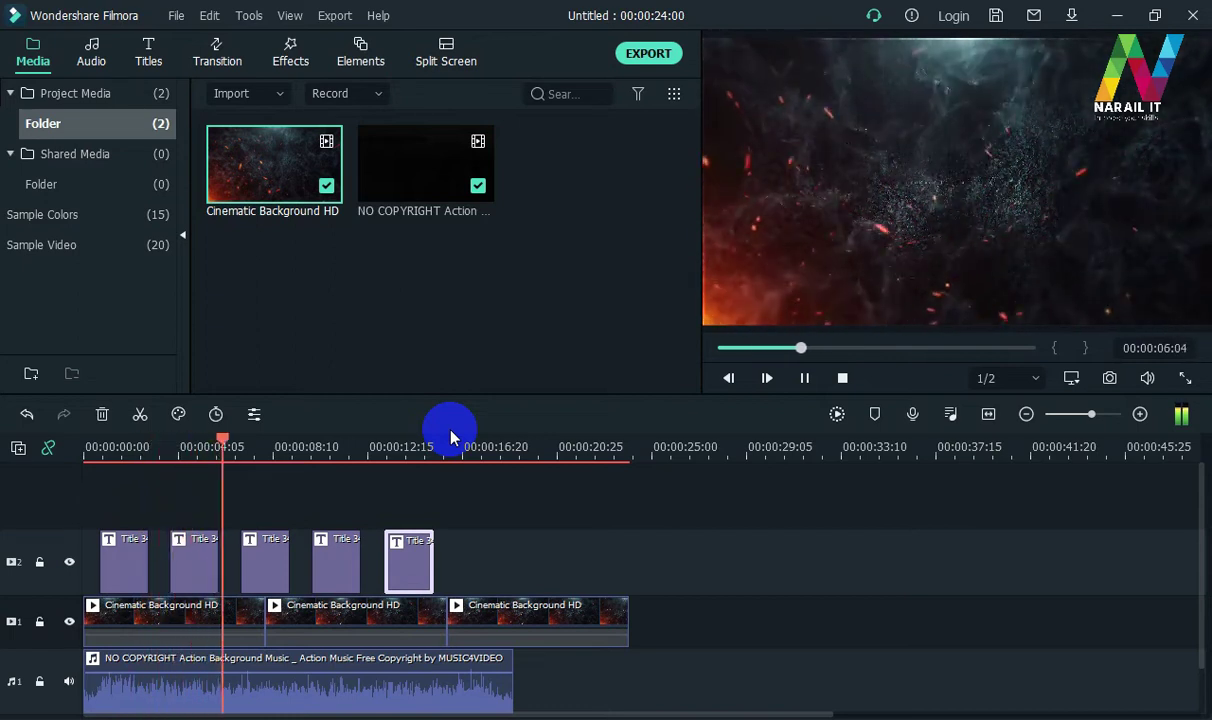
{"action": "key", "text": "space"}
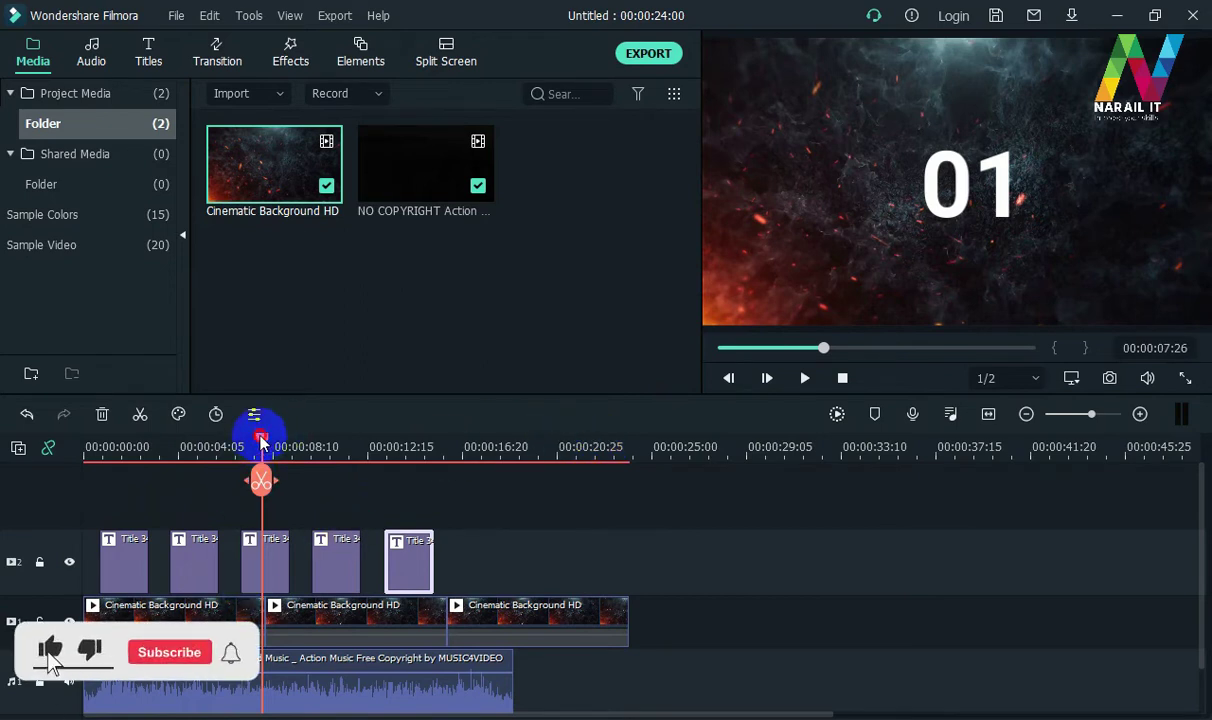
Open the first title clip's text to check its number, then close the title editor
{"action": "left_click_drag", "start_coordinate": [260, 440], "coordinate": [120, 480]}
{"action": "double_click", "coordinate": [122, 562]}
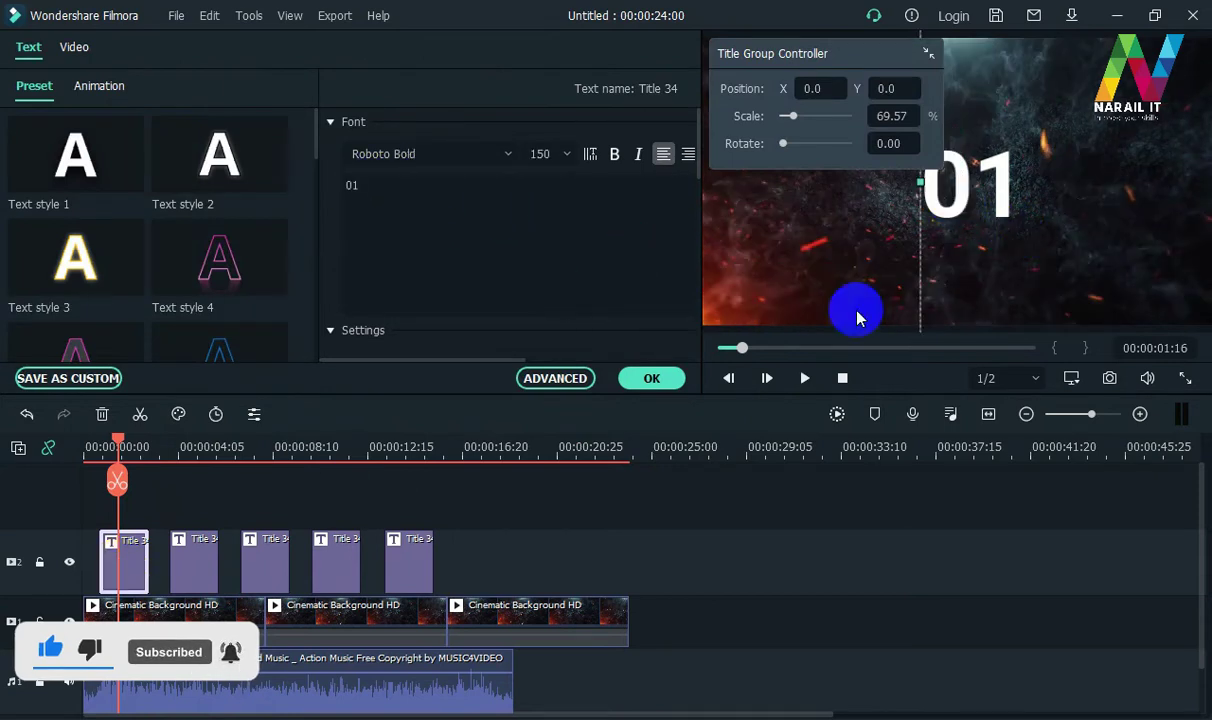
{"action": "left_click", "coordinate": [381, 188]}
{"action": "left_click", "coordinate": [380, 184]}
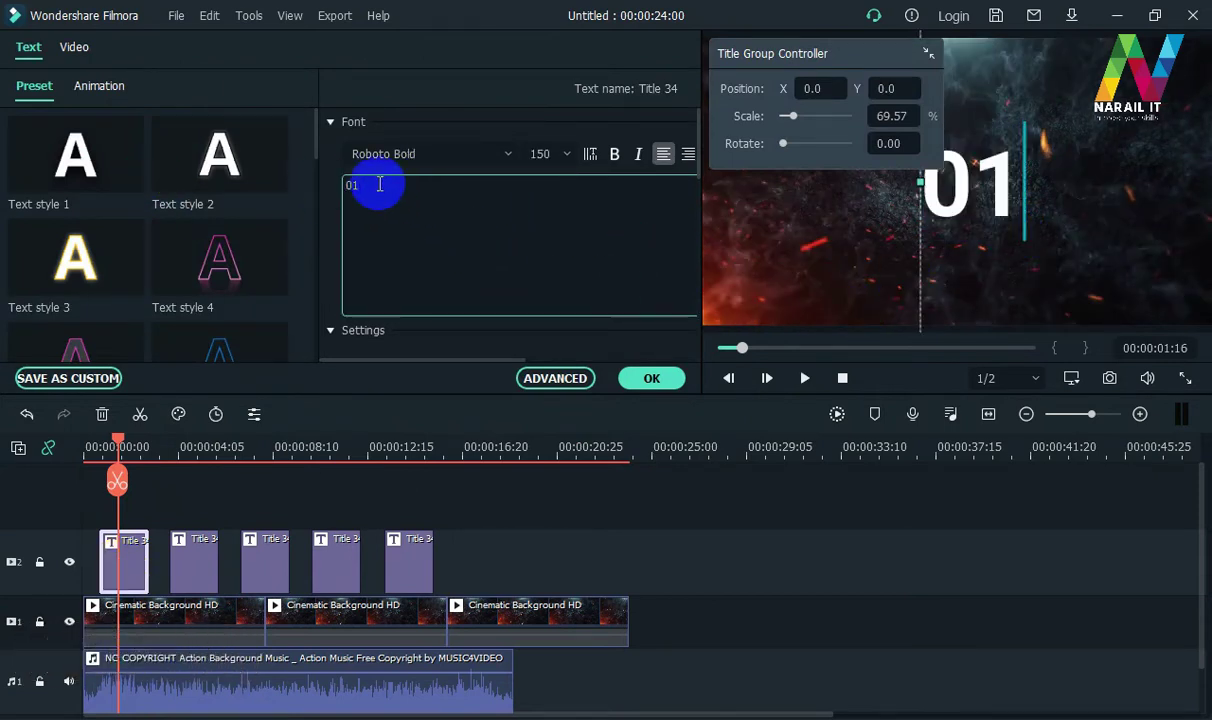
{"action": "left_click", "coordinate": [651, 378]}
Change the second title clip's text to 02
{"action": "left_click", "coordinate": [191, 456]}
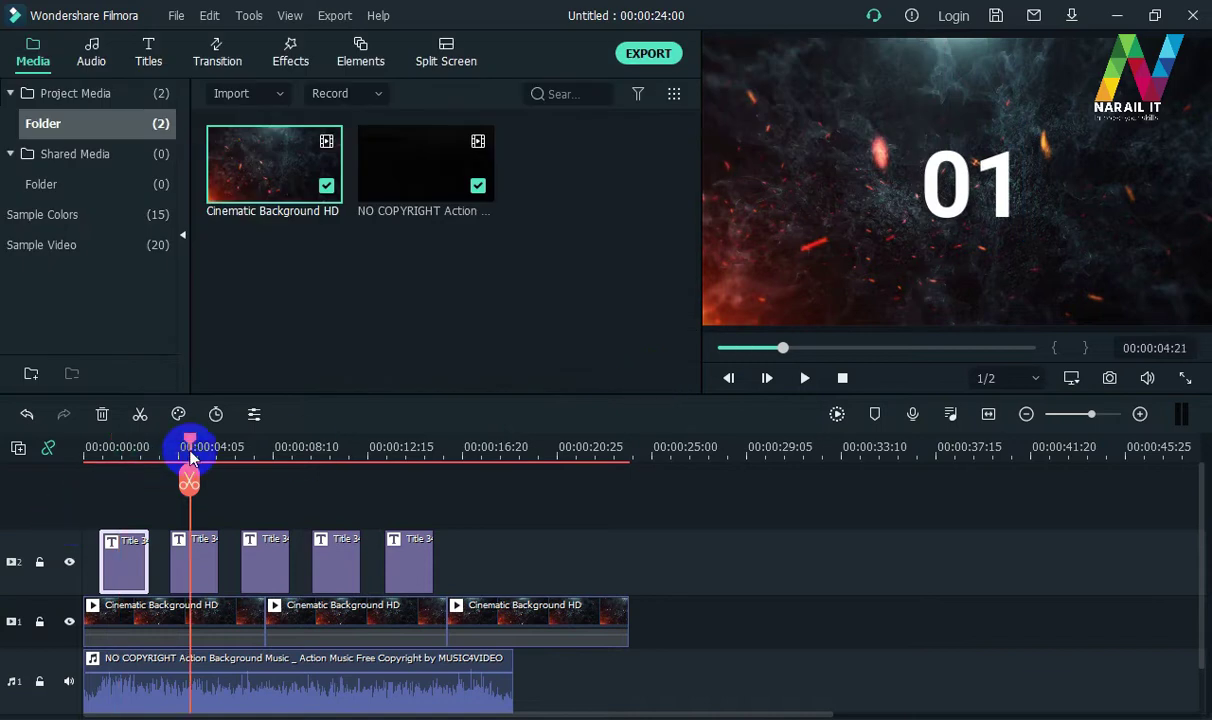
{"action": "double_click", "coordinate": [195, 560]}
{"action": "left_click", "coordinate": [960, 210]}
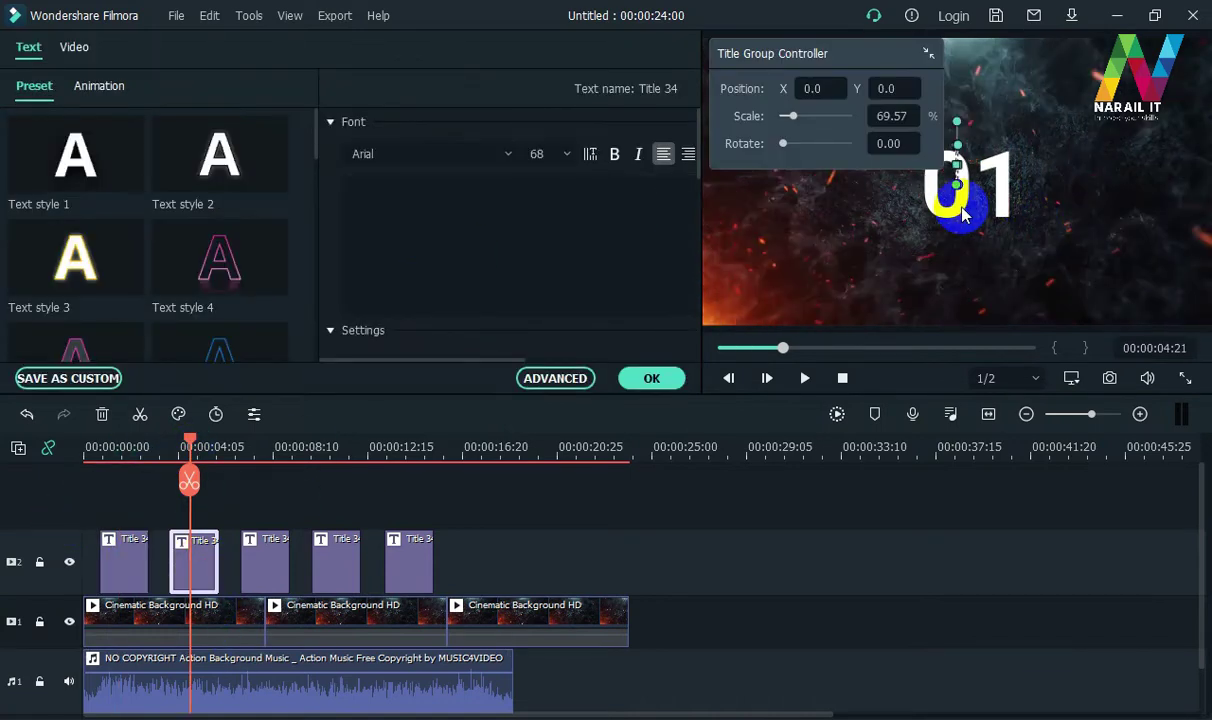
{"action": "left_click", "coordinate": [446, 189]}
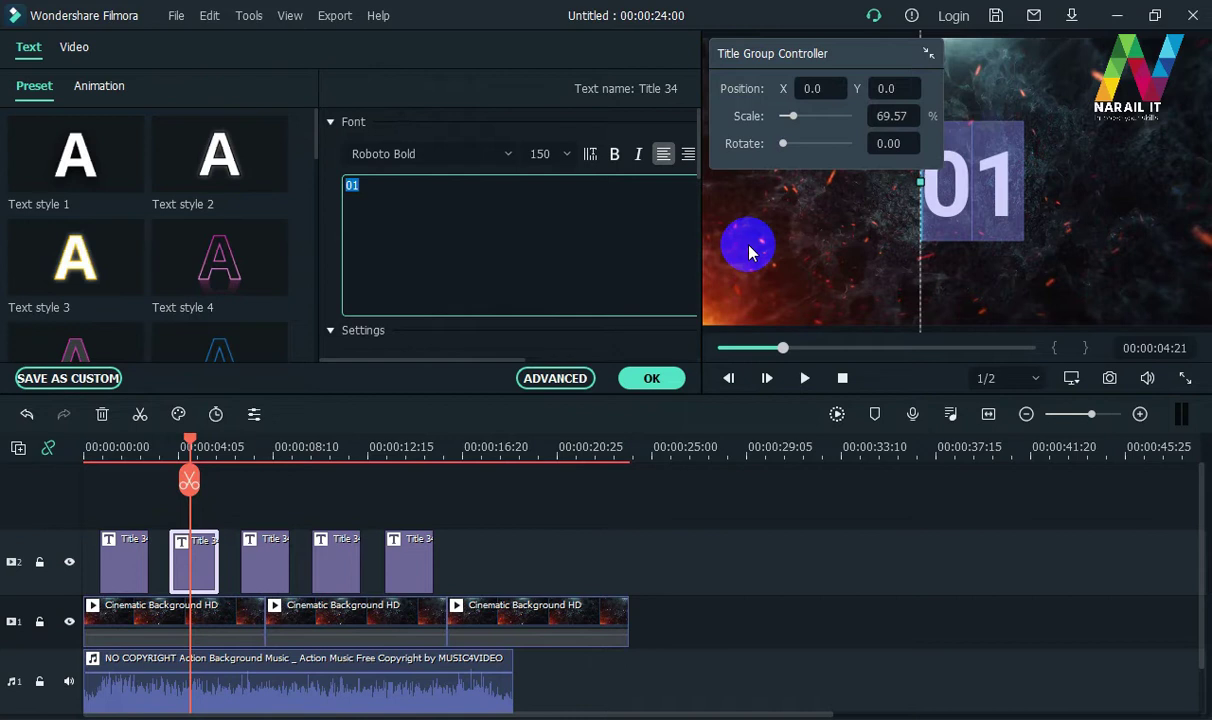
{"action": "type", "text": "02"}
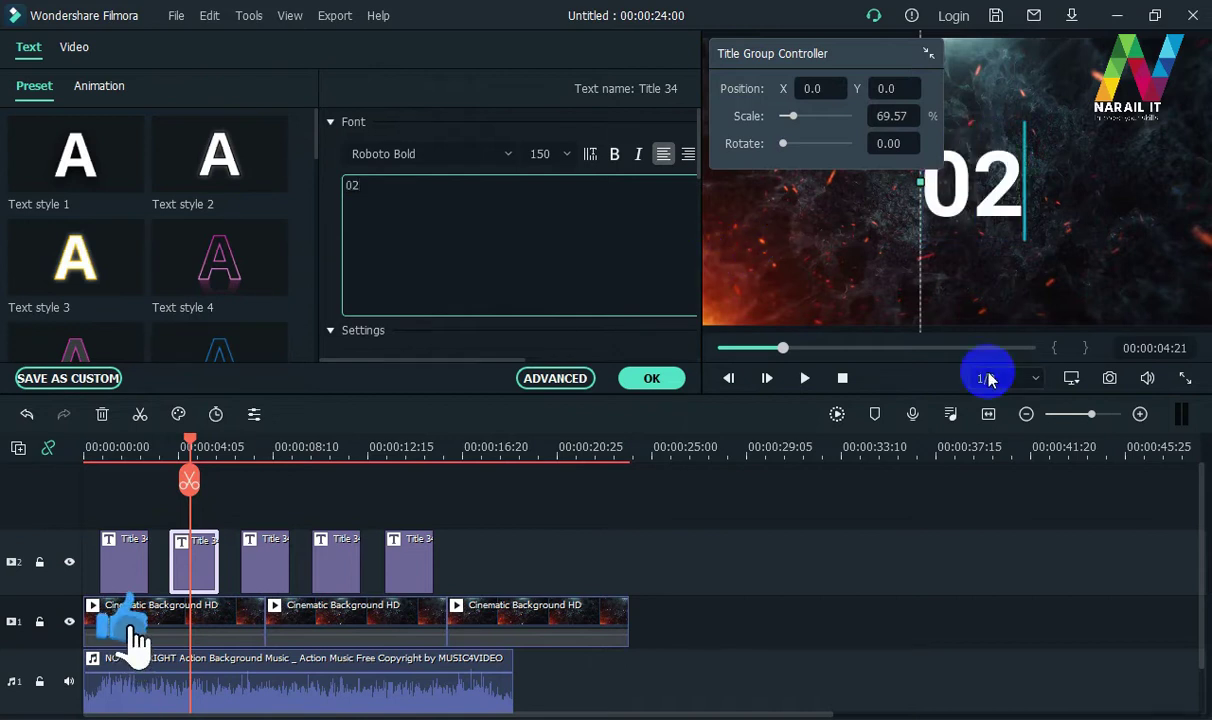
{"action": "left_click", "coordinate": [658, 377]}
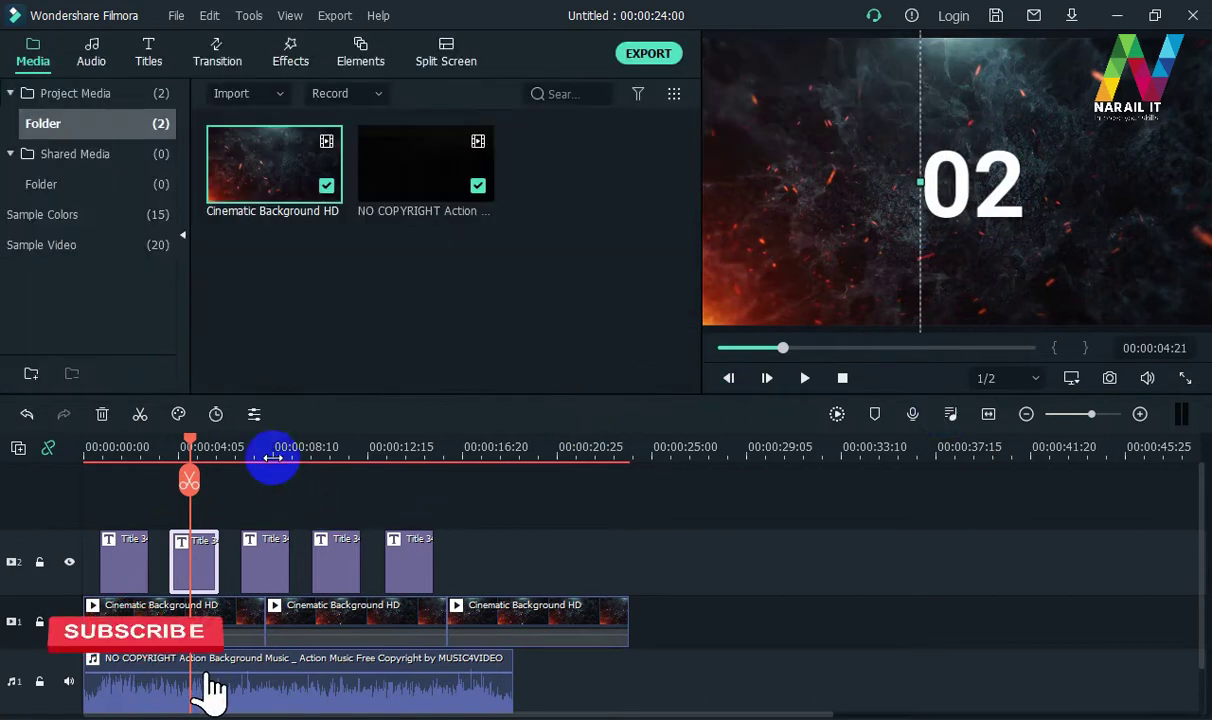
Change the third title clip's text to 03
{"action": "left_click", "coordinate": [273, 458]}
{"action": "double_click", "coordinate": [265, 565]}
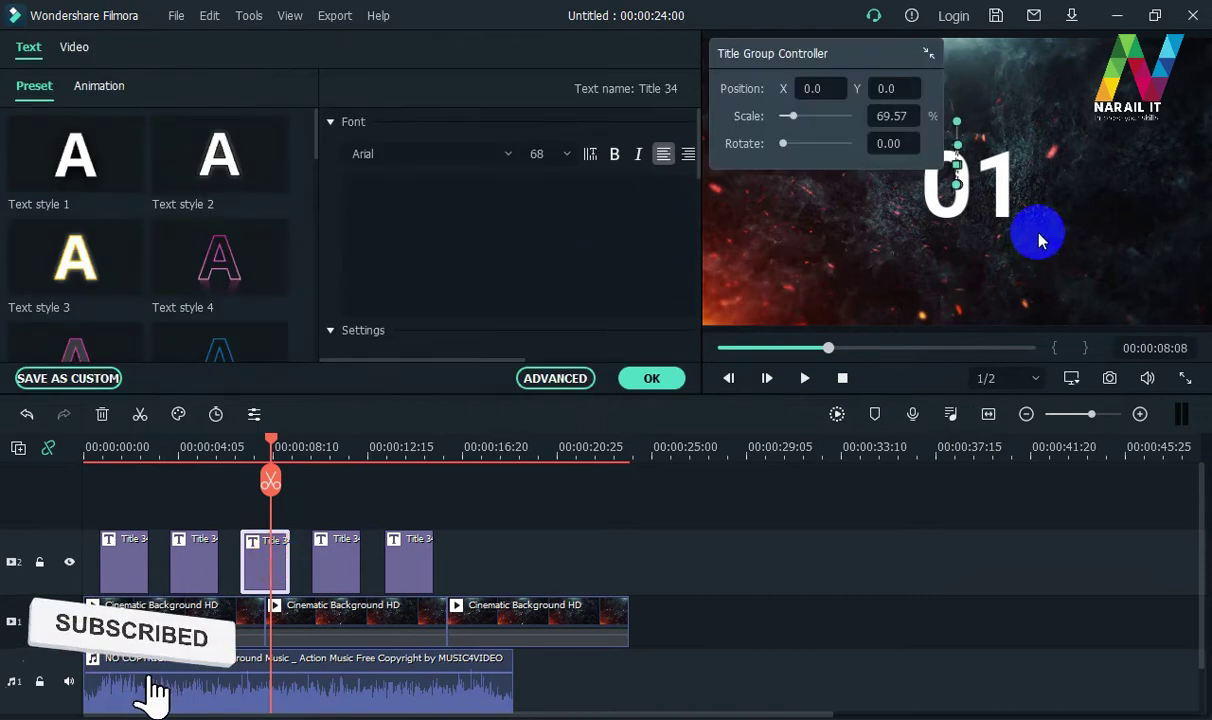
{"action": "double_click", "coordinate": [379, 189]}
{"action": "type", "text": "03"}
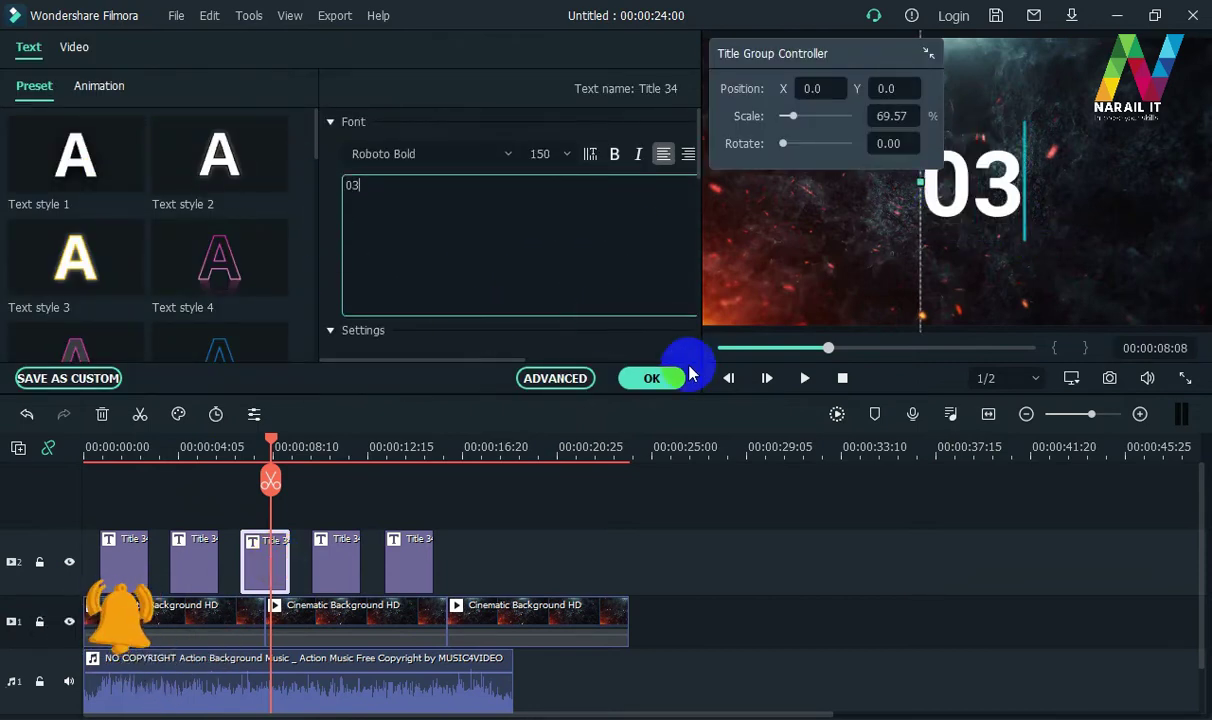
{"action": "left_click", "coordinate": [651, 378]}
Change the fourth title clip's text to 04
{"action": "left_click", "coordinate": [338, 450]}
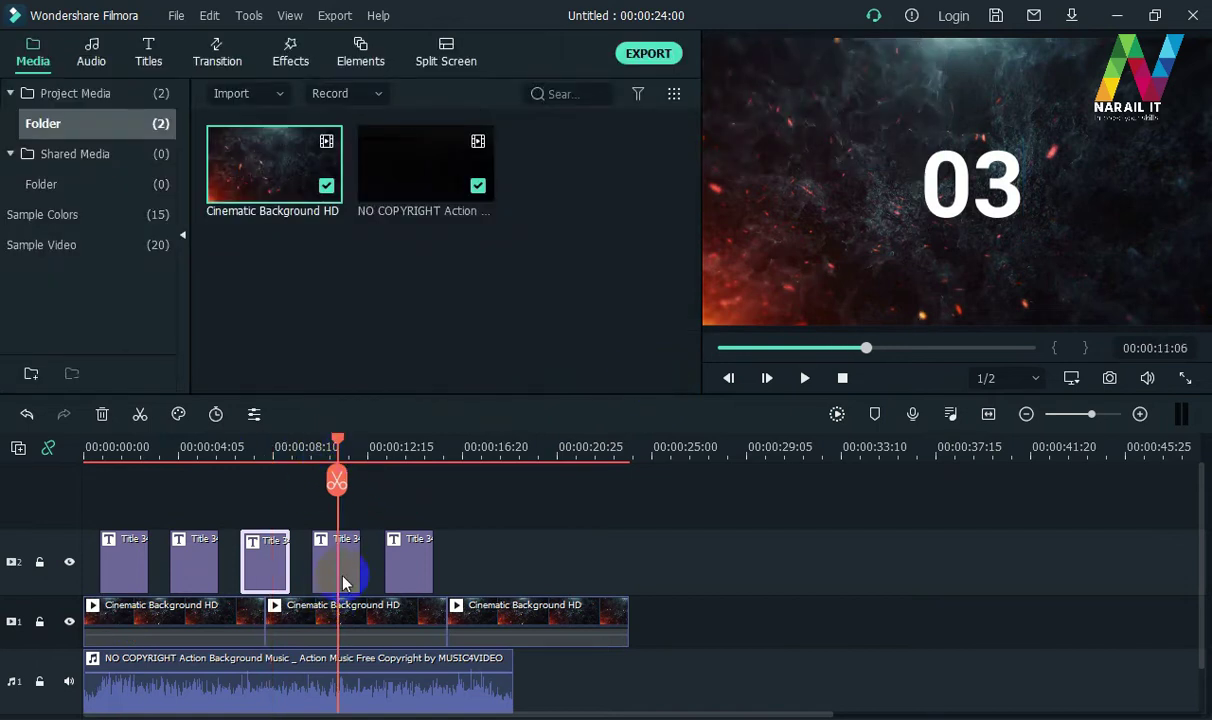
{"action": "double_click", "coordinate": [336, 562]}
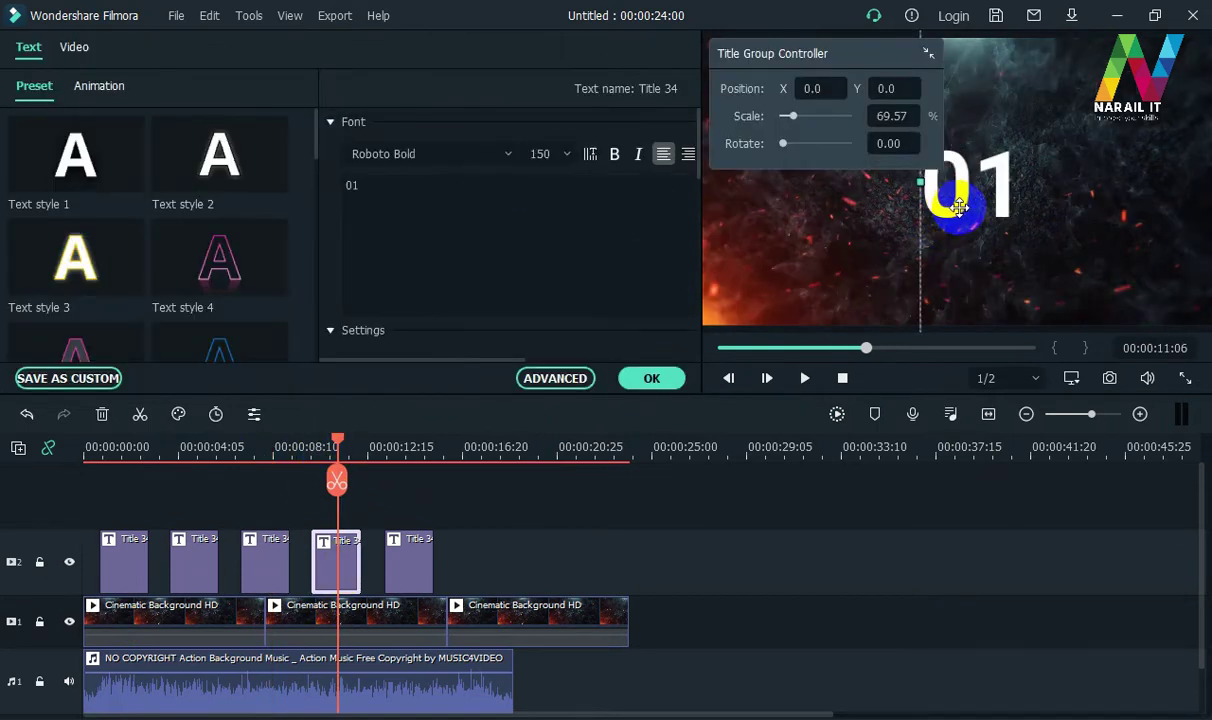
{"action": "double_click", "coordinate": [428, 195]}
{"action": "type", "text": "04"}
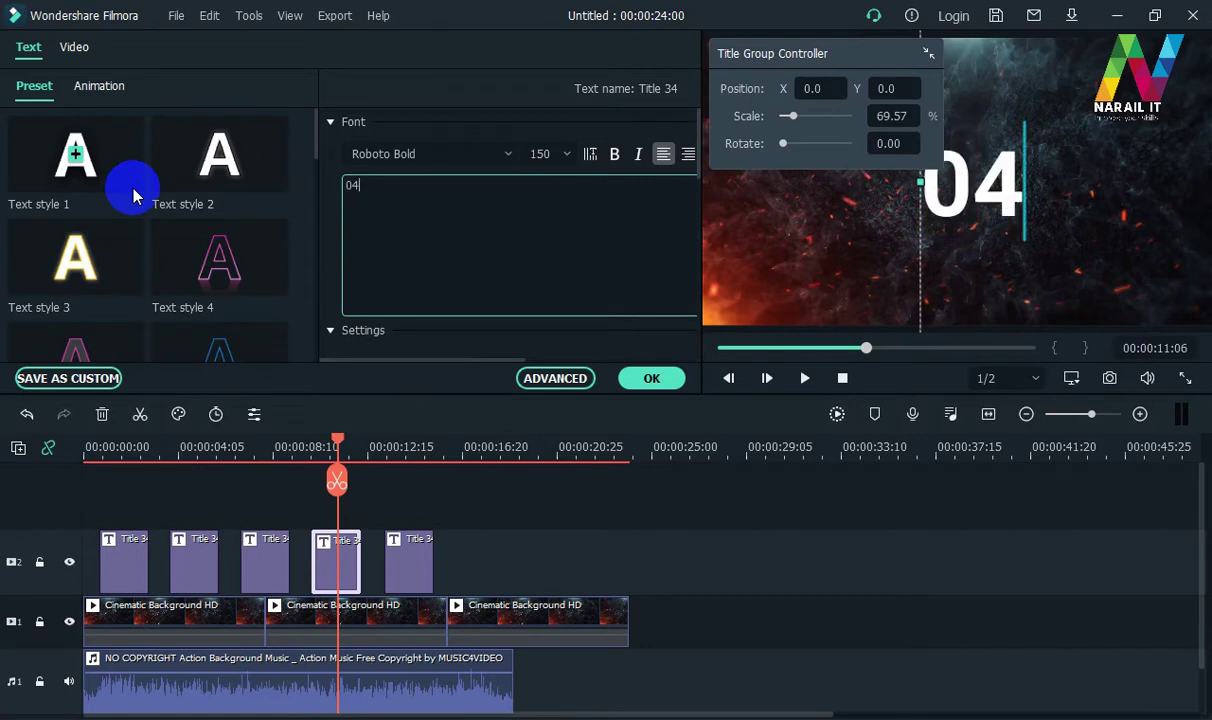
{"action": "left_click", "coordinate": [665, 385]}
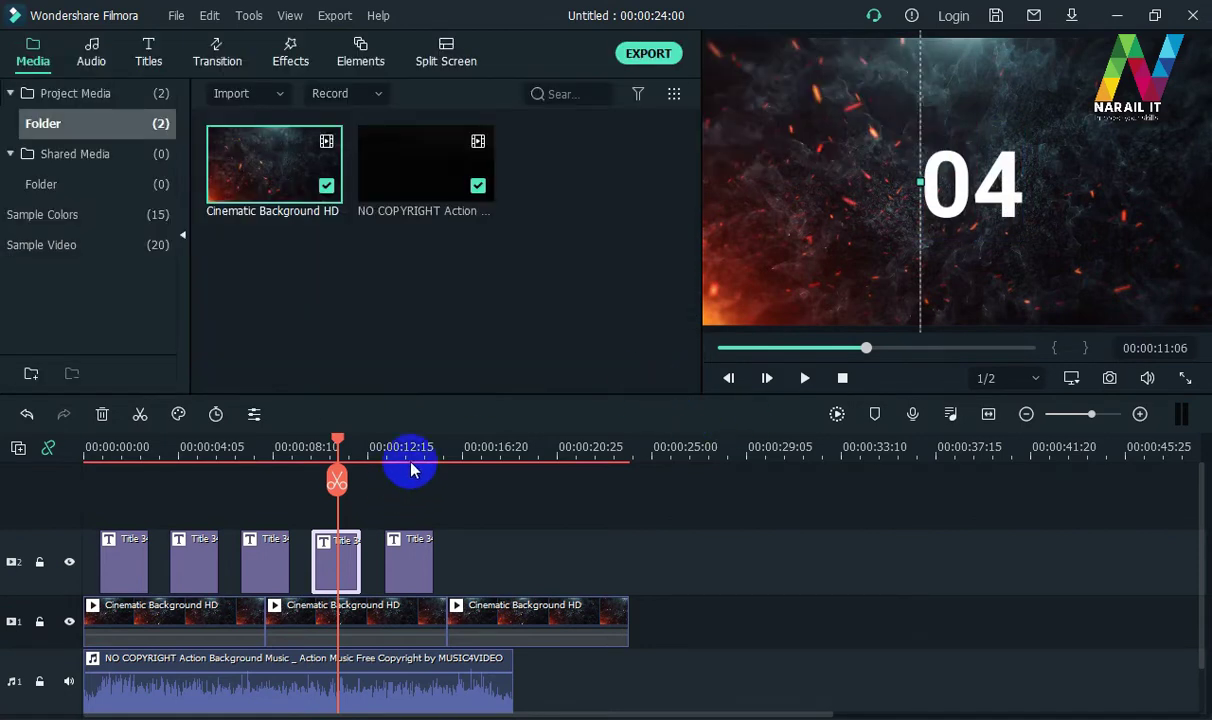
Change the fifth title clip's text to 05
{"action": "left_click", "coordinate": [411, 457]}
{"action": "double_click", "coordinate": [416, 569]}
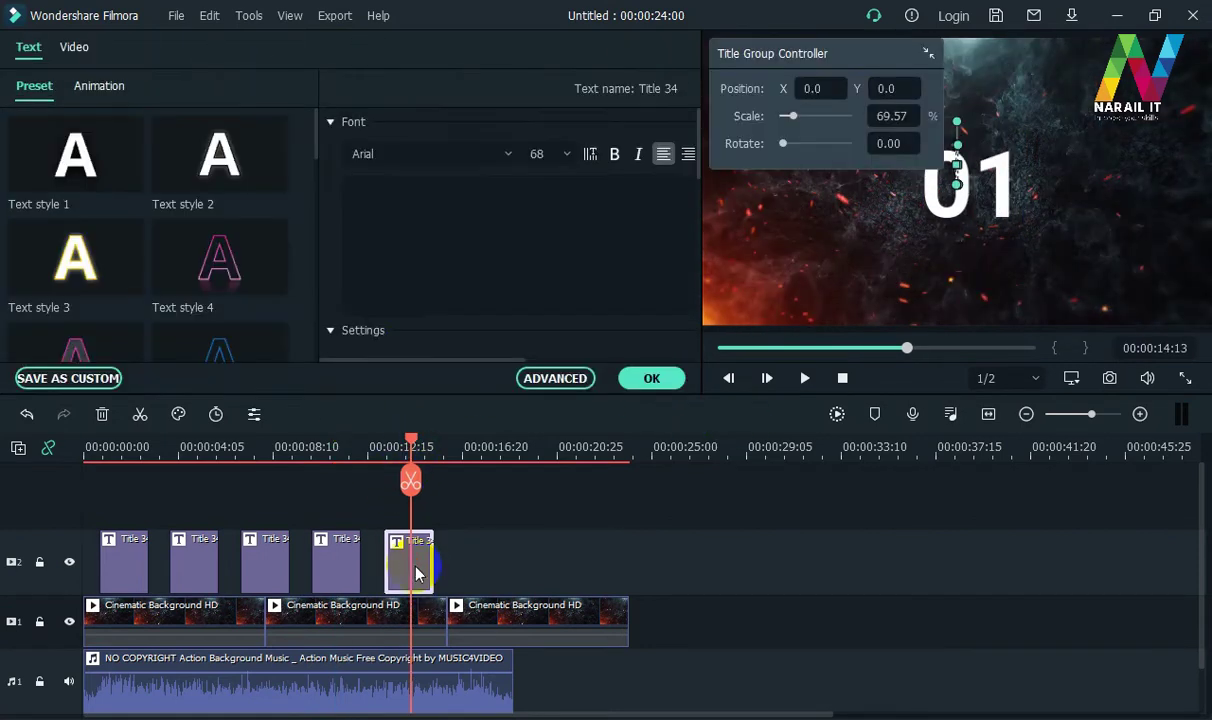
{"action": "left_click", "coordinate": [410, 180]}
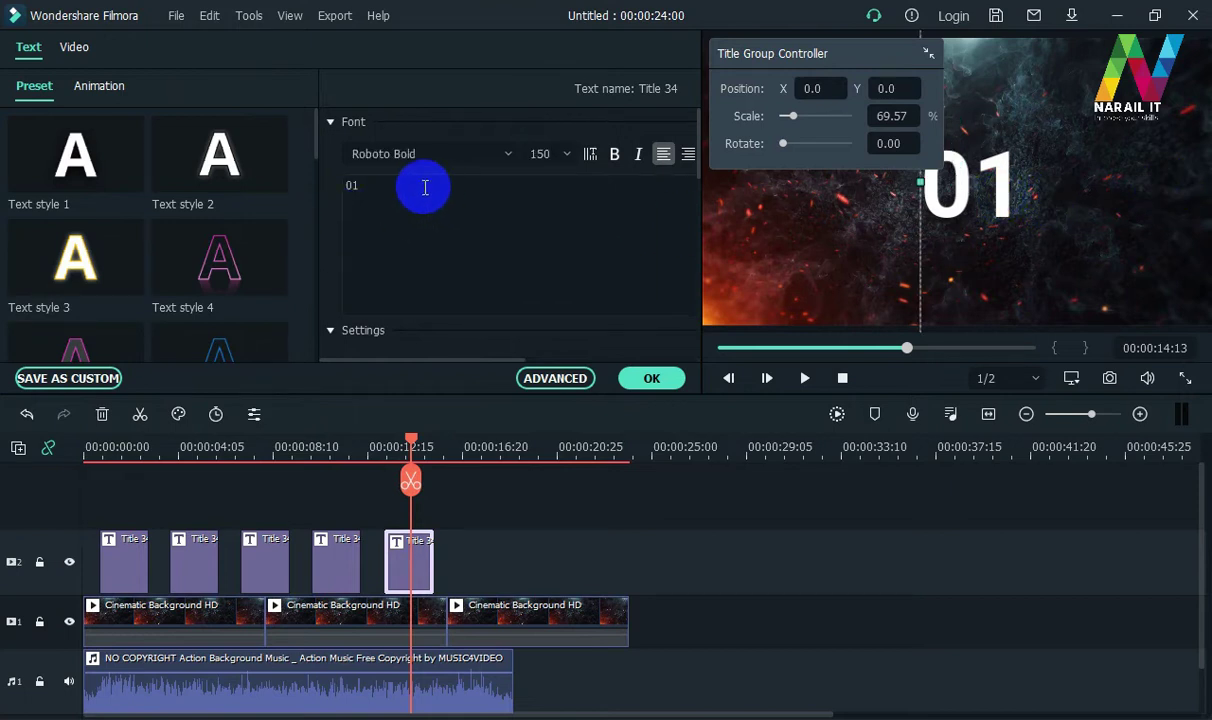
{"action": "key", "text": "ctrl+a"}
{"action": "type", "text": "05"}
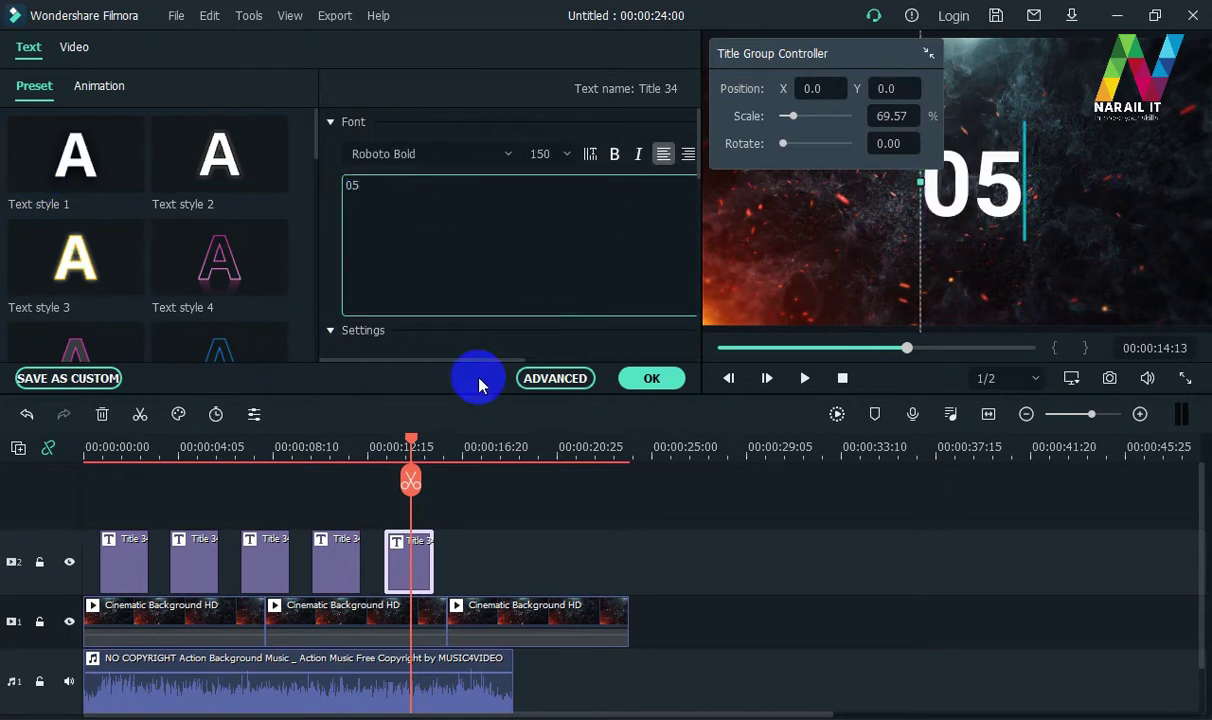
{"action": "left_click", "coordinate": [650, 378]}
Select the fifth title clip and lock the music and background video tracks
{"action": "left_click", "coordinate": [416, 575]}
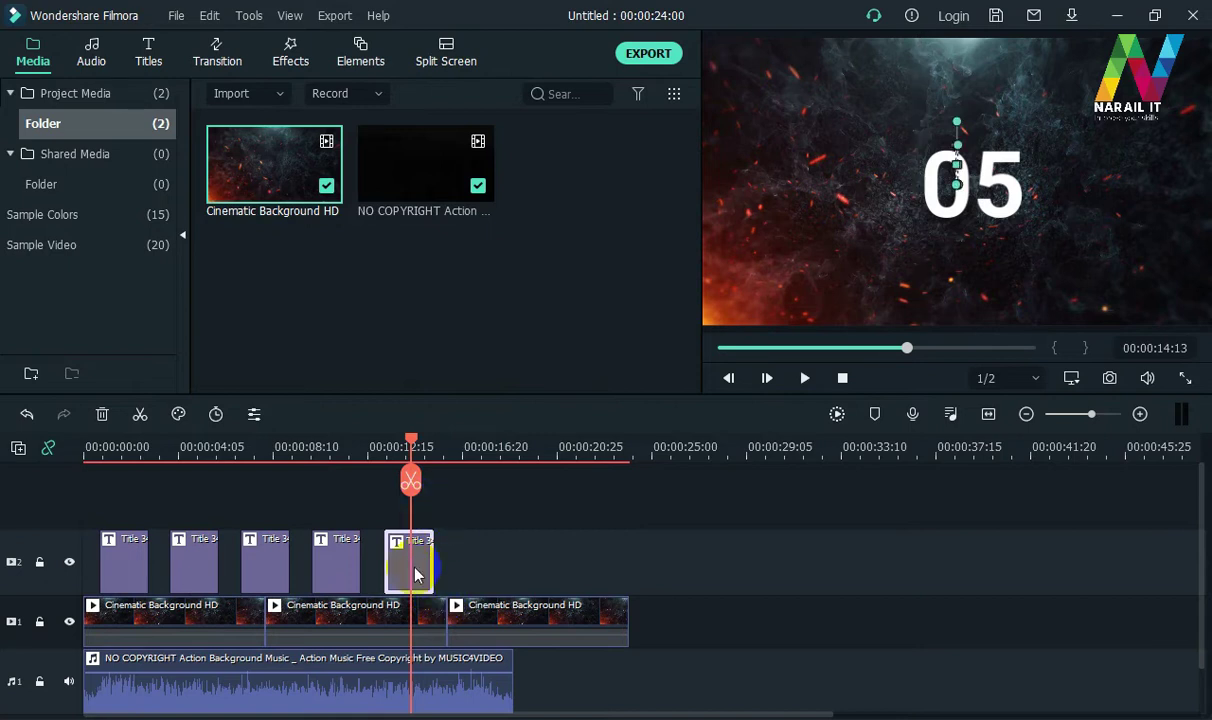
{"action": "left_click", "coordinate": [39, 681]}
{"action": "left_click", "coordinate": [39, 621]}
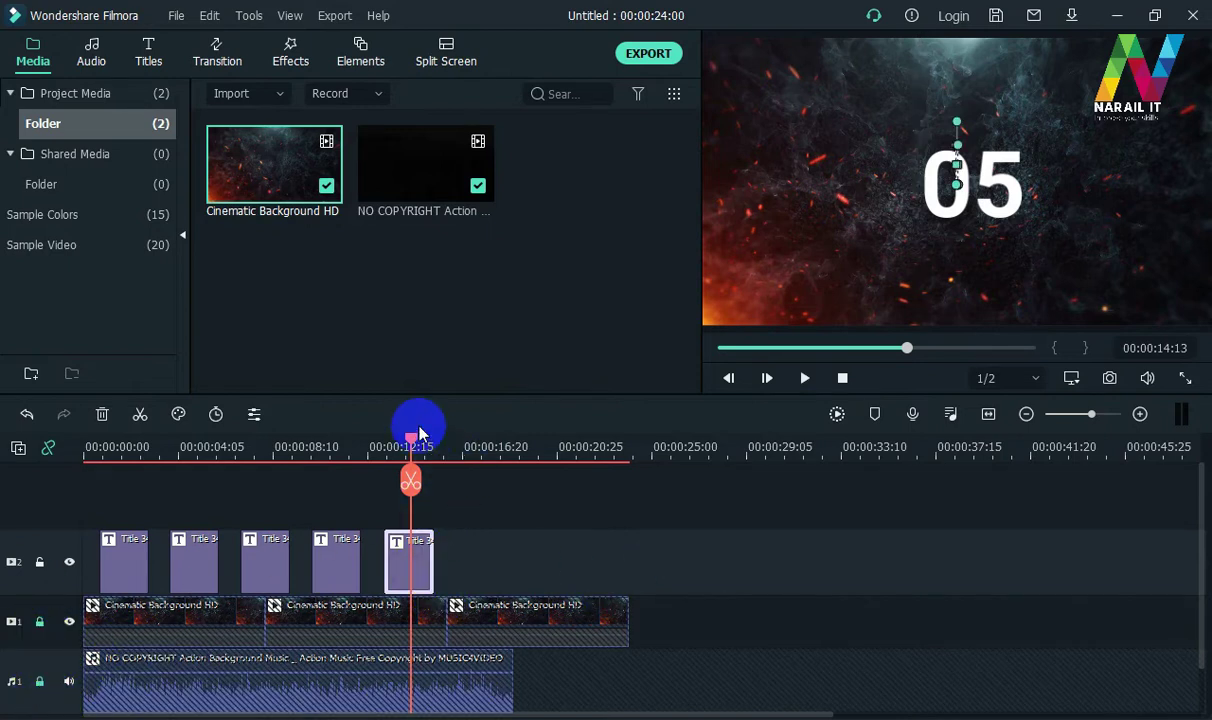
Play the section after the fifth title and paste a copy of that title clip at 00:00:16:26
{"action": "mouse_move", "coordinate": [410, 443]}
{"action": "left_mouse_down"}
{"action": "mouse_move", "coordinate": [467, 452]}
{"action": "mouse_move", "coordinate": [419, 462]}
{"action": "left_mouse_up"}
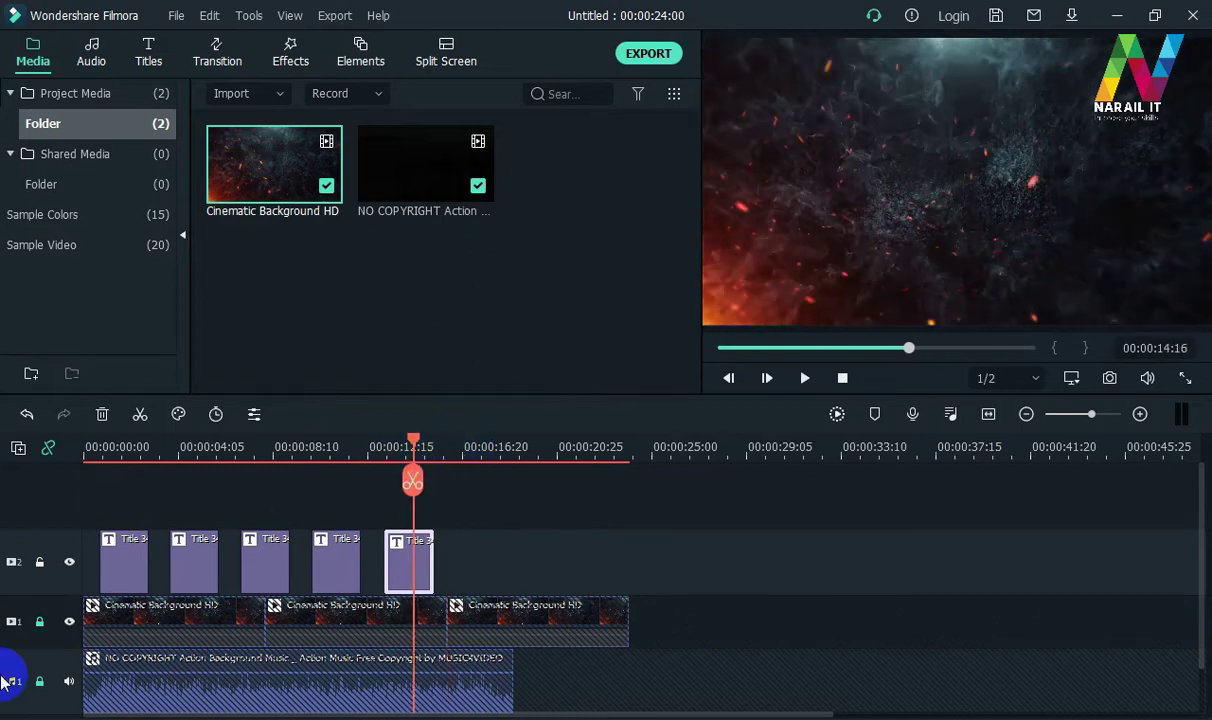
{"action": "key", "text": "space"}
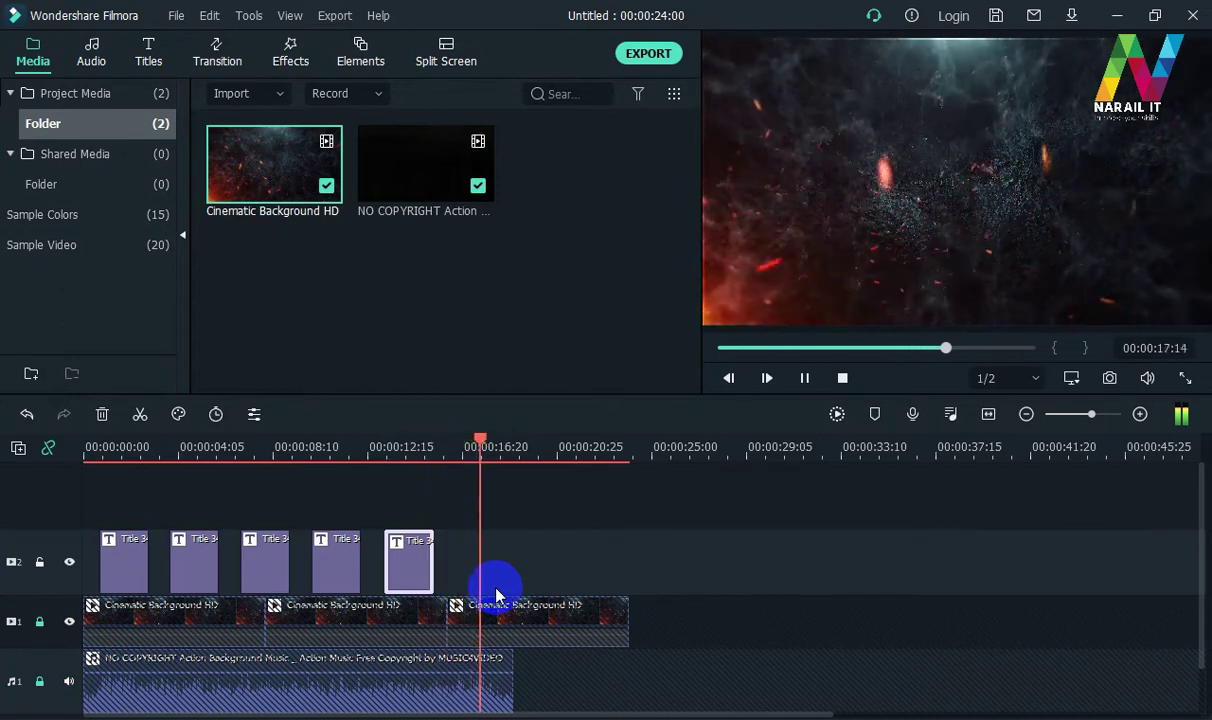
{"action": "key", "text": "space"}
{"action": "left_click_drag", "start_coordinate": [492, 447], "coordinate": [470, 455]}
{"action": "left_click", "coordinate": [472, 458]}
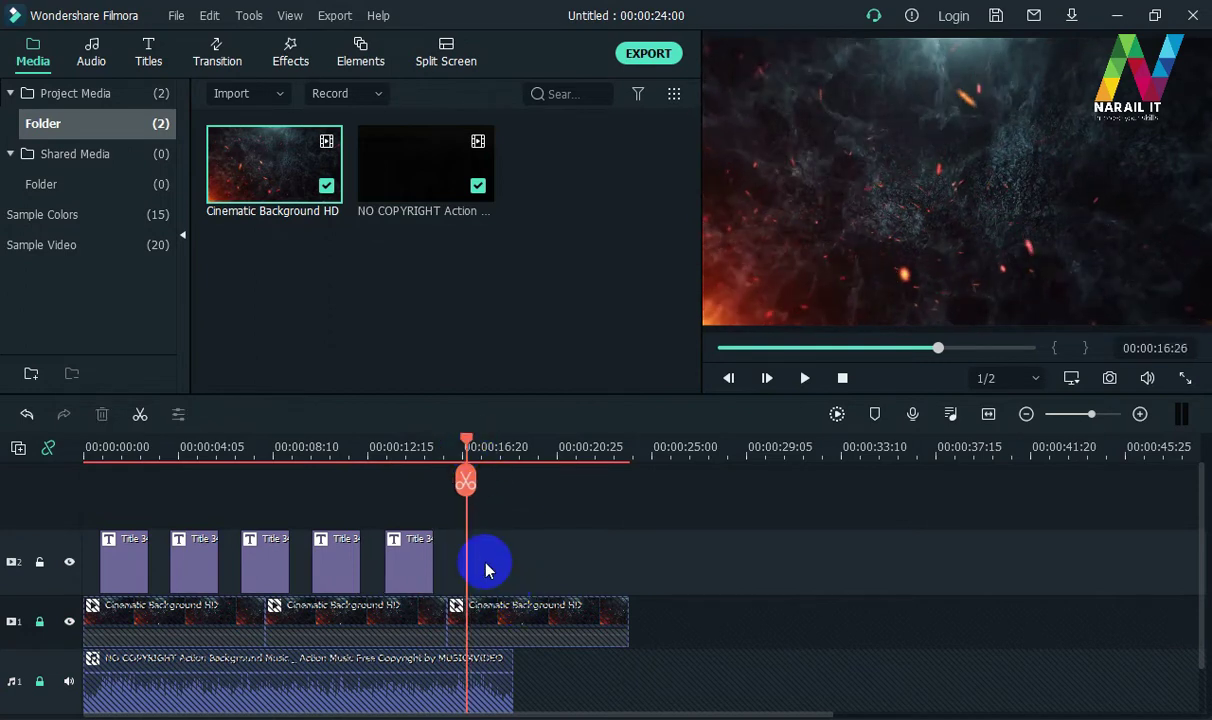
{"action": "key", "text": "ctrl+v"}
Change the sixth title clip's text to 2021
{"action": "left_click_drag", "start_coordinate": [518, 447], "coordinate": [476, 447]}
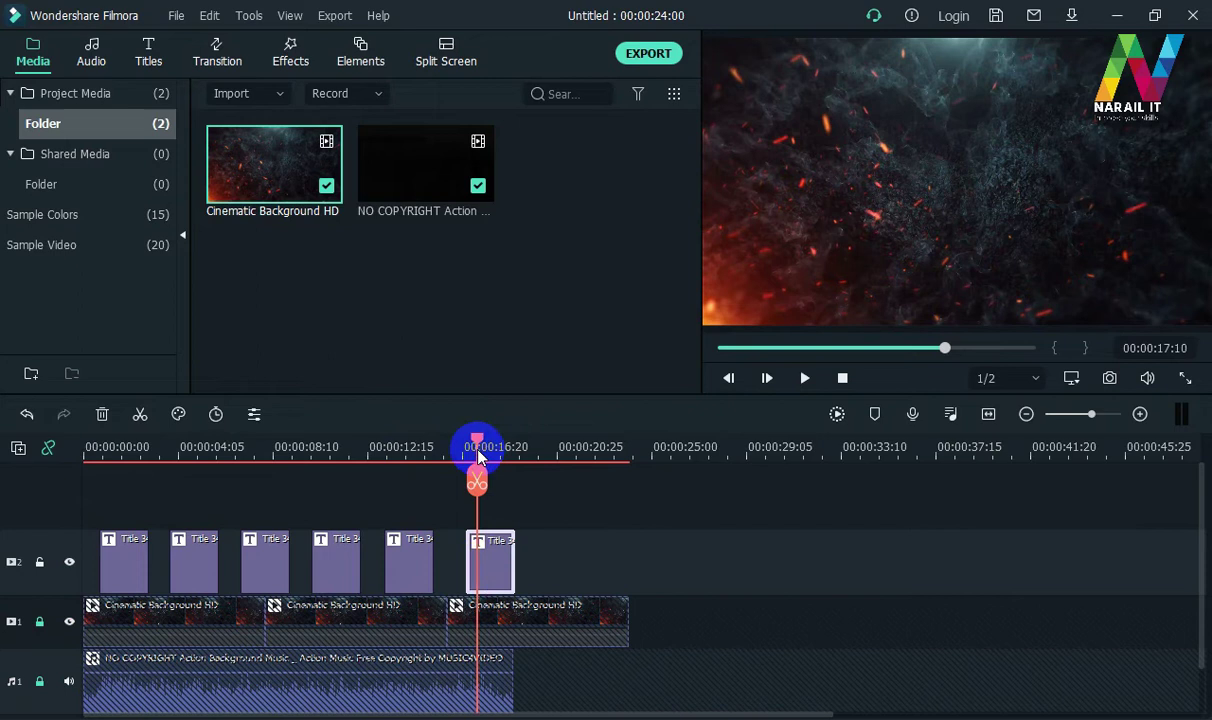
{"action": "double_click", "coordinate": [481, 563]}
{"action": "left_click", "coordinate": [386, 221]}
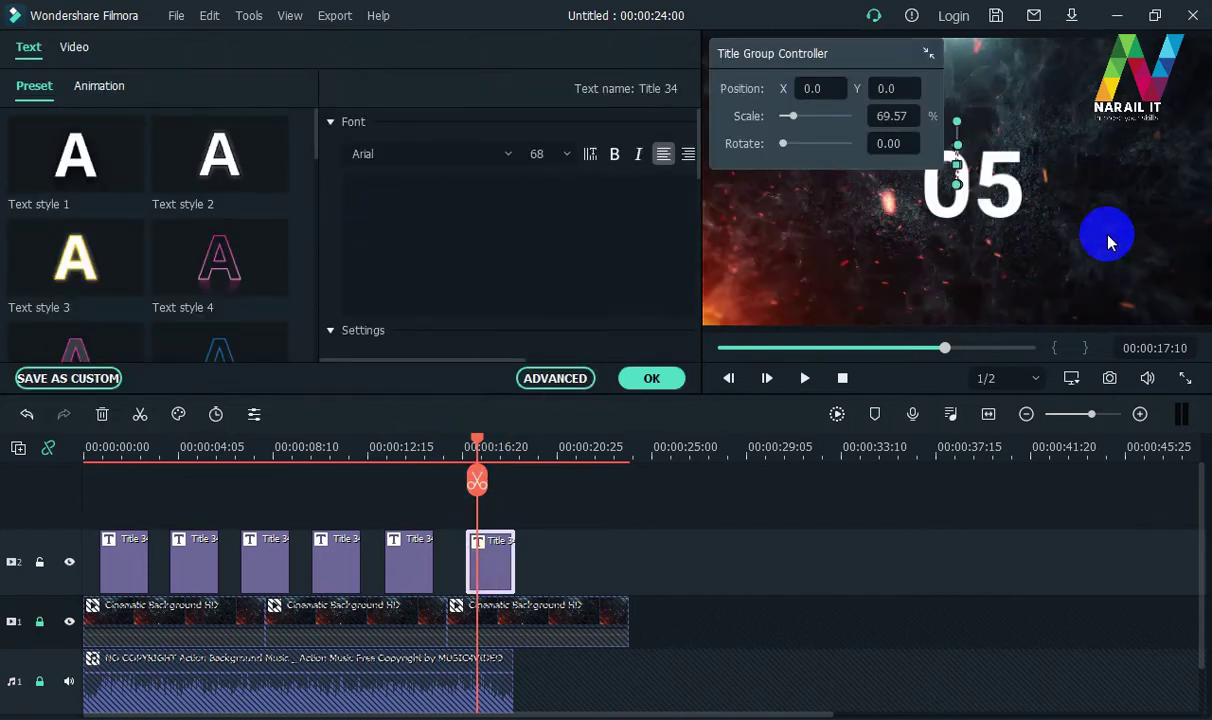
{"action": "double_click", "coordinate": [395, 185]}
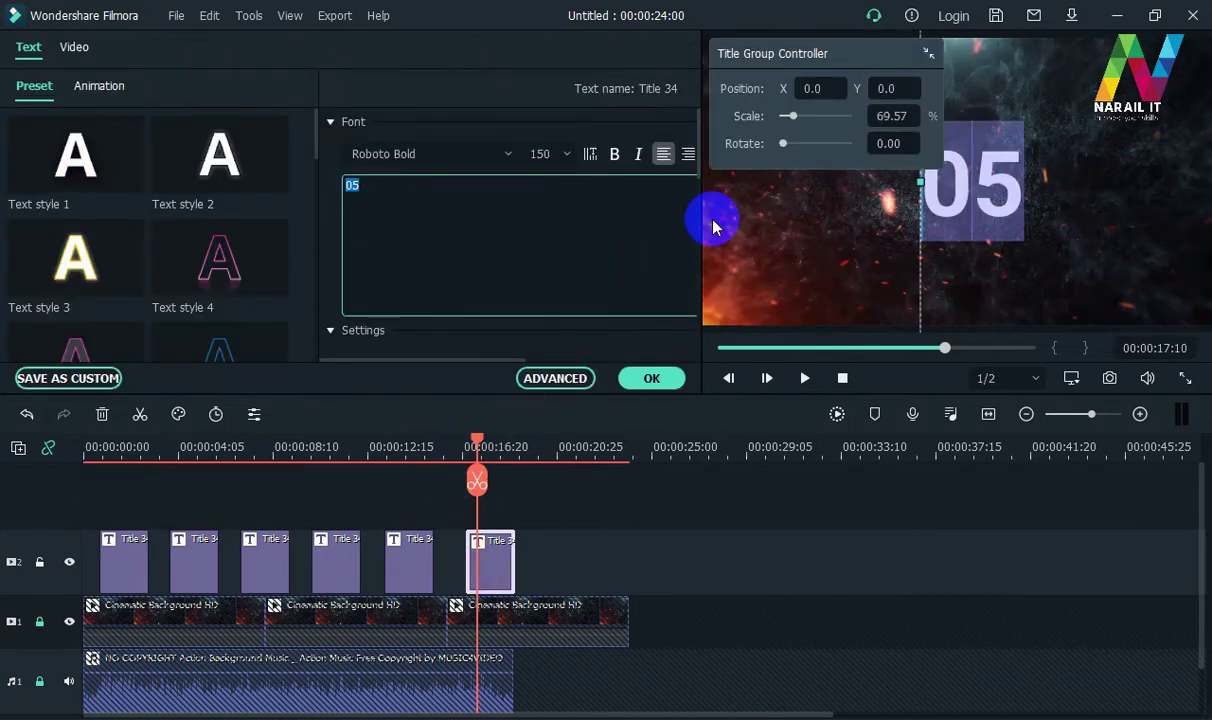
{"action": "type", "text": "2021"}
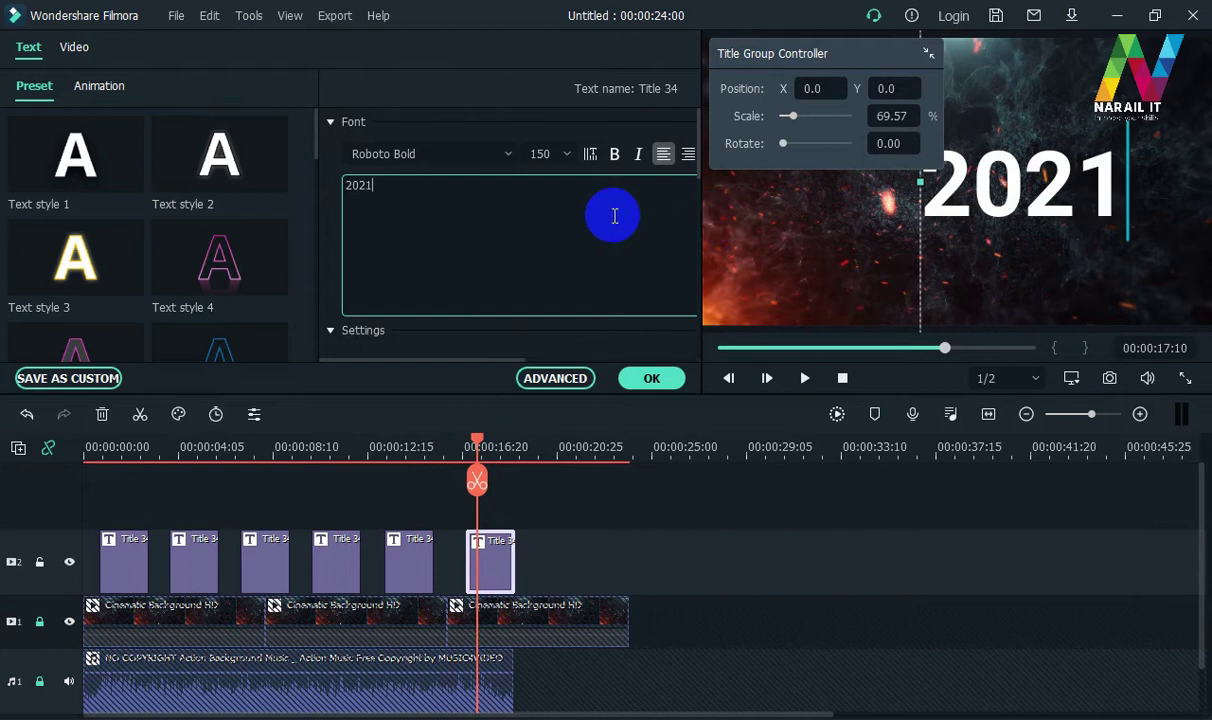
Shift the 2021 text left in the preview so it is centred in the frame, and apply it
{"action": "left_click_drag", "start_coordinate": [862, 57], "coordinate": [610, 38]}
{"action": "left_click_drag", "start_coordinate": [1010, 188], "coordinate": [947, 190]}
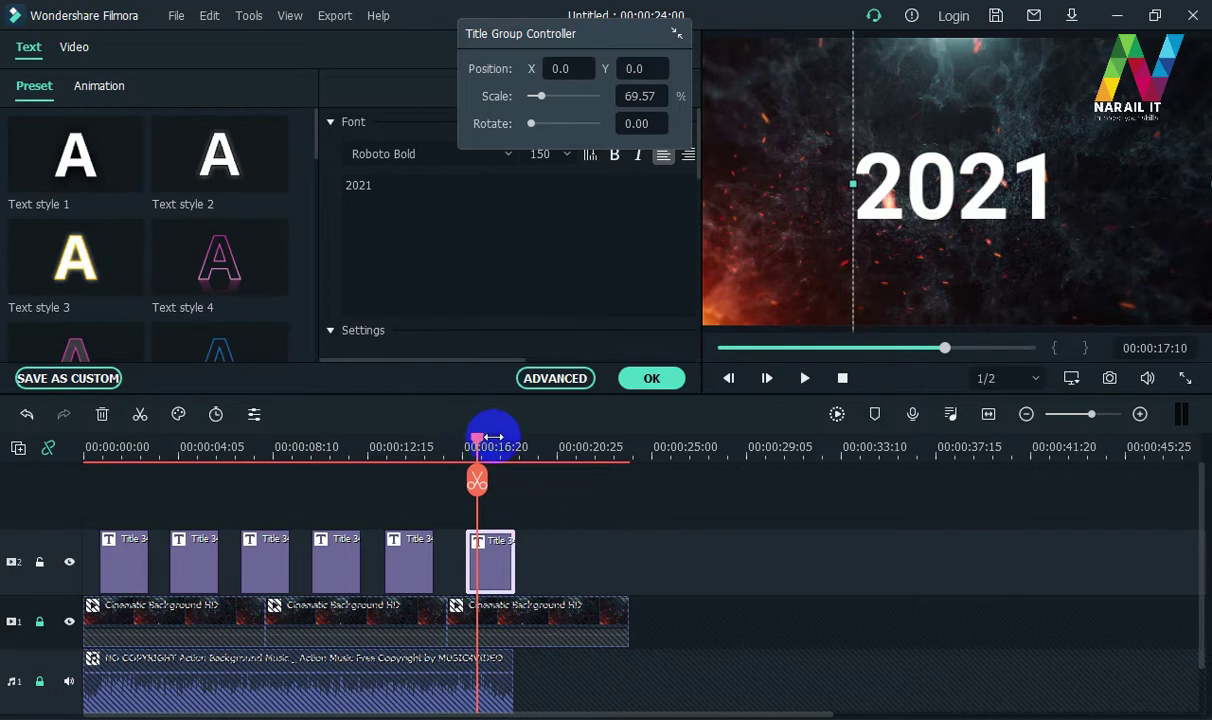
{"action": "left_click", "coordinate": [651, 378]}
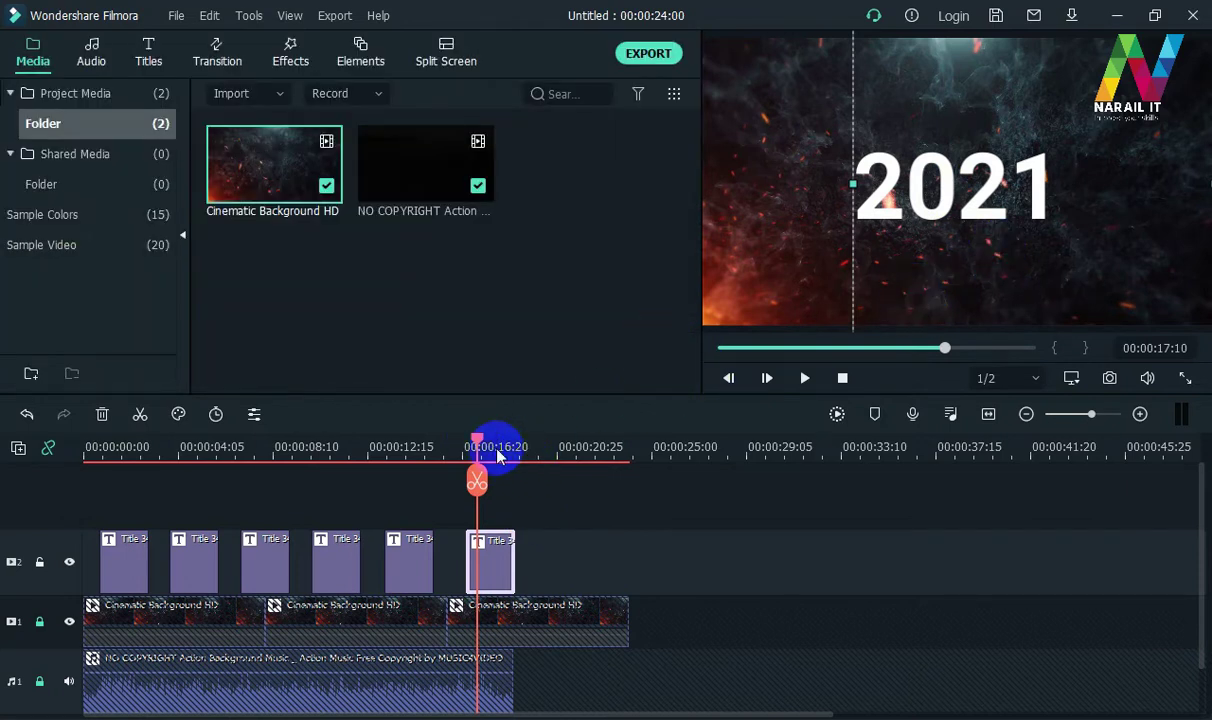
Play the beginning of the timeline to check the first title
{"action": "left_click_drag", "start_coordinate": [478, 447], "coordinate": [5, 481]}
{"action": "key", "text": "space"}
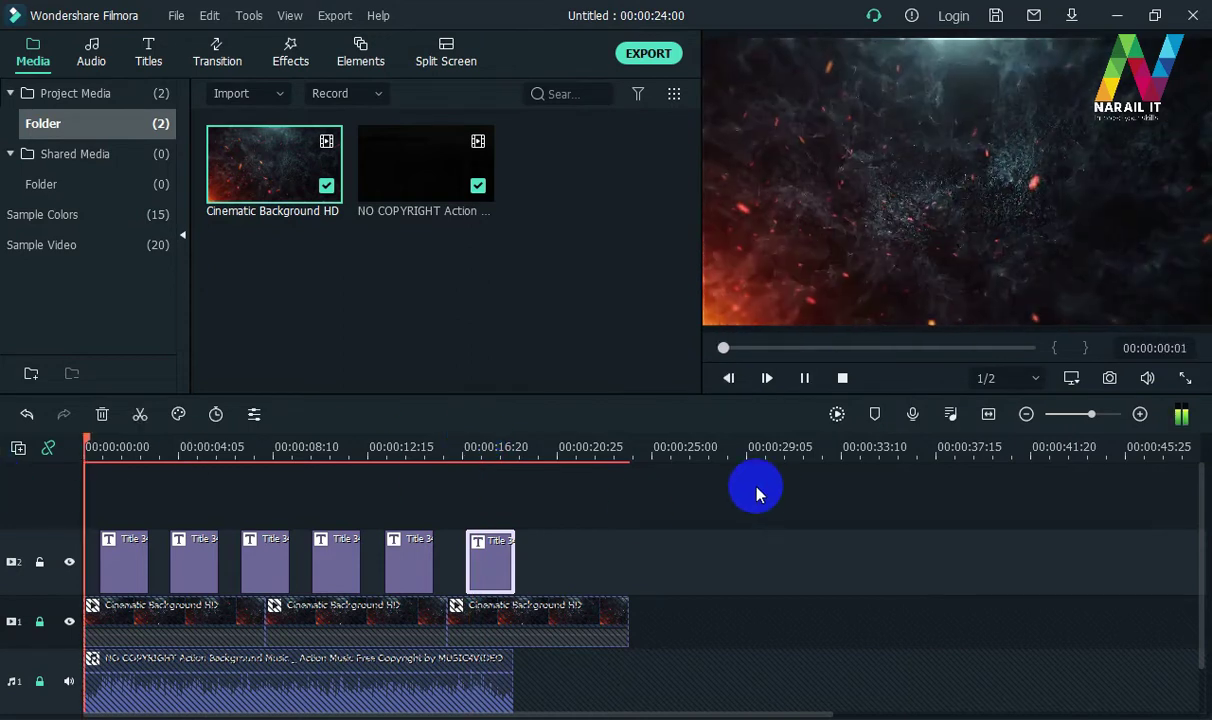
{"action": "key", "text": "space"}
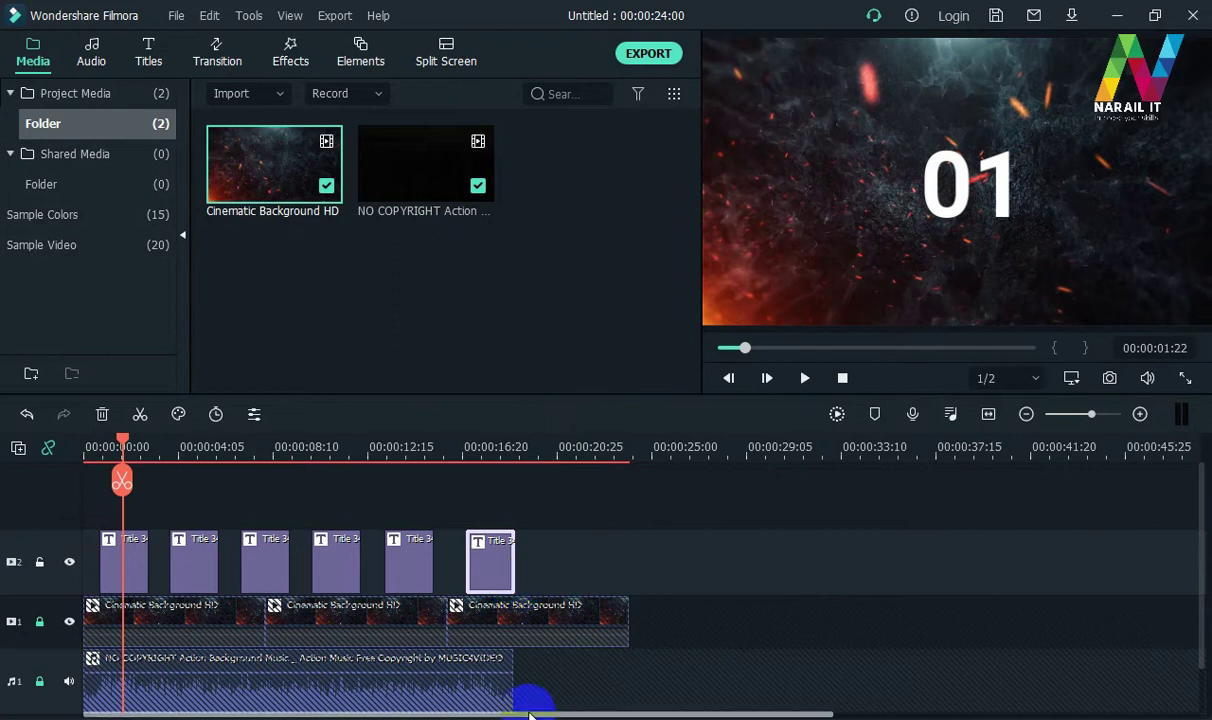
Unlock the music track and extend the end of the music clip to about 21.5 seconds
{"action": "left_click", "coordinate": [39, 684]}
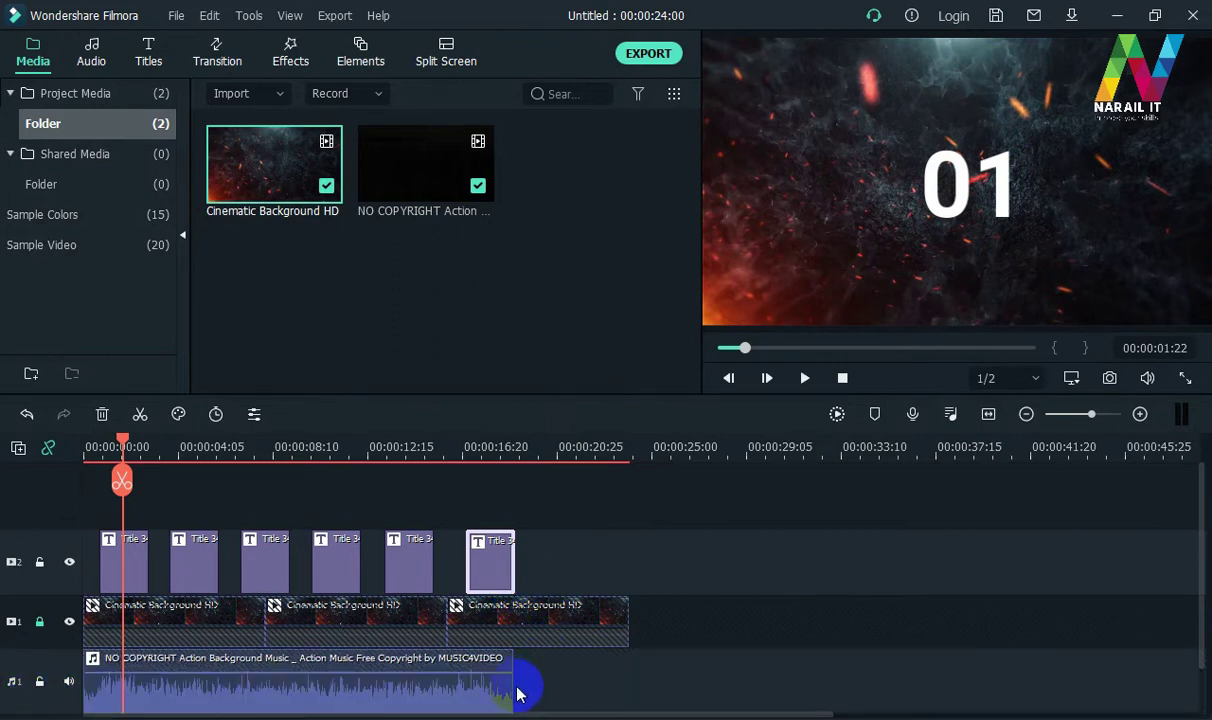
{"action": "left_click", "coordinate": [505, 700]}
{"action": "left_click_drag", "start_coordinate": [515, 692], "coordinate": [676, 698]}
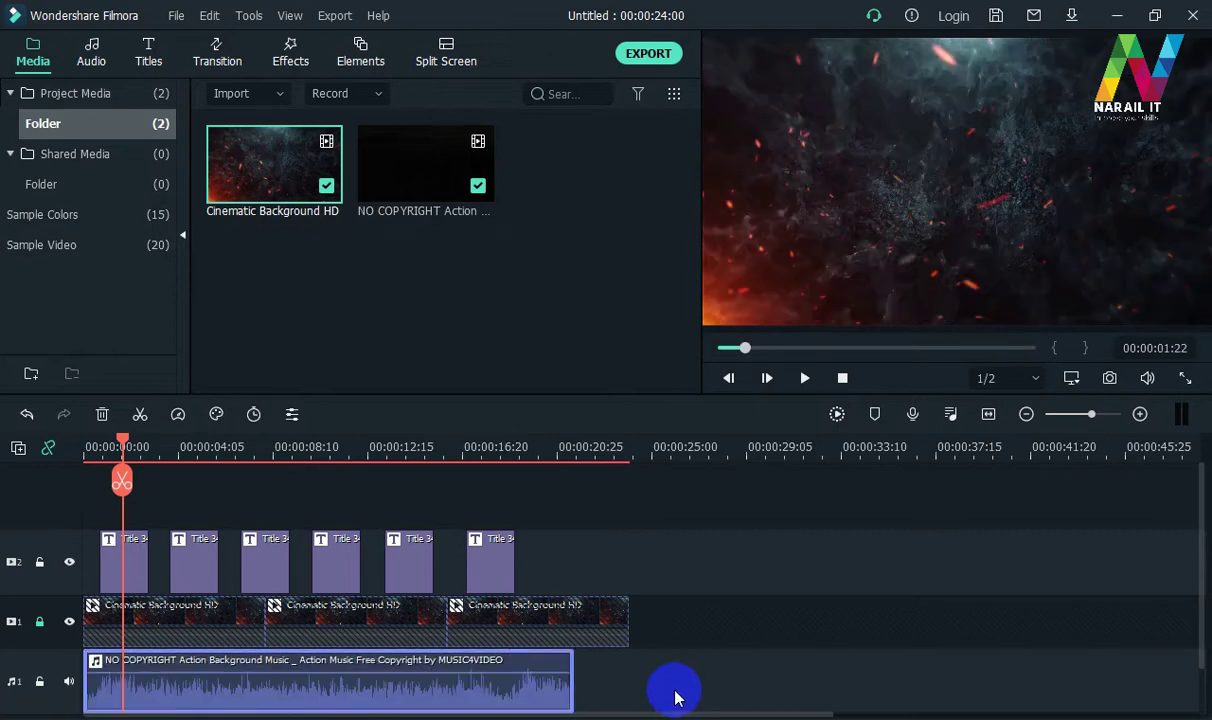
Select the last title clip and play the timeline from its start to check it against the extended music
{"action": "left_click", "coordinate": [505, 570]}
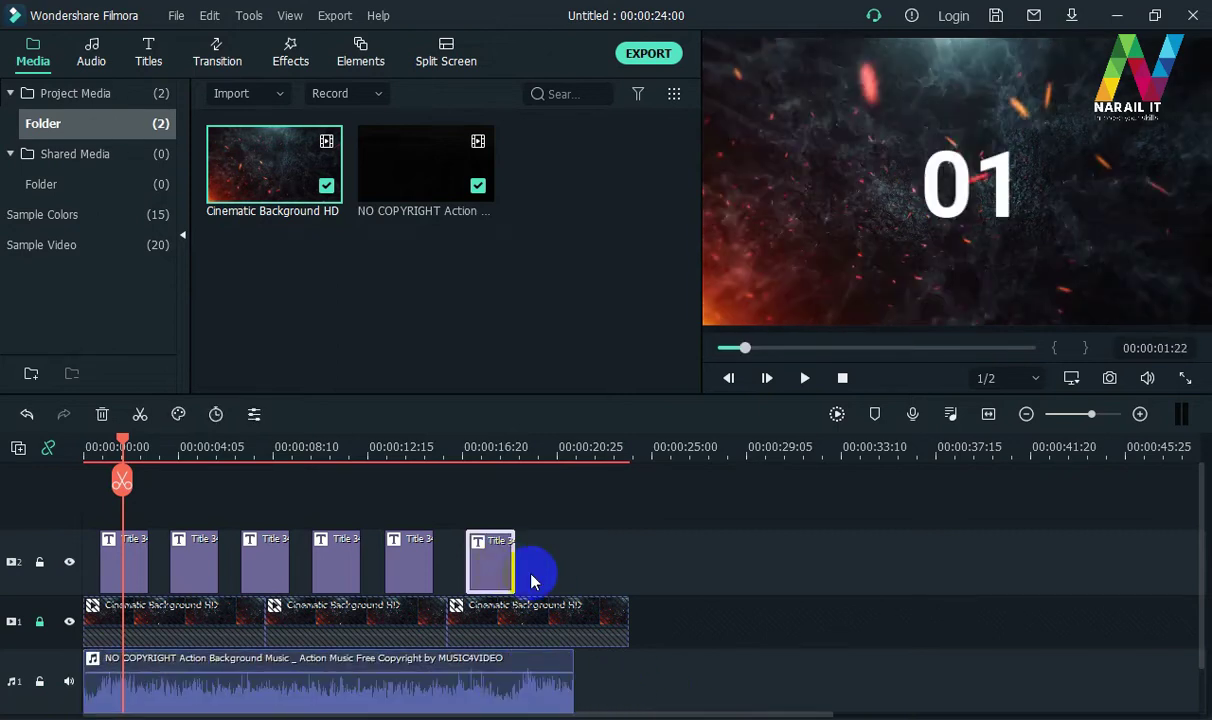
{"action": "left_click", "coordinate": [467, 447]}
{"action": "key", "text": "space"}
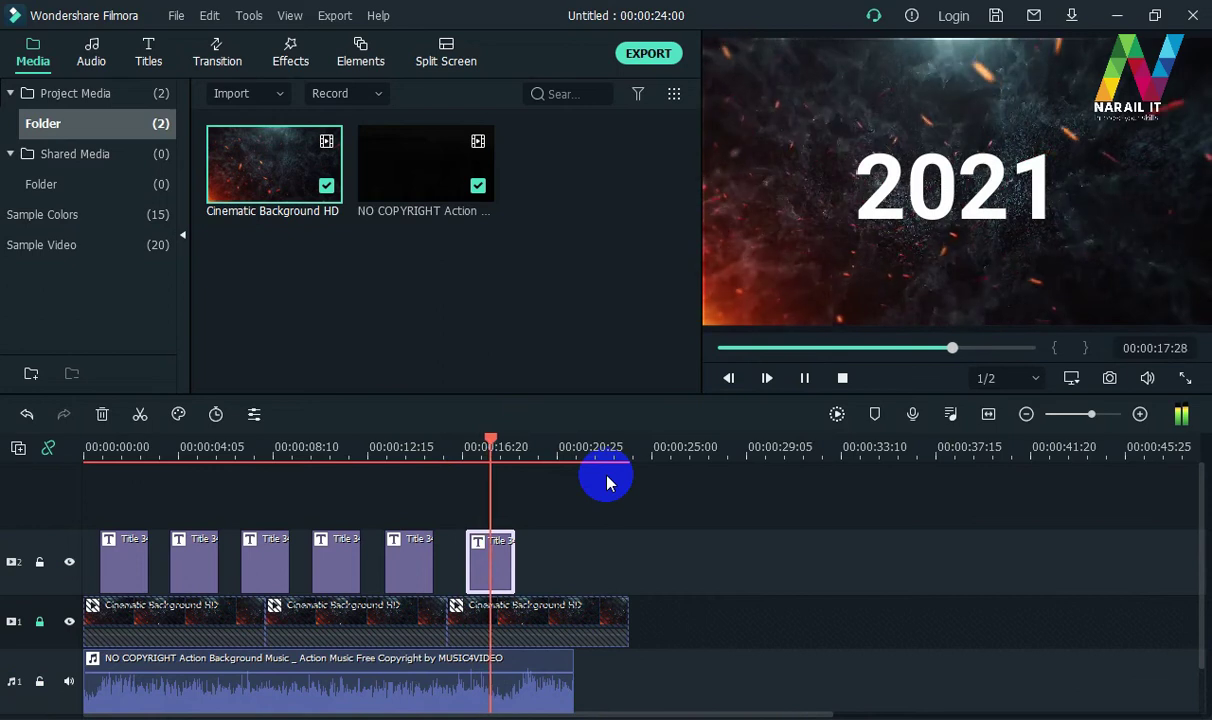
Stop playback at 00:00:19:12, split the music clip there and delete the part after the cut
{"action": "key", "text": "space"}
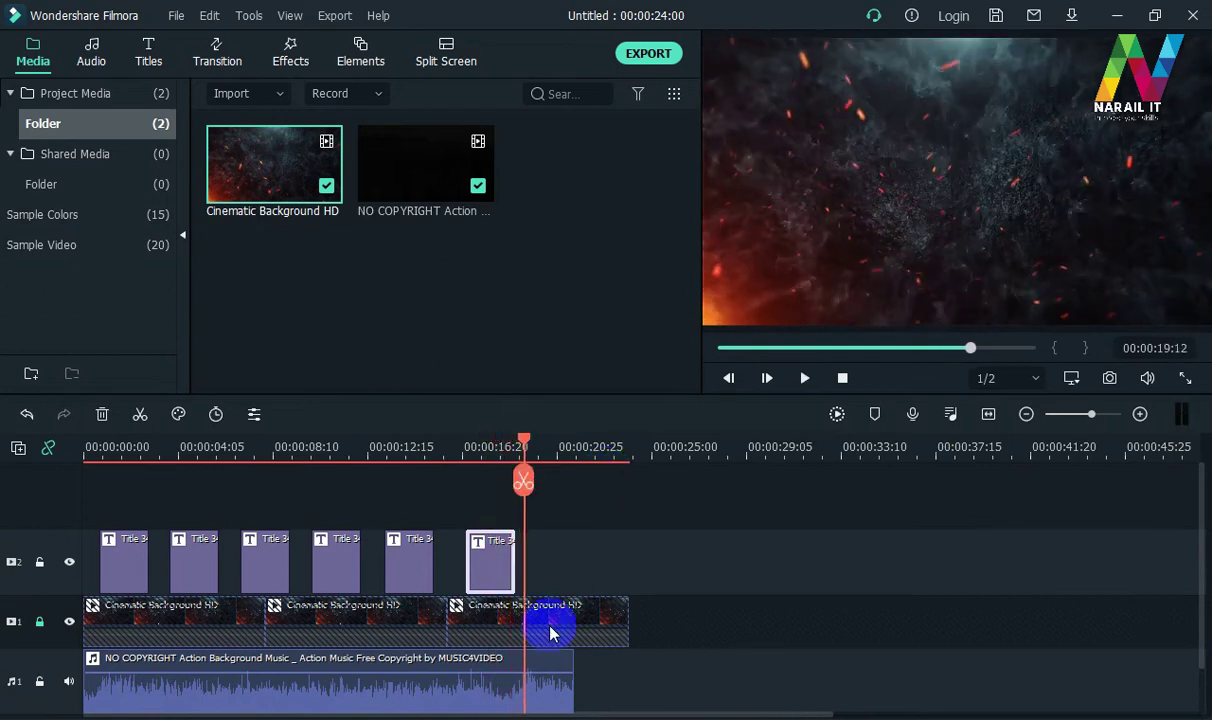
{"action": "left_click", "coordinate": [551, 697]}
{"action": "left_click", "coordinate": [523, 481]}
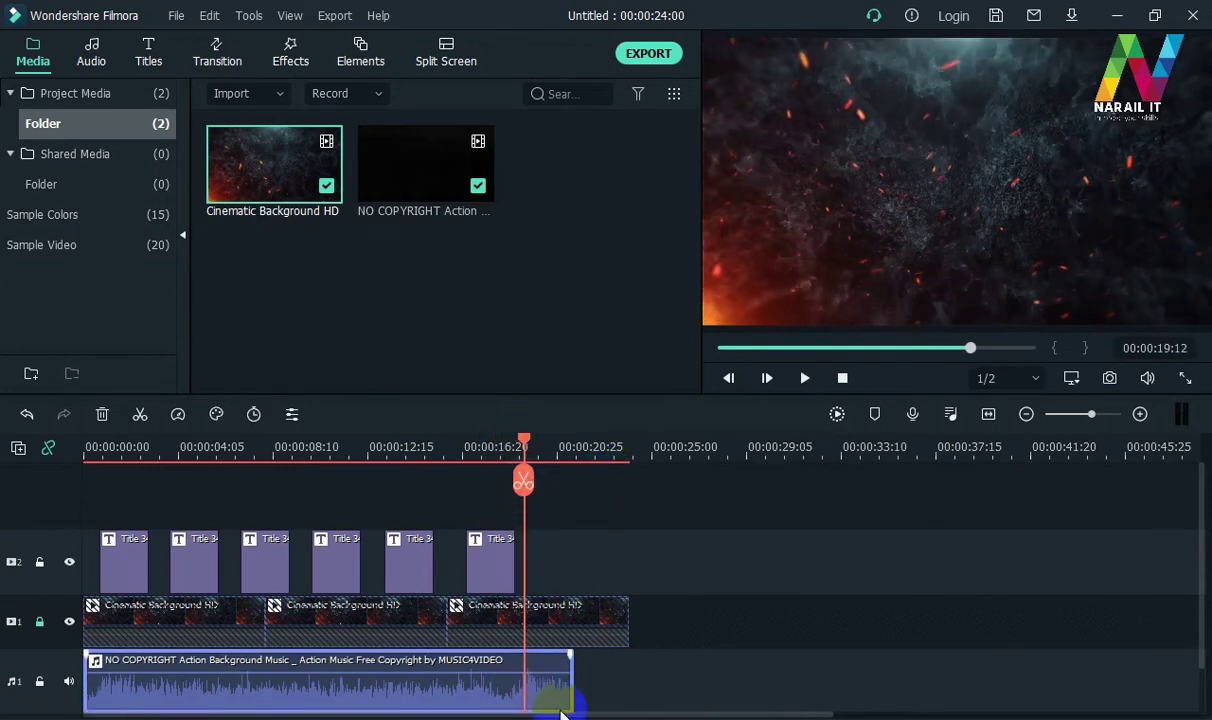
{"action": "left_click", "coordinate": [523, 481]}
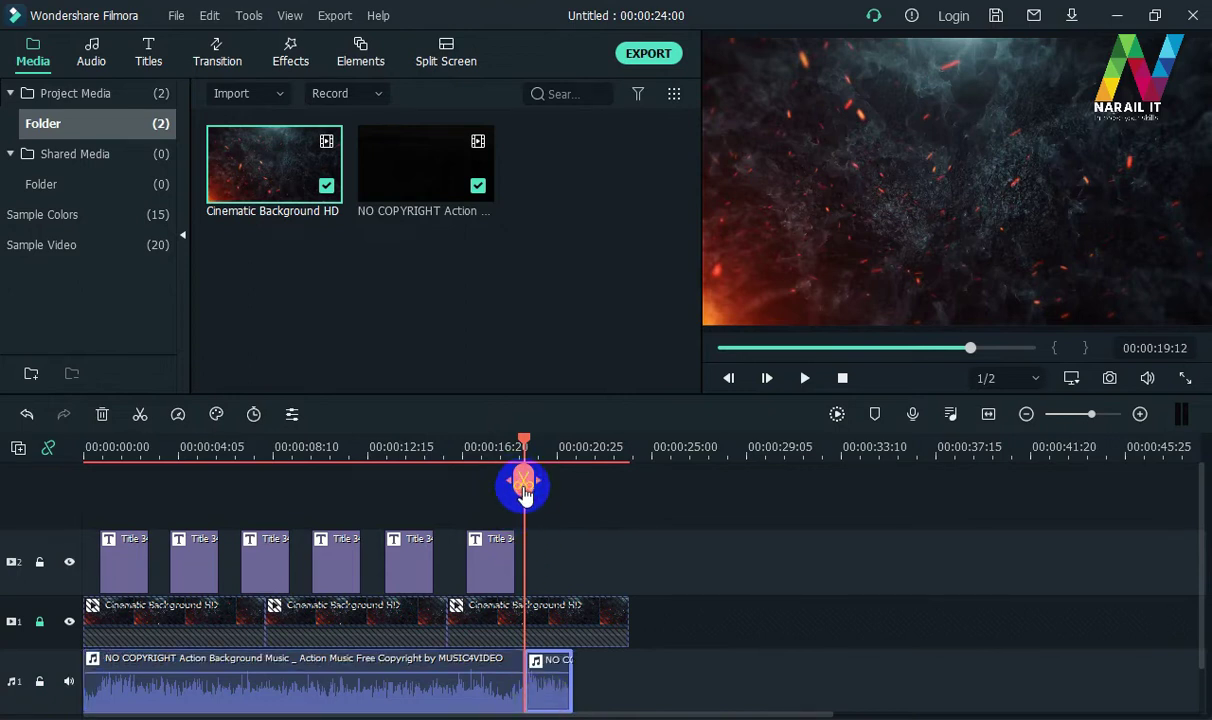
{"action": "left_click", "coordinate": [538, 698]}
{"action": "key", "text": "Delete"}
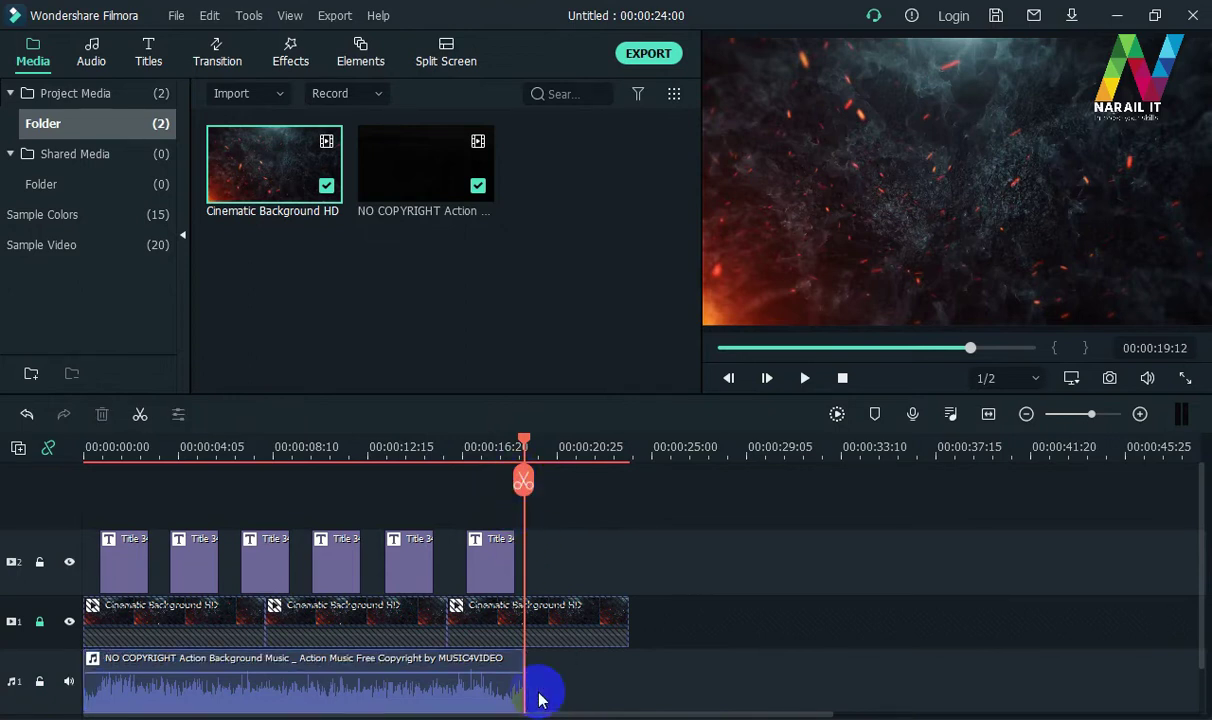
Unlock the background video track, split the third background clip at 00:00:19:12 and delete the remainder
{"action": "left_click", "coordinate": [33, 627]}
{"action": "left_click", "coordinate": [555, 625]}
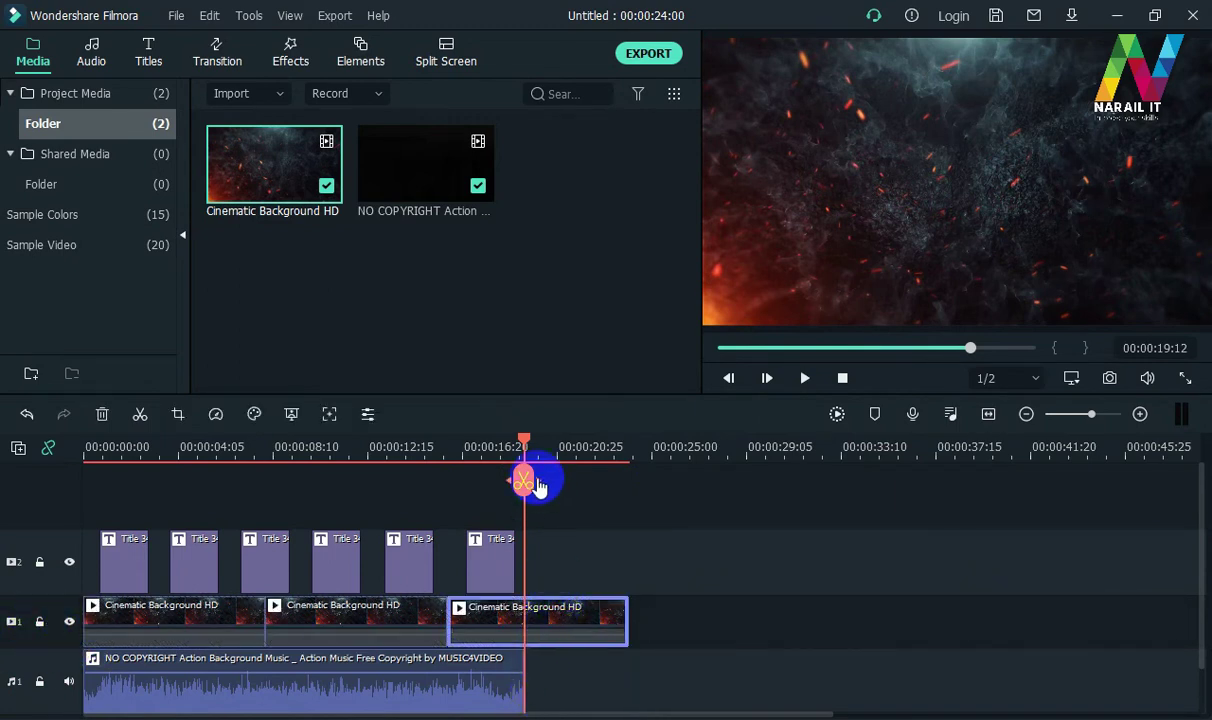
{"action": "left_click", "coordinate": [525, 487]}
{"action": "left_click", "coordinate": [588, 631]}
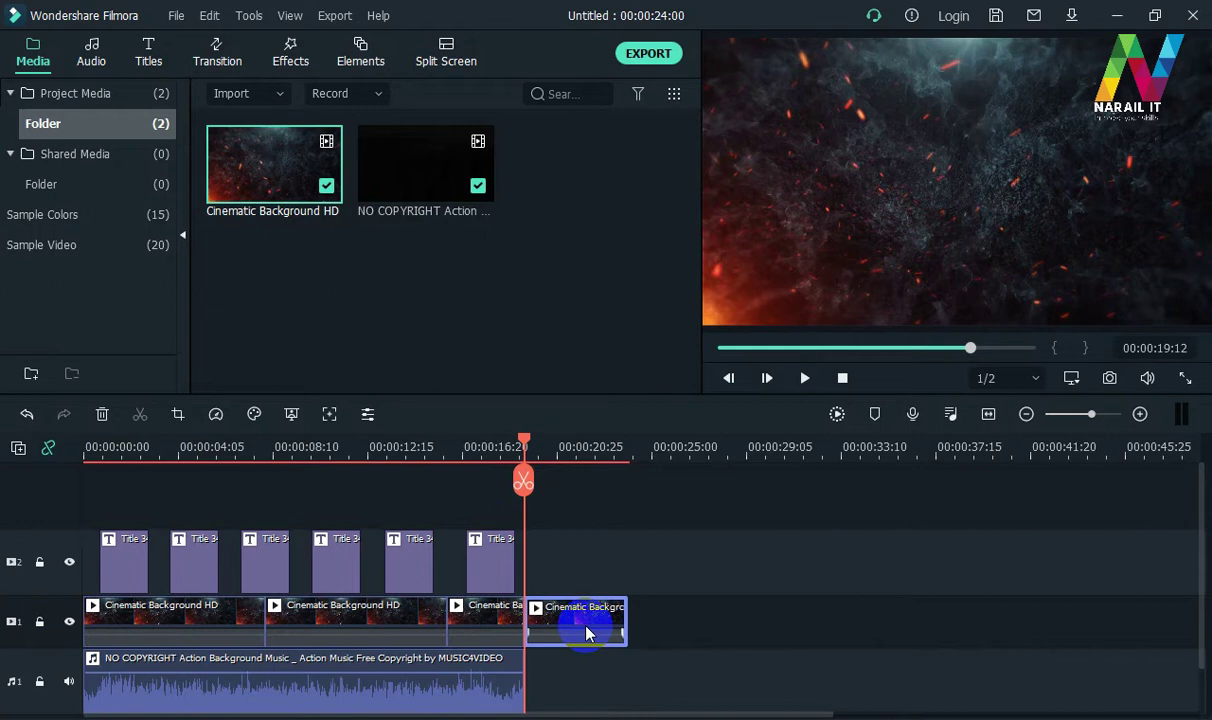
{"action": "key", "text": "End"}
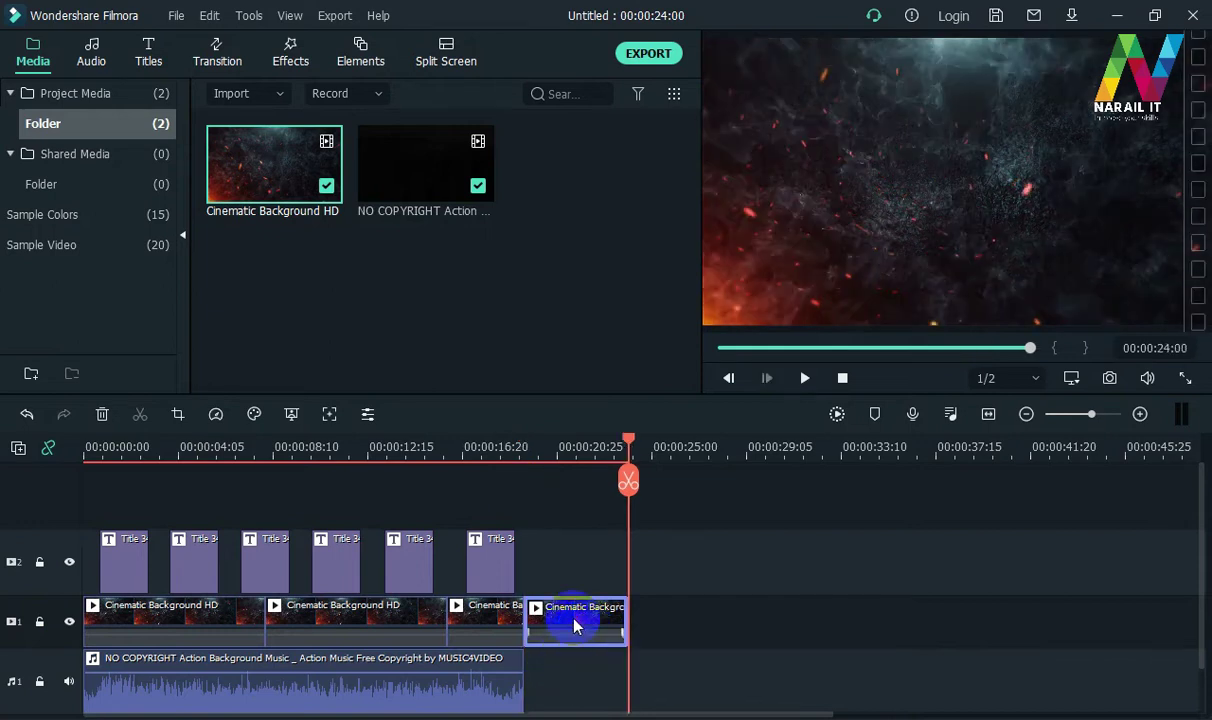
{"action": "key", "text": "Delete"}
Open the 01 title for editing, try the Crosszoom text animation and replace it with the Boom! animation
{"action": "left_click", "coordinate": [517, 460]}
{"action": "left_click_drag", "start_coordinate": [525, 445], "coordinate": [125, 518]}
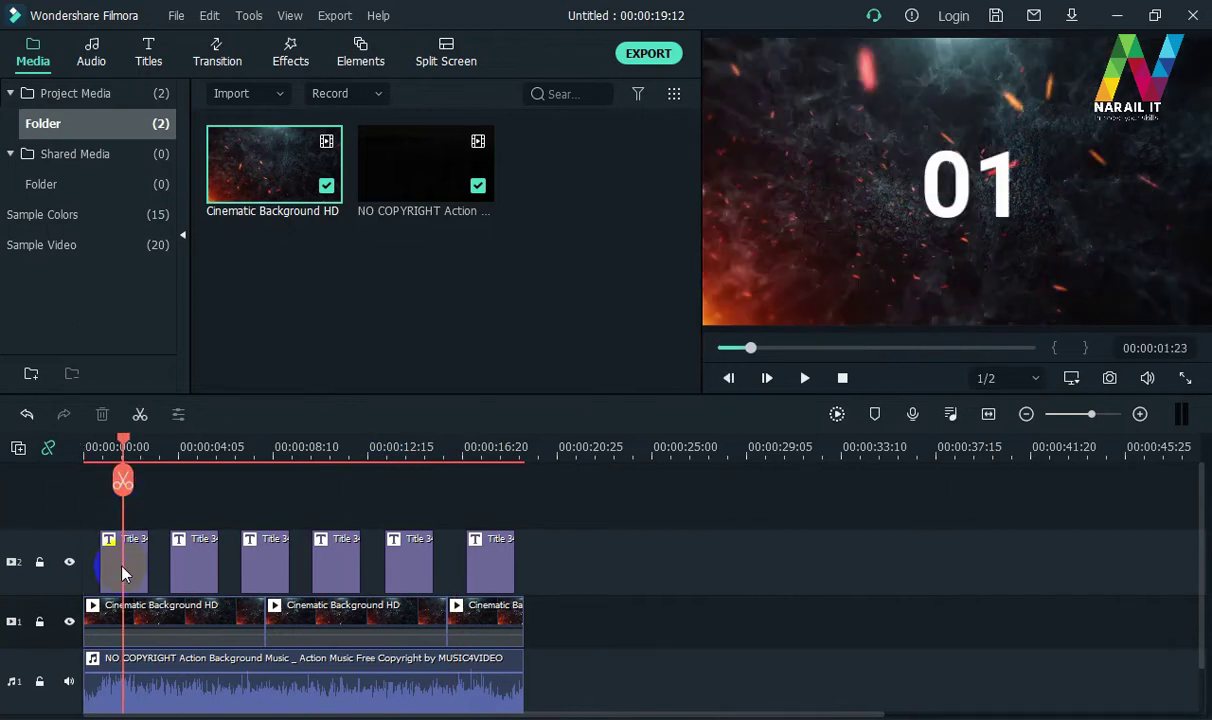
{"action": "double_click", "coordinate": [122, 573]}
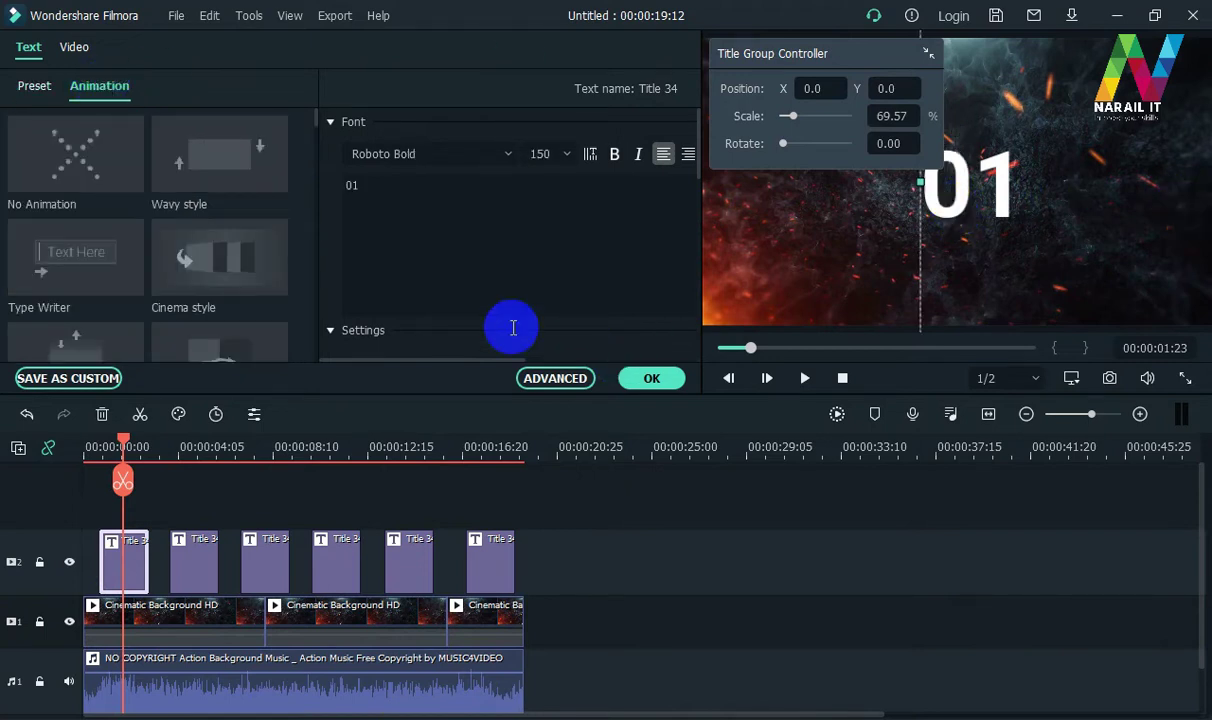
{"action": "scroll", "coordinate": [280, 280], "scroll_direction": "down", "scroll_amount": 3}
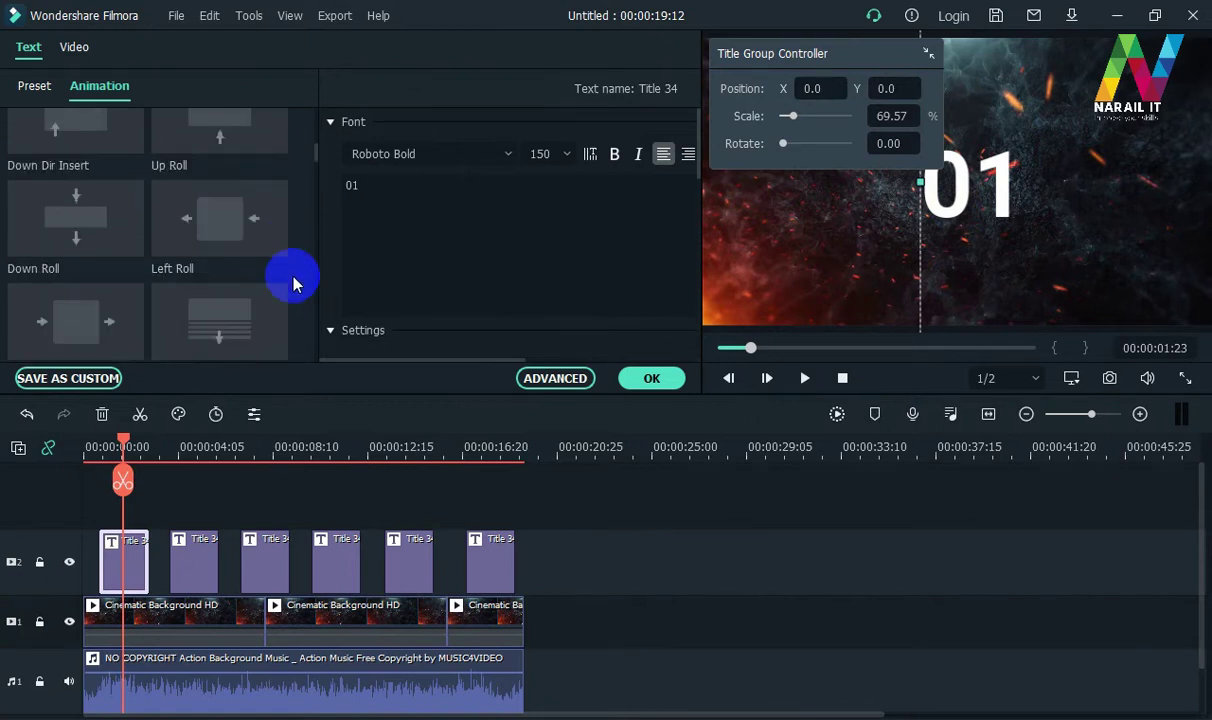
{"action": "scroll", "coordinate": [292, 276], "scroll_direction": "down", "scroll_amount": 3}
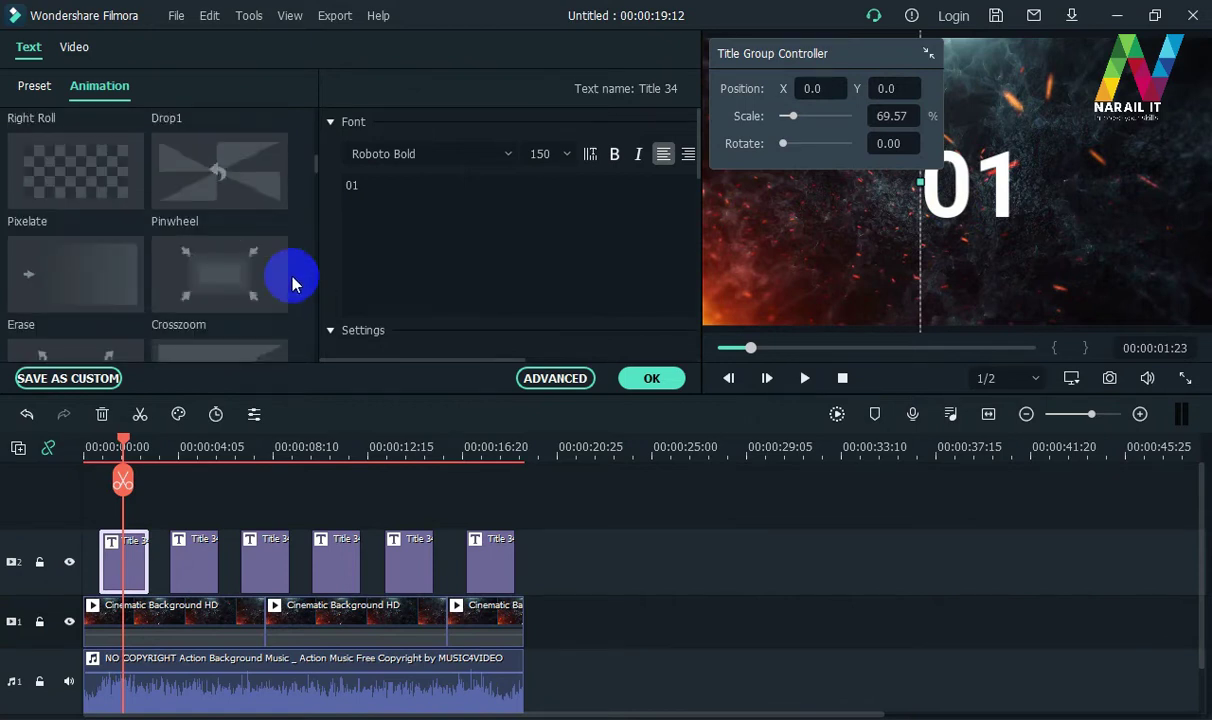
{"action": "double_click", "coordinate": [207, 292]}
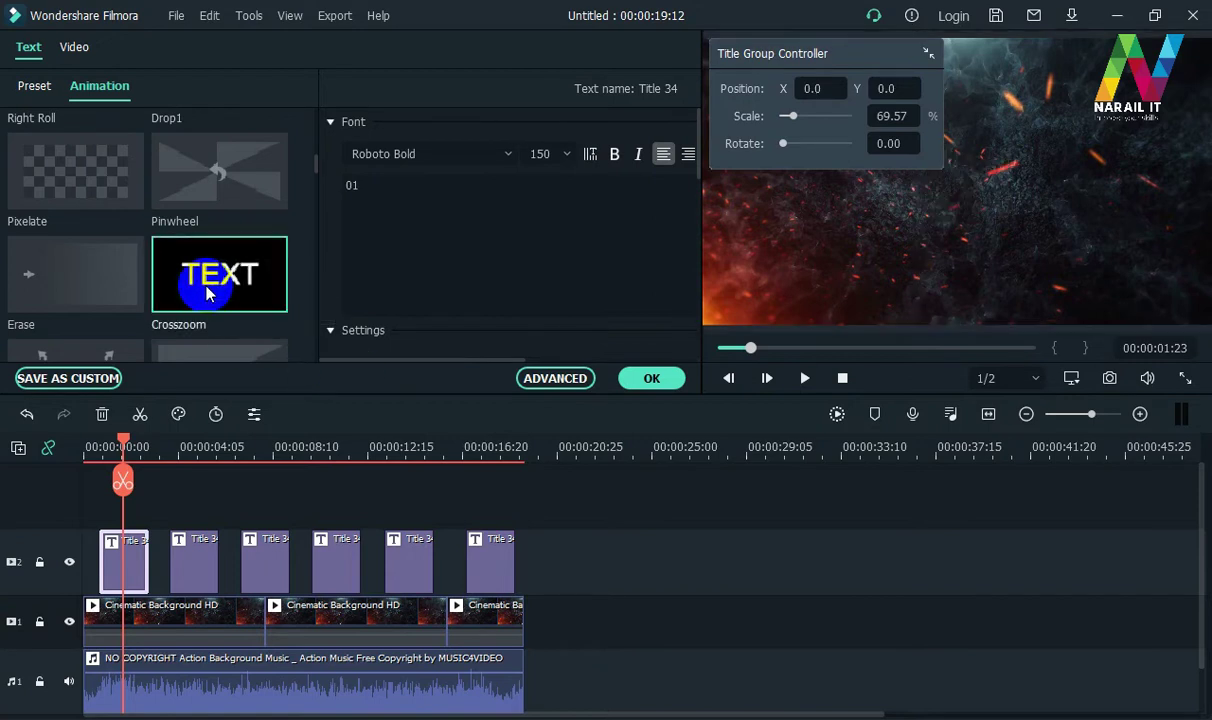
{"action": "scroll", "coordinate": [262, 273], "scroll_direction": "down", "scroll_amount": 5}
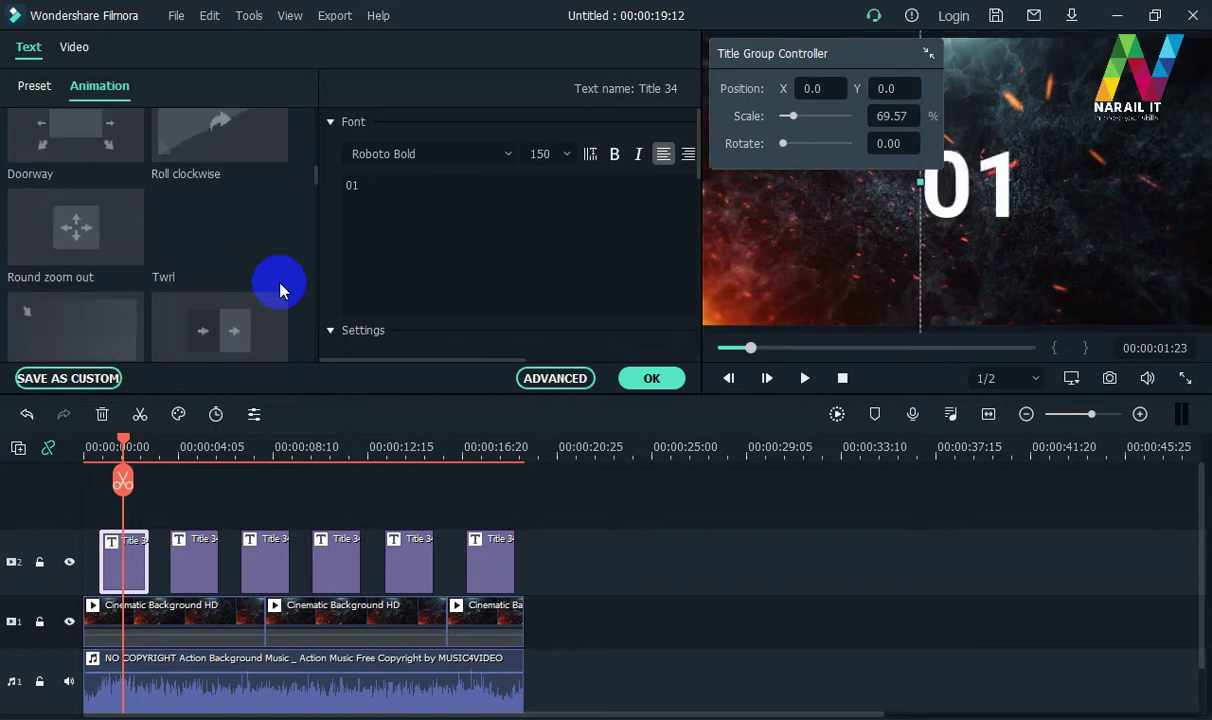
{"action": "scroll", "coordinate": [275, 280], "scroll_direction": "down", "scroll_amount": 3}
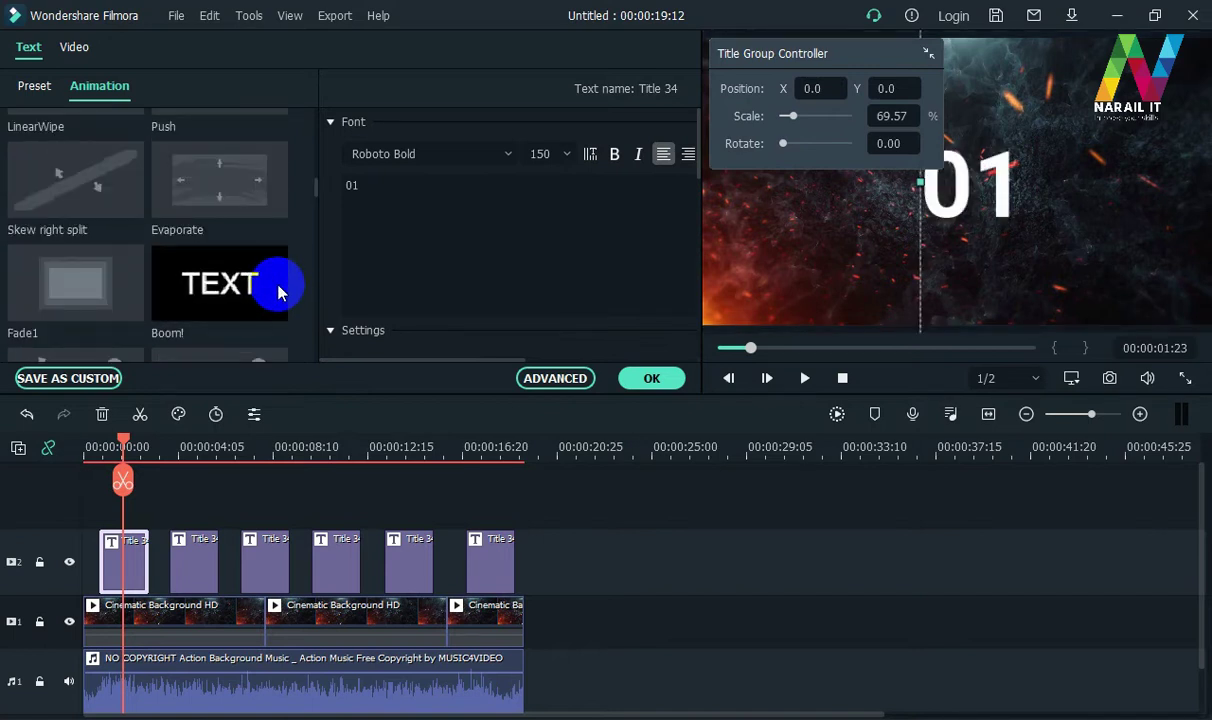
{"action": "scroll", "coordinate": [250, 292], "scroll_direction": "down", "scroll_amount": 3}
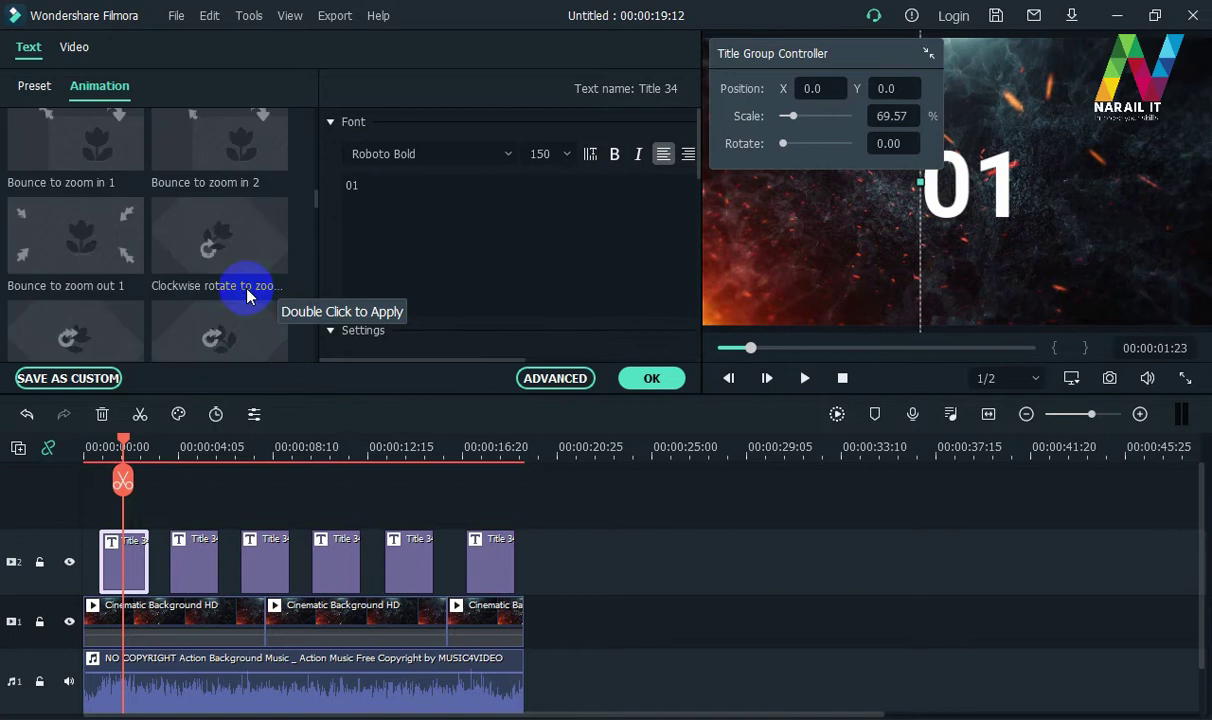
{"action": "scroll", "coordinate": [258, 292], "scroll_direction": "up", "scroll_amount": 3}
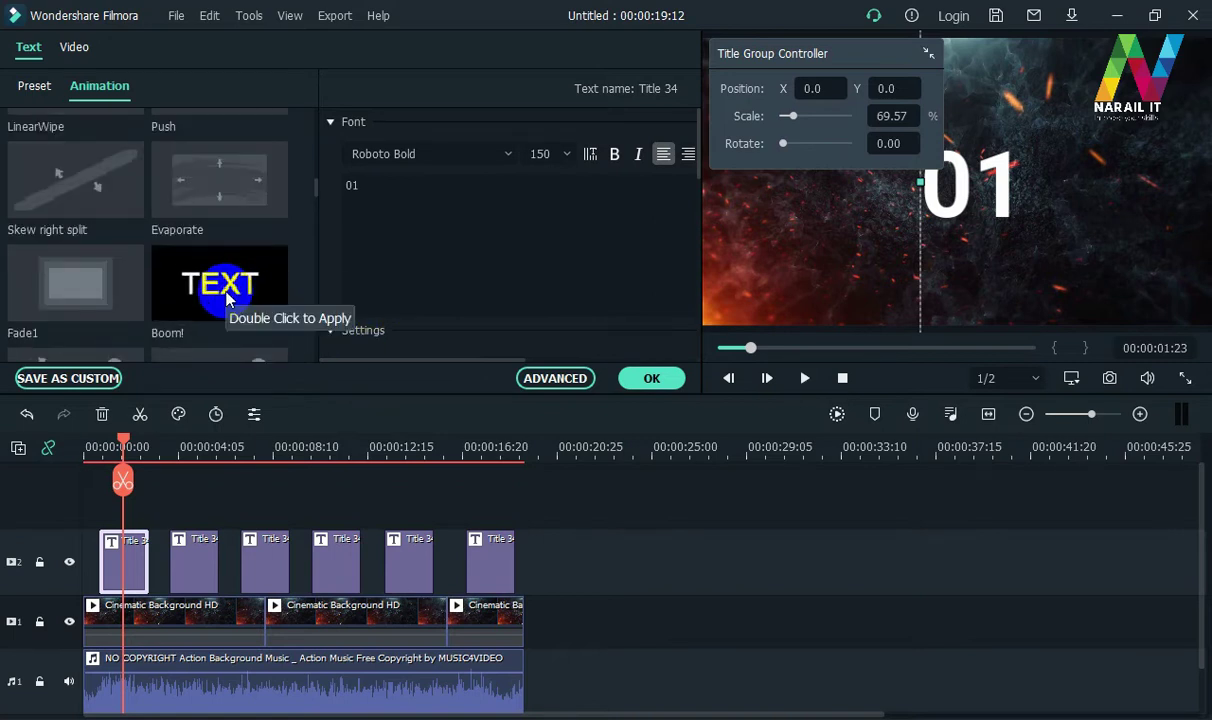
{"action": "double_click", "coordinate": [226, 292]}
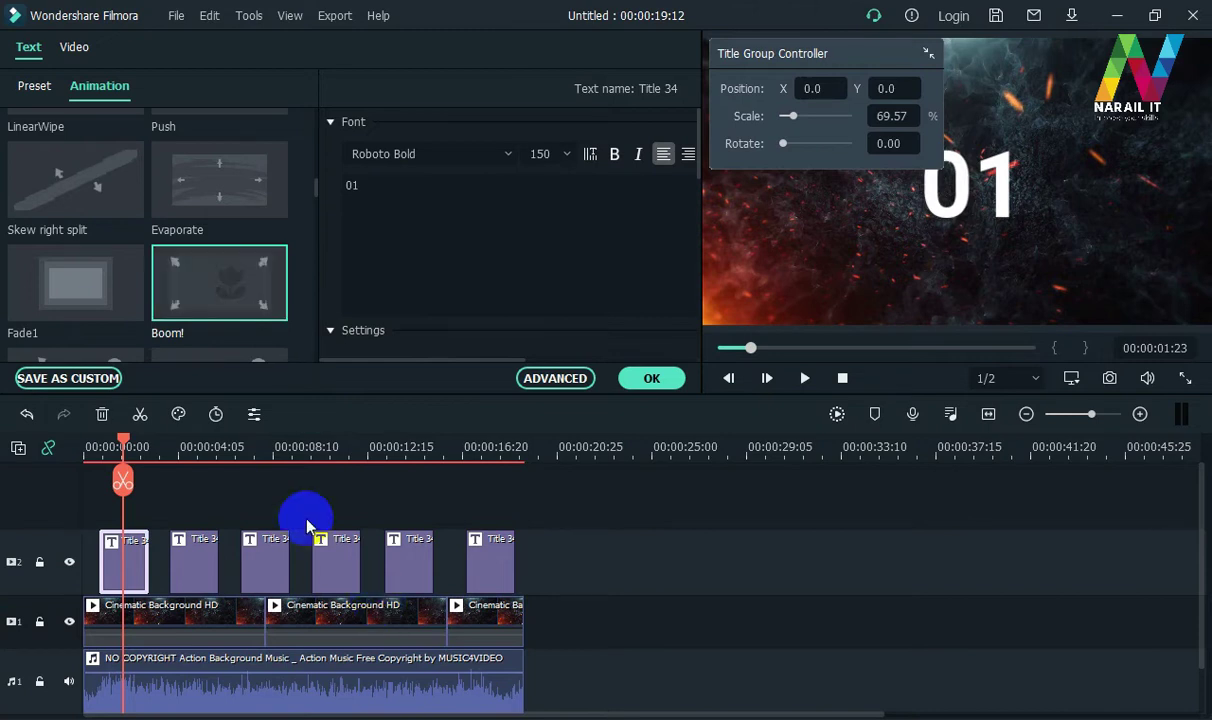
Apply the Boom! text animation to the 02 title and accept the change
{"action": "left_click", "coordinate": [200, 447]}
{"action": "left_click", "coordinate": [196, 575]}
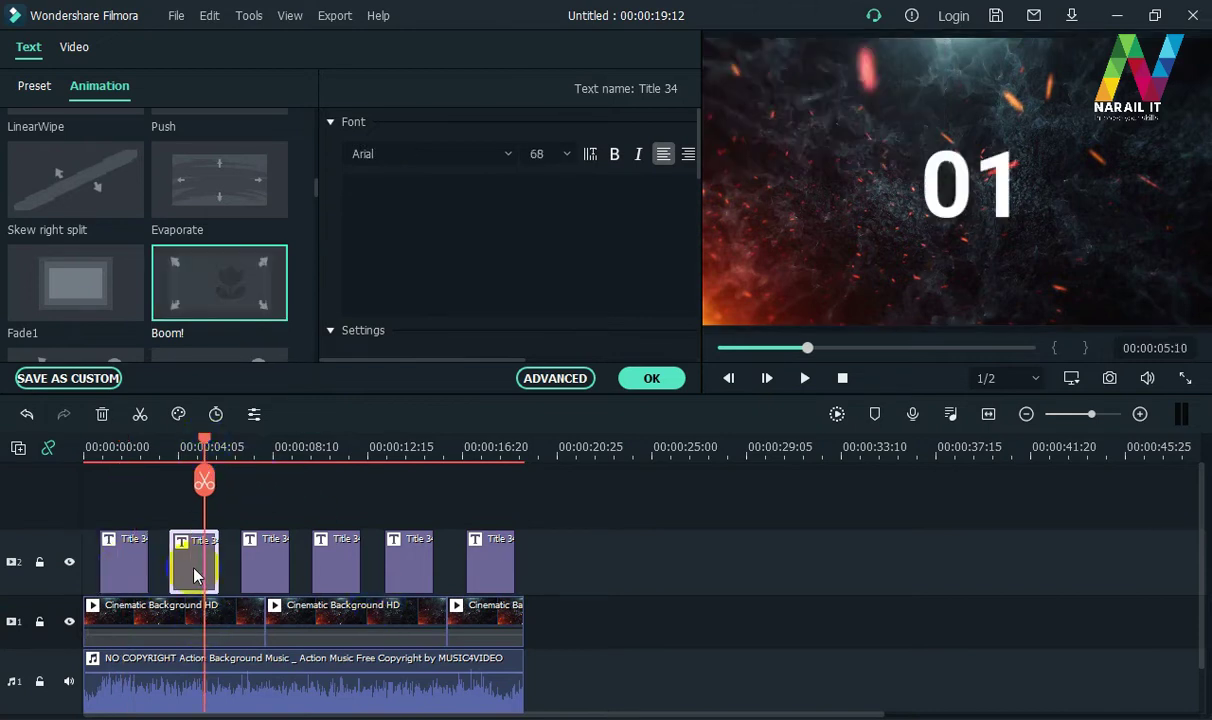
{"action": "double_click", "coordinate": [224, 289]}
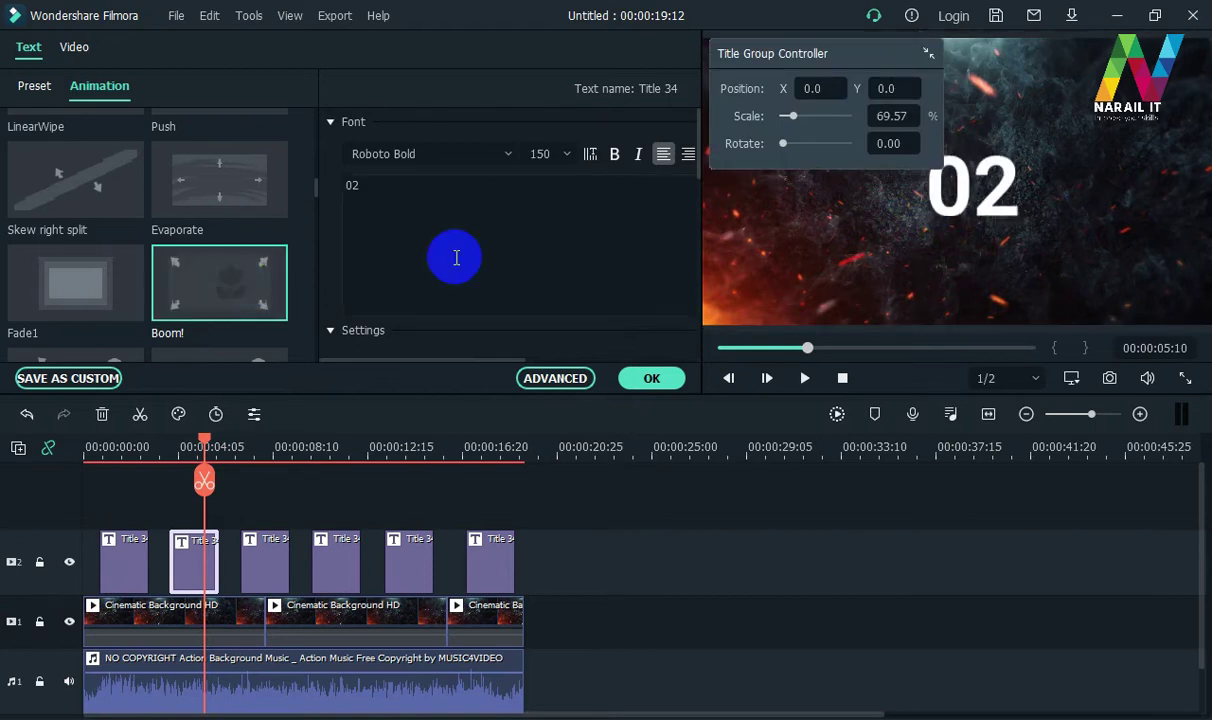
{"action": "left_click", "coordinate": [646, 374]}
Open the 03 title for editing, apply the Boom! text animation and accept it
{"action": "left_click", "coordinate": [267, 474]}
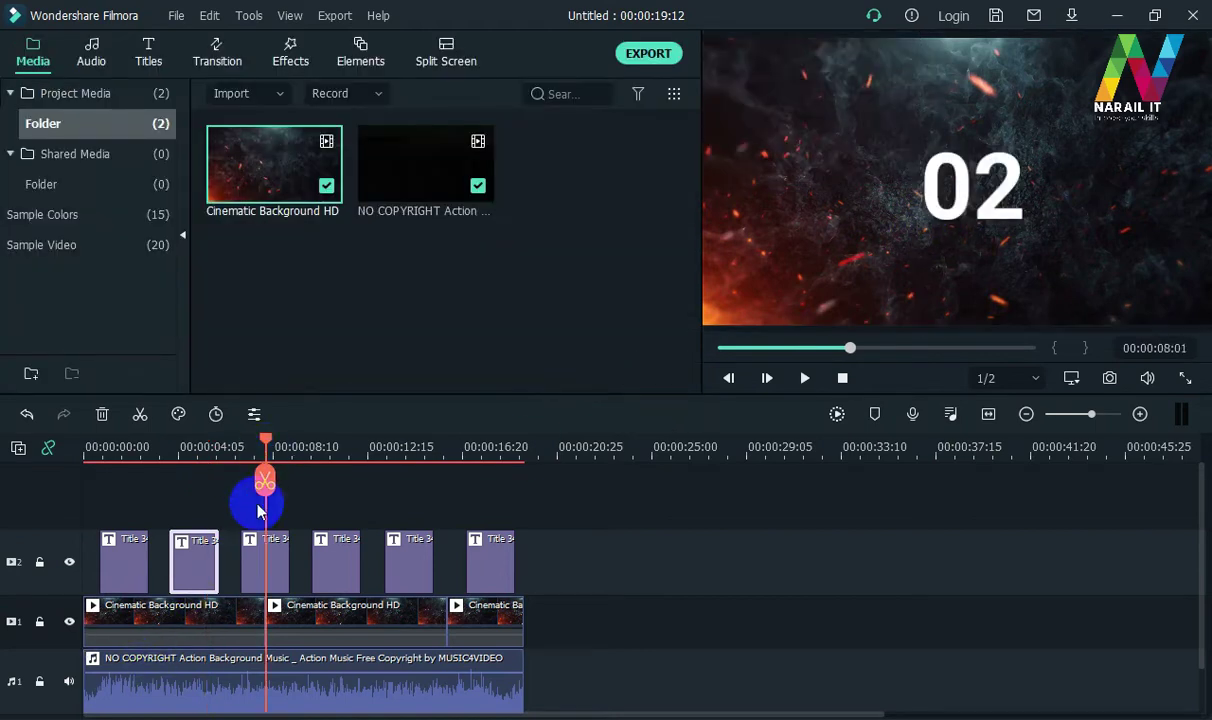
{"action": "double_click", "coordinate": [247, 545]}
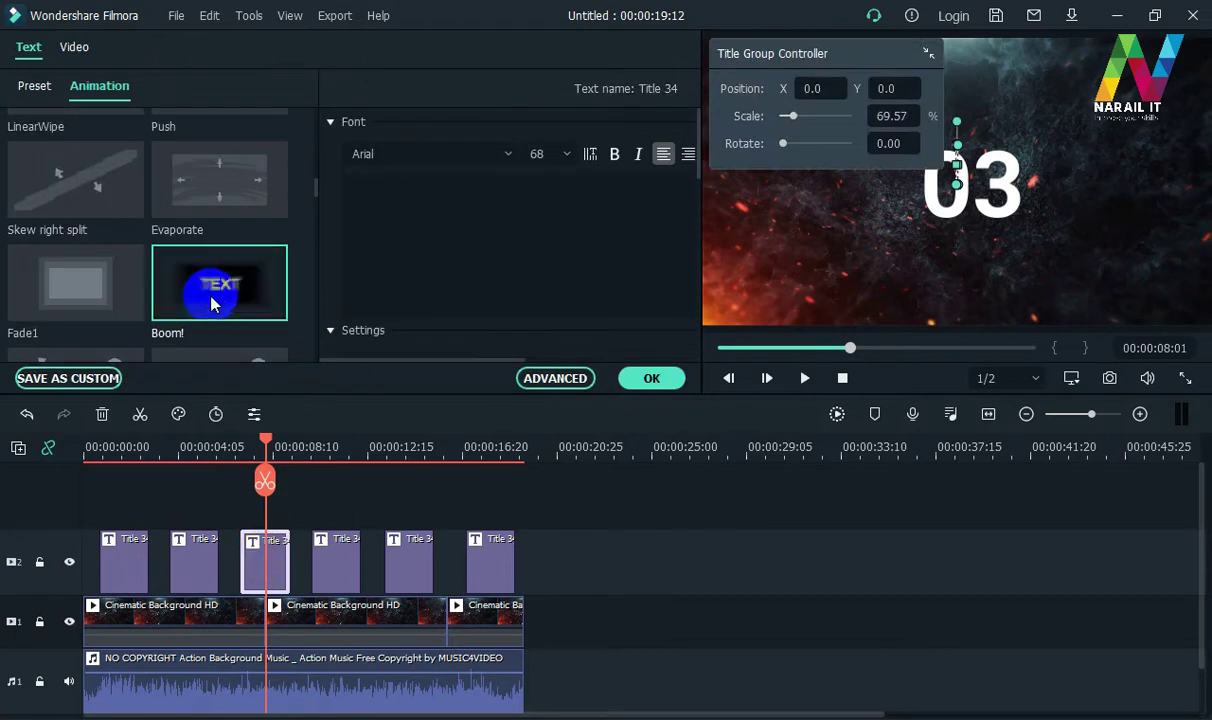
{"action": "left_click", "coordinate": [943, 218]}
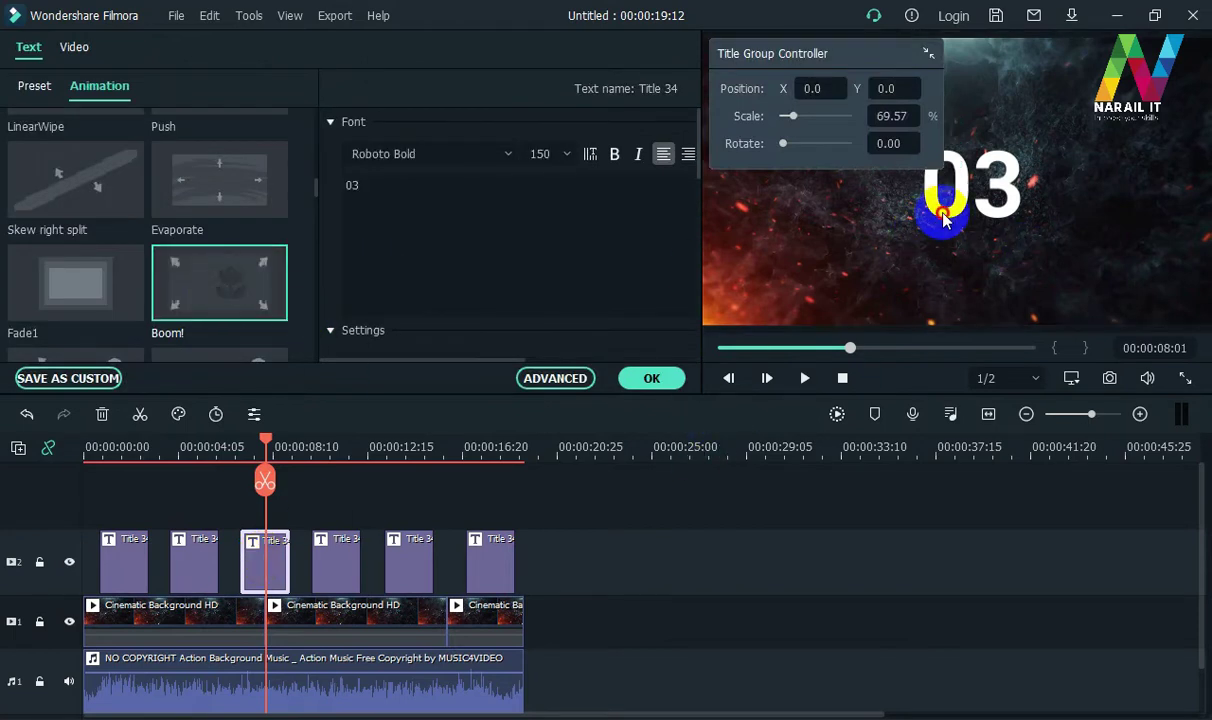
{"action": "left_click", "coordinate": [644, 378]}
Give the 04 title the Boom! text animation and accept the edit
{"action": "left_click", "coordinate": [329, 447]}
{"action": "left_click", "coordinate": [333, 560]}
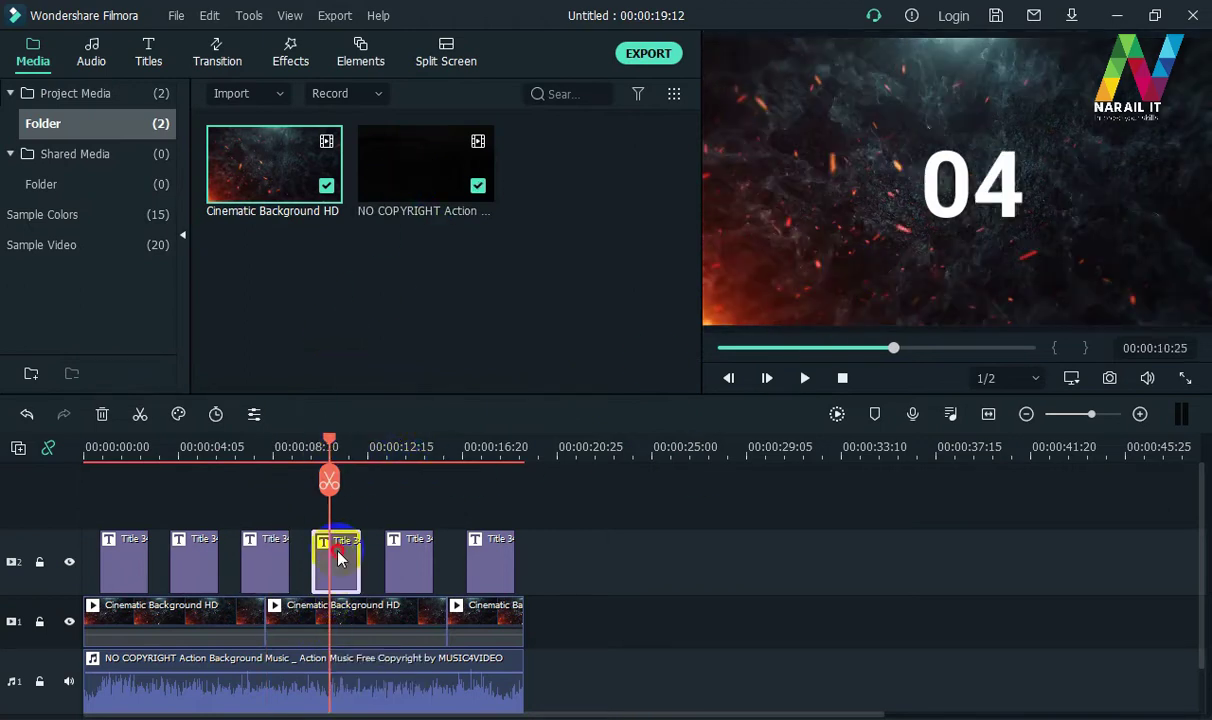
{"action": "double_click", "coordinate": [337, 558]}
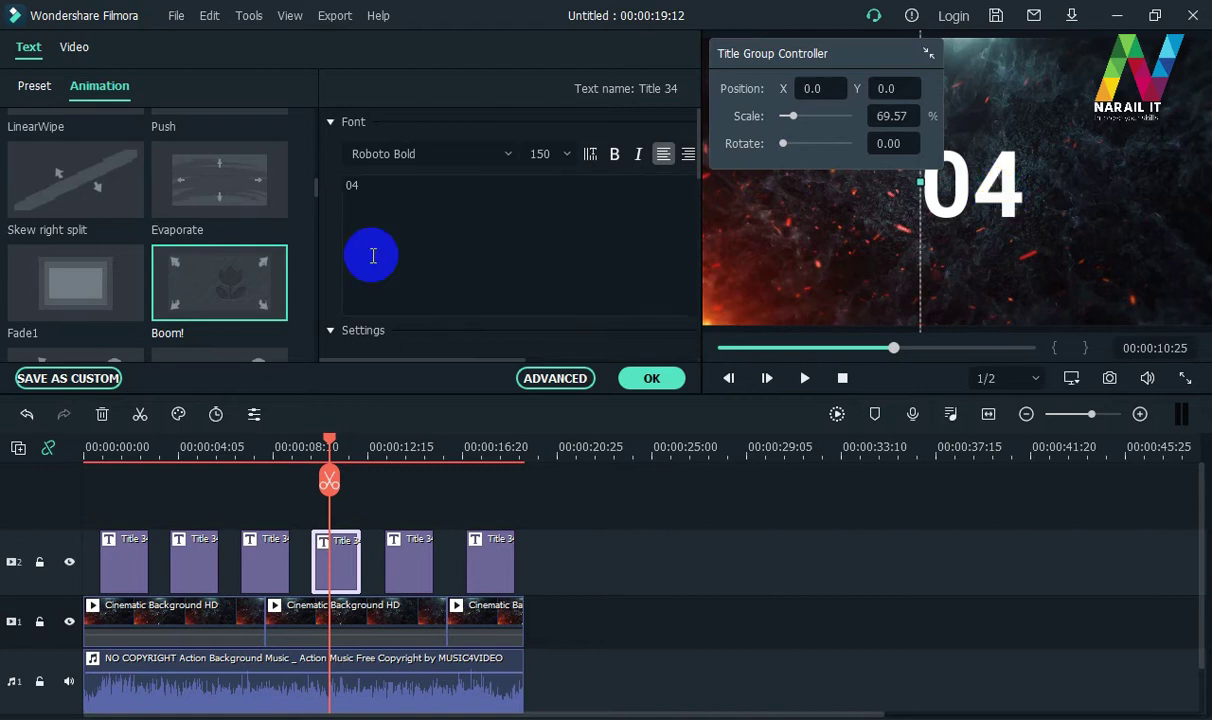
{"action": "left_click", "coordinate": [208, 286]}
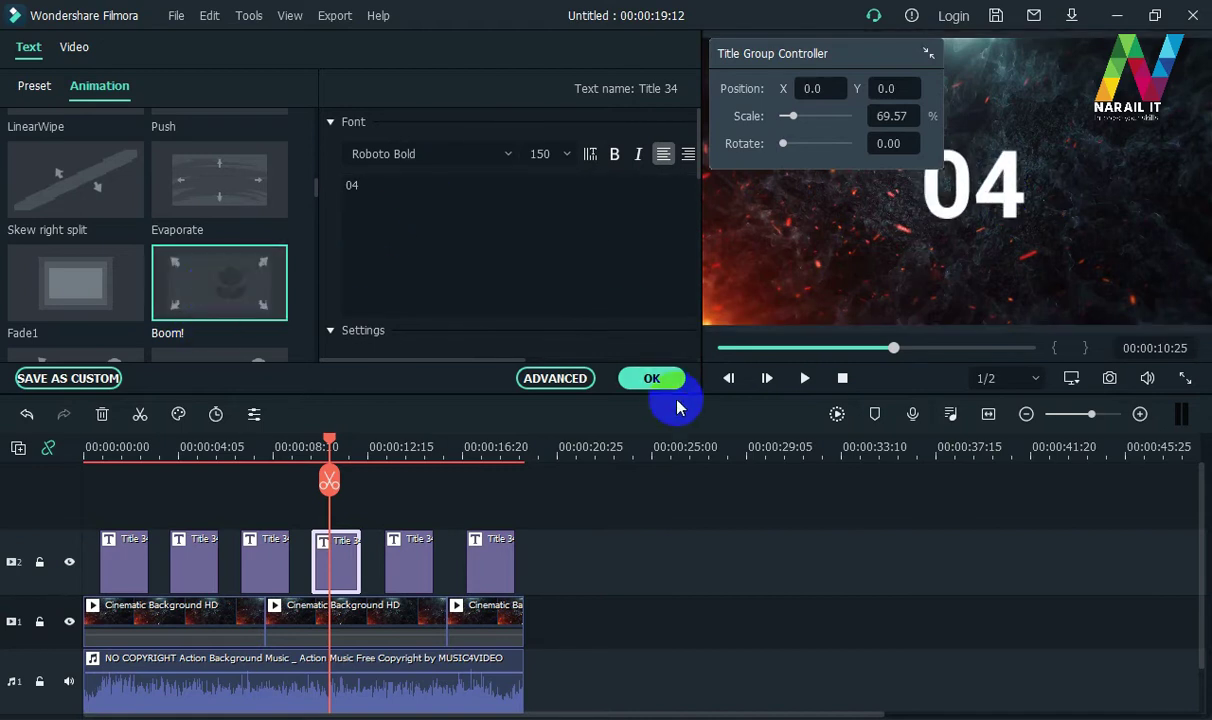
{"action": "left_click", "coordinate": [652, 379]}
Open the 05 title, set its text animation to Boom! and accept the edit
{"action": "left_click", "coordinate": [406, 446]}
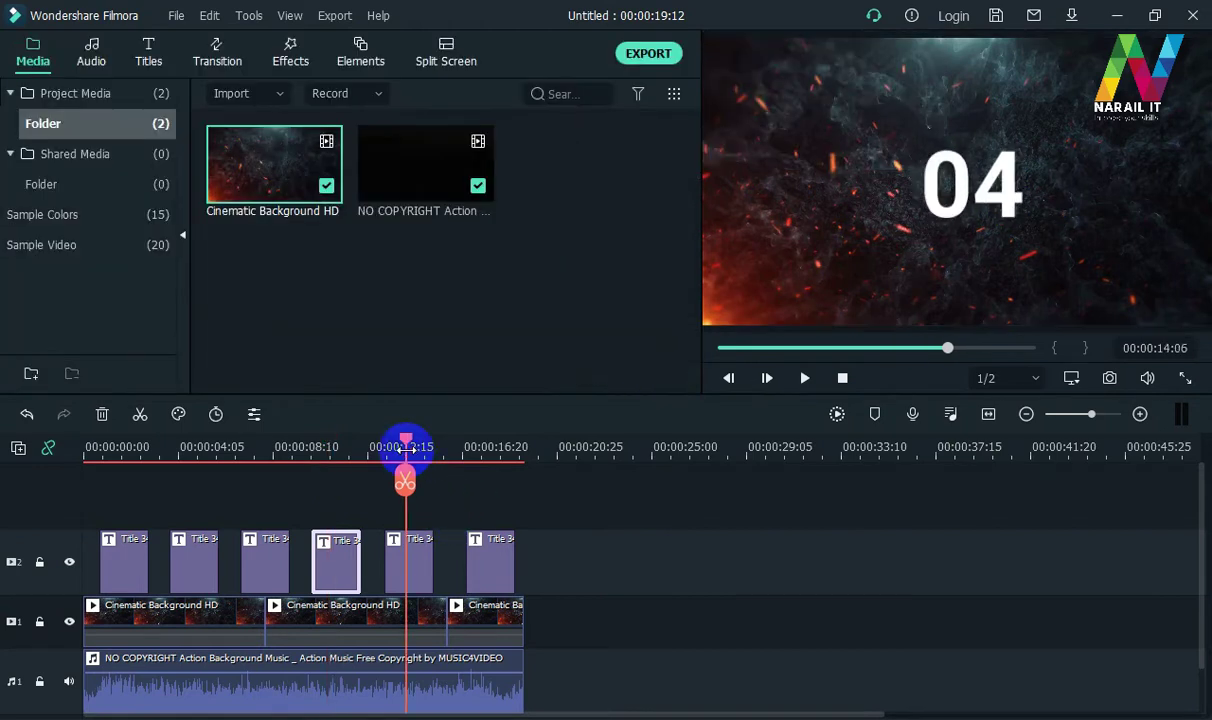
{"action": "left_click", "coordinate": [420, 581]}
{"action": "left_click", "coordinate": [995, 184]}
{"action": "double_click", "coordinate": [408, 565]}
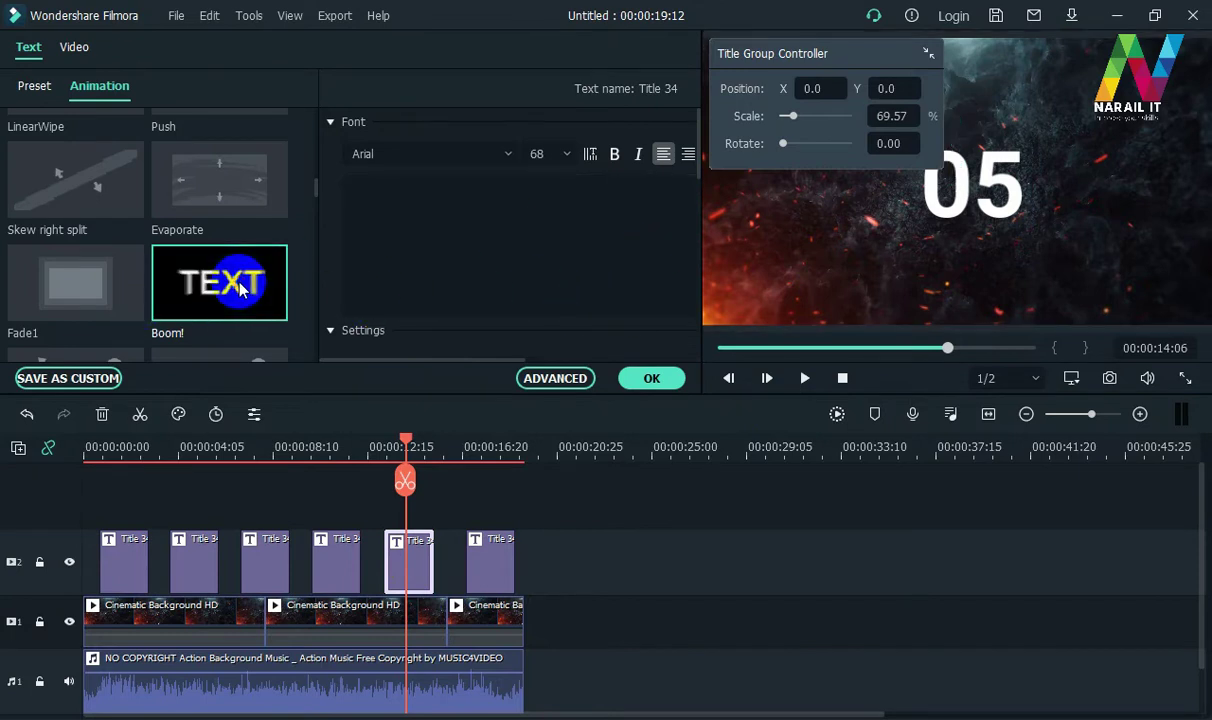
{"action": "left_click", "coordinate": [645, 381]}
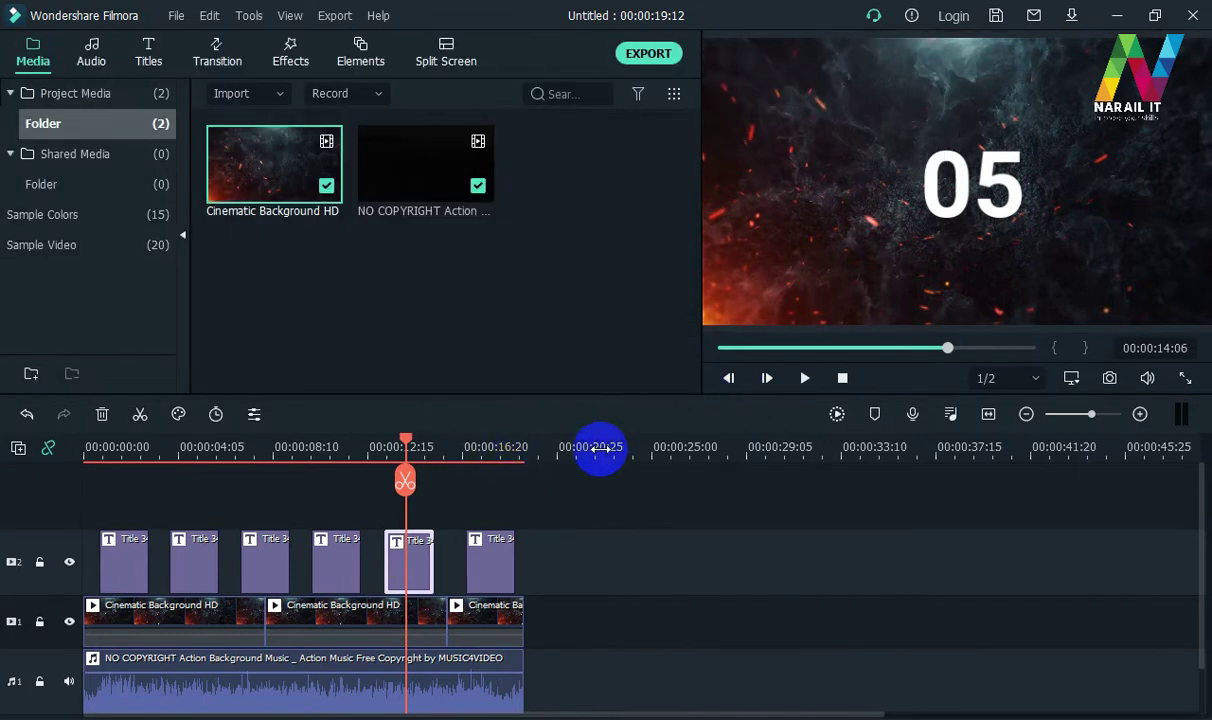
Apply the Boom! text animation to the 2021 title and extend its clip to the end of the background video
{"action": "left_click", "coordinate": [493, 447]}
{"action": "double_click", "coordinate": [491, 570]}
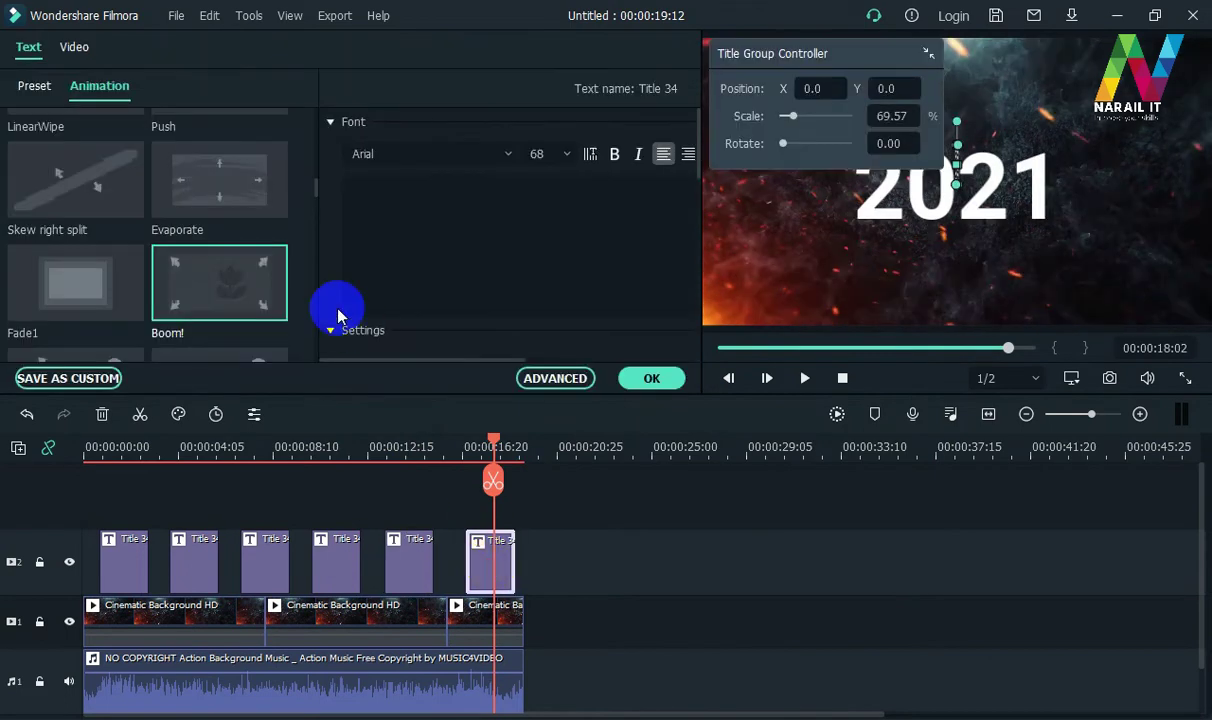
{"action": "left_click", "coordinate": [875, 220]}
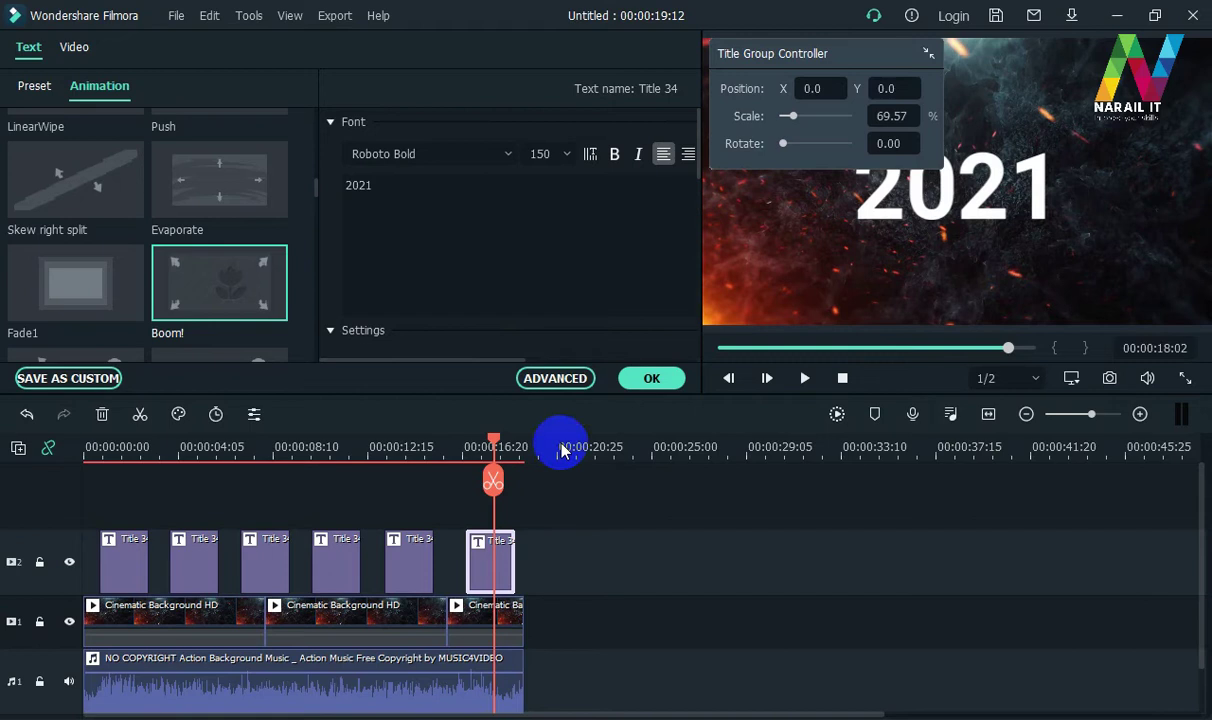
{"action": "left_click", "coordinate": [648, 377]}
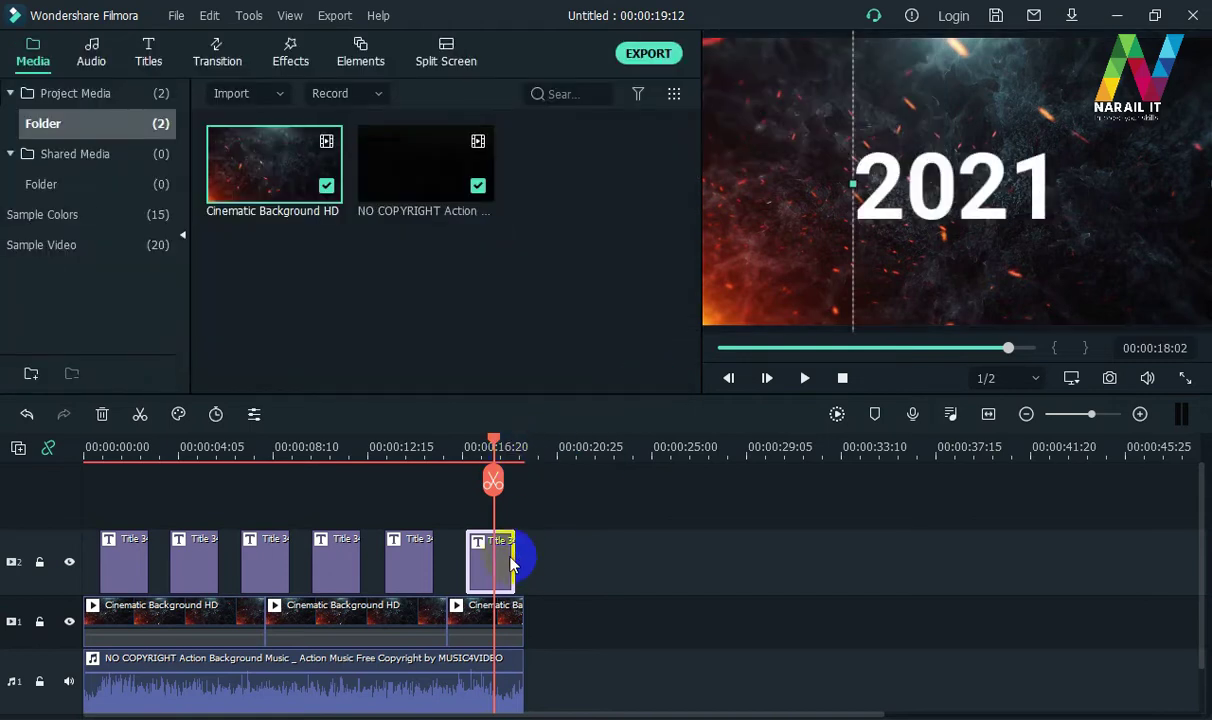
{"action": "left_click_drag", "start_coordinate": [512, 563], "coordinate": [525, 567]}
Play the timeline from the start through the 2021 title to check the animations, and return the playhead to the 01 title
{"action": "left_click_drag", "start_coordinate": [495, 440], "coordinate": [5, 485]}
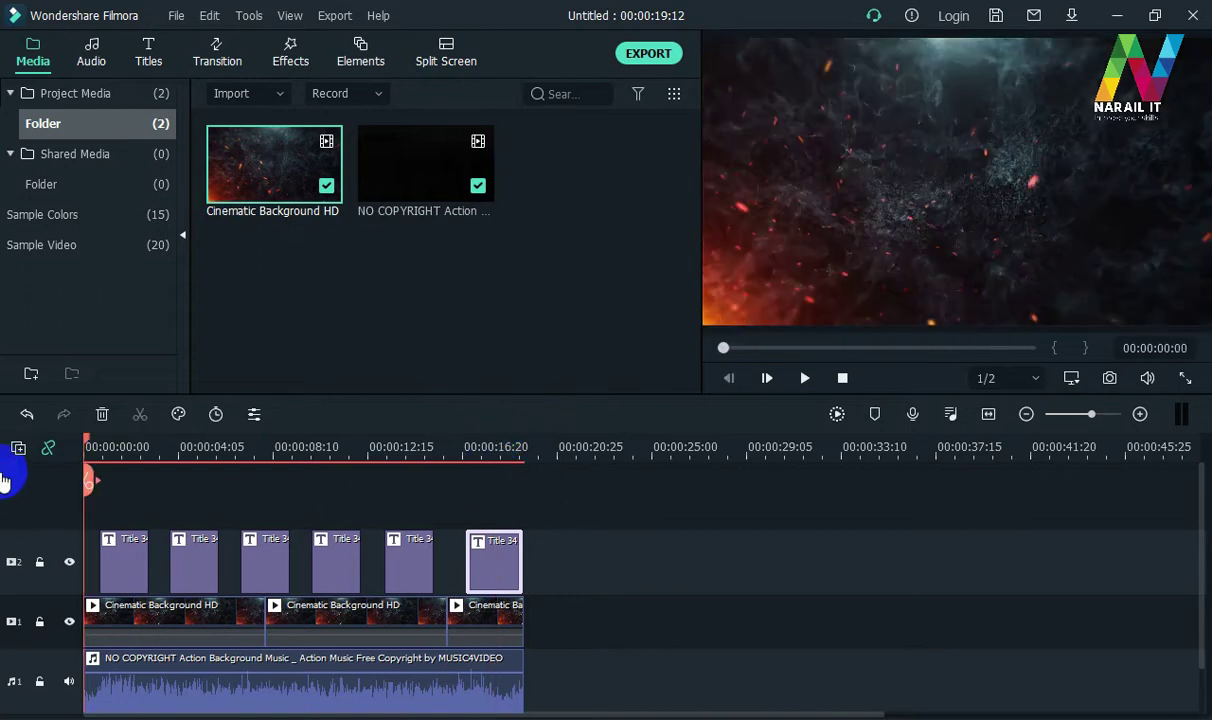
{"action": "key", "text": "space"}
{"action": "key", "text": "space"}
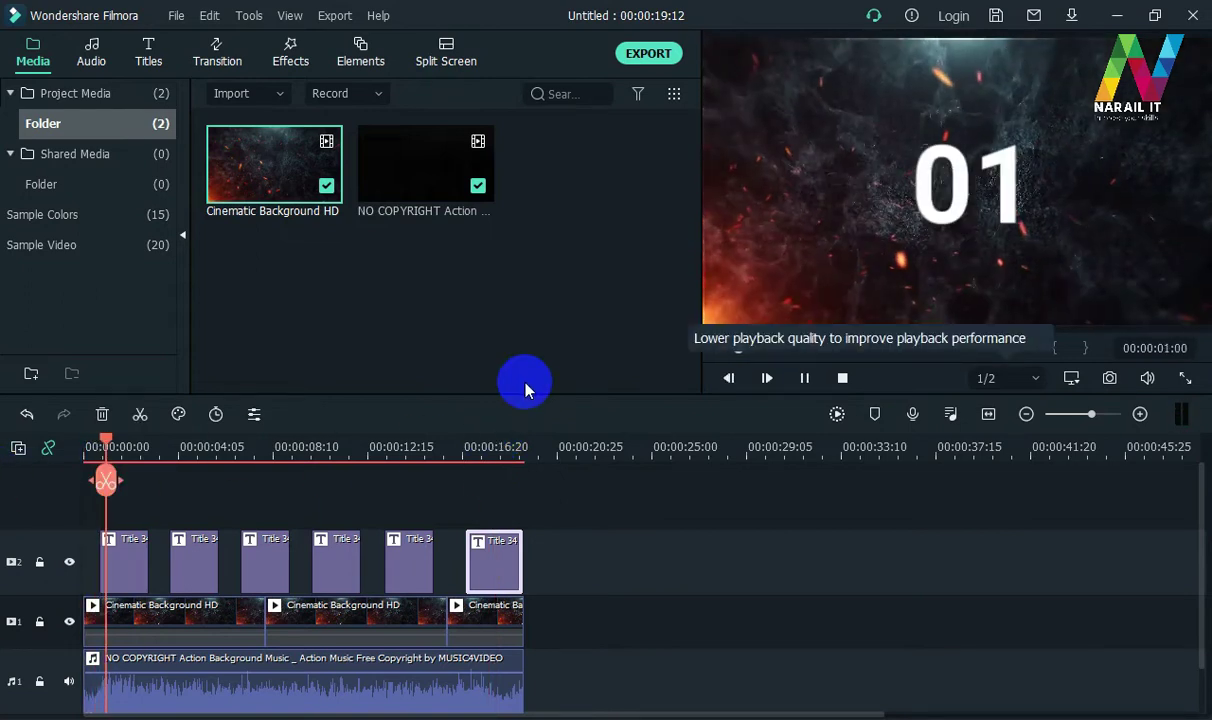
{"action": "key", "text": "space"}
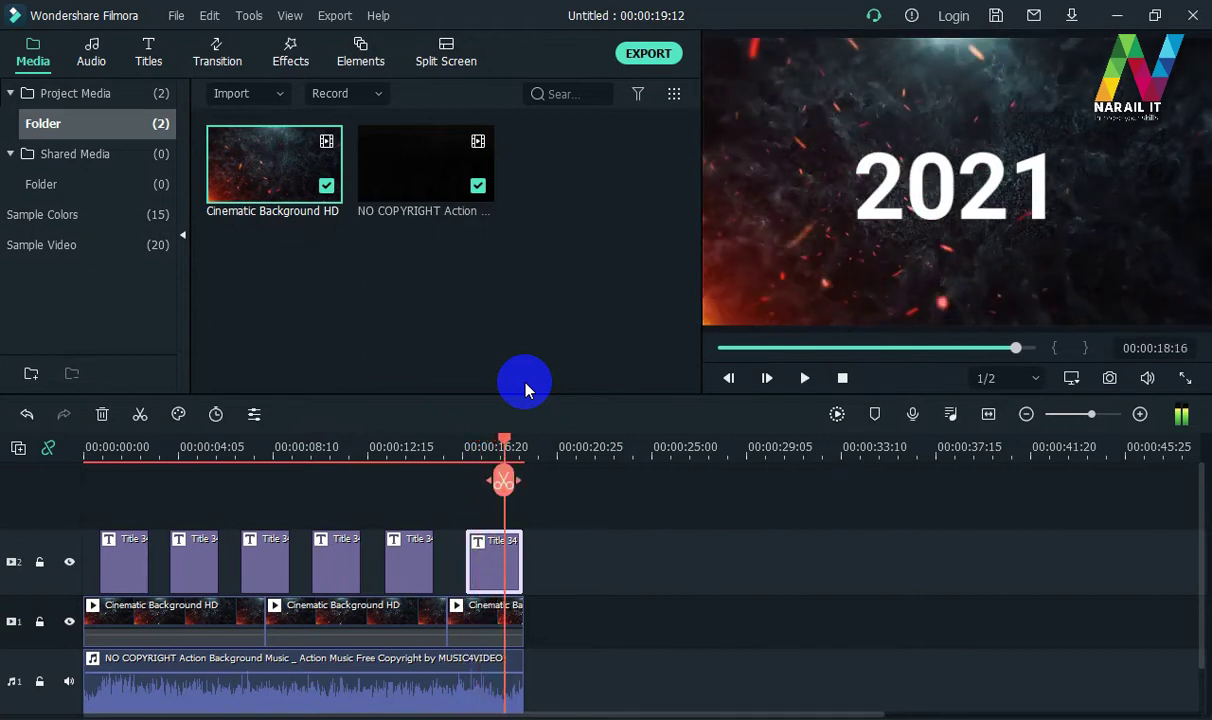
{"action": "left_click", "coordinate": [505, 475]}
{"action": "left_click_drag", "start_coordinate": [505, 440], "coordinate": [118, 478]}
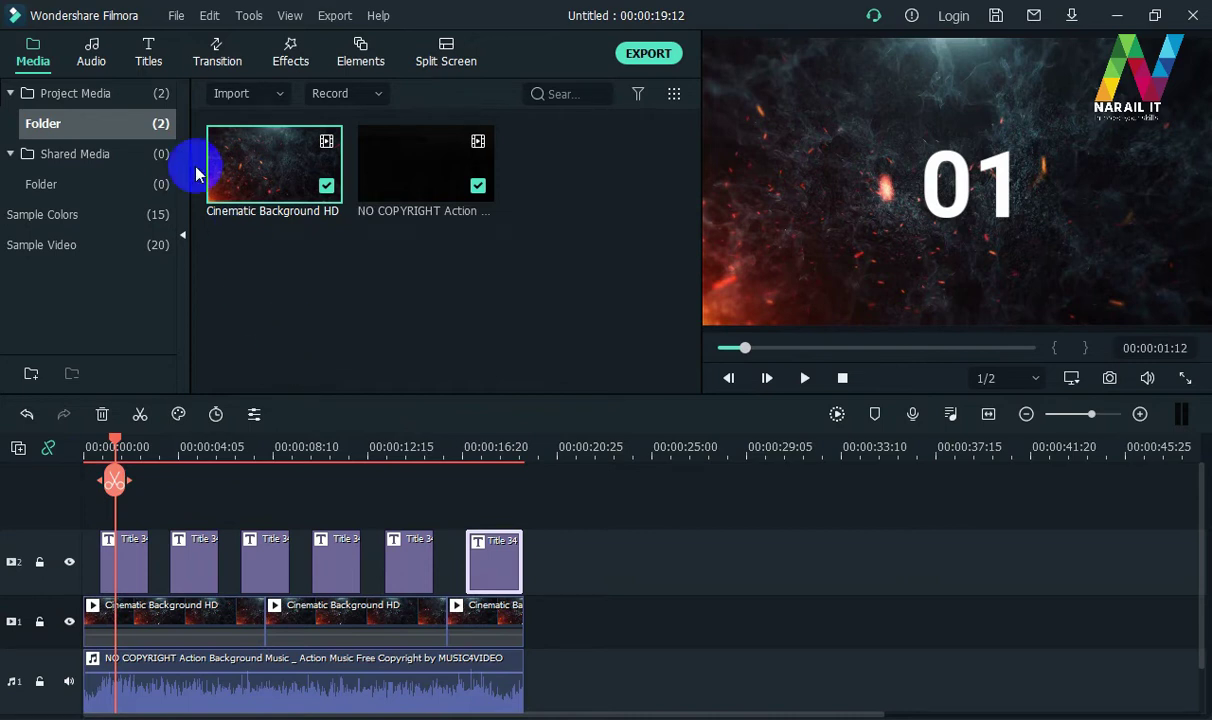
Add the Bokeh Blur 2 overlay effect at the start of a new track above the titles and preview it
{"action": "left_click", "coordinate": [288, 63]}
{"action": "left_click", "coordinate": [95, 195]}
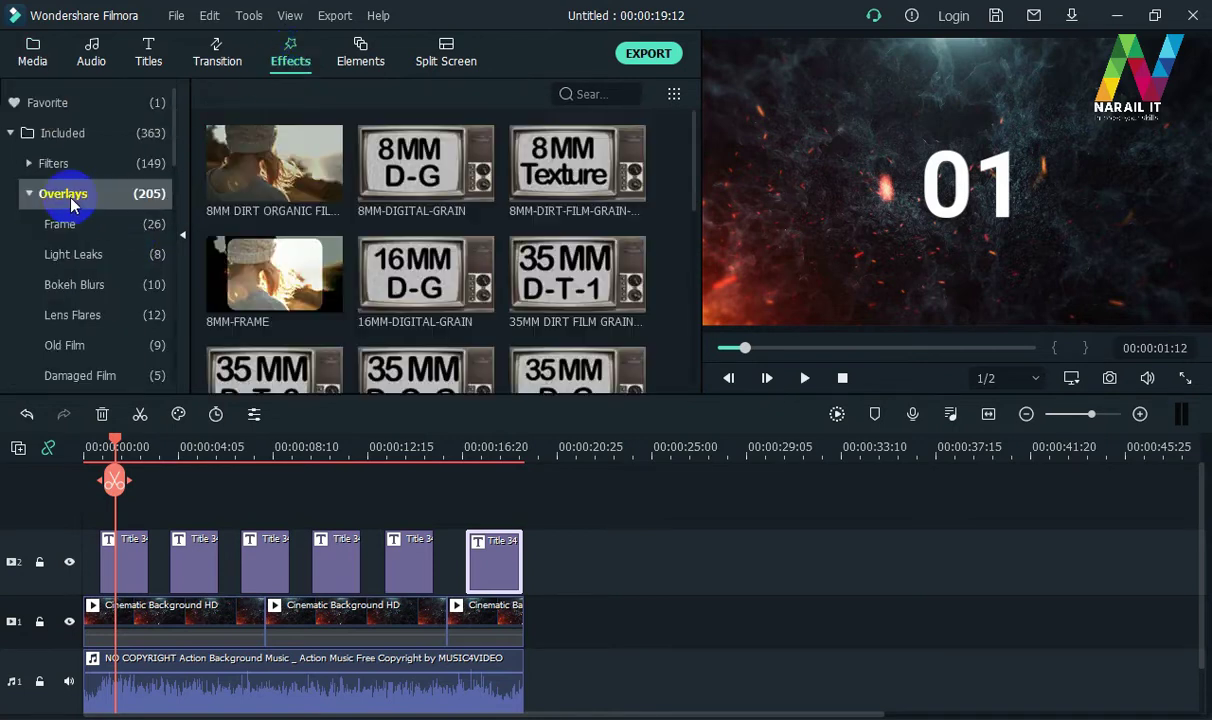
{"action": "scroll", "coordinate": [436, 291], "scroll_direction": "down", "scroll_amount": 5}
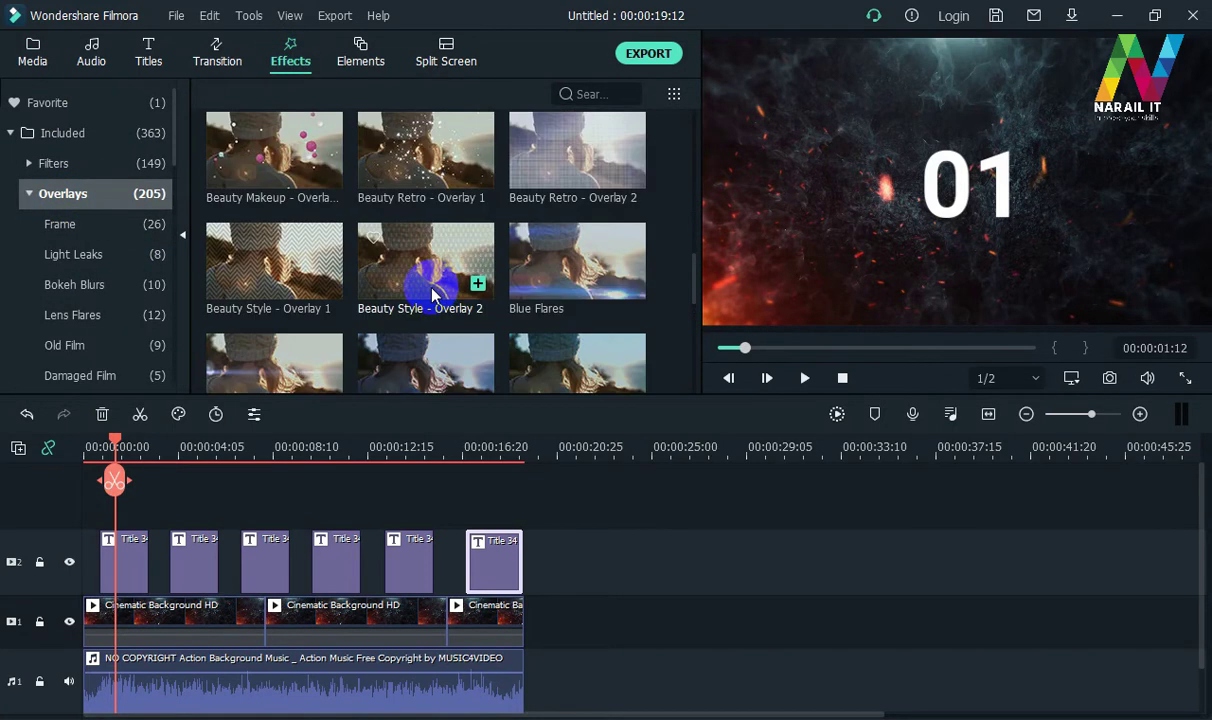
{"action": "scroll", "coordinate": [432, 293], "scroll_direction": "down", "scroll_amount": 10}
{"action": "scroll", "coordinate": [432, 293], "scroll_direction": "down", "scroll_amount": 5}
{"action": "left_click_drag", "start_coordinate": [428, 296], "coordinate": [466, 330]}
{"action": "scroll", "coordinate": [452, 245], "scroll_direction": "up", "scroll_amount": 5}
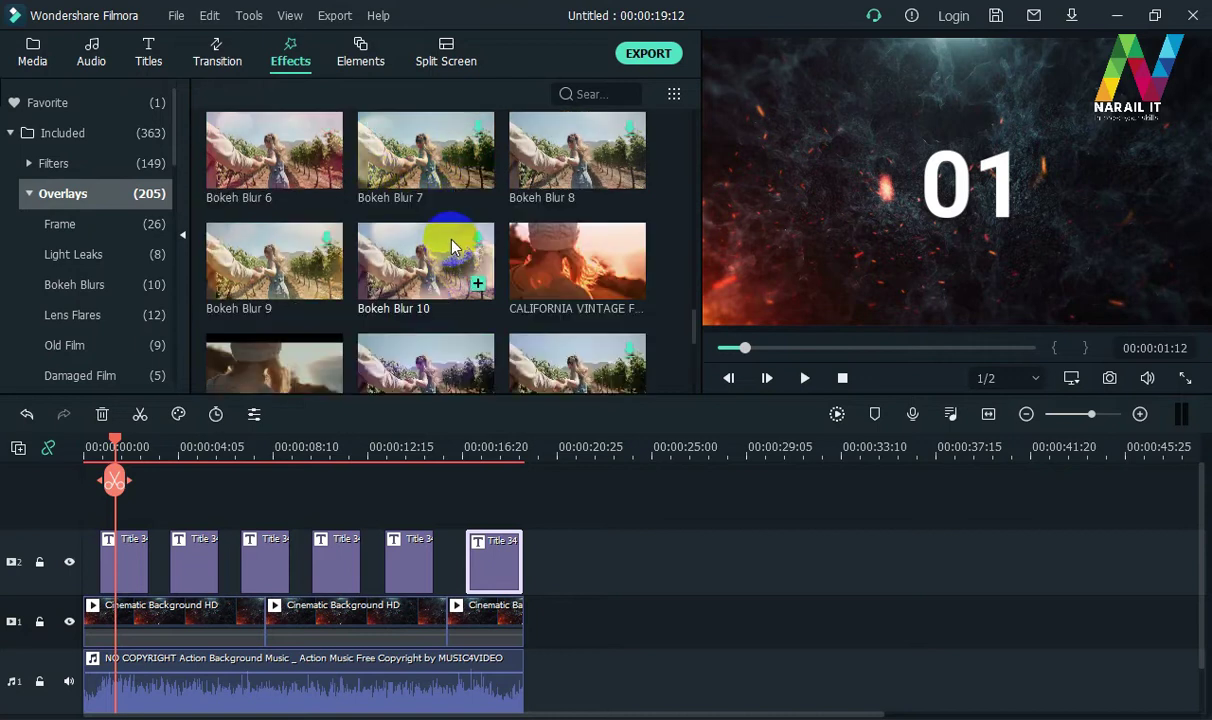
{"action": "scroll", "coordinate": [265, 285], "scroll_direction": "up", "scroll_amount": 2}
{"action": "left_click_drag", "start_coordinate": [433, 222], "coordinate": [5, 505]}
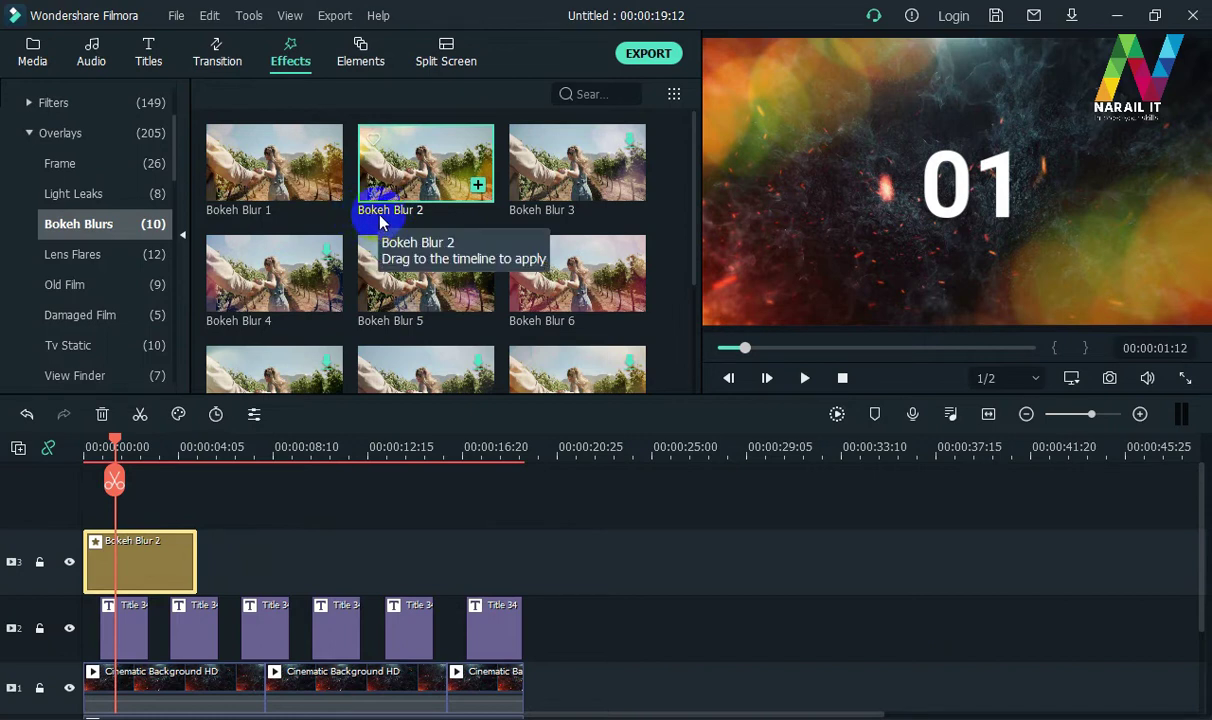
{"action": "key", "text": "space"}
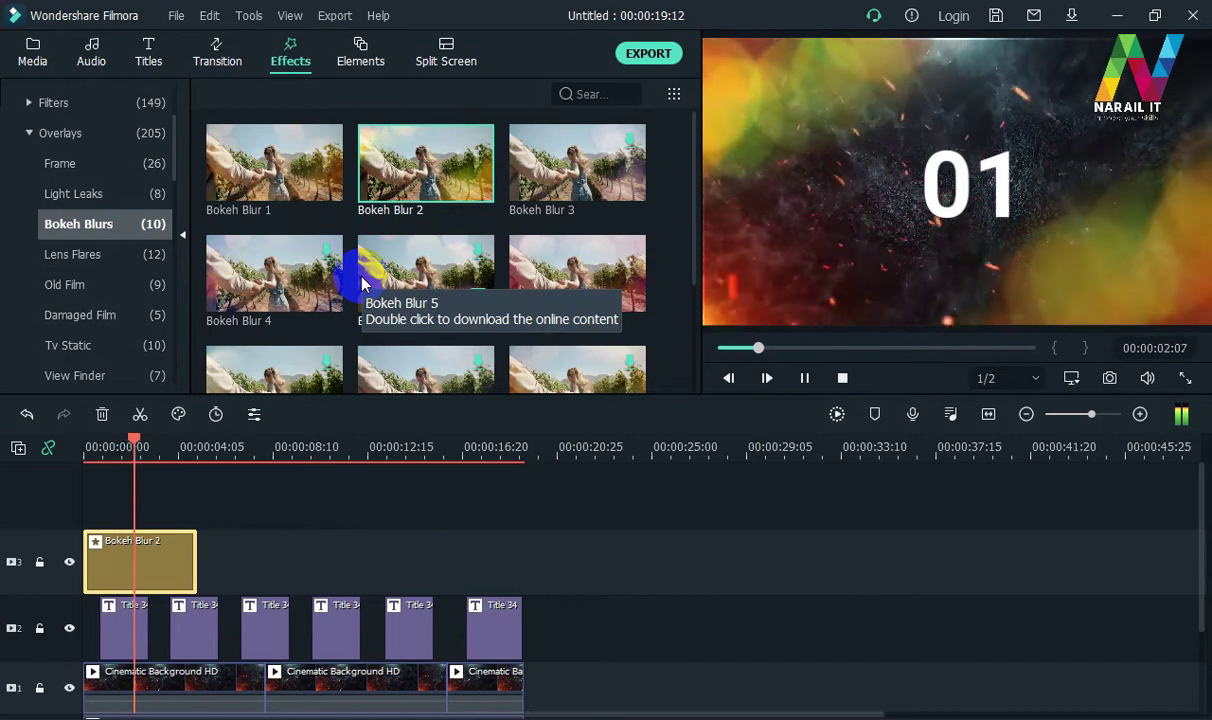
{"action": "key", "text": "space"}
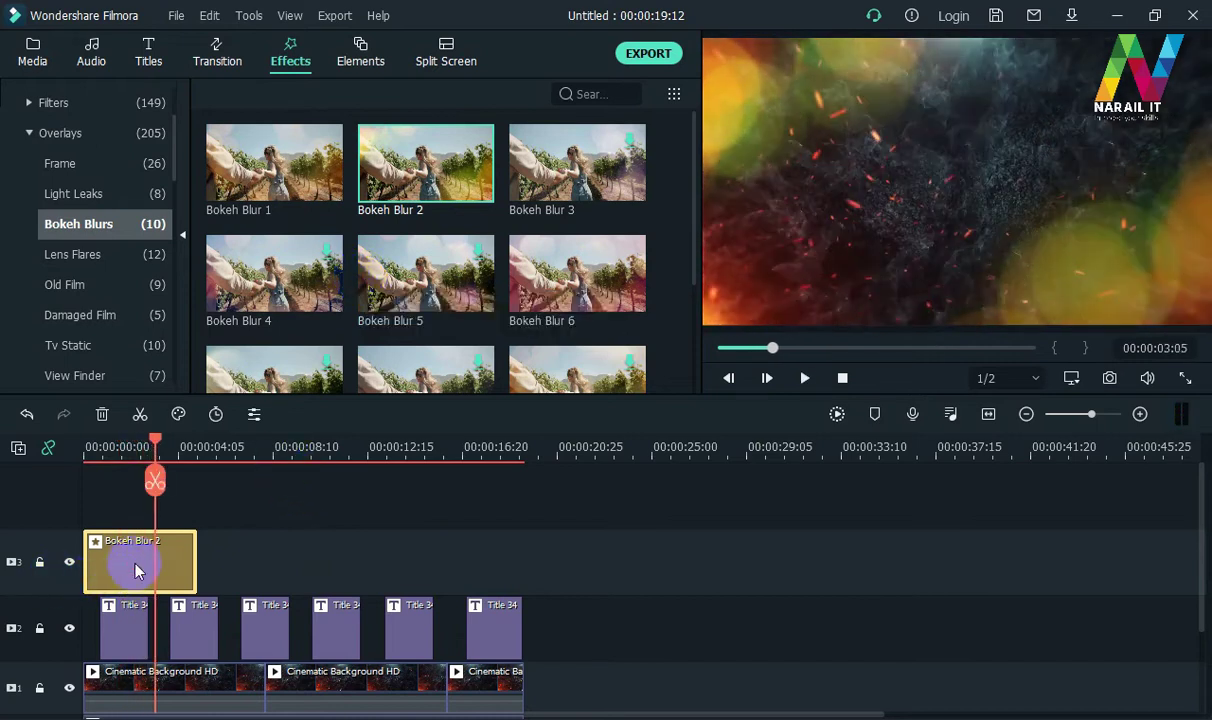
Extend the Bokeh Blur 2 clip to the end of the background video and set its Alpha to 48
{"action": "left_click_drag", "start_coordinate": [199, 581], "coordinate": [527, 583]}
{"action": "double_click", "coordinate": [275, 572]}
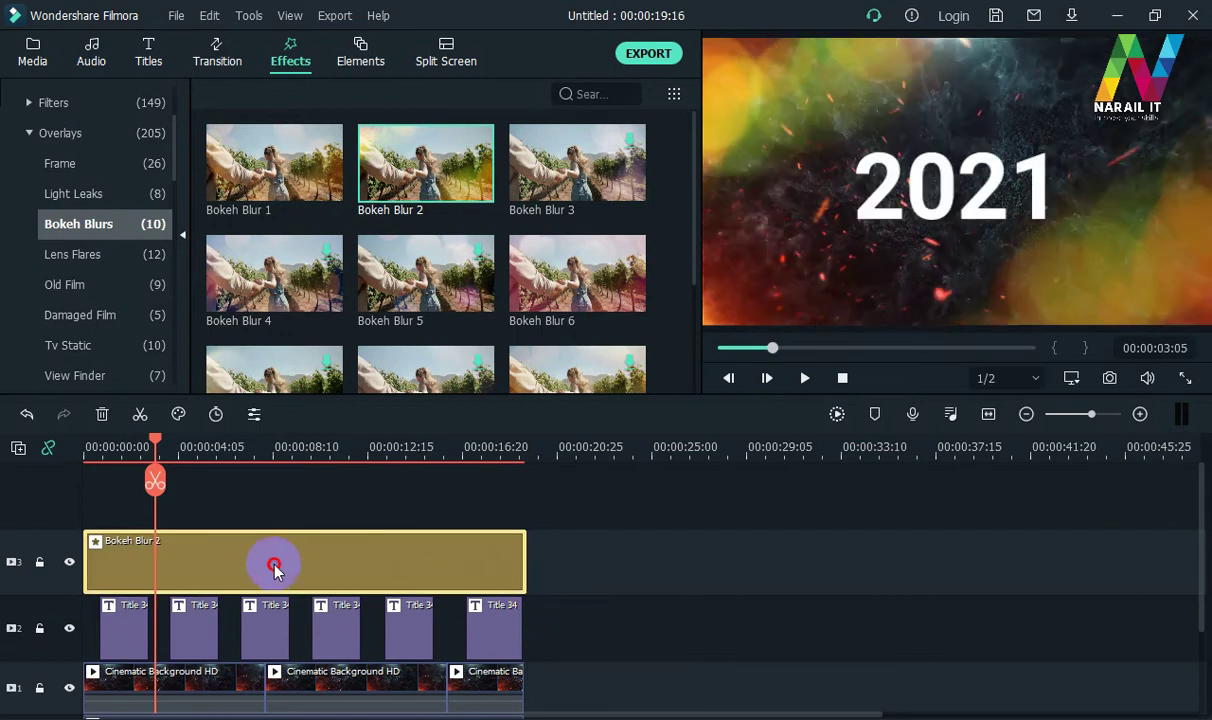
{"action": "left_click", "coordinate": [354, 141]}
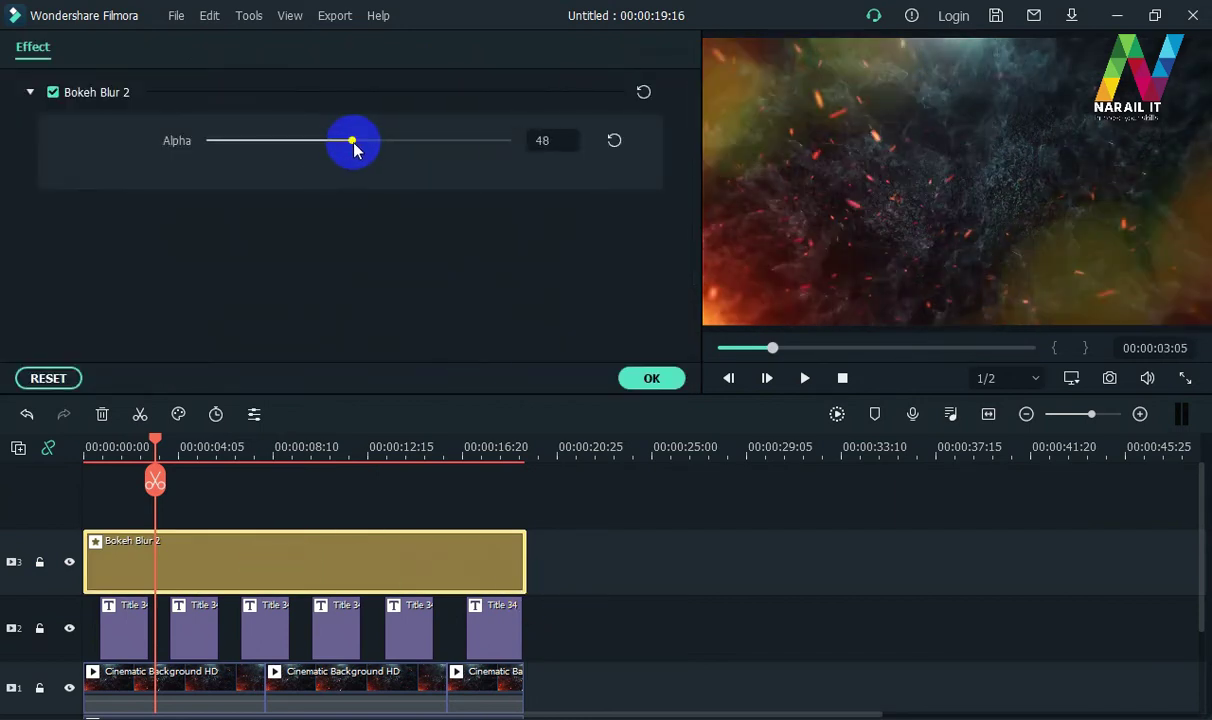
{"action": "left_click", "coordinate": [651, 378]}
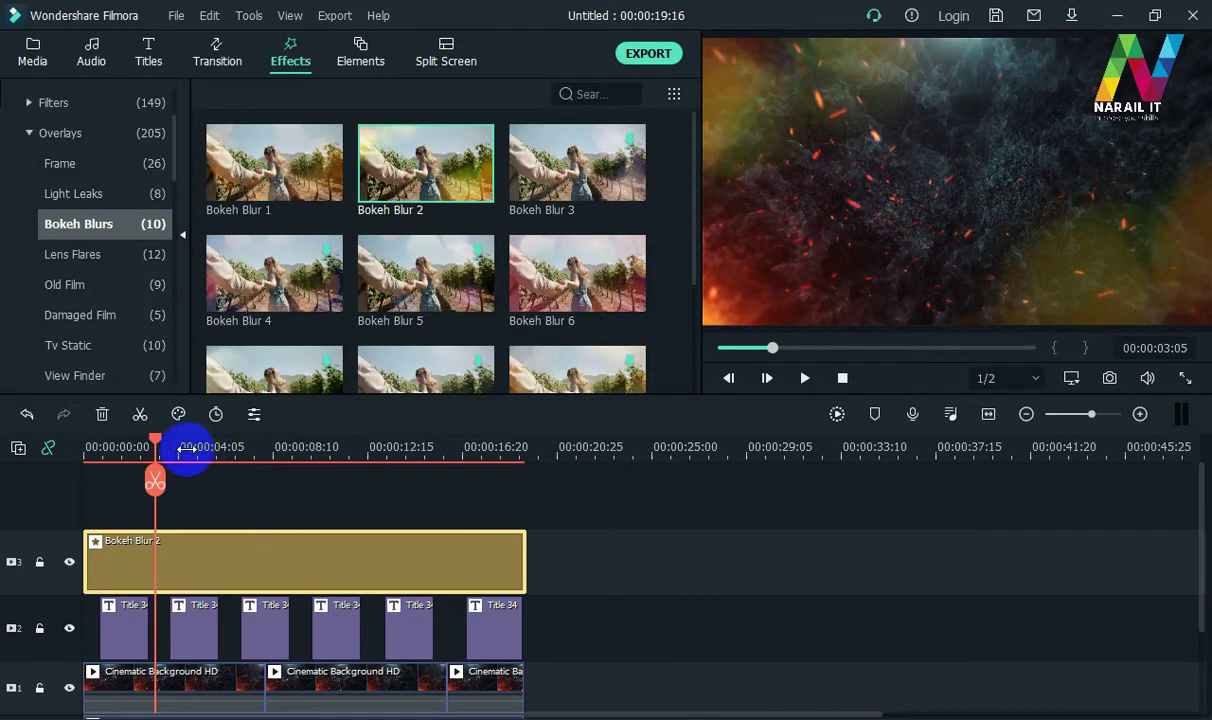
{"action": "left_click_drag", "start_coordinate": [155, 448], "coordinate": [97, 447]}
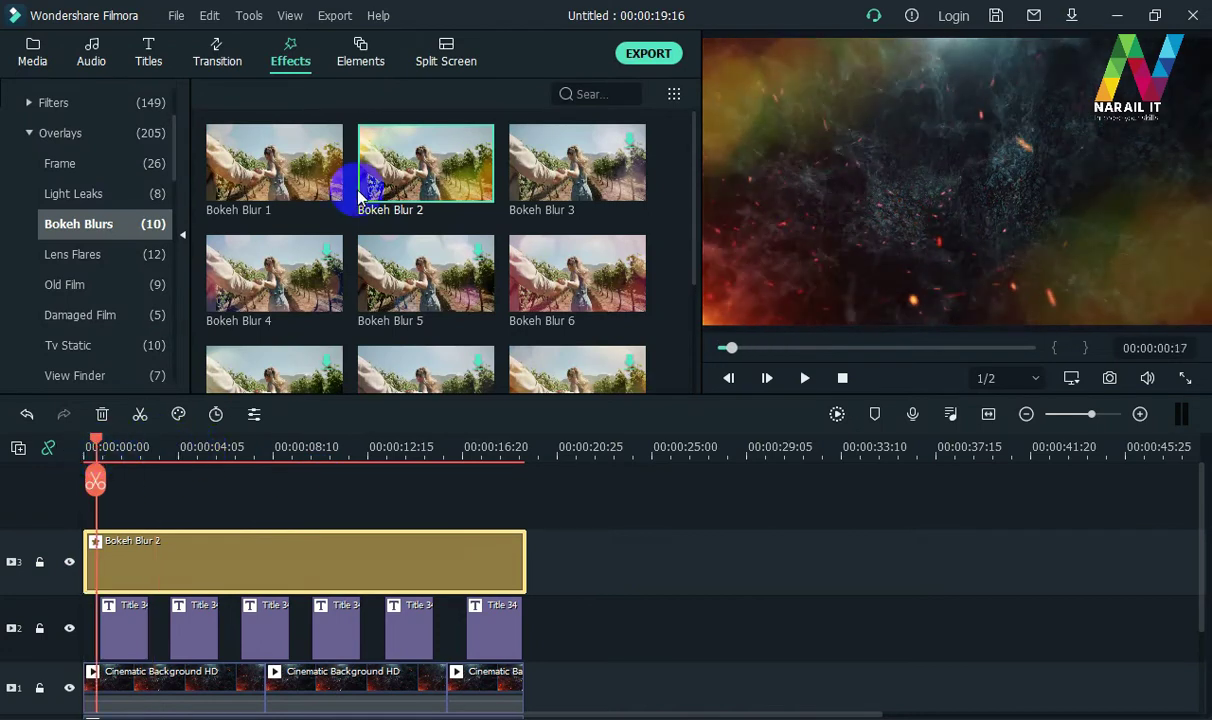
Browse the included elements library for a motion shape to accompany the number titles
{"action": "left_click", "coordinate": [342, 64]}
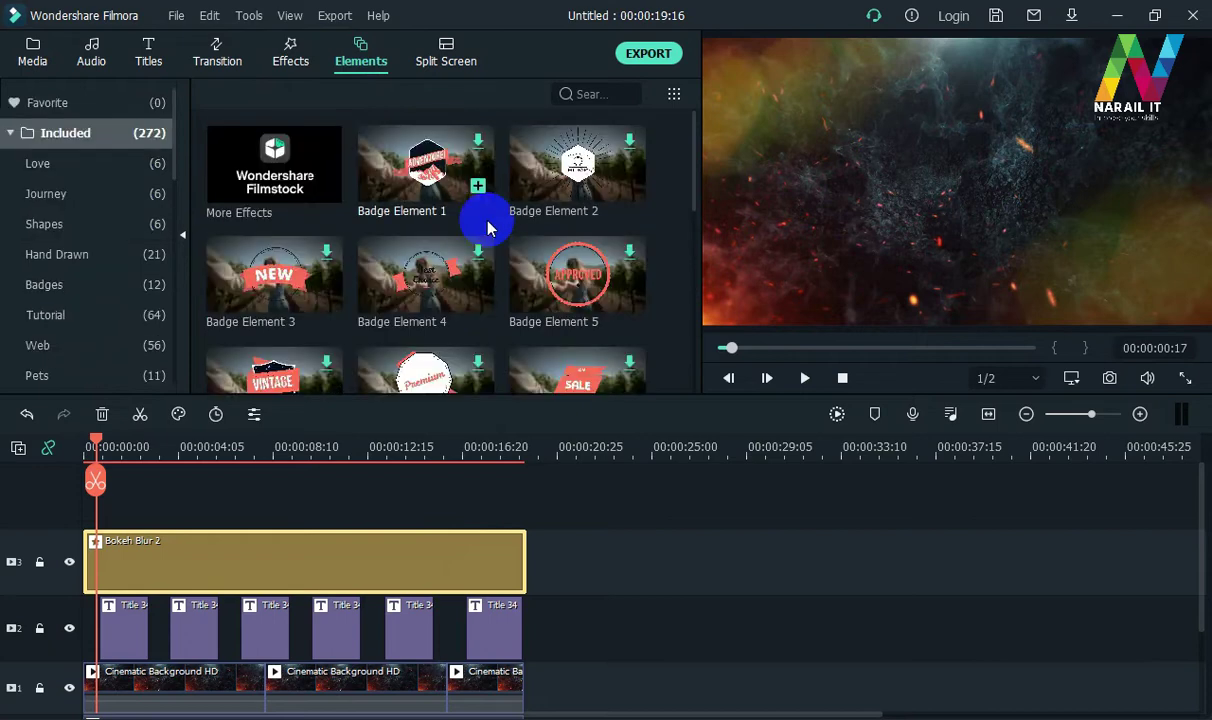
{"action": "scroll", "coordinate": [426, 212], "scroll_direction": "down", "scroll_amount": 3}
{"action": "scroll", "coordinate": [430, 225], "scroll_direction": "down", "scroll_amount": 2}
{"action": "scroll", "coordinate": [438, 240], "scroll_direction": "down", "scroll_amount": 8}
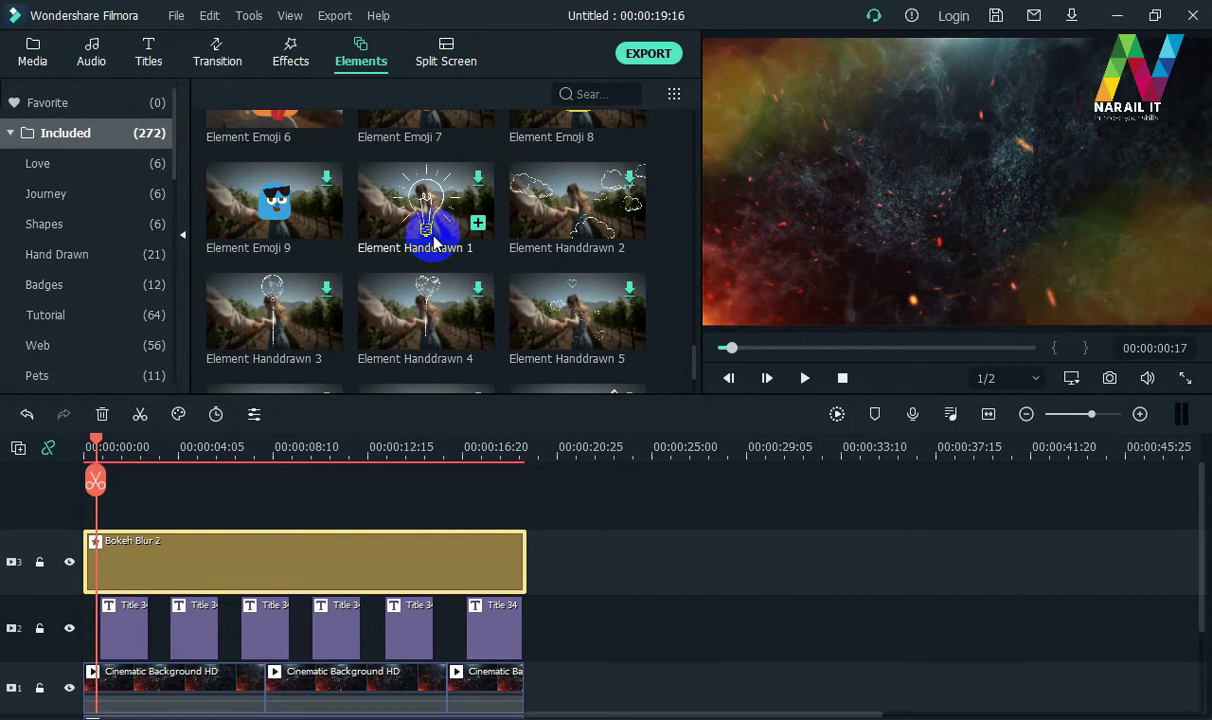
{"action": "scroll", "coordinate": [433, 243], "scroll_direction": "down", "scroll_amount": 8}
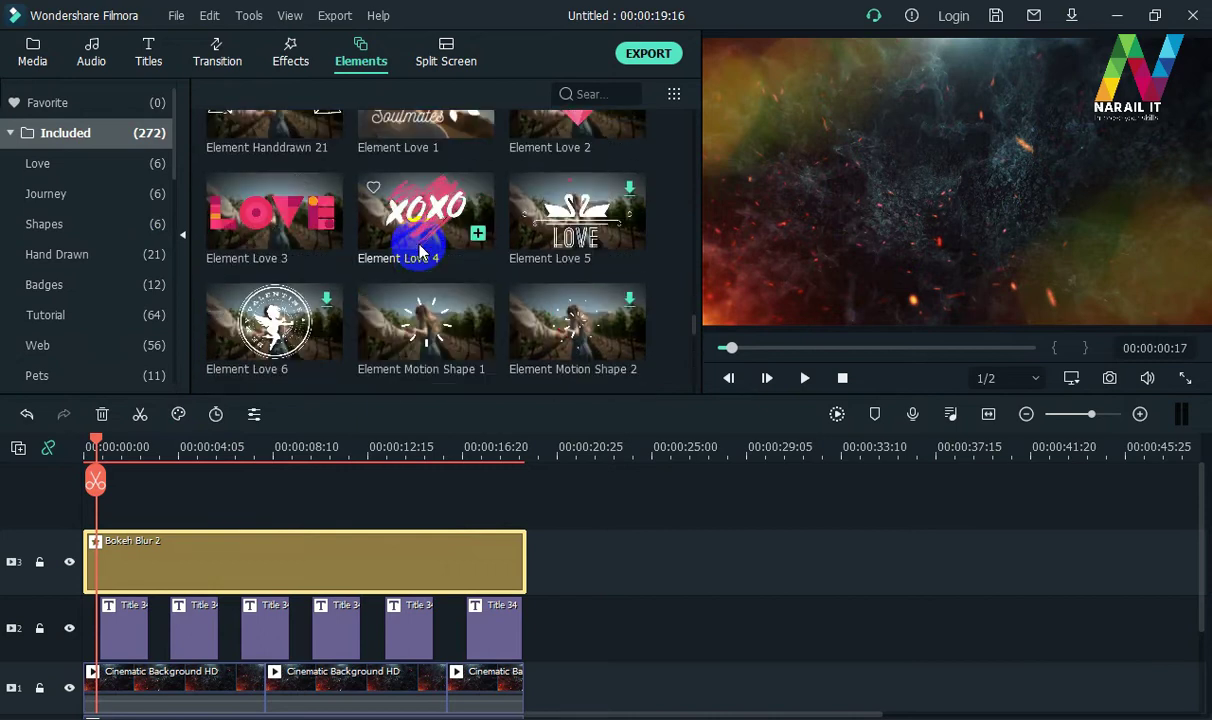
{"action": "scroll", "coordinate": [420, 250], "scroll_direction": "down", "scroll_amount": 3}
{"action": "scroll", "coordinate": [420, 250], "scroll_direction": "up", "scroll_amount": 3}
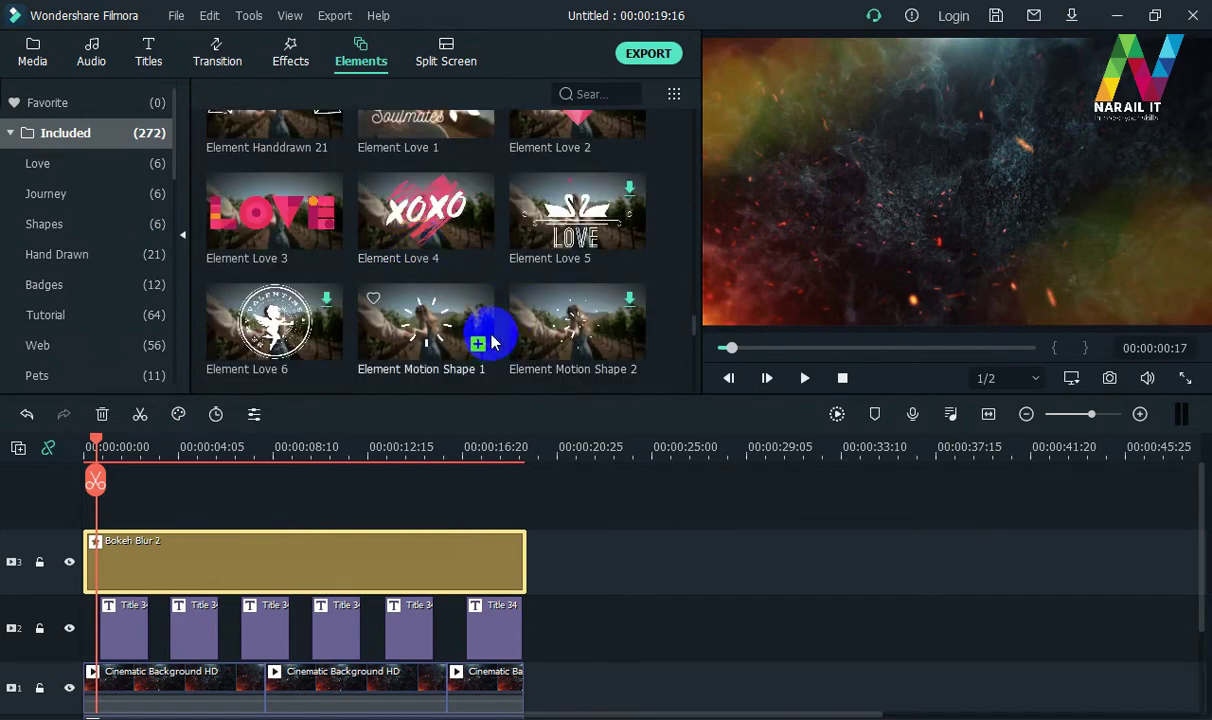
{"action": "scroll", "coordinate": [446, 311], "scroll_direction": "down", "scroll_amount": 5}
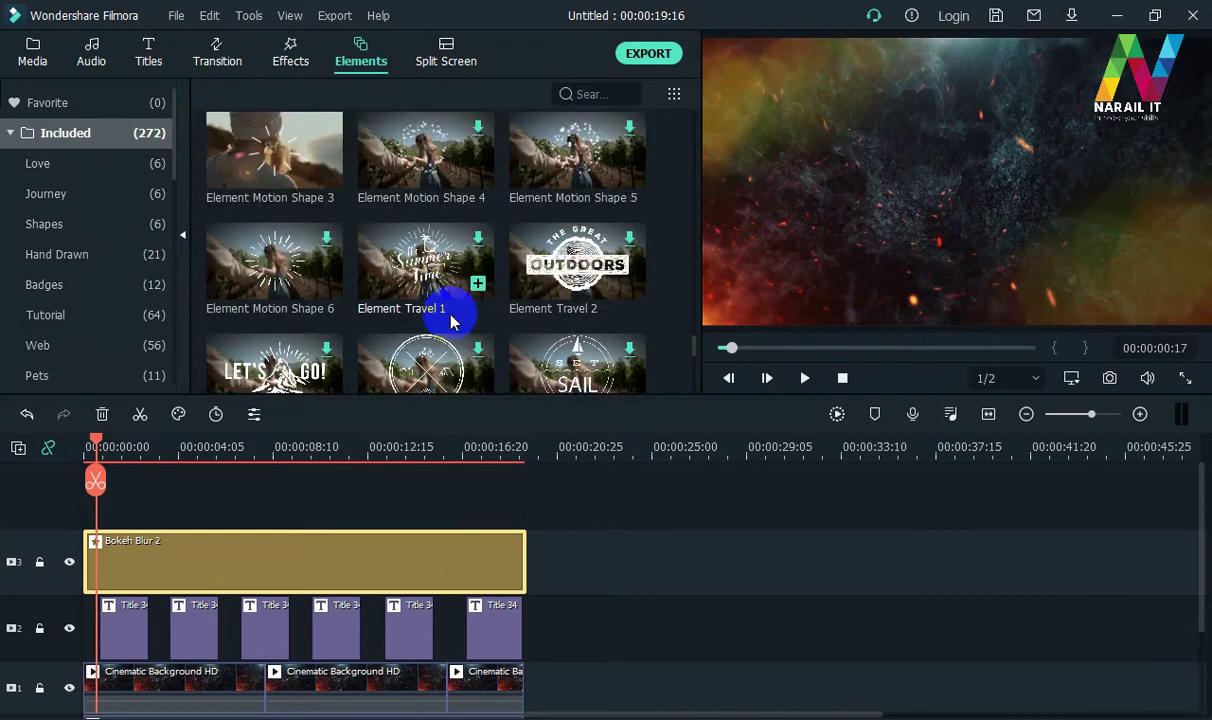
{"action": "scroll", "coordinate": [440, 318], "scroll_direction": "down", "scroll_amount": 5}
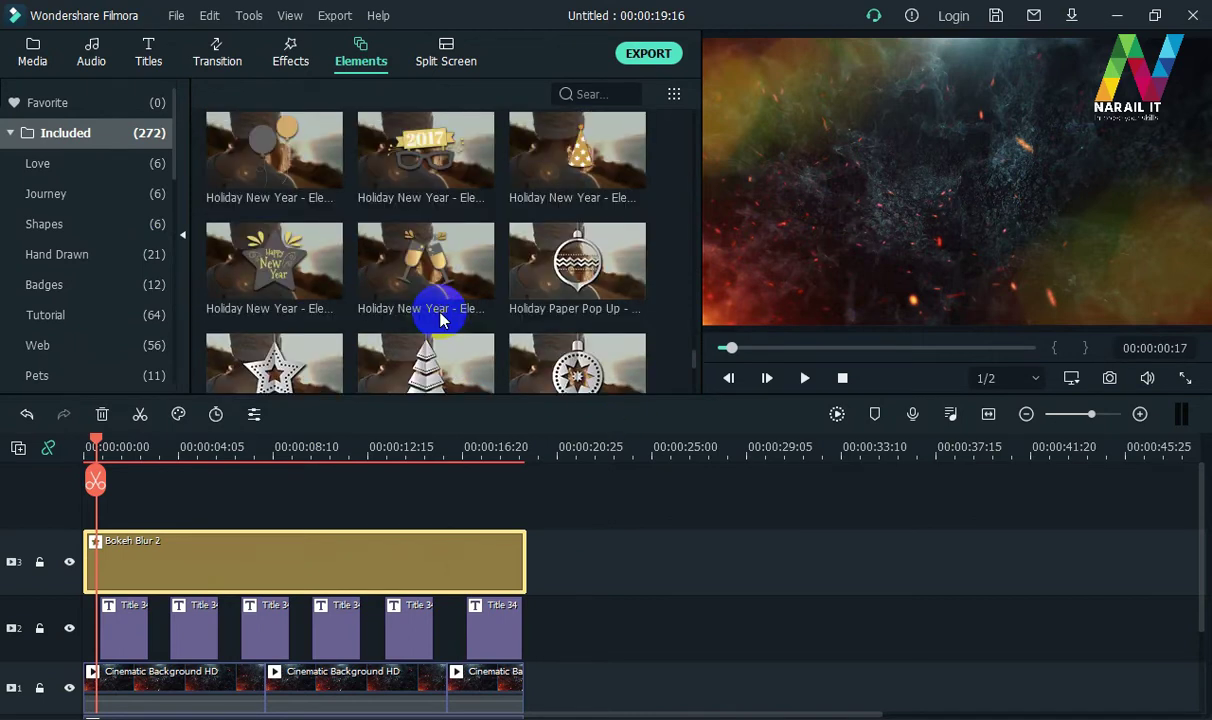
{"action": "scroll", "coordinate": [440, 316], "scroll_direction": "down", "scroll_amount": 8}
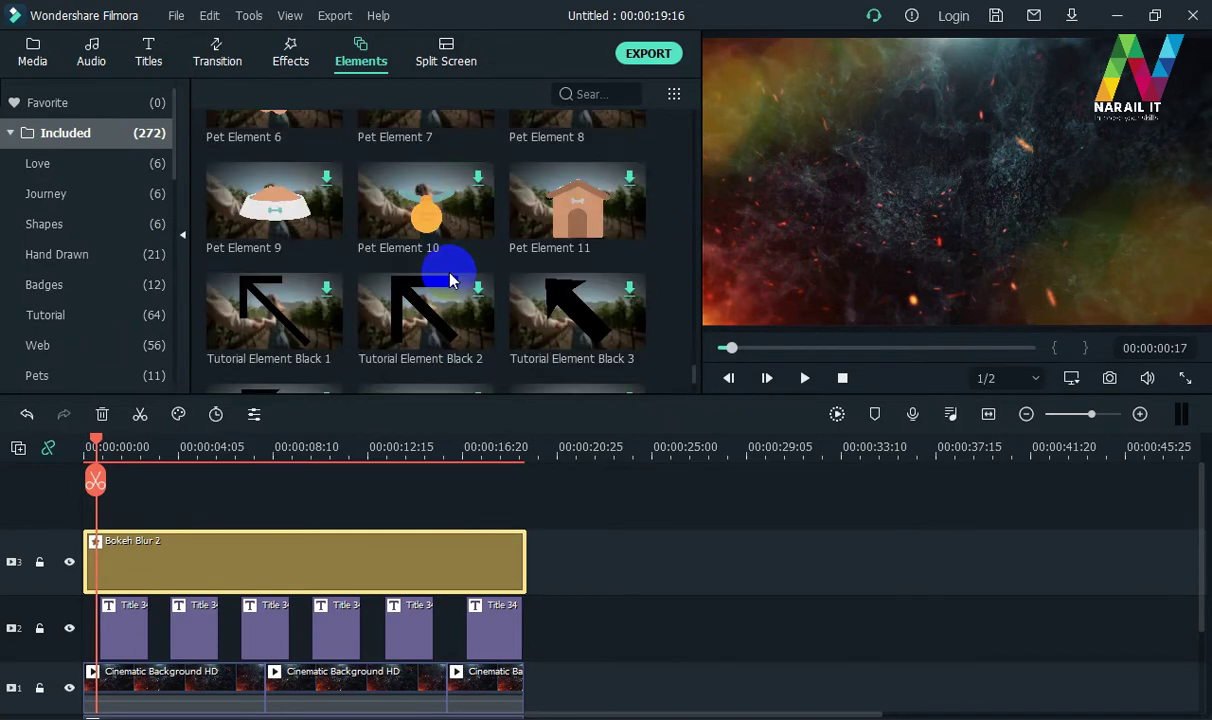
{"action": "scroll", "coordinate": [450, 281], "scroll_direction": "down", "scroll_amount": 8}
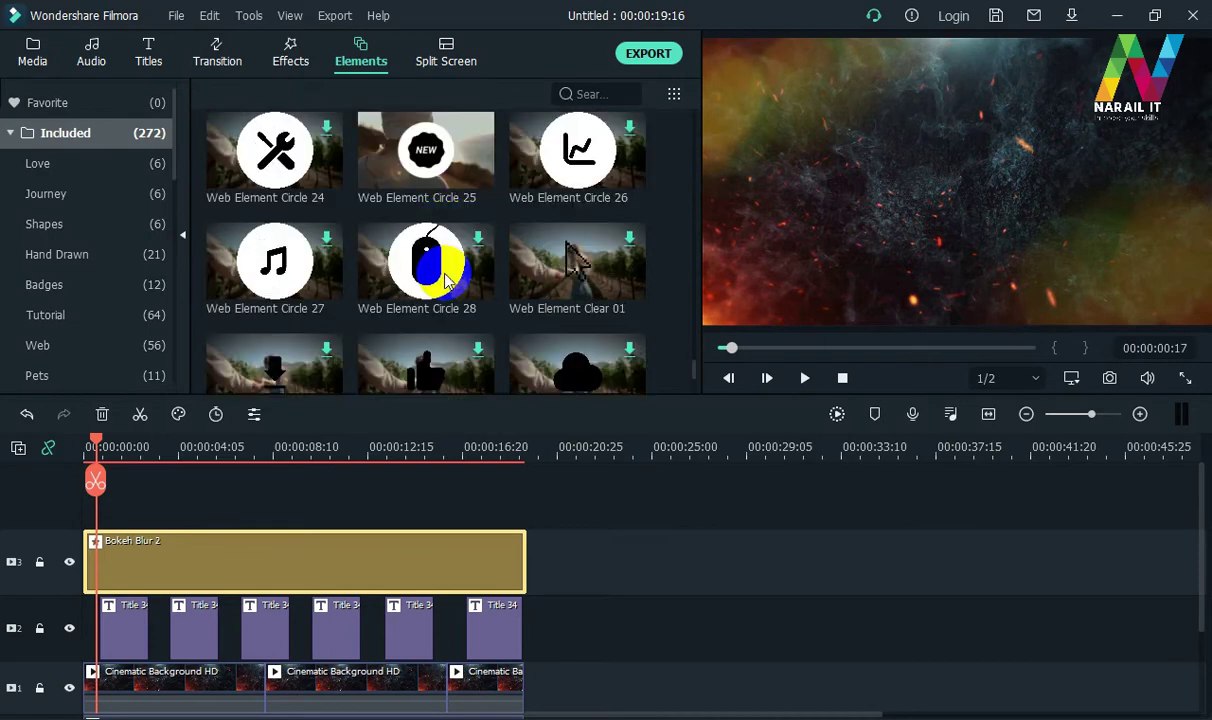
{"action": "scroll", "coordinate": [447, 281], "scroll_direction": "down", "scroll_amount": 3}
{"action": "scroll", "coordinate": [447, 281], "scroll_direction": "up", "scroll_amount": 5}
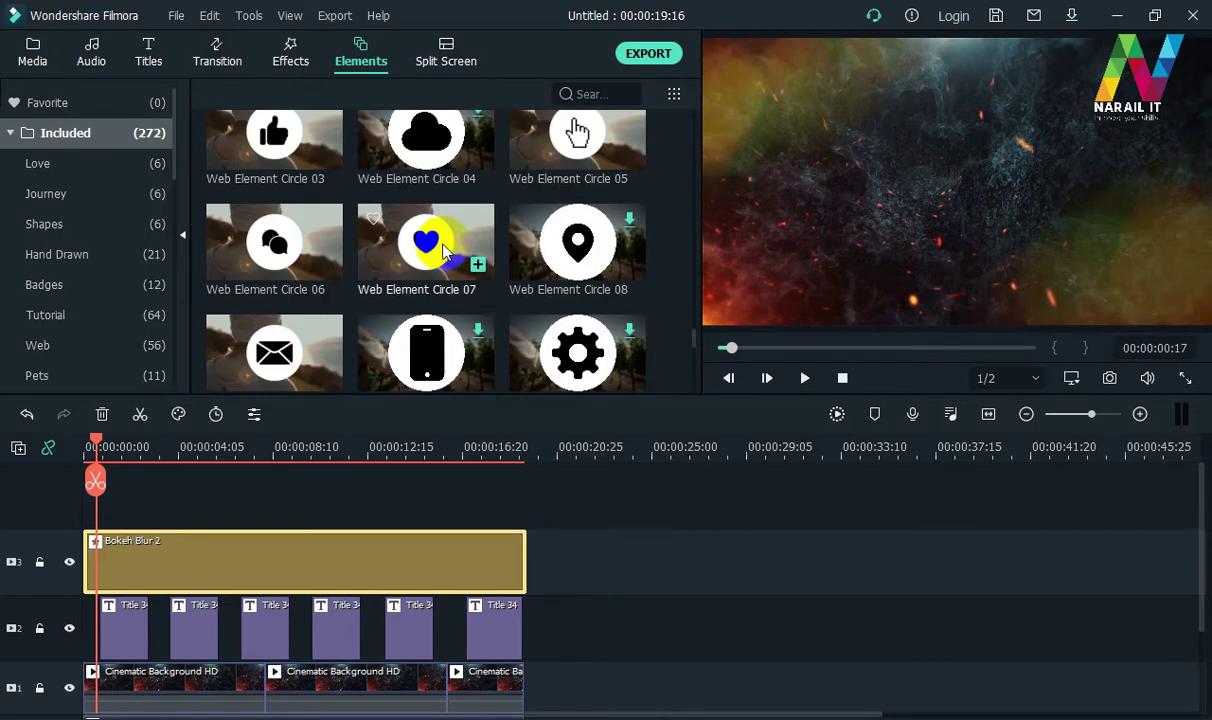
{"action": "scroll", "coordinate": [447, 258], "scroll_direction": "up", "scroll_amount": 5}
{"action": "scroll", "coordinate": [465, 275], "scroll_direction": "up", "scroll_amount": 10}
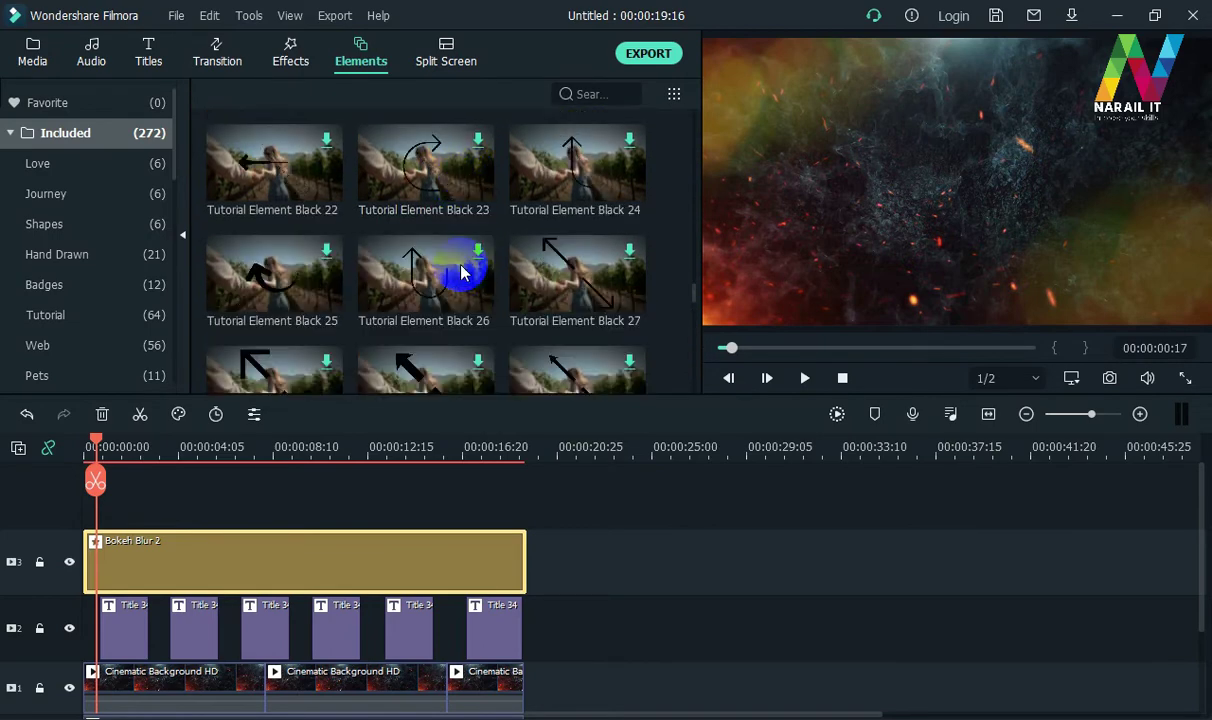
{"action": "scroll", "coordinate": [456, 268], "scroll_direction": "up", "scroll_amount": 8}
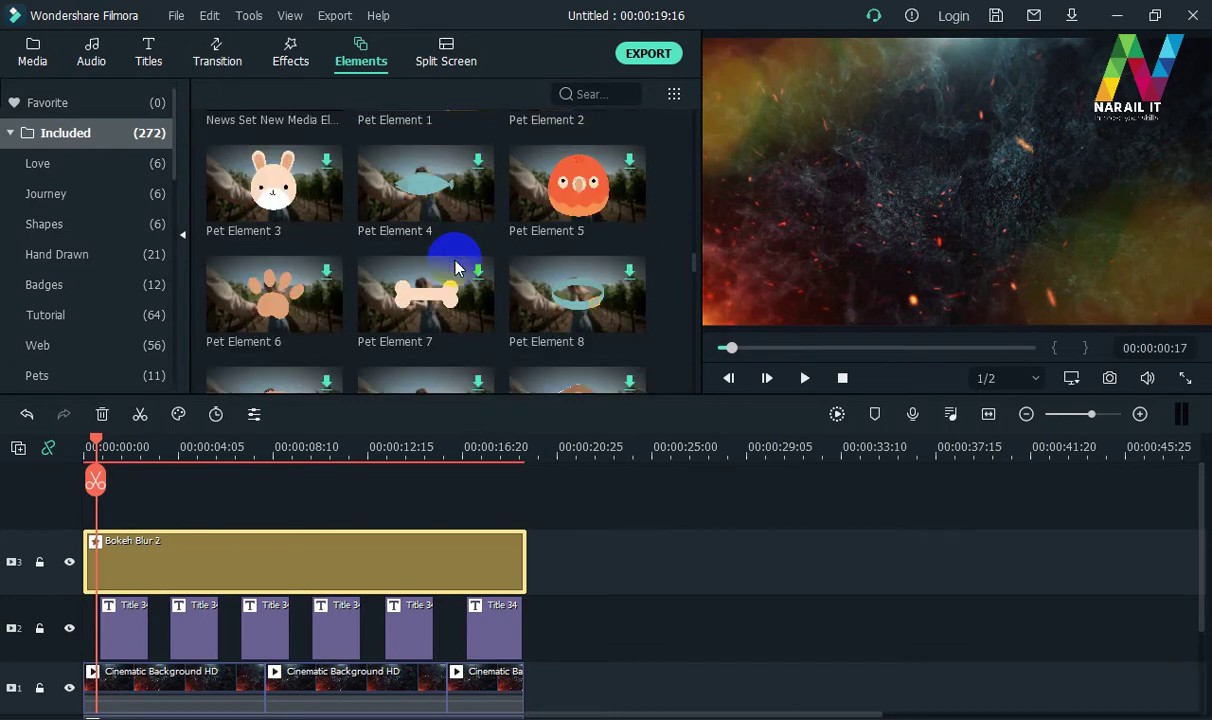
{"action": "scroll", "coordinate": [455, 268], "scroll_direction": "up", "scroll_amount": 10}
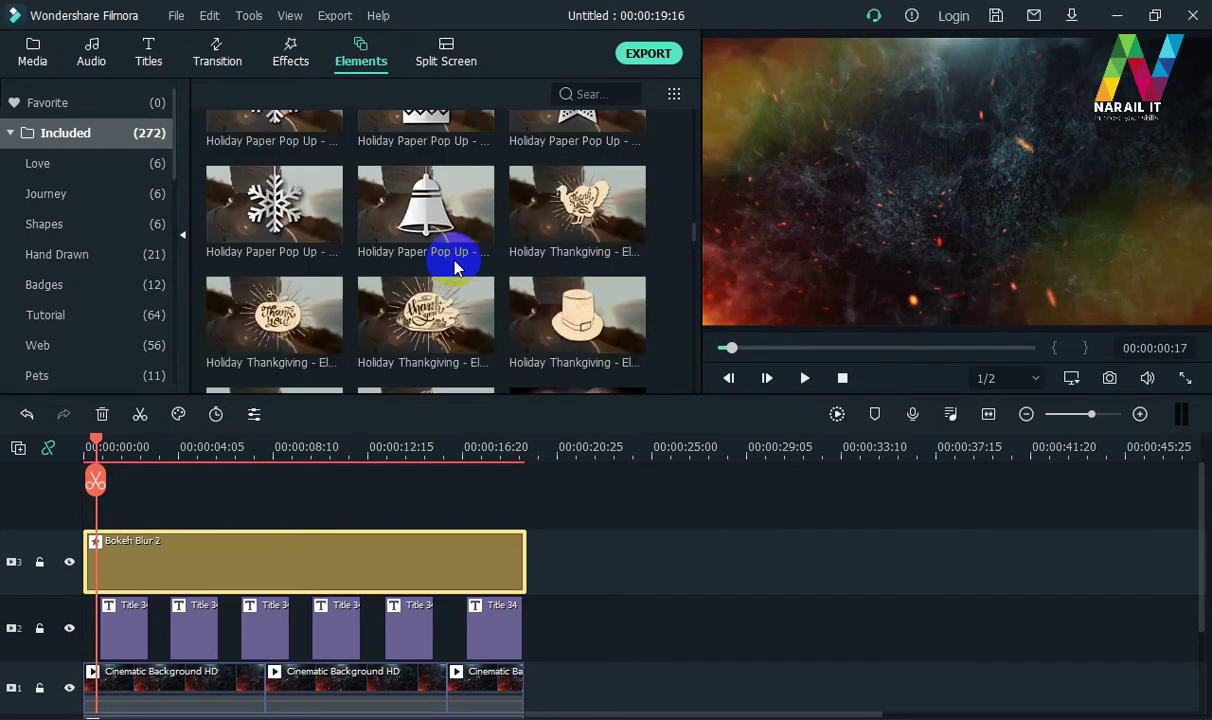
{"action": "scroll", "coordinate": [455, 265], "scroll_direction": "up", "scroll_amount": 10}
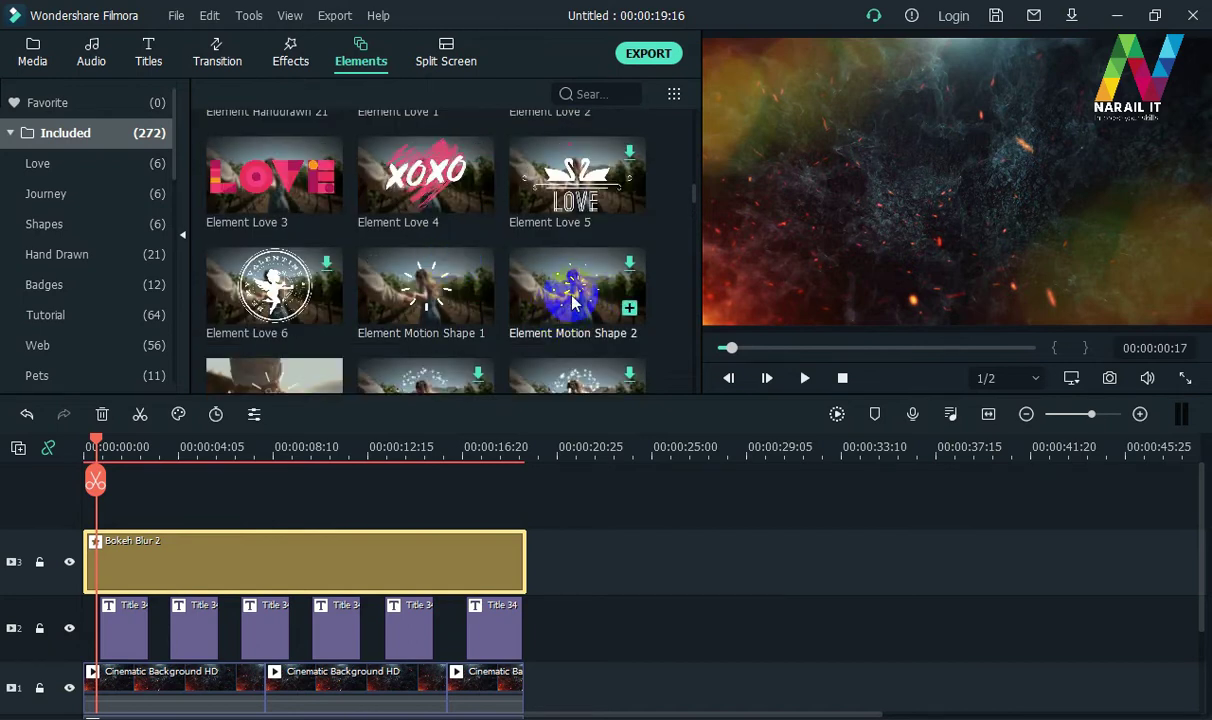
{"action": "scroll", "coordinate": [570, 280], "scroll_direction": "down", "scroll_amount": 3}
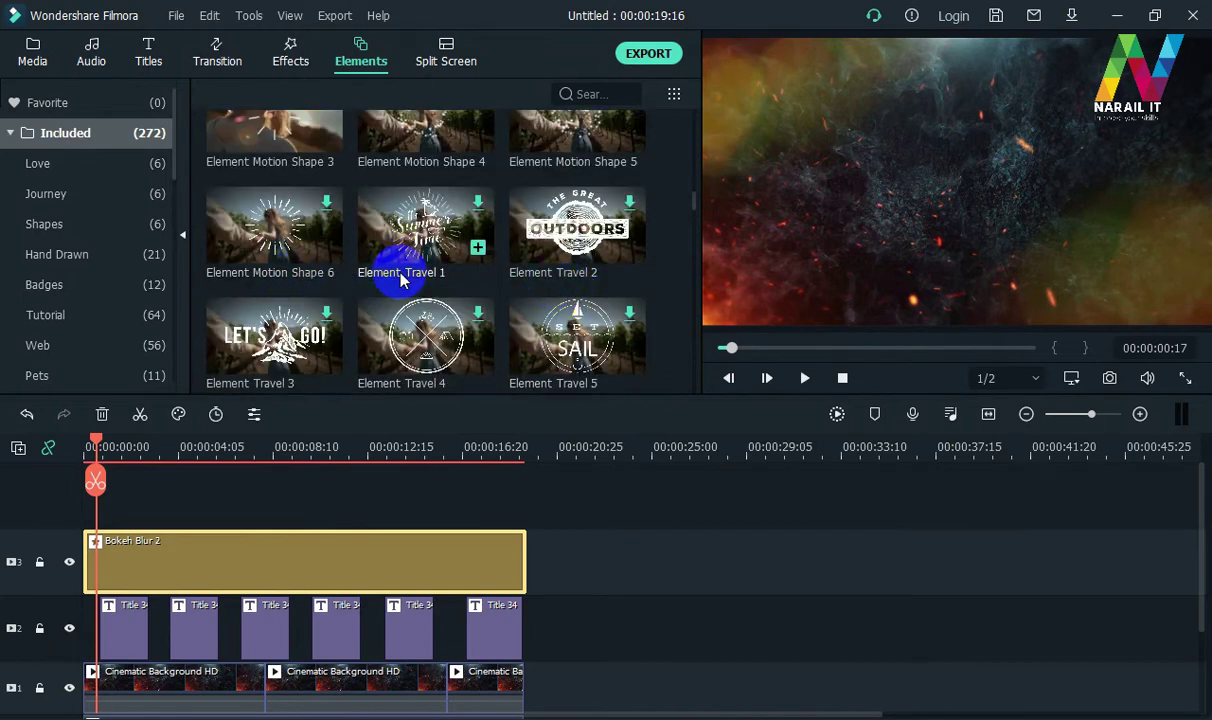
{"action": "scroll", "coordinate": [590, 278], "scroll_direction": "up", "scroll_amount": 3}
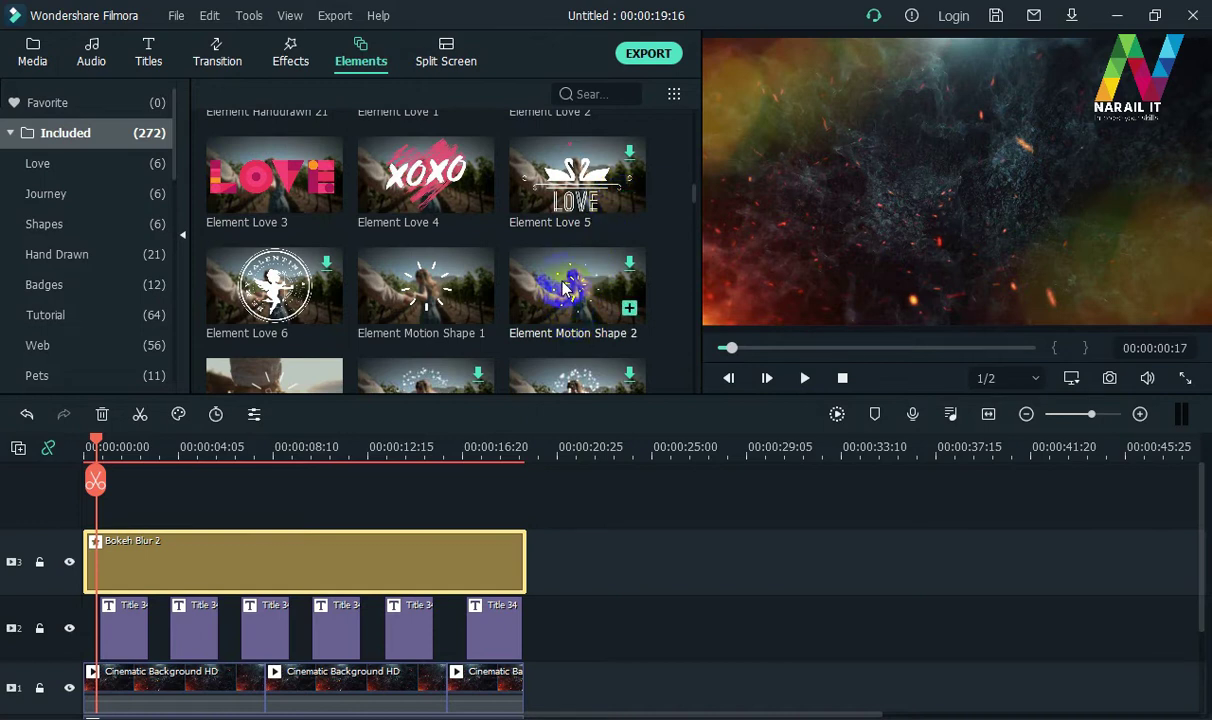
Try Element Motion Shape 2 on a new track above the 01 title, preview it and delete the clip
{"action": "left_click_drag", "start_coordinate": [565, 288], "coordinate": [100, 515]}
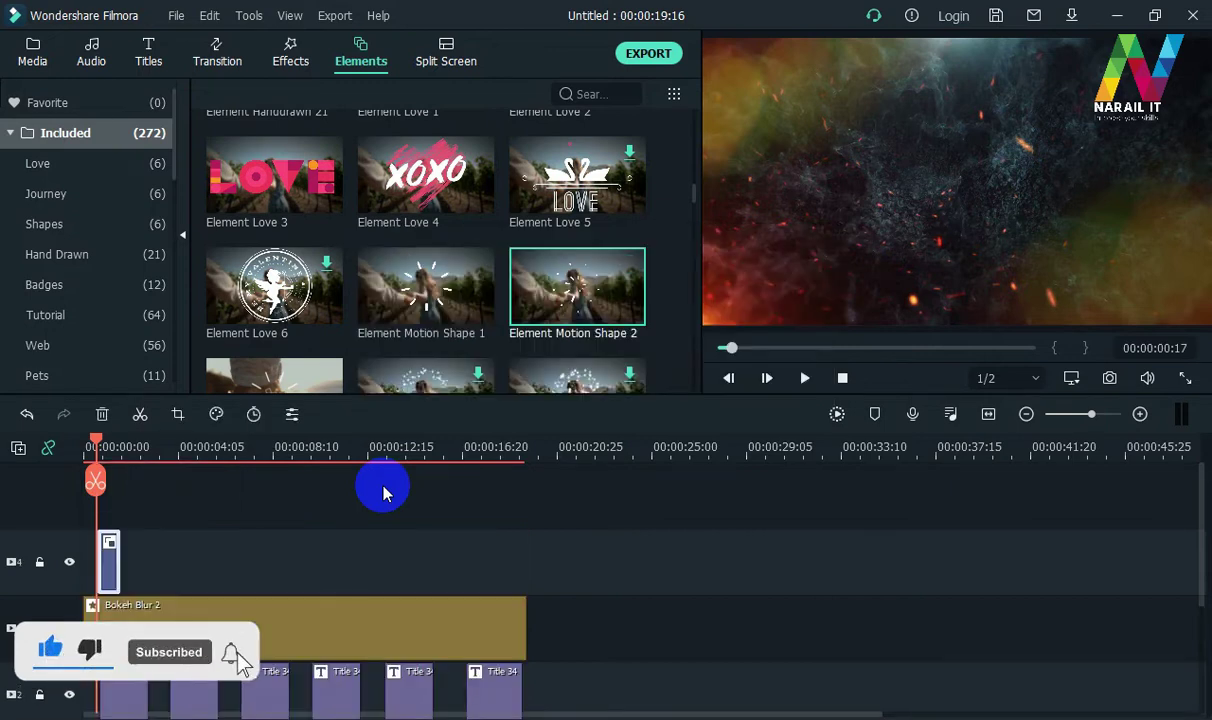
{"action": "key", "text": "space"}
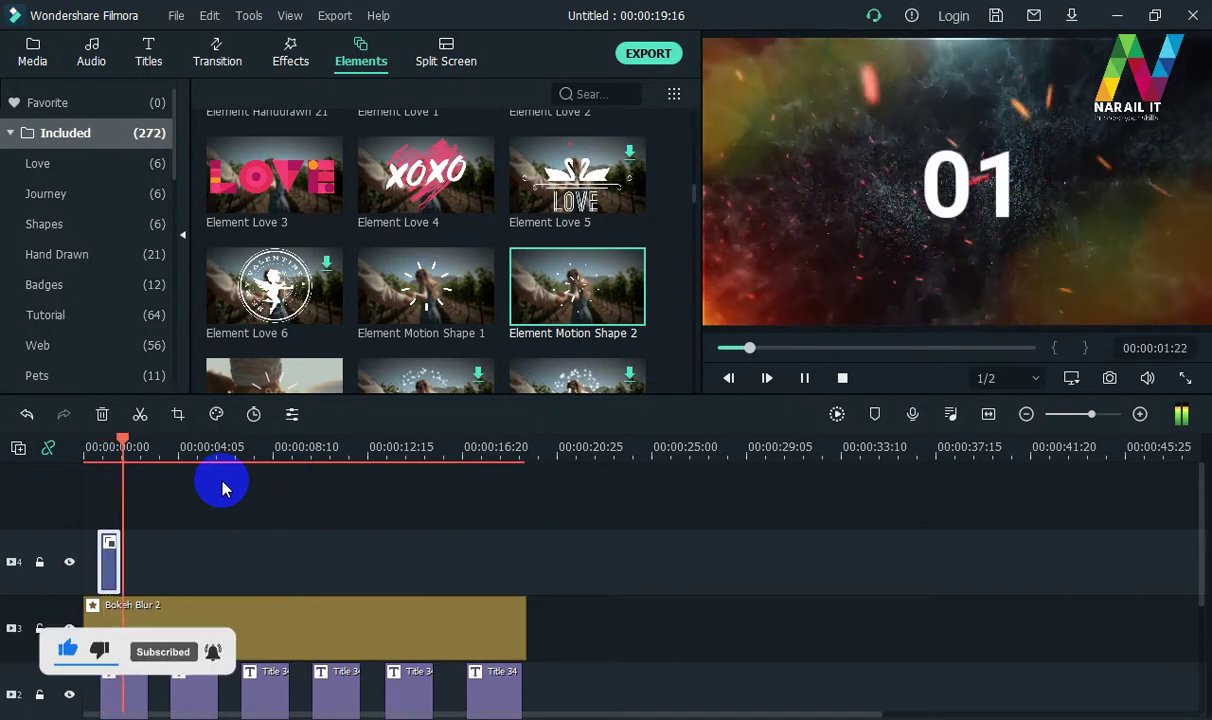
{"action": "left_click", "coordinate": [113, 573]}
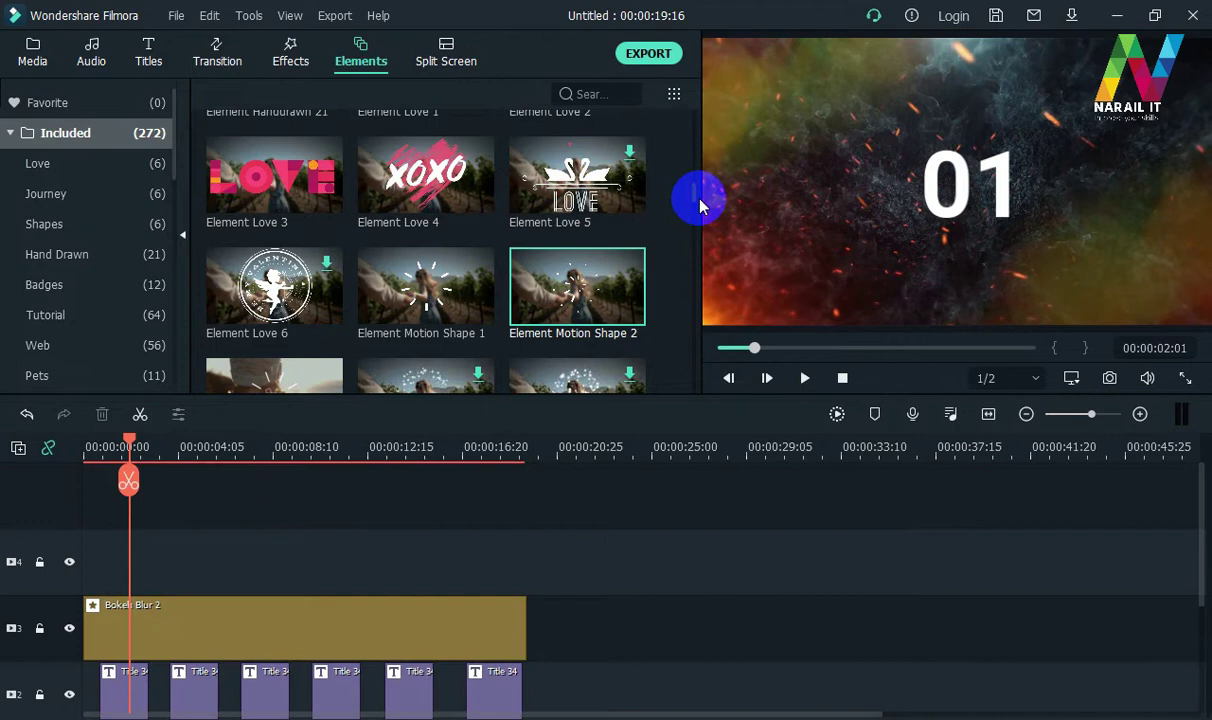
Add Element Motion Shape 3 on the track above the overlay, align it with the 01 title's start and preview it
{"action": "scroll", "coordinate": [695, 200], "scroll_direction": "down", "scroll_amount": 1}
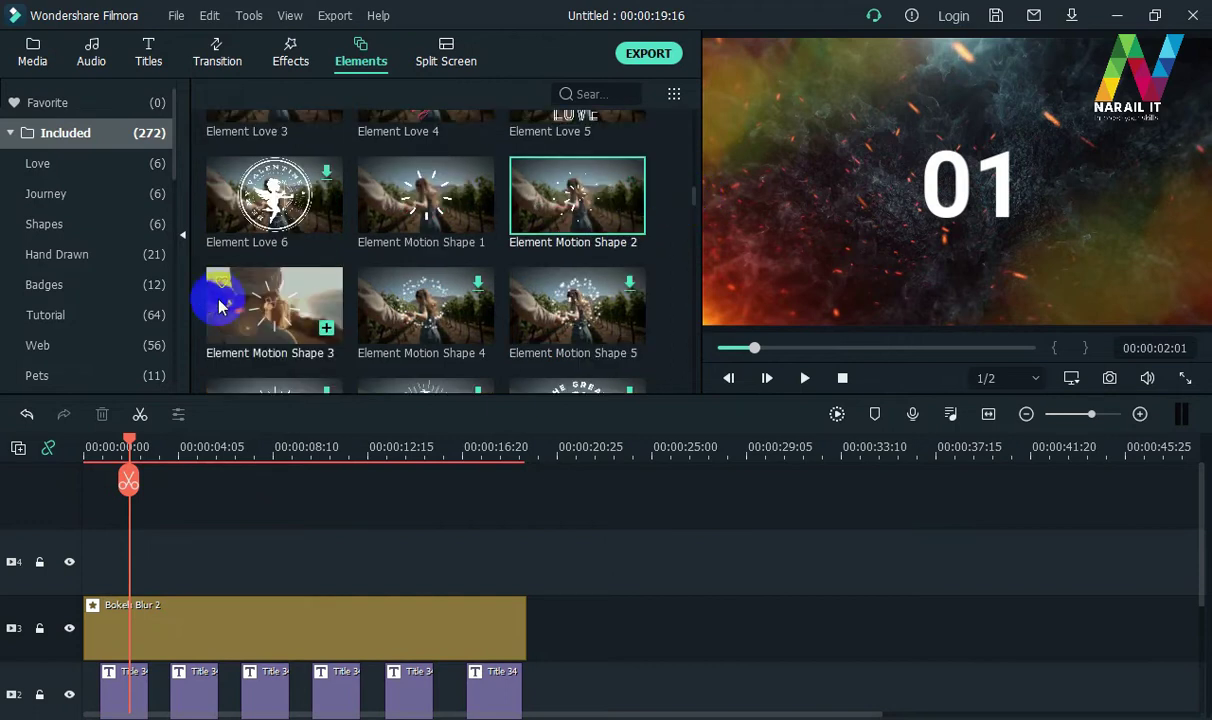
{"action": "left_click_drag", "start_coordinate": [277, 303], "coordinate": [108, 570]}
{"action": "left_click_drag", "start_coordinate": [130, 446], "coordinate": [103, 452]}
{"action": "key", "text": "space"}
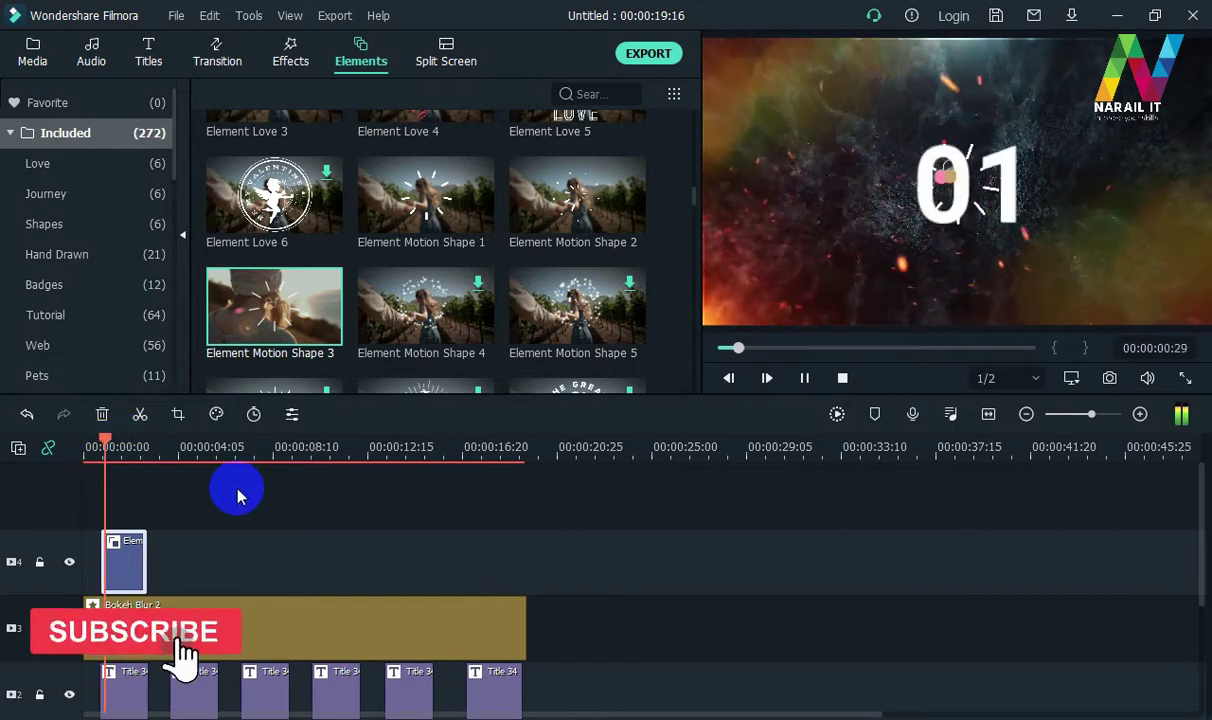
{"action": "key", "text": "space"}
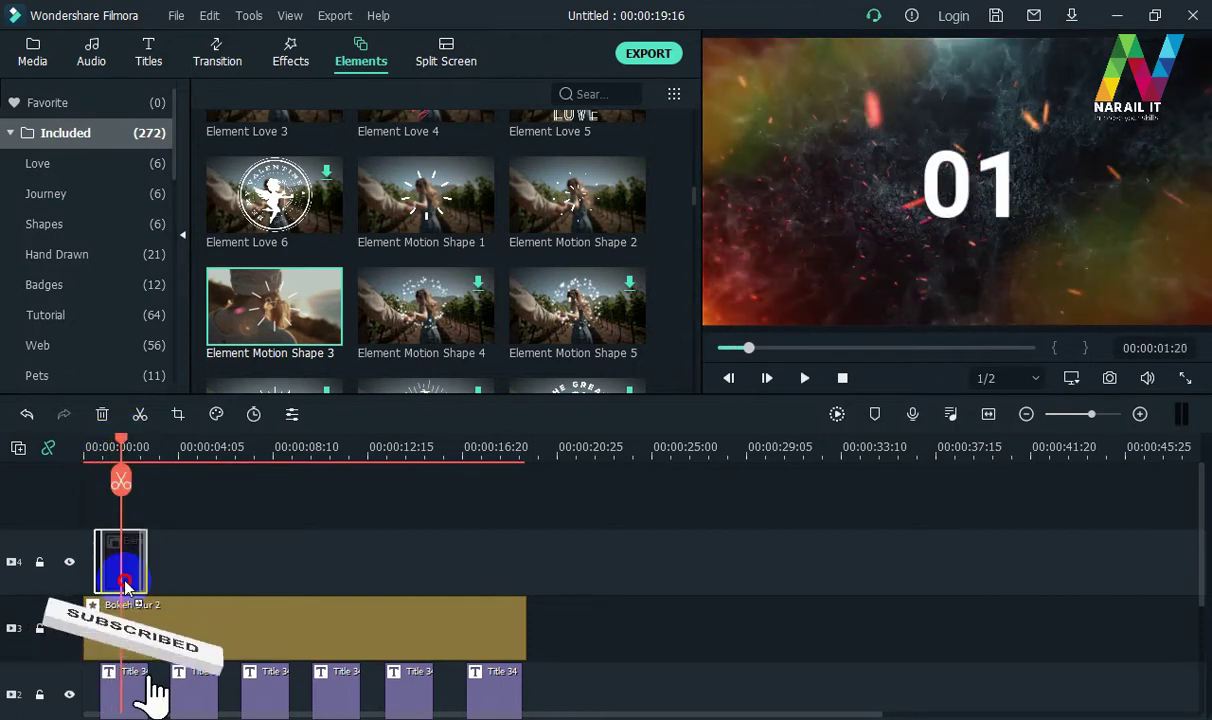
{"action": "left_click_drag", "start_coordinate": [121, 447], "coordinate": [91, 447]}
{"action": "key", "text": "space"}
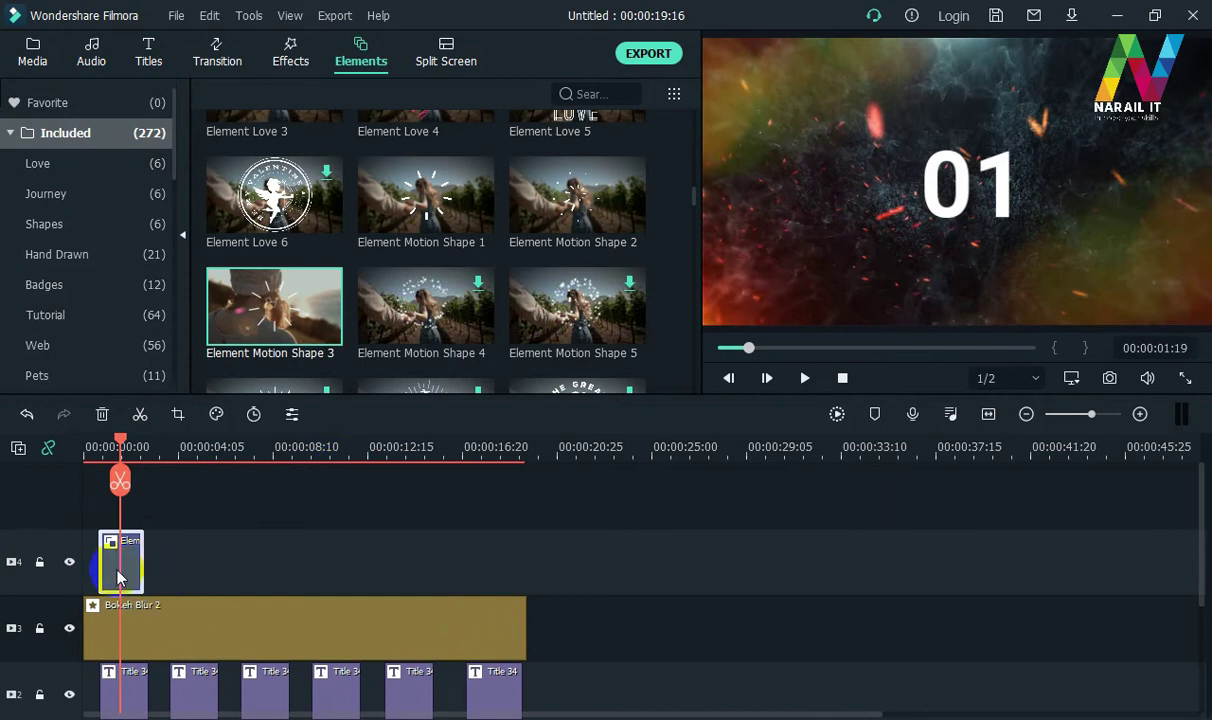
Add Element Motion Shape 3 above each of the 02, 03, 04 and 05 titles, aligned with their starts
{"action": "left_click_drag", "start_coordinate": [300, 305], "coordinate": [236, 570]}
{"action": "left_click_drag", "start_coordinate": [295, 305], "coordinate": [315, 580]}
{"action": "left_click_drag", "start_coordinate": [230, 288], "coordinate": [406, 568]}
{"action": "left_click", "coordinate": [408, 578]}
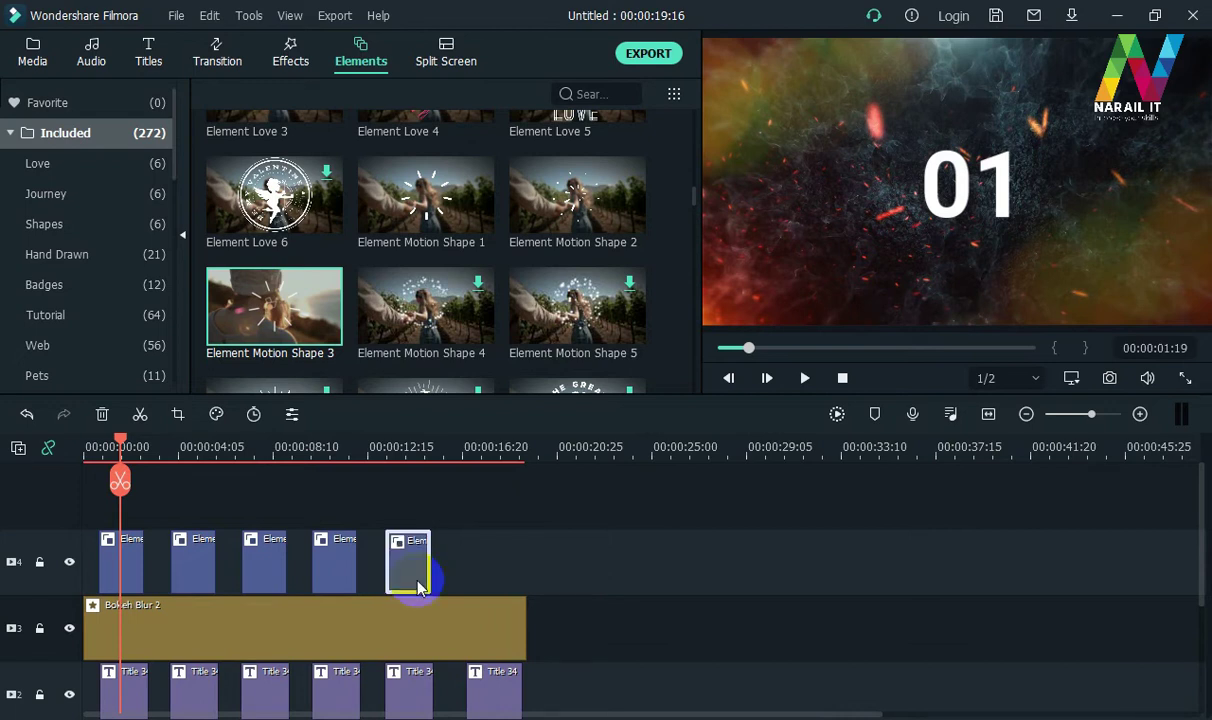
Play the project from the beginning to check the motion shapes on the 01 to 05 titles, returning to the 04 title
{"action": "left_click_drag", "start_coordinate": [120, 438], "coordinate": [5, 453]}
{"action": "key", "text": "space"}
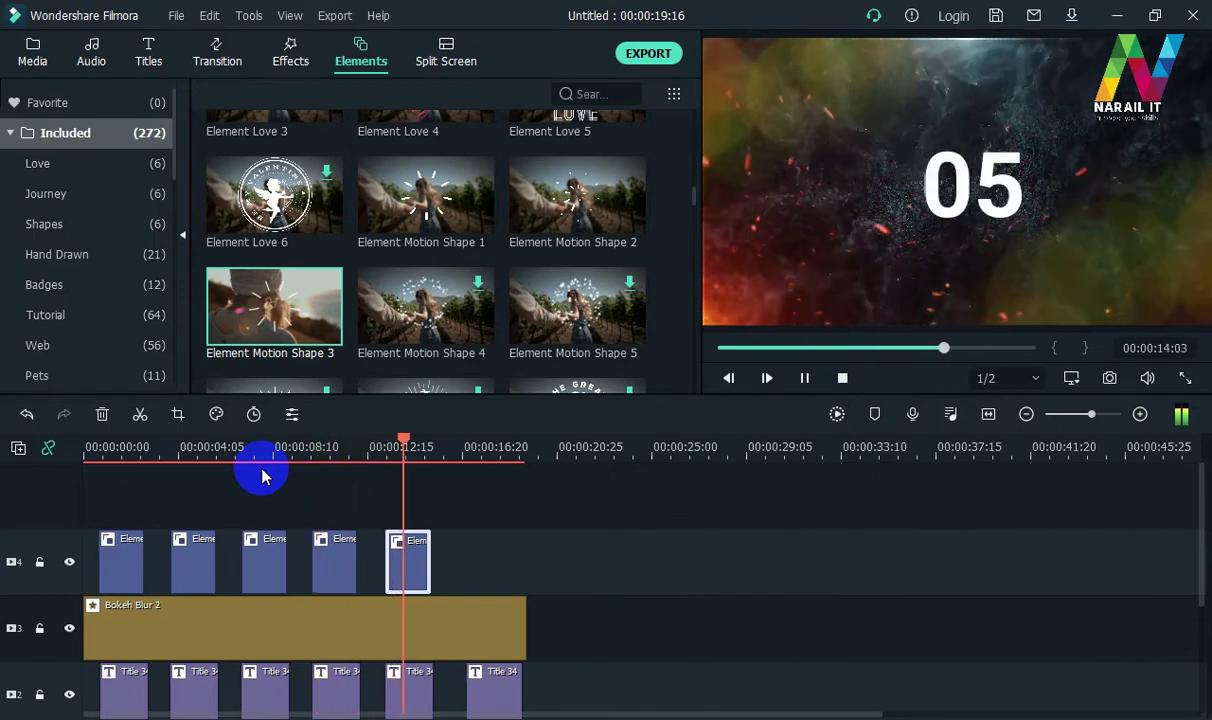
{"action": "key", "text": "space"}
{"action": "left_click_drag", "start_coordinate": [409, 447], "coordinate": [319, 470]}
Look through the rest of the included elements library, including the Tutorial category
{"action": "scroll", "coordinate": [536, 268], "scroll_direction": "down", "scroll_amount": 3}
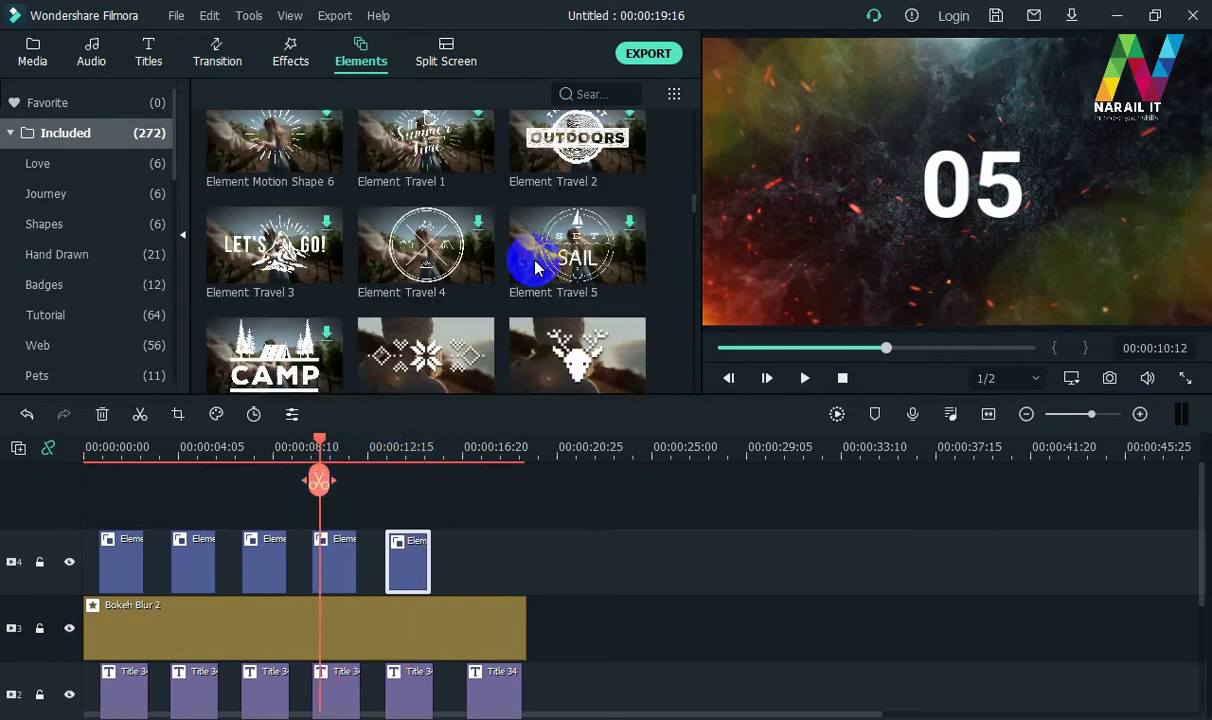
{"action": "scroll", "coordinate": [490, 312], "scroll_direction": "down", "scroll_amount": 20}
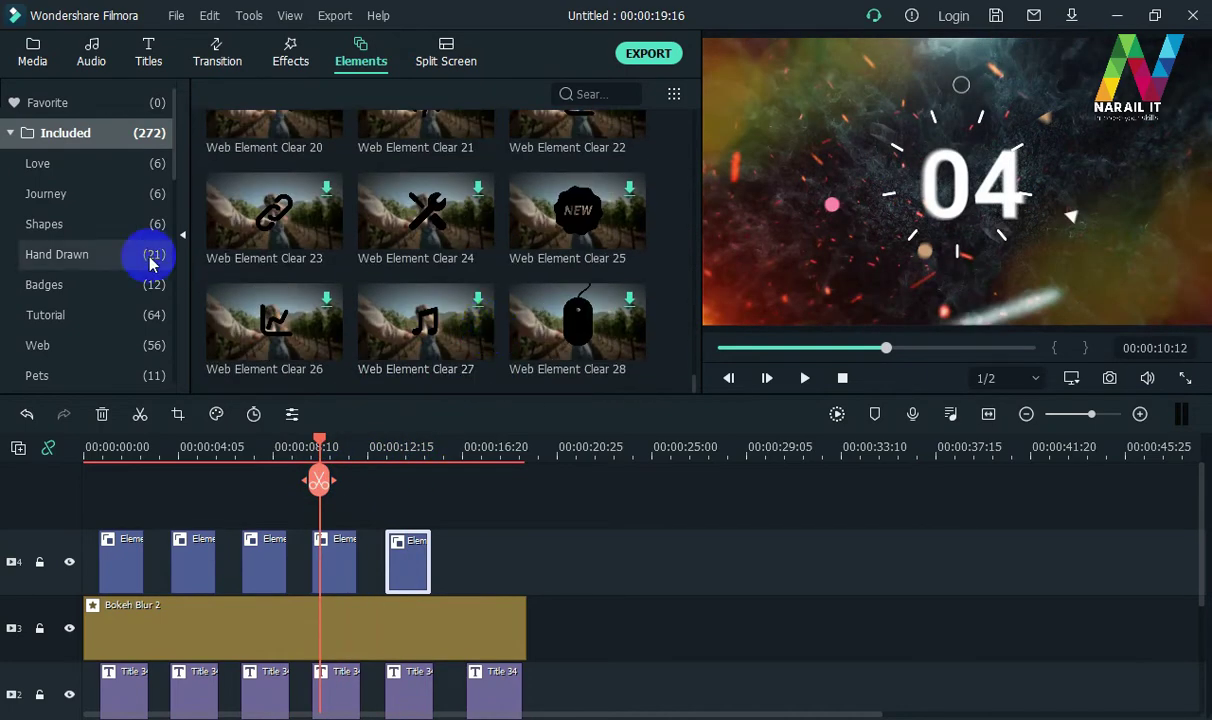
{"action": "left_click", "coordinate": [65, 285]}
{"action": "left_click", "coordinate": [70, 314]}
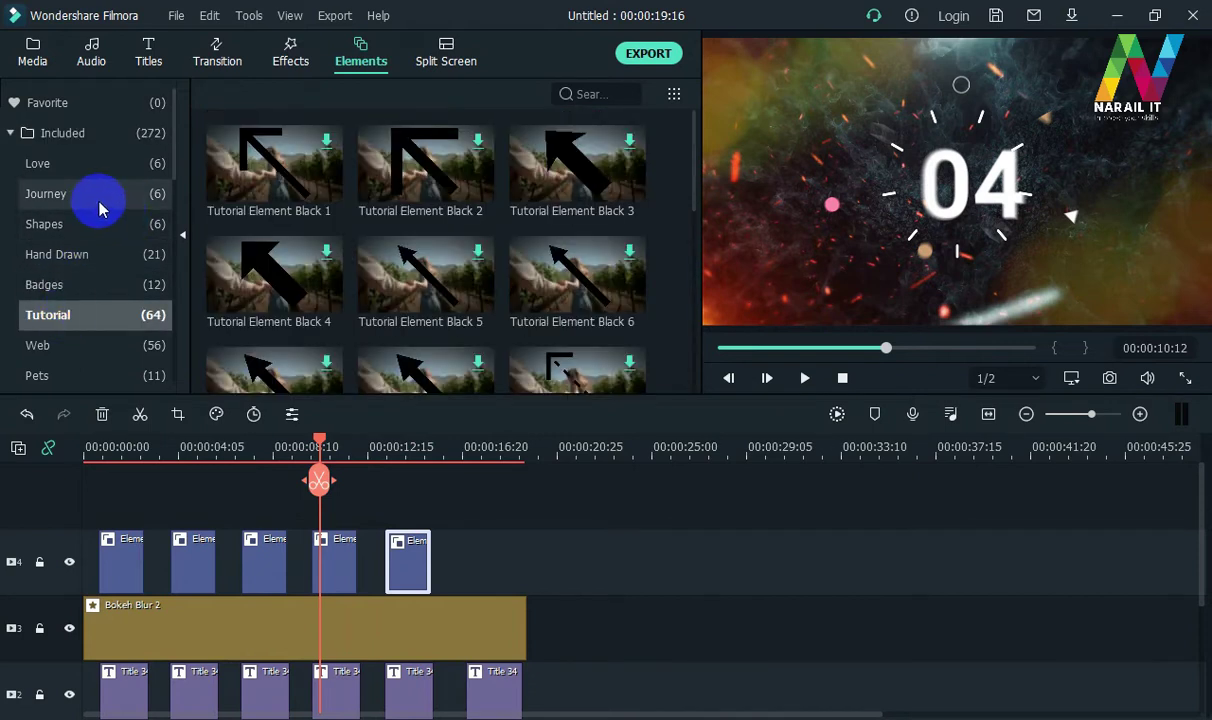
Add the Blue Streak effect on a new track above the motion shapes and extend it to the end of the Bokeh Blur 2 overlay
{"action": "left_click", "coordinate": [283, 52]}
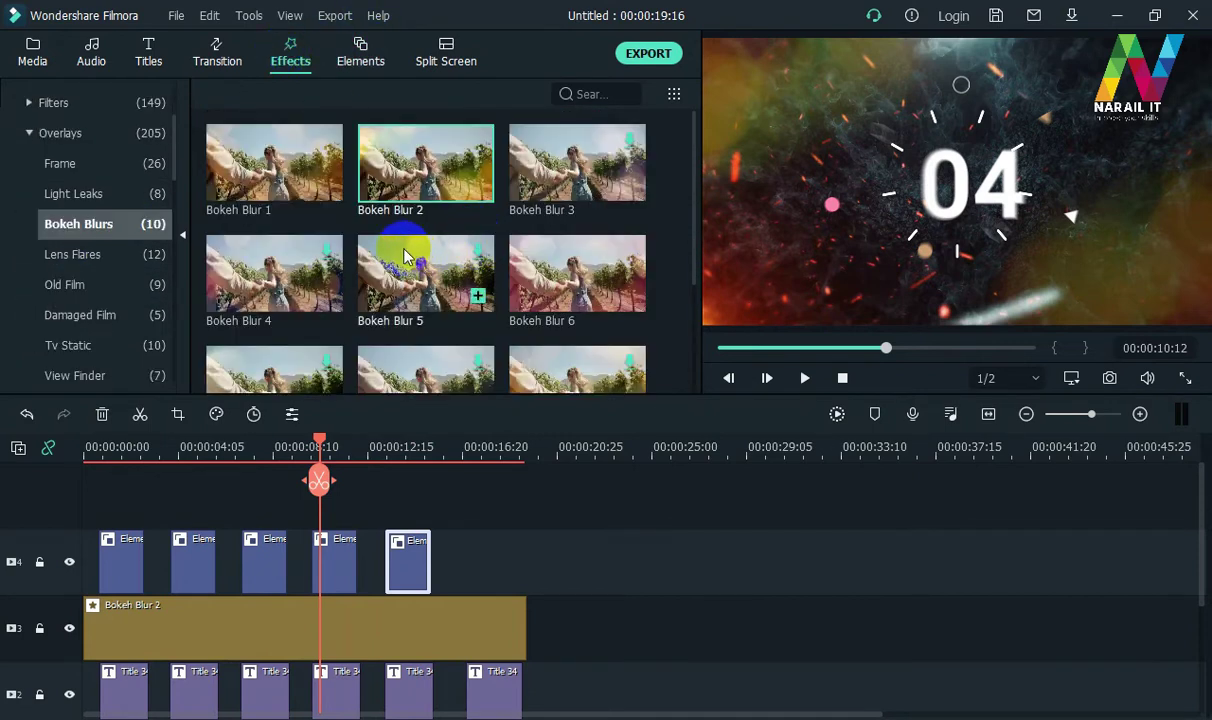
{"action": "scroll", "coordinate": [460, 262], "scroll_direction": "down", "scroll_amount": 3}
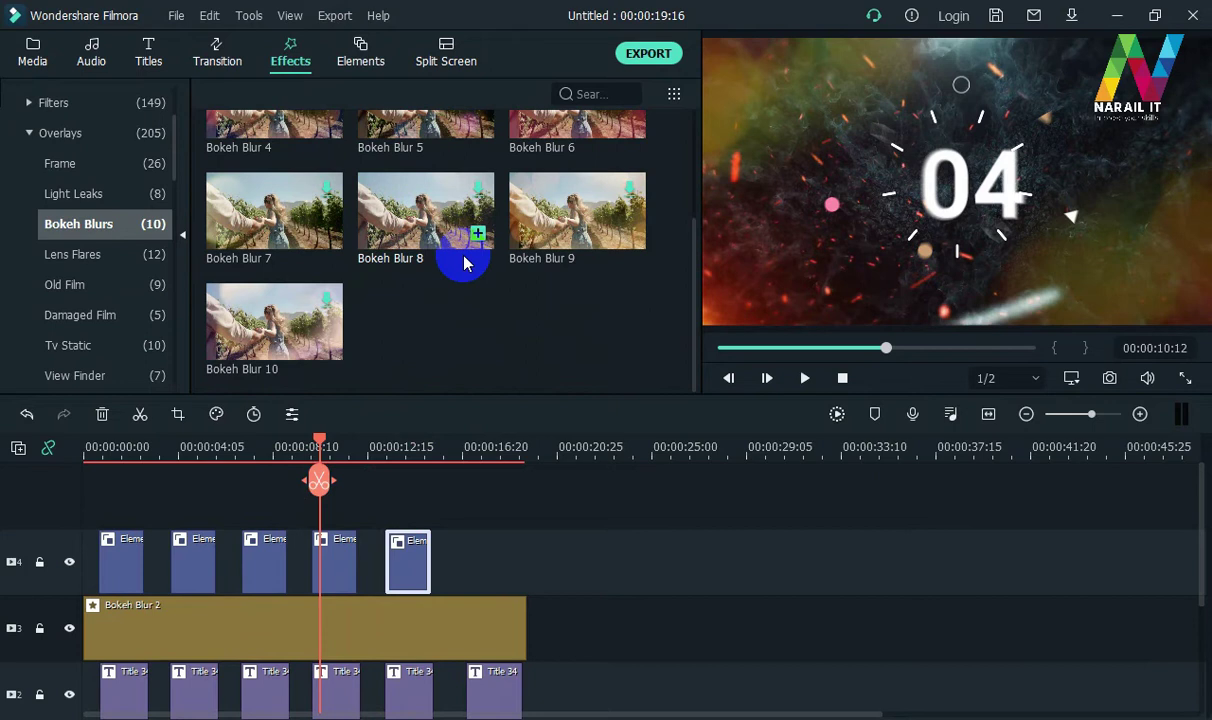
{"action": "left_click", "coordinate": [115, 262]}
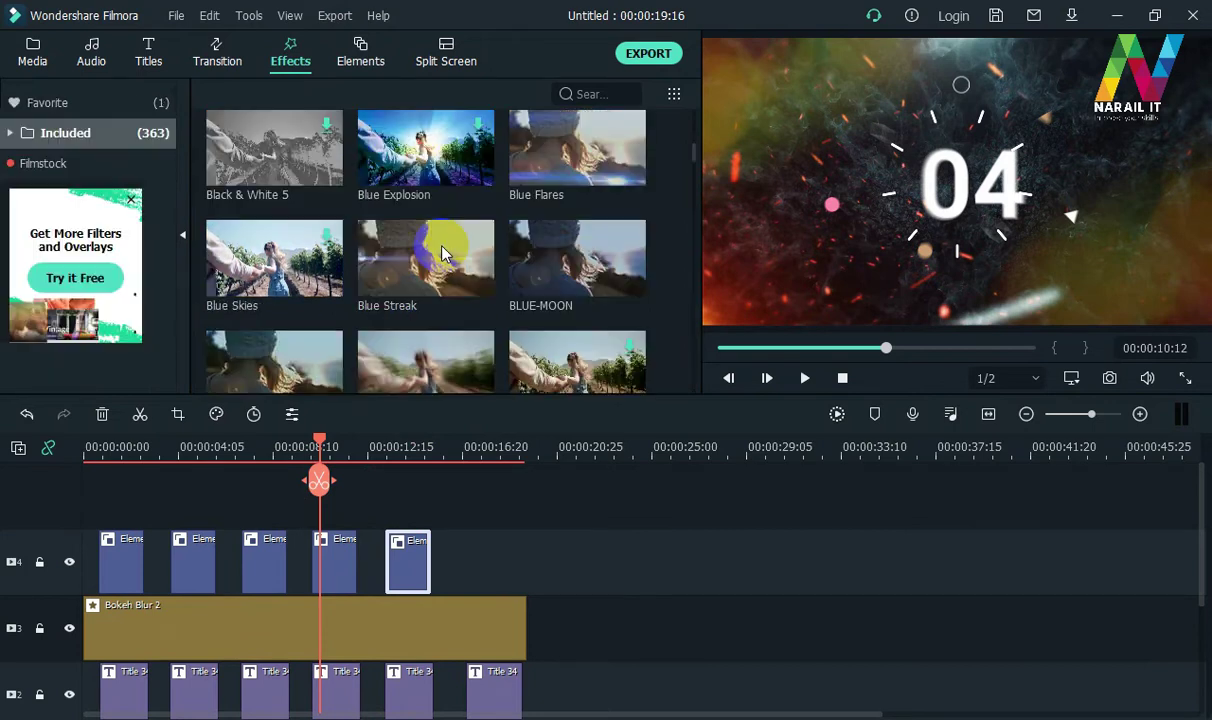
{"action": "mouse_move", "coordinate": [411, 262]}
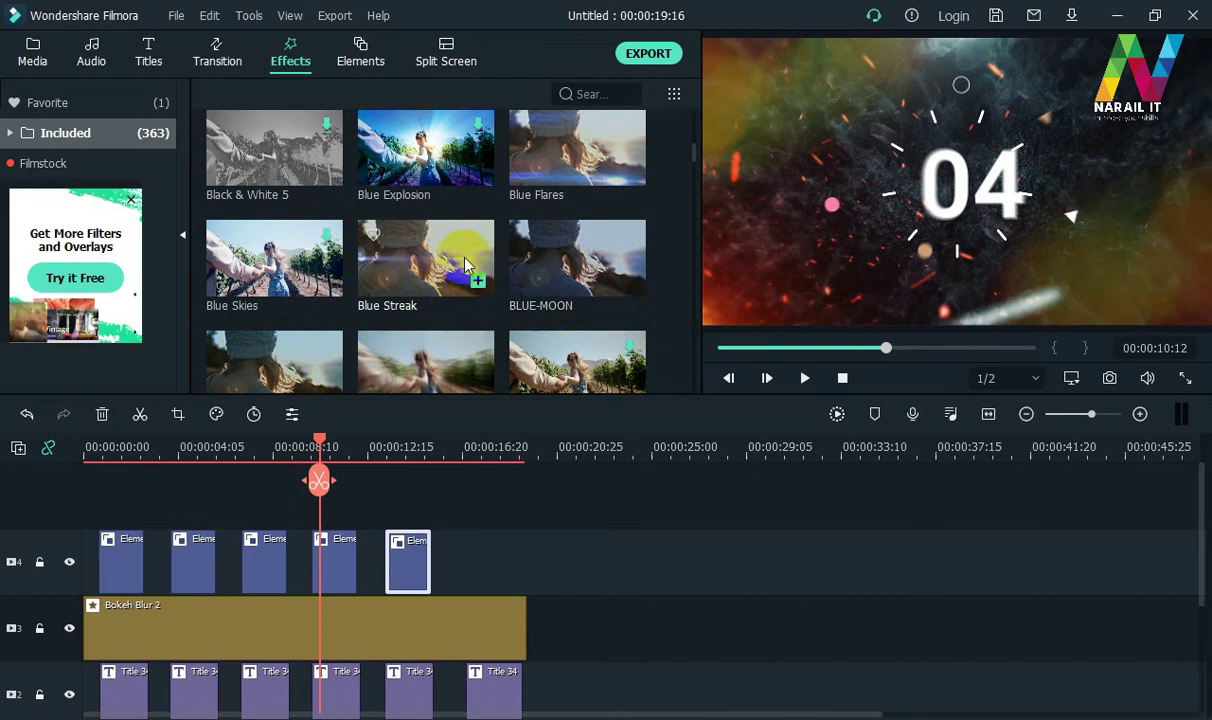
{"action": "mouse_move", "coordinate": [463, 270]}
{"action": "left_mouse_down"}
{"action": "mouse_move", "coordinate": [388, 266]}
{"action": "mouse_move", "coordinate": [426, 290]}
{"action": "mouse_move", "coordinate": [405, 385]}
{"action": "mouse_move", "coordinate": [424, 522]}
{"action": "mouse_move", "coordinate": [40, 510]}
{"action": "left_mouse_up"}
{"action": "left_click_drag", "start_coordinate": [108, 446], "coordinate": [8, 447]}
{"action": "key", "text": "space"}
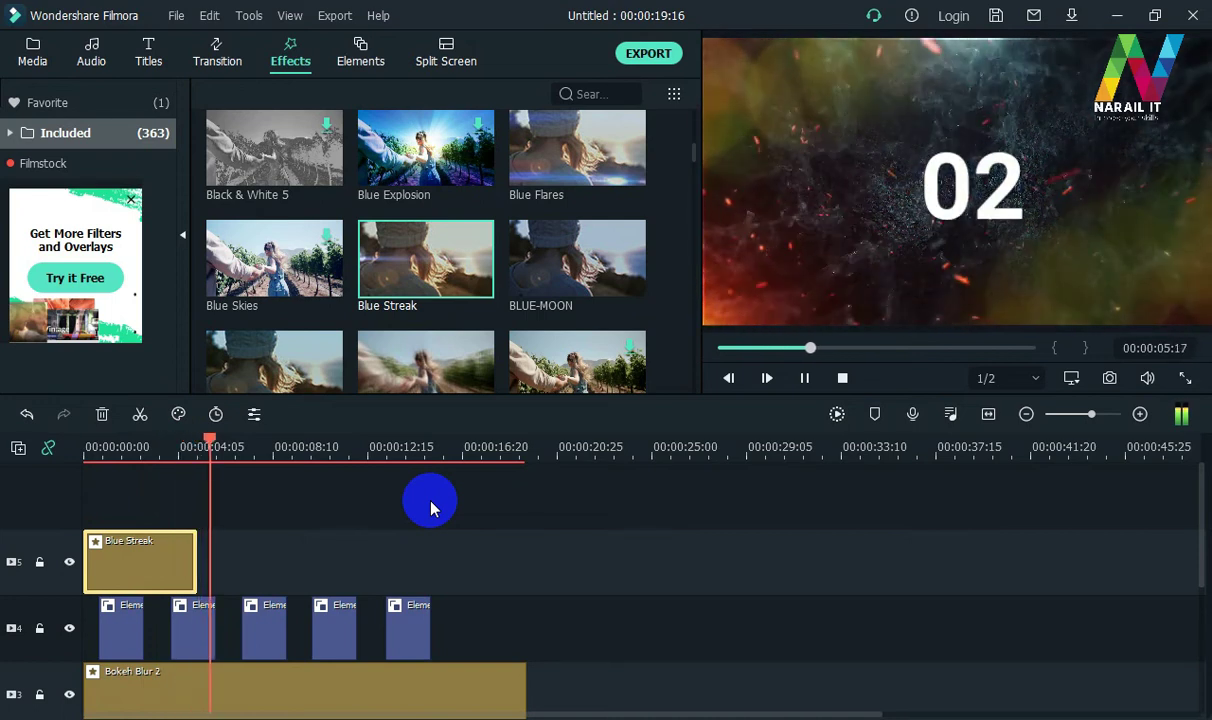
{"action": "key", "text": "space"}
{"action": "mouse_move", "coordinate": [194, 566]}
{"action": "left_mouse_down"}
{"action": "mouse_move", "coordinate": [546, 583]}
{"action": "mouse_move", "coordinate": [527, 593]}
{"action": "left_mouse_up"}
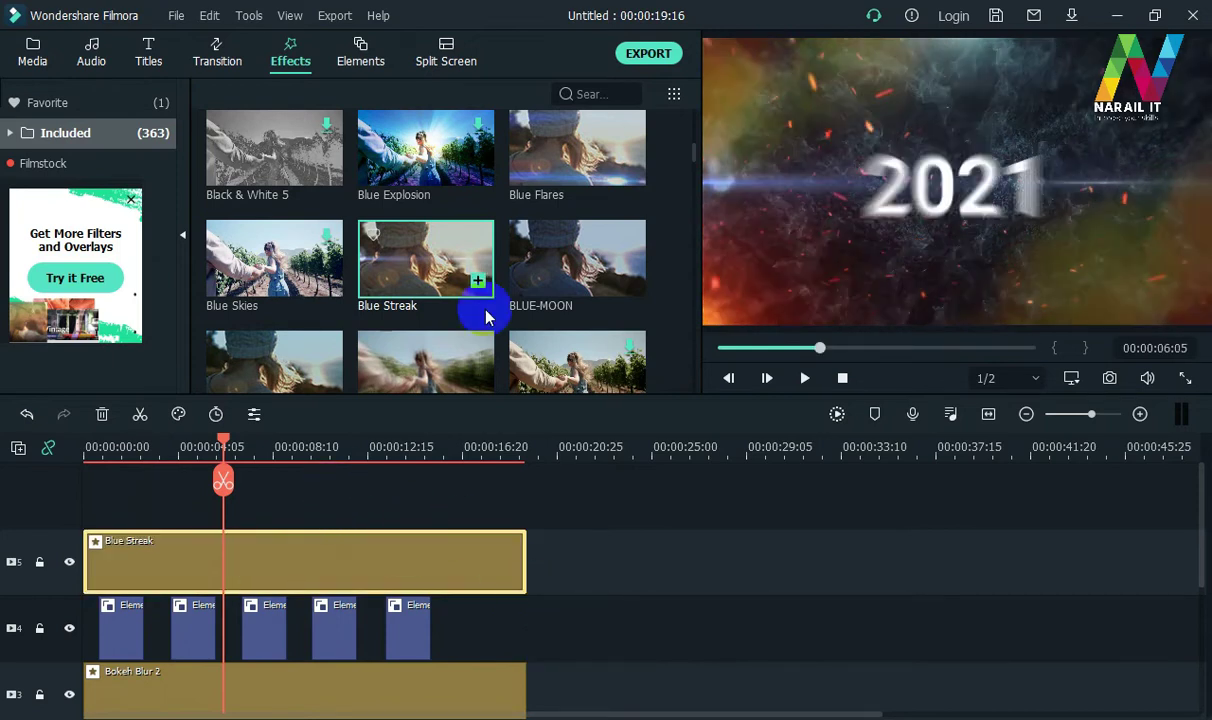
Browse all included effects beyond Blue Streak, through to ZOMBI, for another overlay or filter suited to the title video
{"action": "scroll", "coordinate": [485, 285], "scroll_direction": "down", "scroll_amount": 3}
{"action": "scroll", "coordinate": [477, 250], "scroll_direction": "down", "scroll_amount": 3}
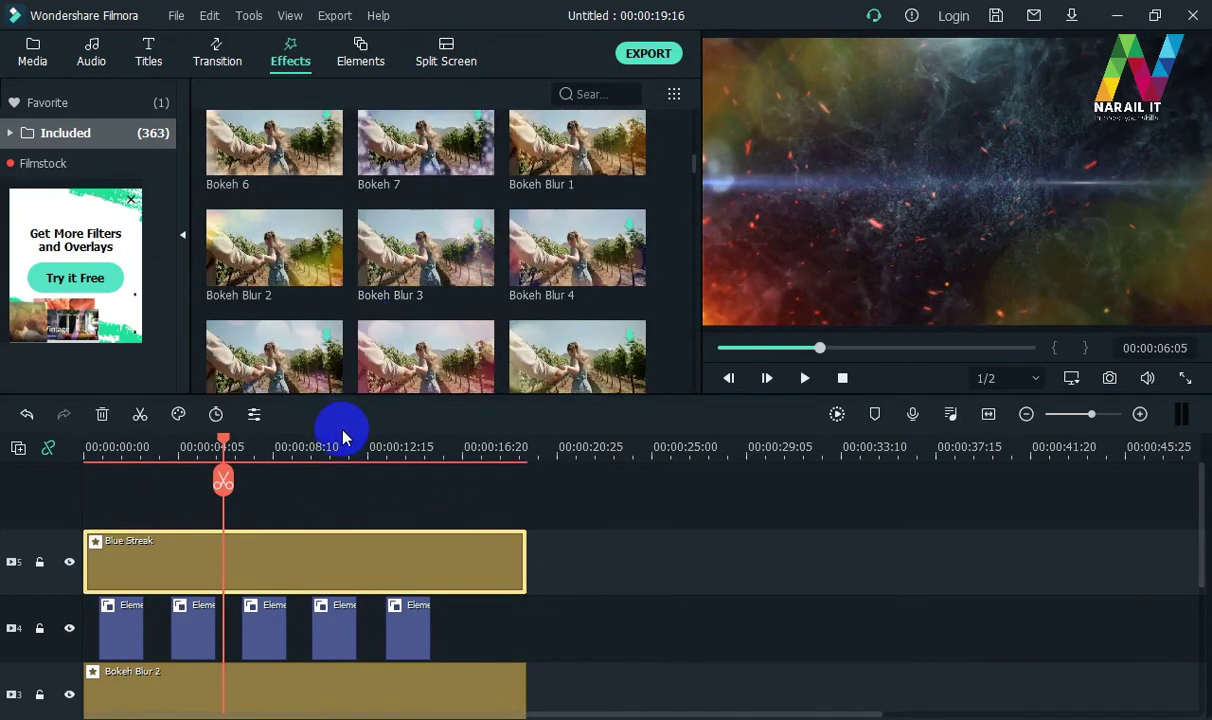
{"action": "scroll", "coordinate": [495, 306], "scroll_direction": "down", "scroll_amount": 3}
{"action": "scroll", "coordinate": [560, 306], "scroll_direction": "down", "scroll_amount": 3}
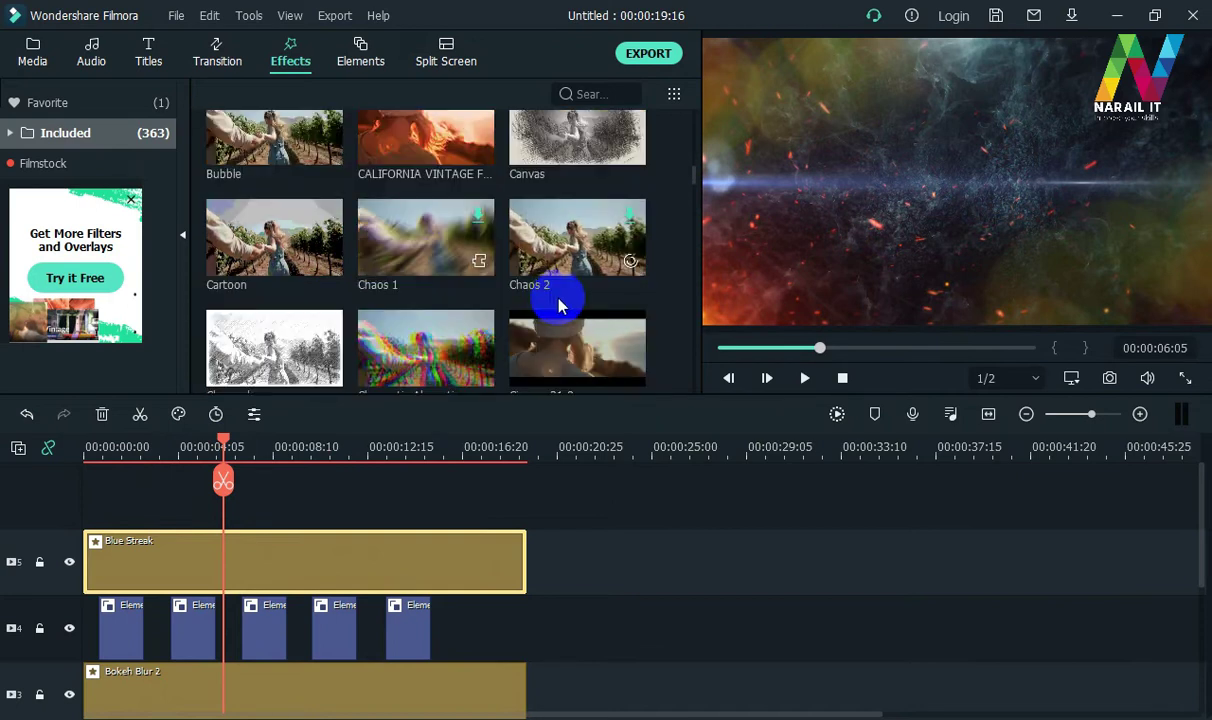
{"action": "scroll", "coordinate": [555, 305], "scroll_direction": "down", "scroll_amount": 3}
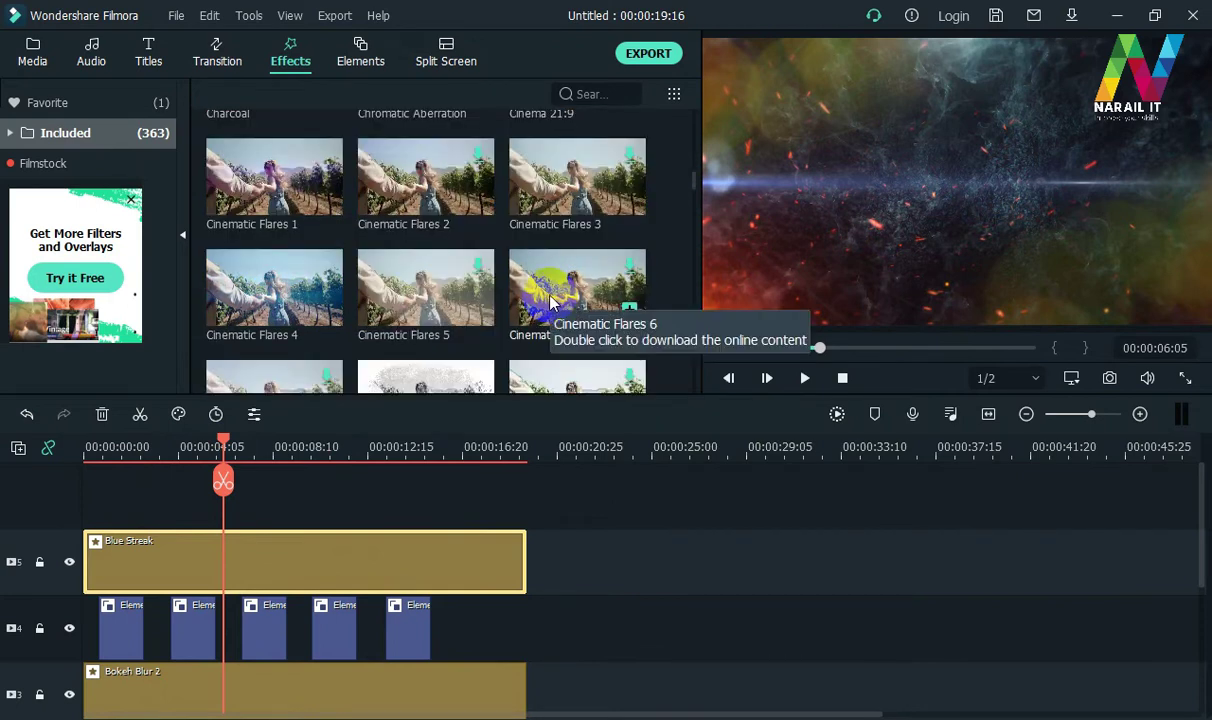
{"action": "scroll", "coordinate": [555, 295], "scroll_direction": "down", "scroll_amount": 3}
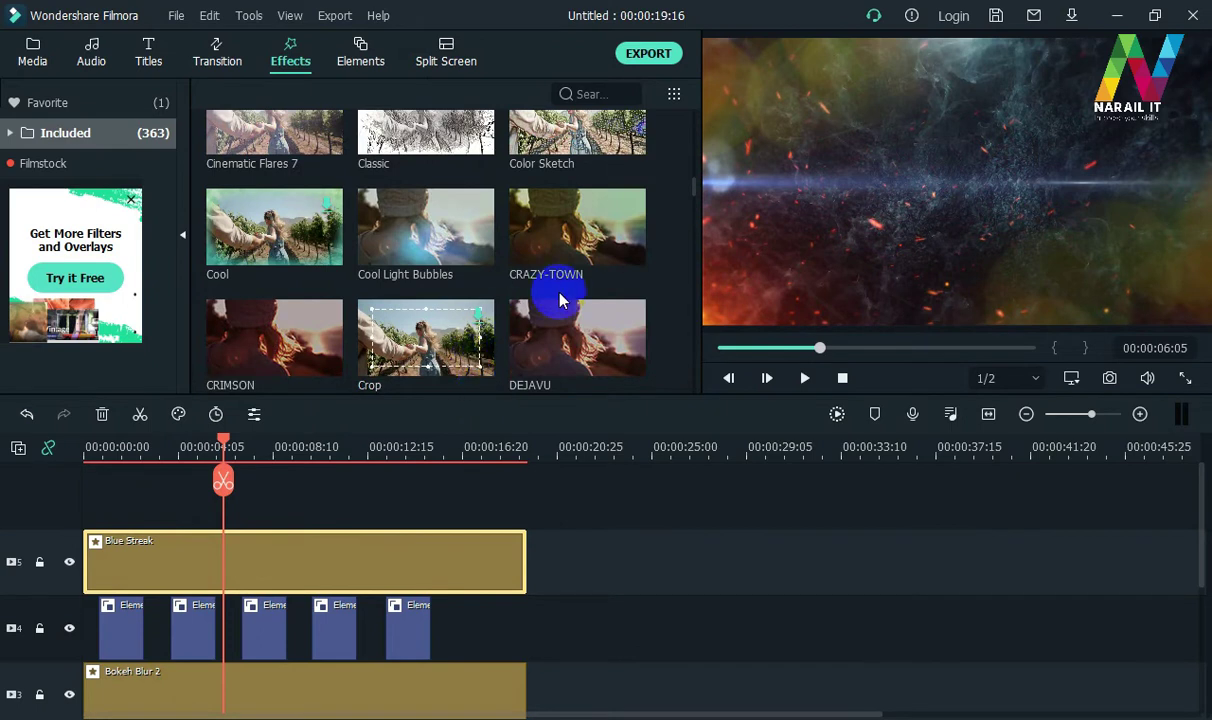
{"action": "scroll", "coordinate": [557, 262], "scroll_direction": "down", "scroll_amount": 3}
{"action": "scroll", "coordinate": [557, 262], "scroll_direction": "down", "scroll_amount": 3}
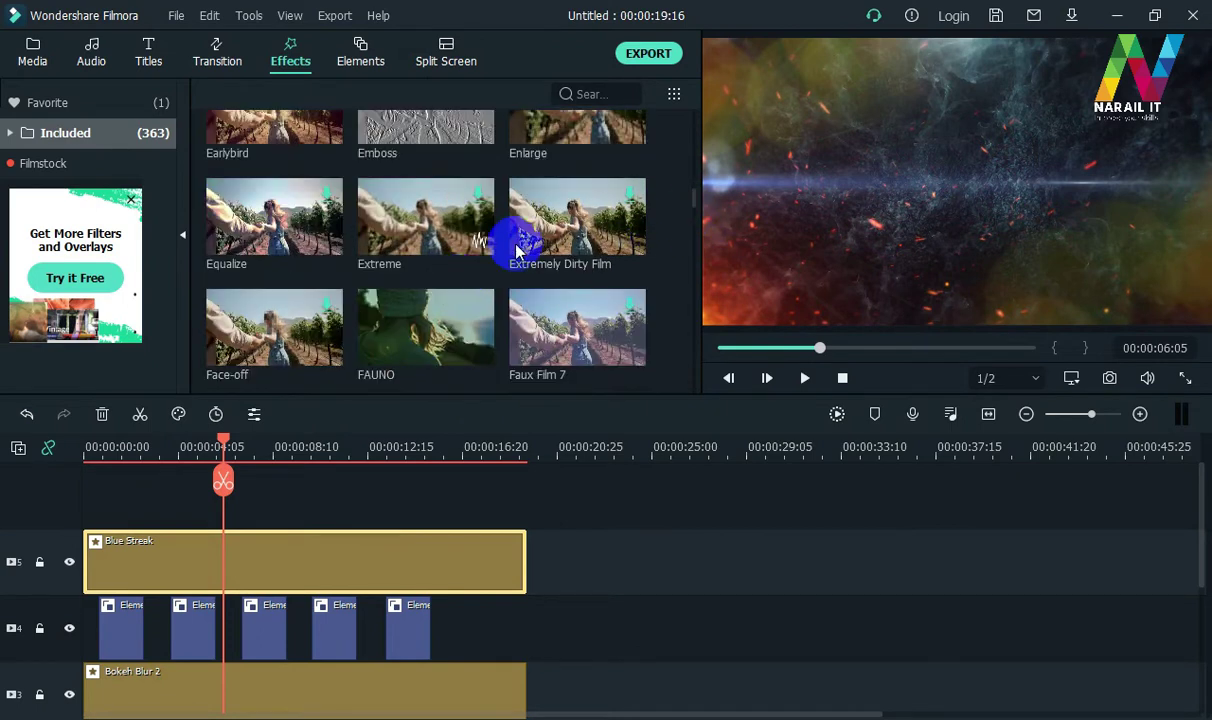
{"action": "scroll", "coordinate": [500, 245], "scroll_direction": "down", "scroll_amount": 3}
{"action": "scroll", "coordinate": [432, 283], "scroll_direction": "down", "scroll_amount": 3}
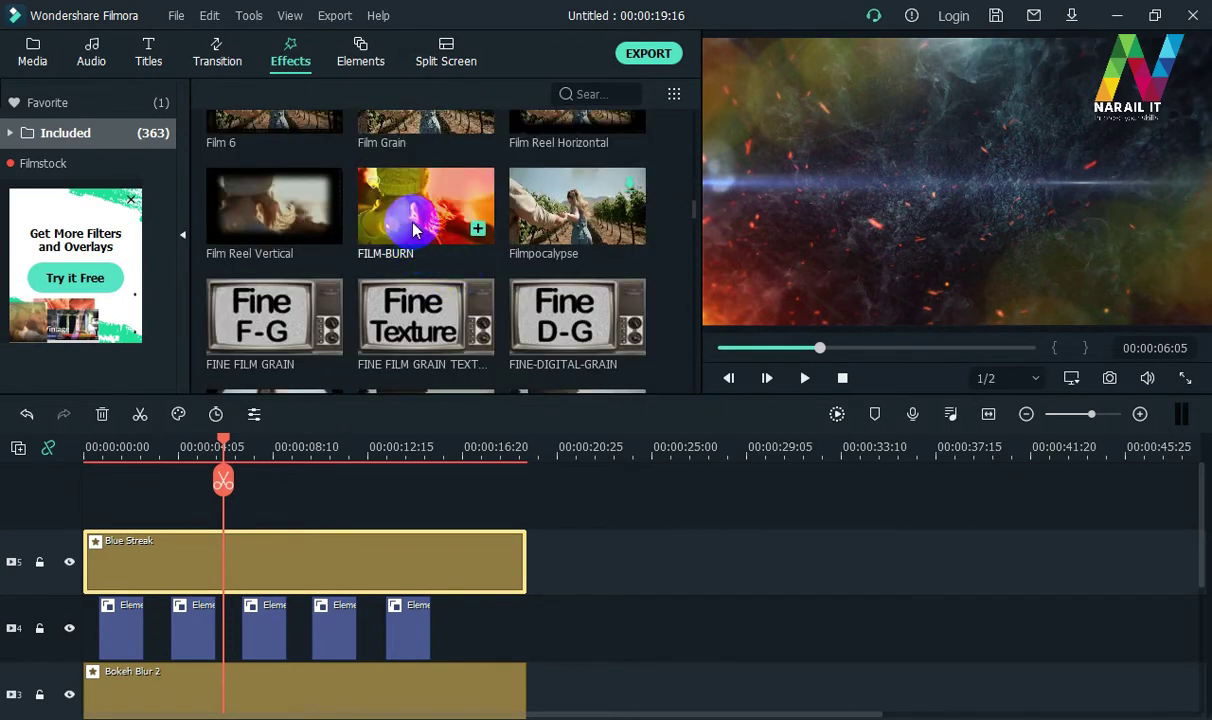
{"action": "scroll", "coordinate": [450, 262], "scroll_direction": "down", "scroll_amount": 3}
{"action": "scroll", "coordinate": [418, 262], "scroll_direction": "down", "scroll_amount": 3}
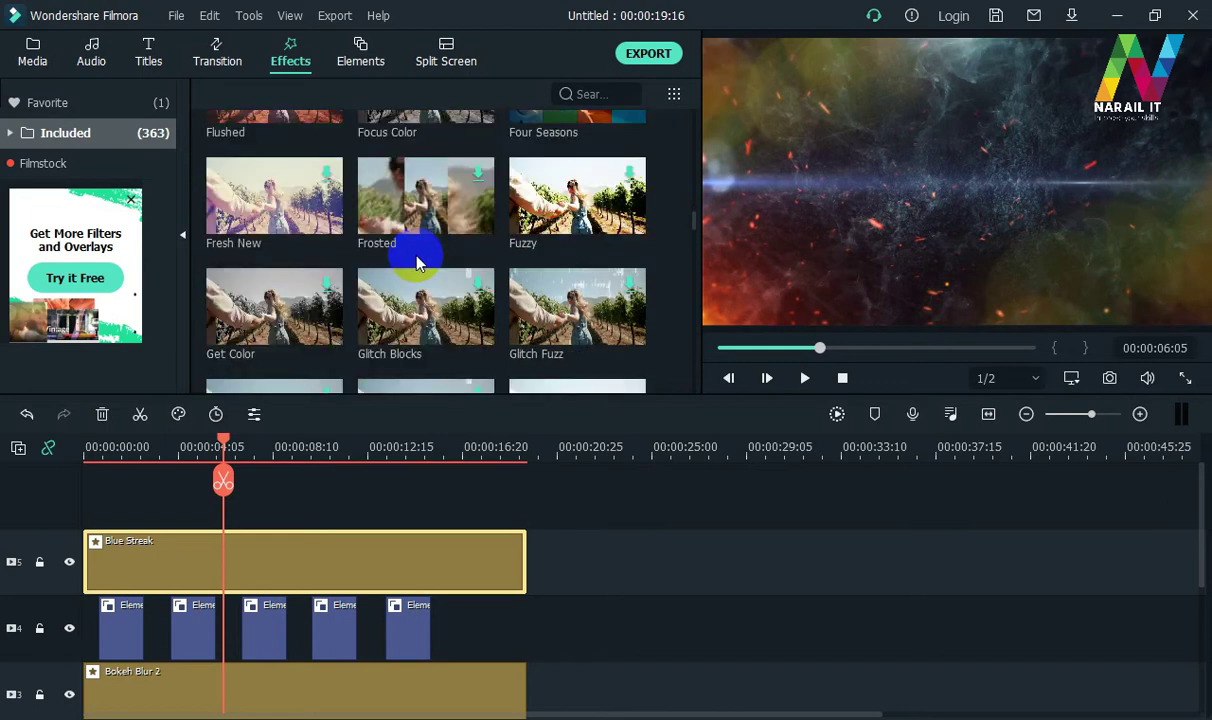
{"action": "scroll", "coordinate": [418, 262], "scroll_direction": "down", "scroll_amount": 3}
{"action": "scroll", "coordinate": [418, 262], "scroll_direction": "down", "scroll_amount": 3}
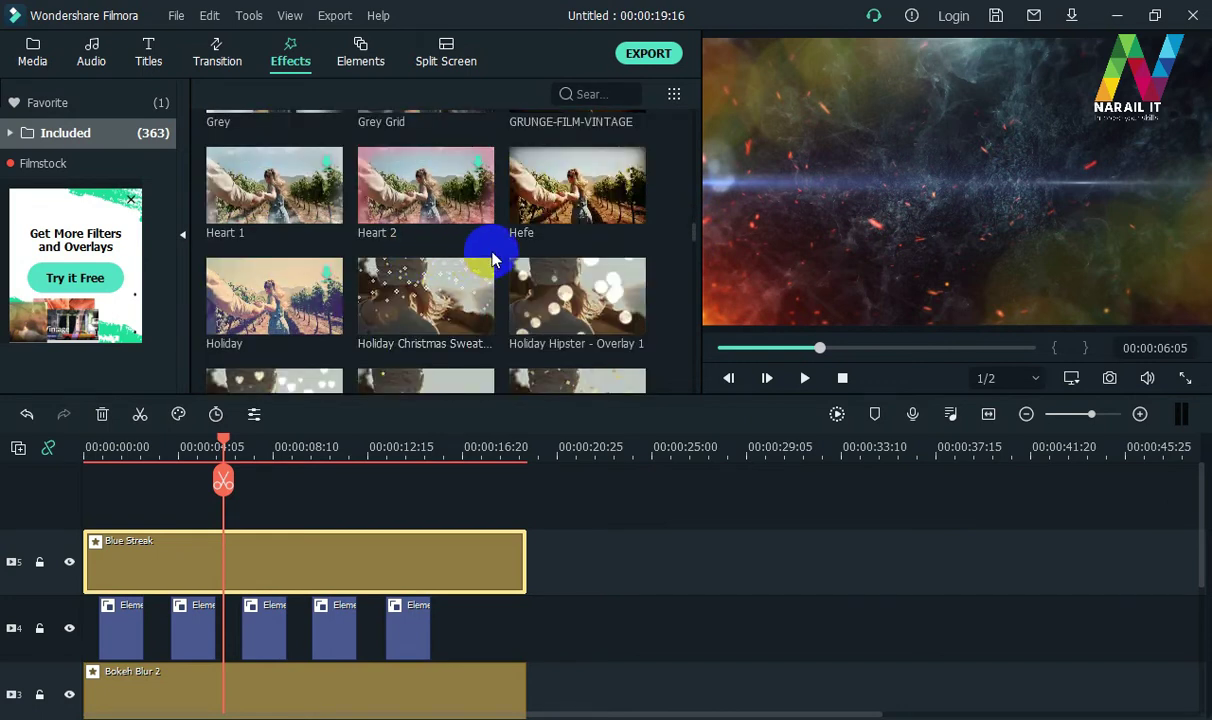
{"action": "scroll", "coordinate": [482, 250], "scroll_direction": "down", "scroll_amount": 3}
{"action": "scroll", "coordinate": [464, 285], "scroll_direction": "down", "scroll_amount": 3}
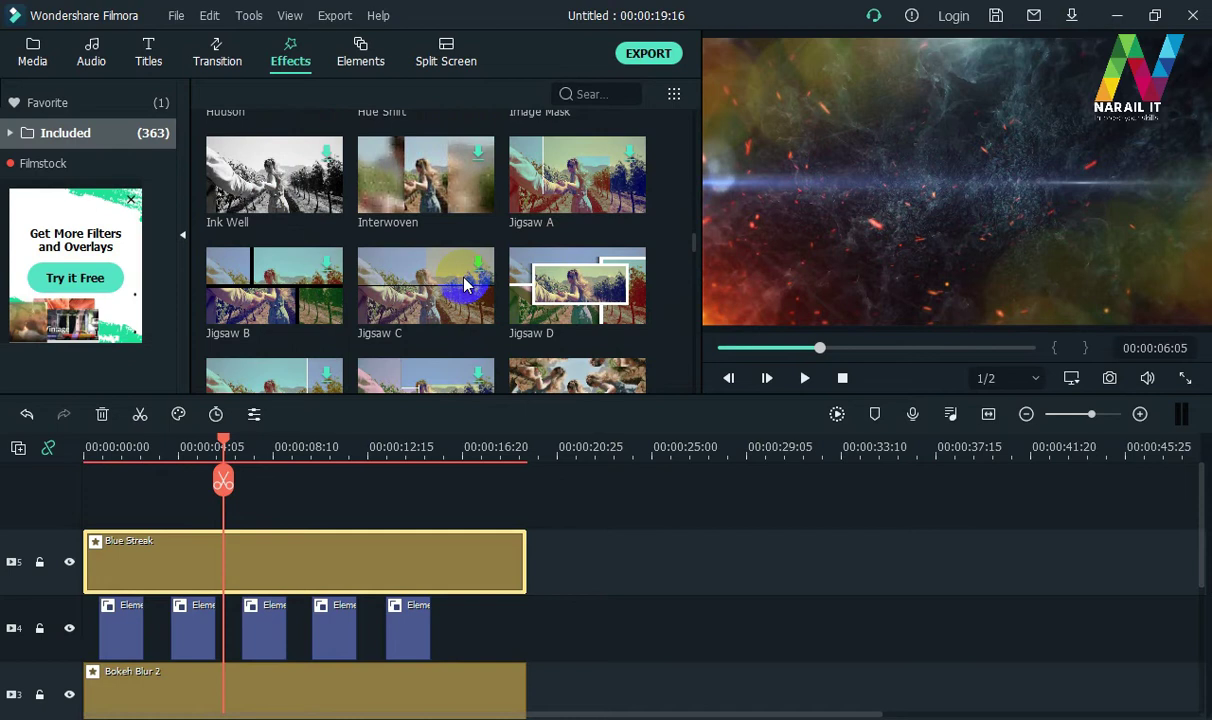
{"action": "scroll", "coordinate": [452, 296], "scroll_direction": "down", "scroll_amount": 3}
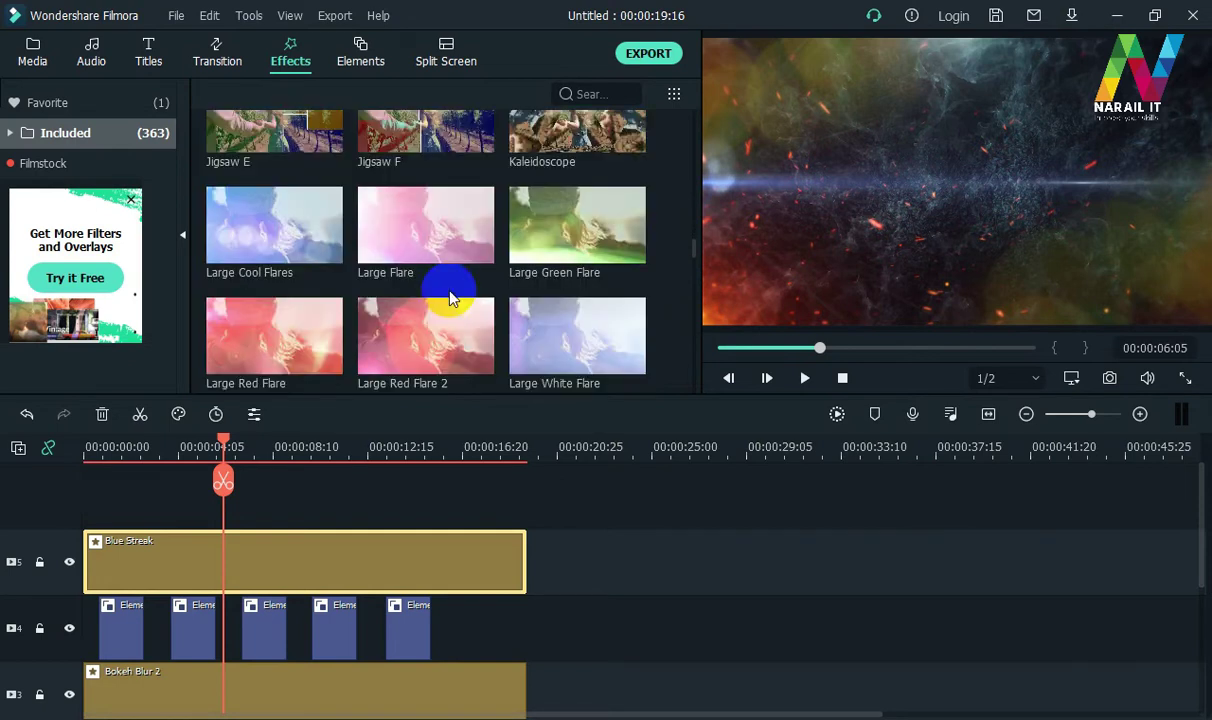
{"action": "scroll", "coordinate": [450, 298], "scroll_direction": "down", "scroll_amount": 3}
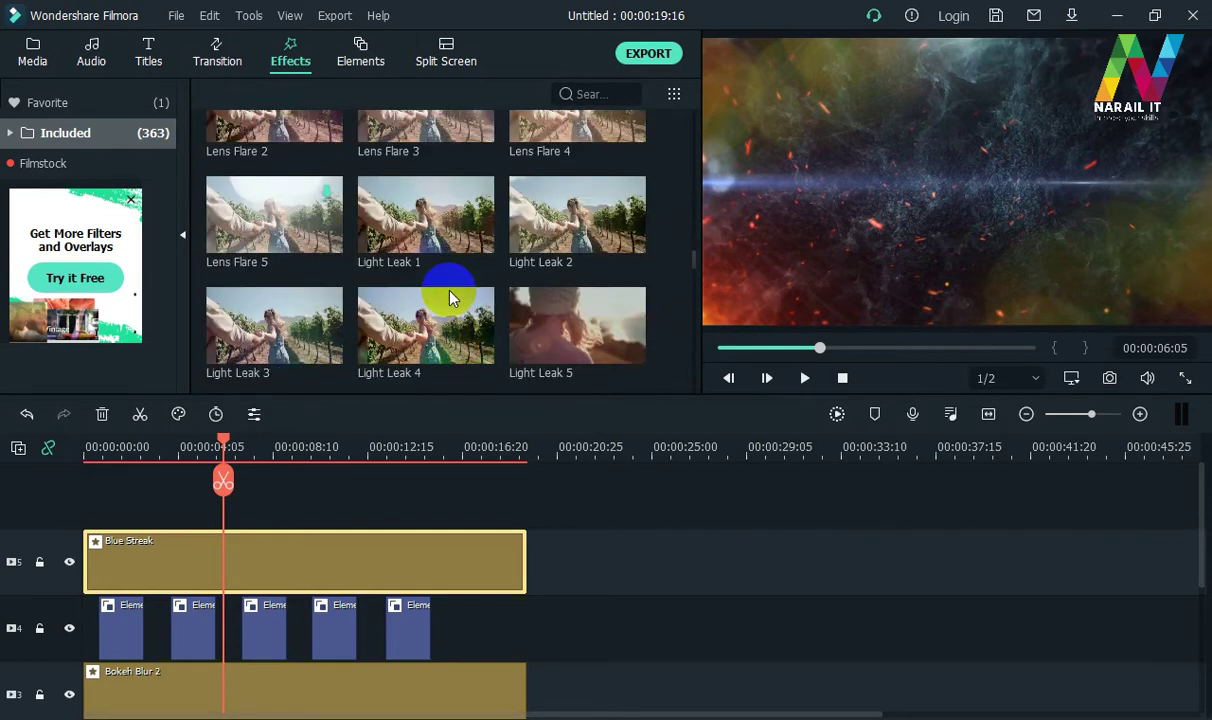
{"action": "scroll", "coordinate": [450, 298], "scroll_direction": "down", "scroll_amount": 3}
{"action": "scroll", "coordinate": [450, 296], "scroll_direction": "down", "scroll_amount": 3}
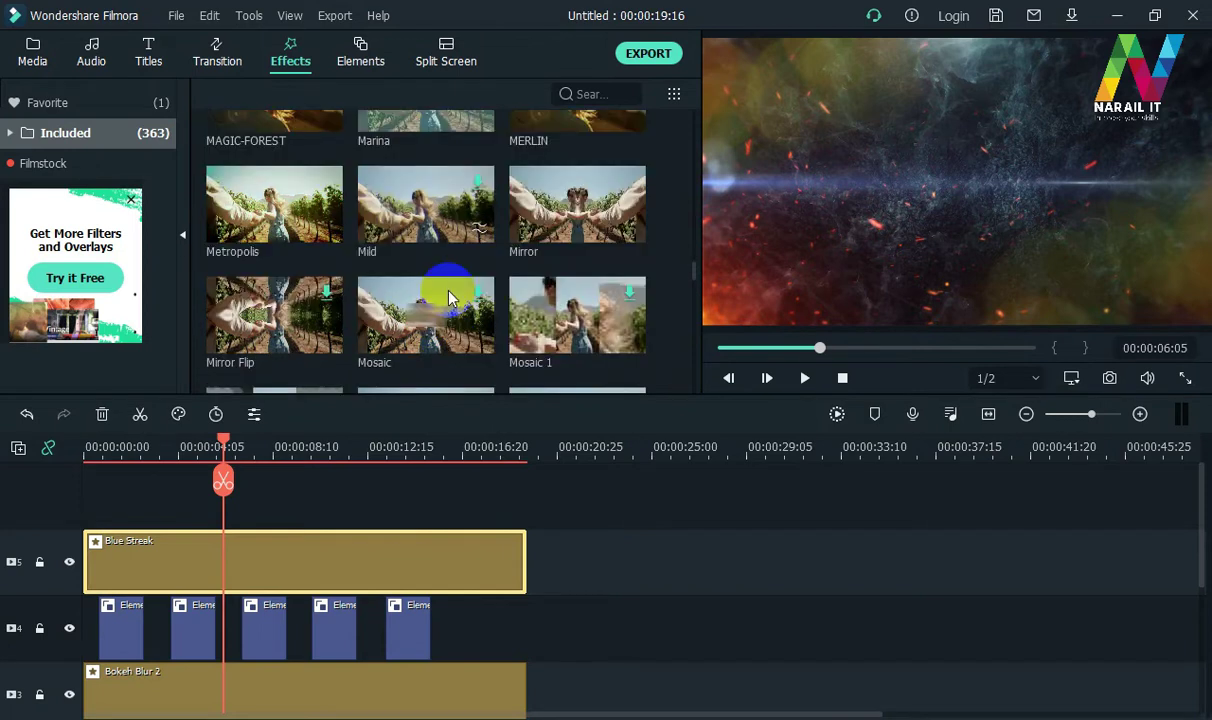
{"action": "scroll", "coordinate": [449, 297], "scroll_direction": "down", "scroll_amount": 3}
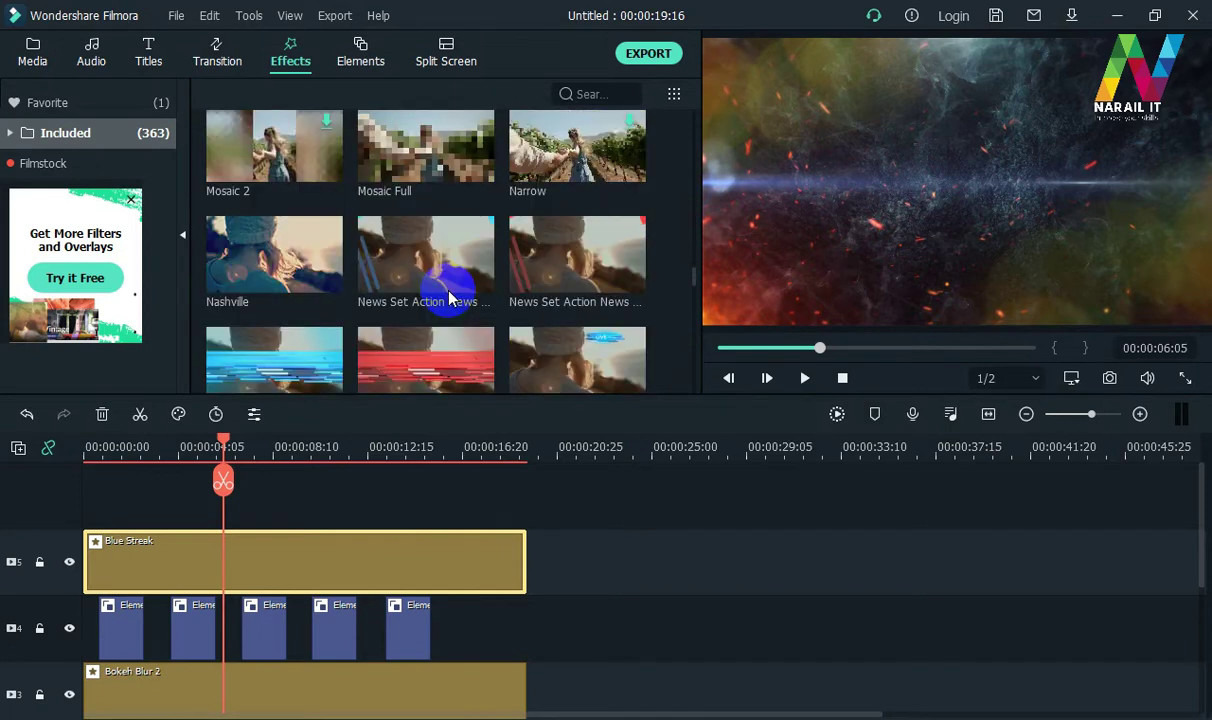
{"action": "scroll", "coordinate": [450, 298], "scroll_direction": "down", "scroll_amount": 3}
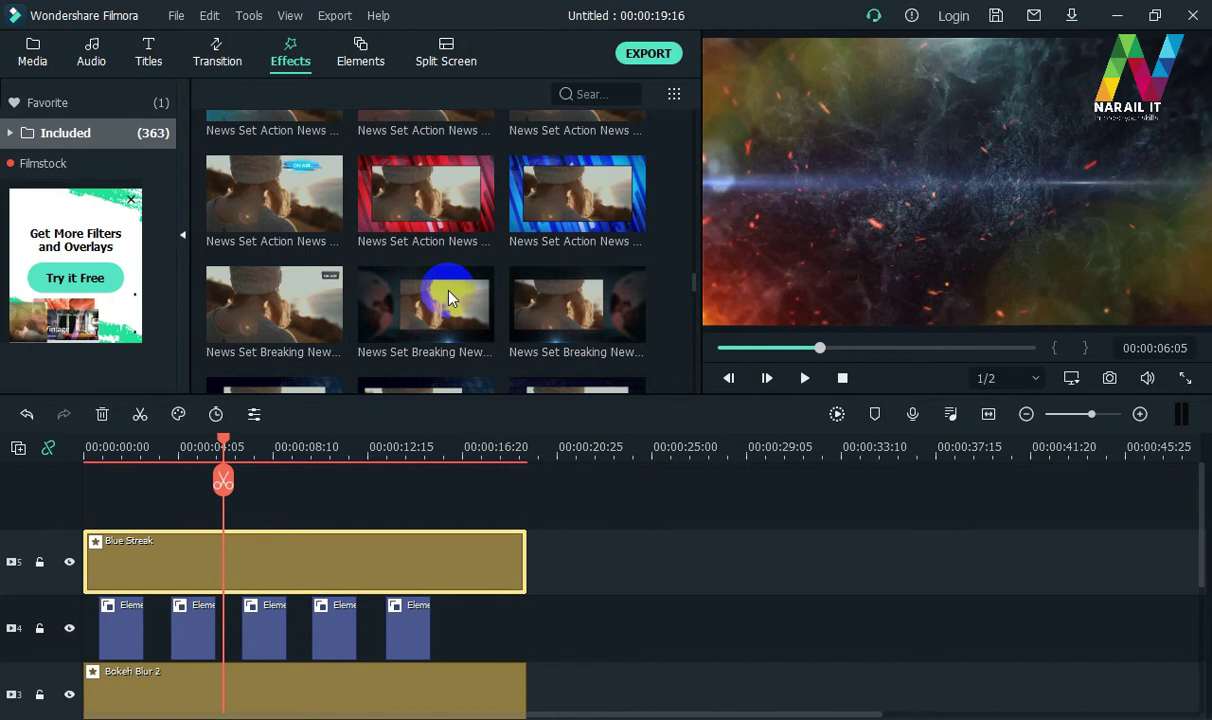
{"action": "scroll", "coordinate": [449, 297], "scroll_direction": "down", "scroll_amount": 10}
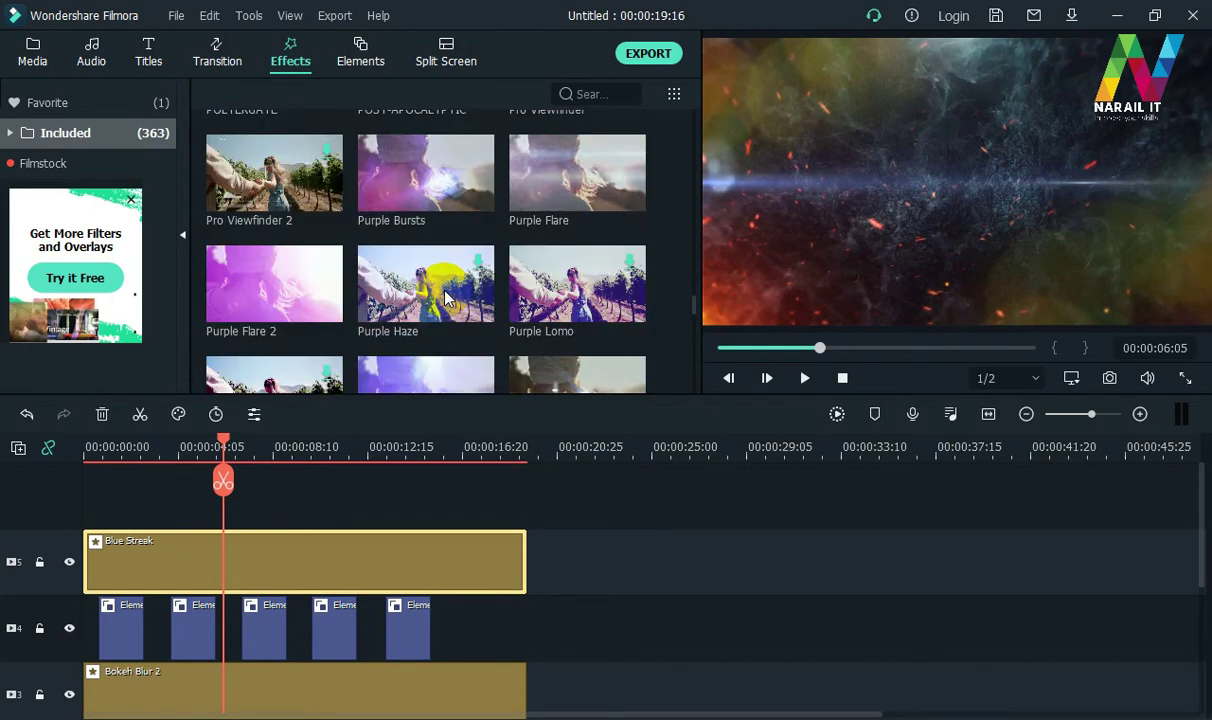
{"action": "mouse_move", "coordinate": [446, 160]}
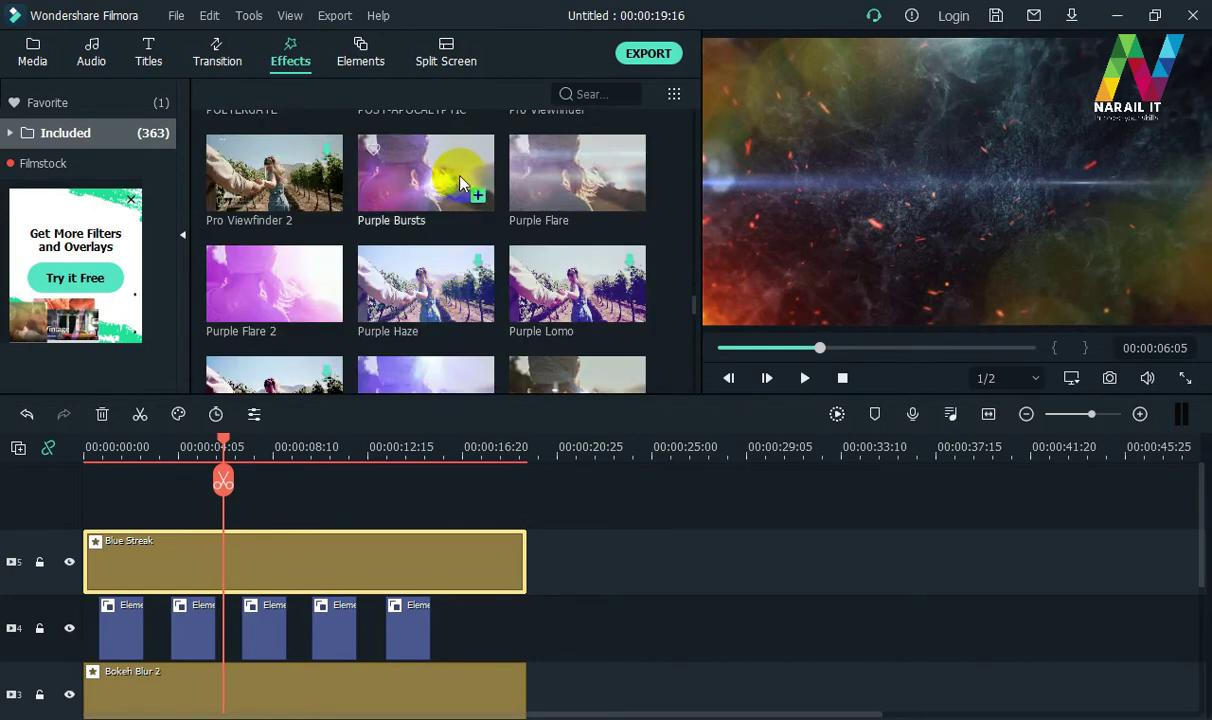
{"action": "scroll", "coordinate": [443, 220], "scroll_direction": "down", "scroll_amount": 5}
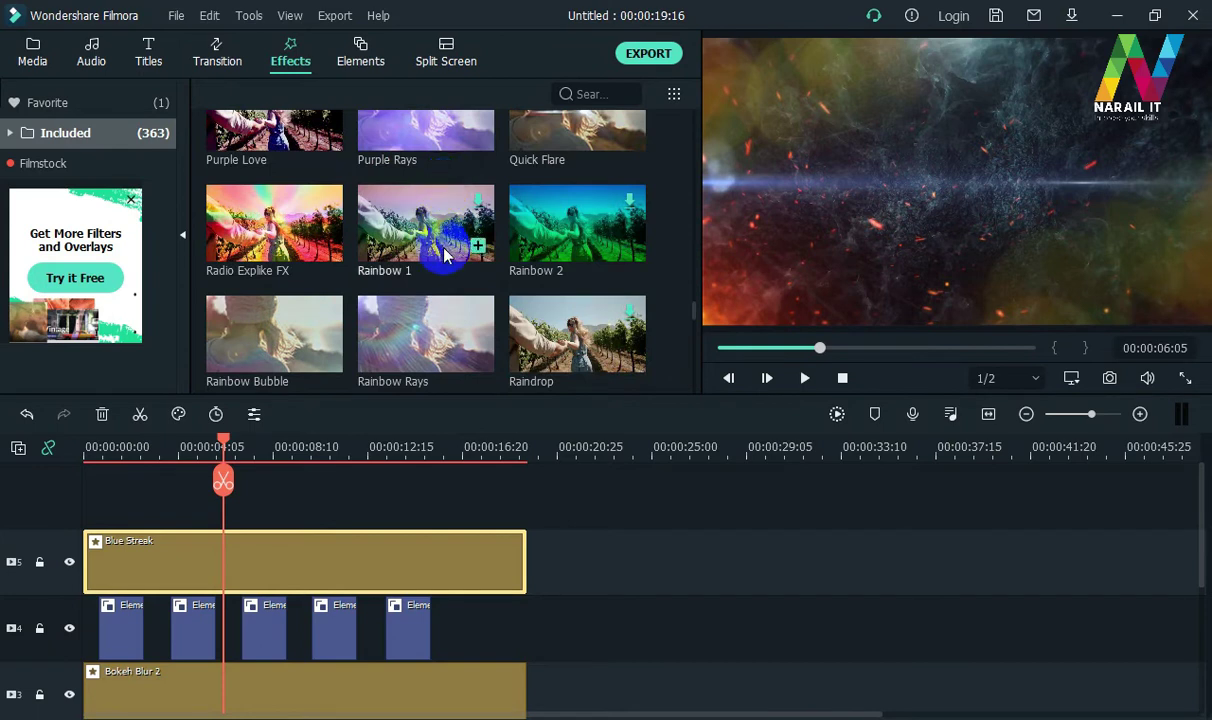
{"action": "scroll", "coordinate": [446, 250], "scroll_direction": "down", "scroll_amount": 5}
{"action": "scroll", "coordinate": [446, 255], "scroll_direction": "down", "scroll_amount": 3}
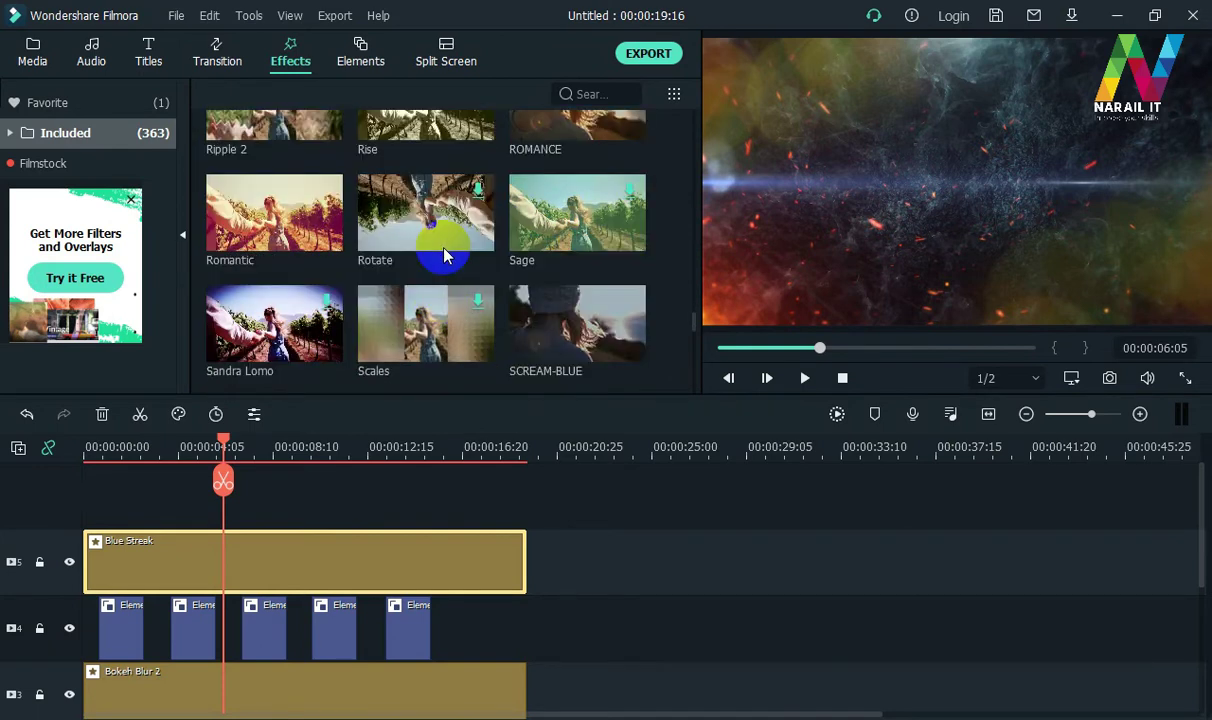
{"action": "scroll", "coordinate": [446, 260], "scroll_direction": "down", "scroll_amount": 3}
{"action": "scroll", "coordinate": [446, 258], "scroll_direction": "down", "scroll_amount": 3}
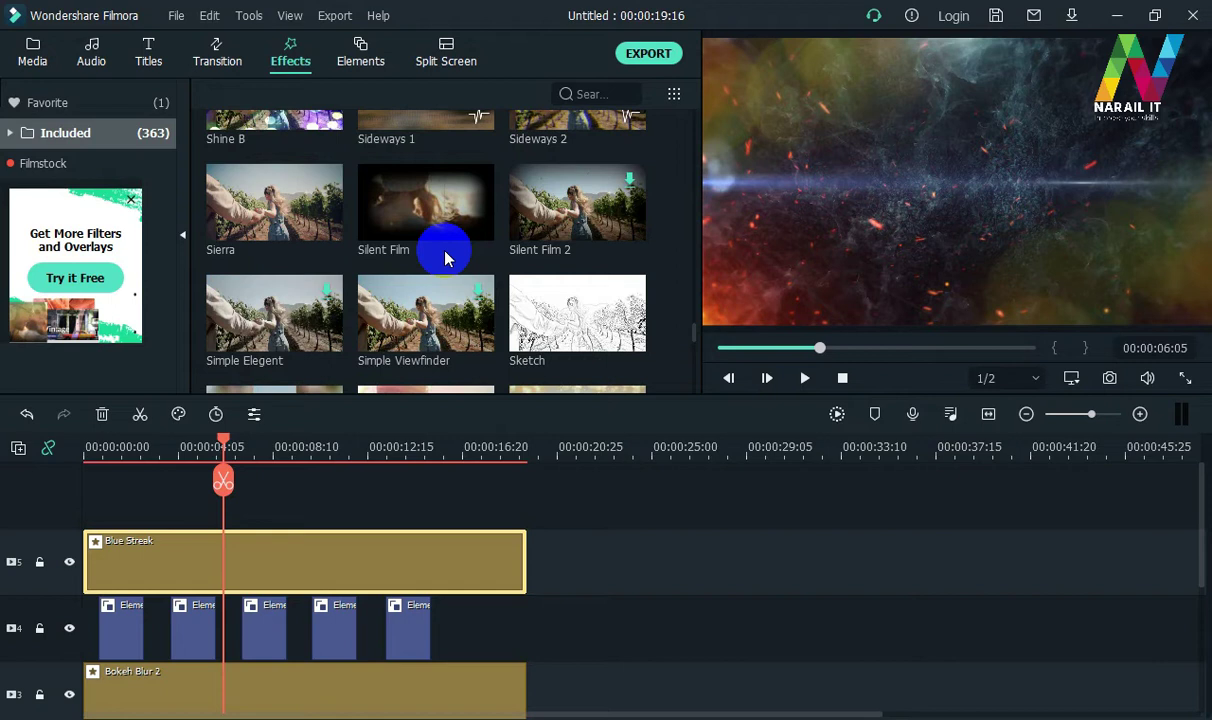
{"action": "scroll", "coordinate": [446, 258], "scroll_direction": "down", "scroll_amount": 3}
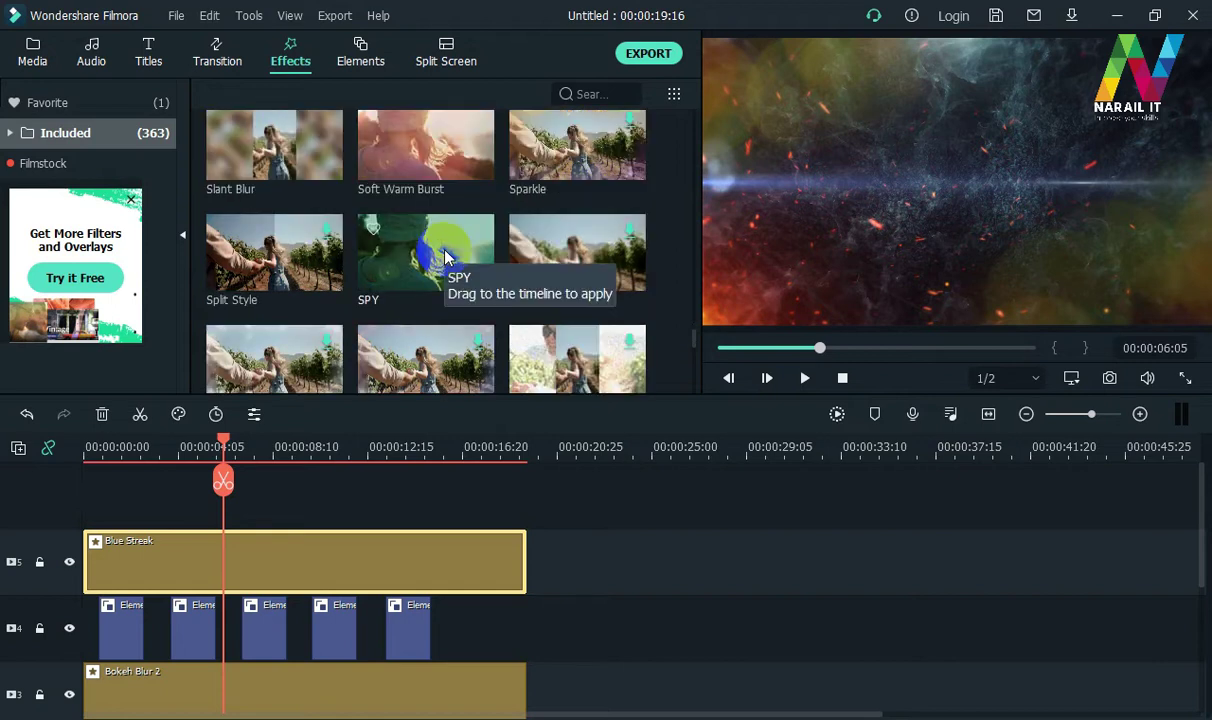
{"action": "scroll", "coordinate": [446, 258], "scroll_direction": "down", "scroll_amount": 3}
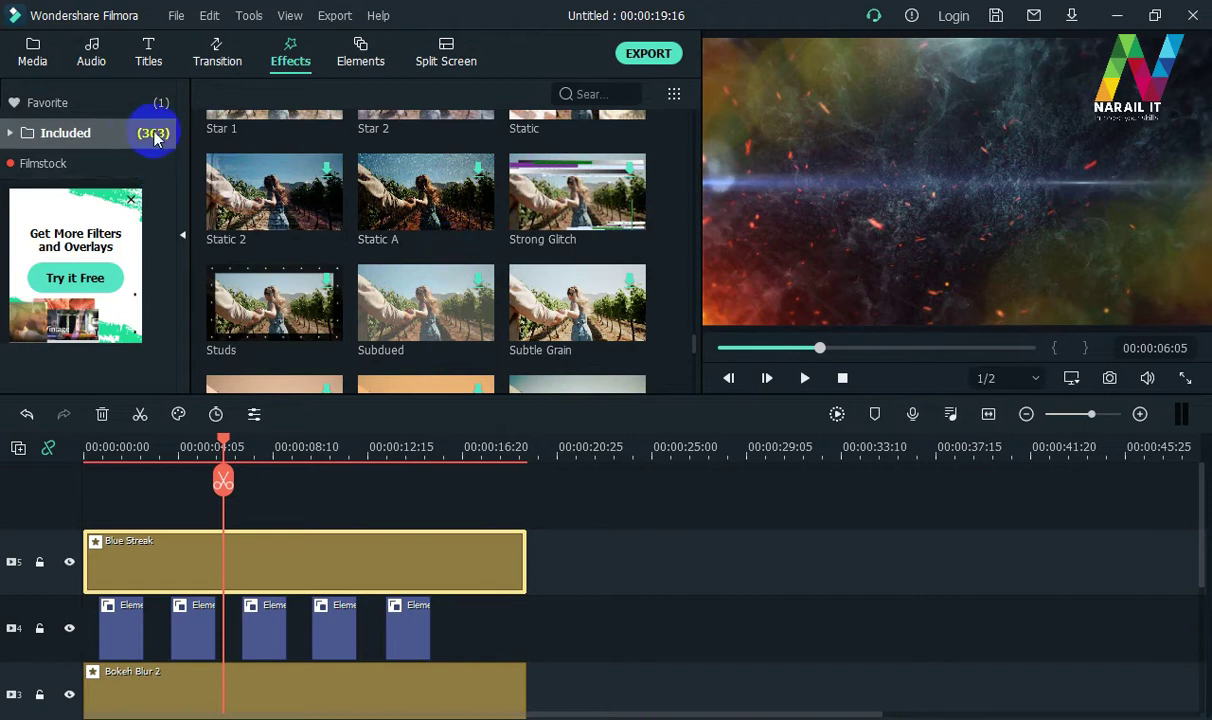
{"action": "scroll", "coordinate": [530, 268], "scroll_direction": "down", "scroll_amount": 3}
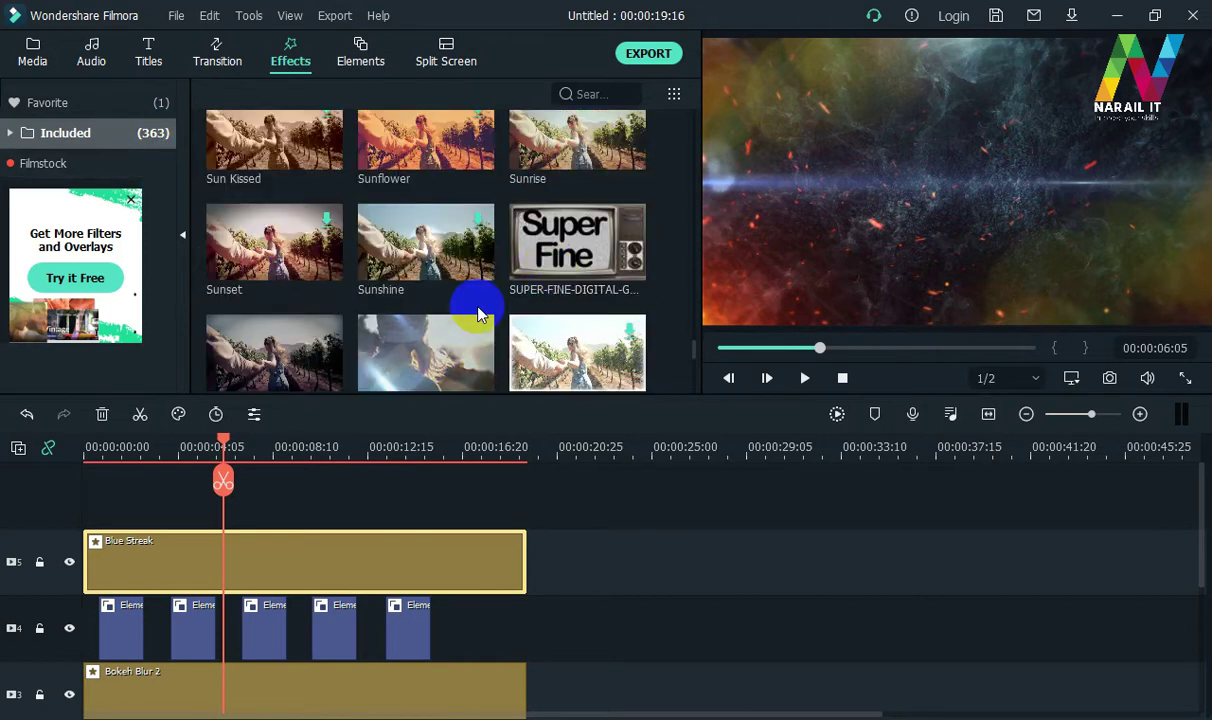
{"action": "scroll", "coordinate": [470, 300], "scroll_direction": "down", "scroll_amount": 3}
{"action": "scroll", "coordinate": [495, 312], "scroll_direction": "down", "scroll_amount": 3}
{"action": "scroll", "coordinate": [478, 311], "scroll_direction": "down", "scroll_amount": 3}
{"action": "scroll", "coordinate": [478, 310], "scroll_direction": "down", "scroll_amount": 3}
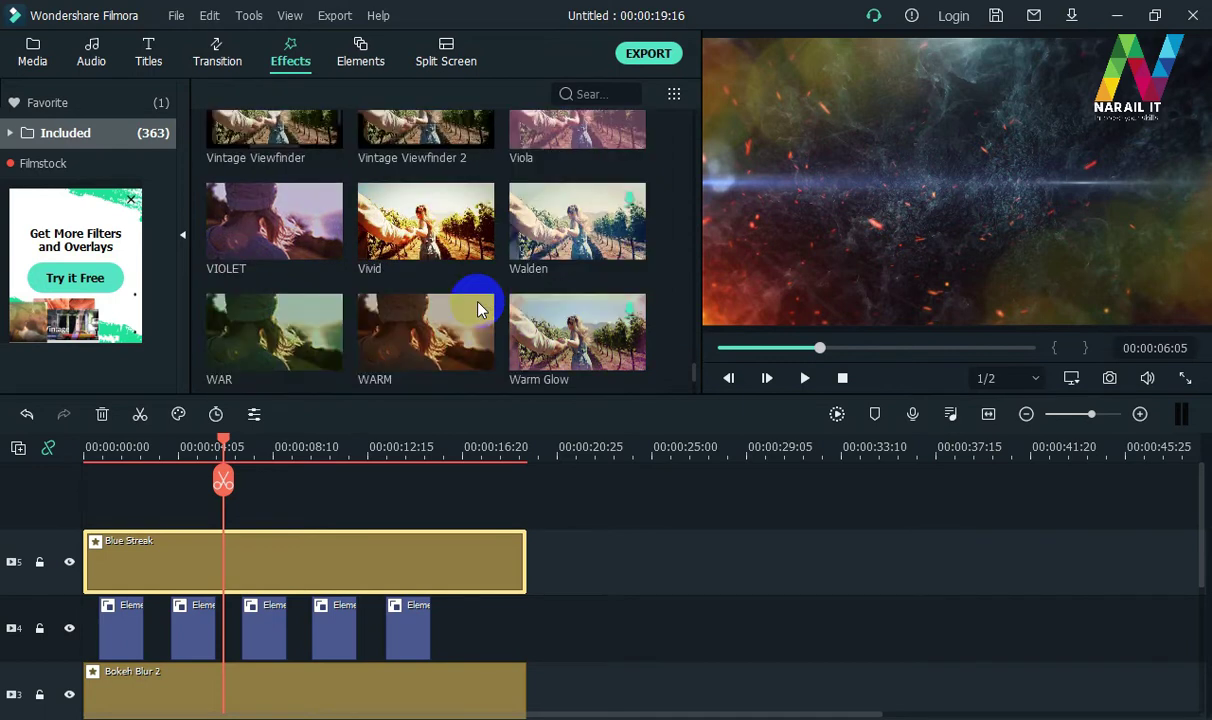
{"action": "scroll", "coordinate": [478, 298], "scroll_direction": "down", "scroll_amount": 3}
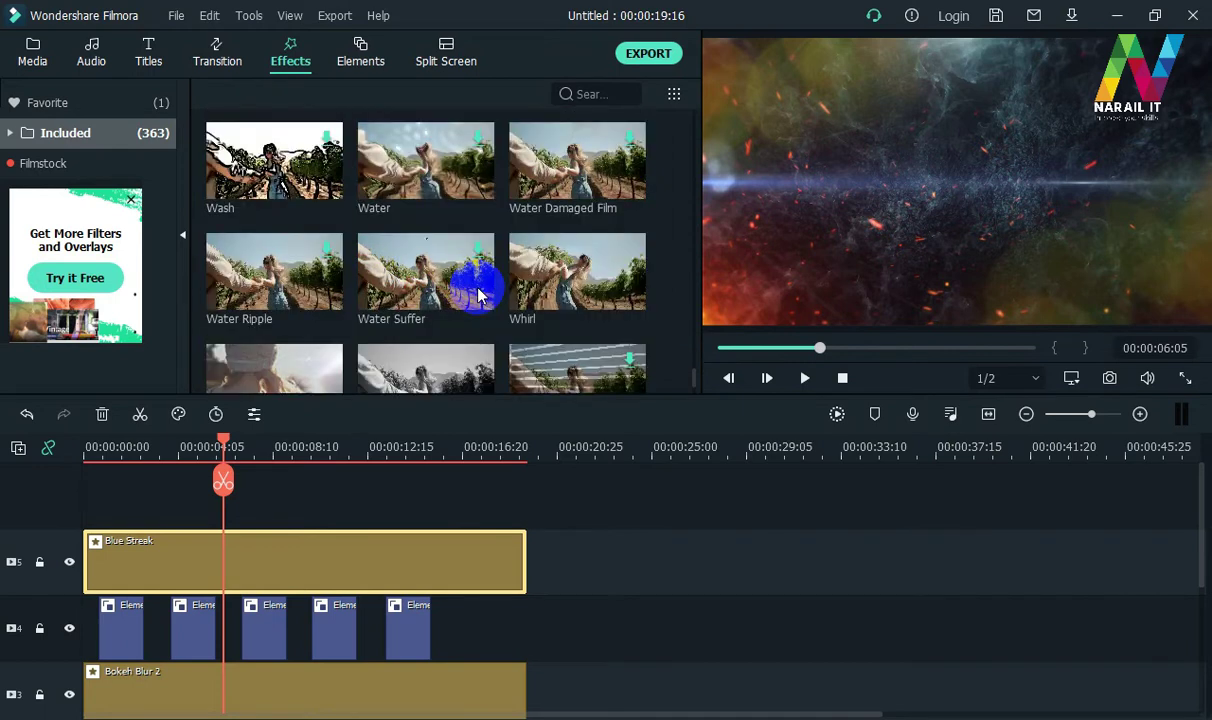
{"action": "scroll", "coordinate": [478, 295], "scroll_direction": "down", "scroll_amount": 3}
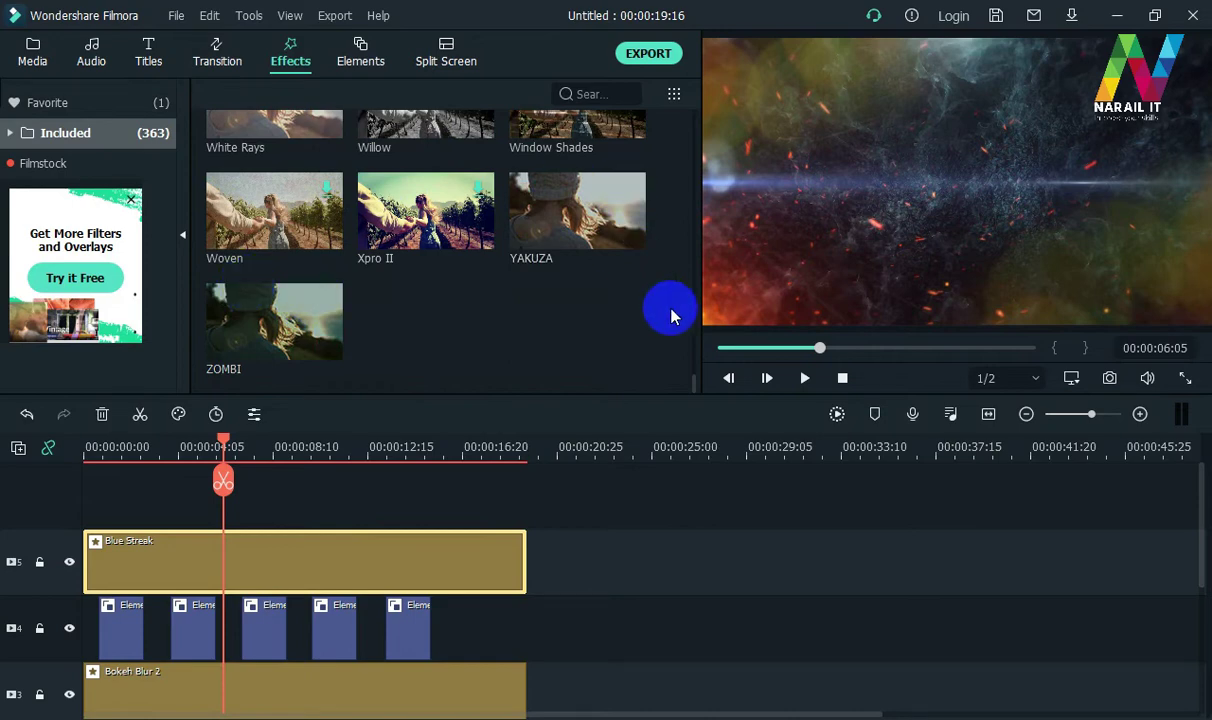
Add the Teal Flares effect on a new track above Blue Streak and extend it to about the end of Blue Streak
{"action": "left_click_drag", "start_coordinate": [693, 388], "coordinate": [690, 358]}
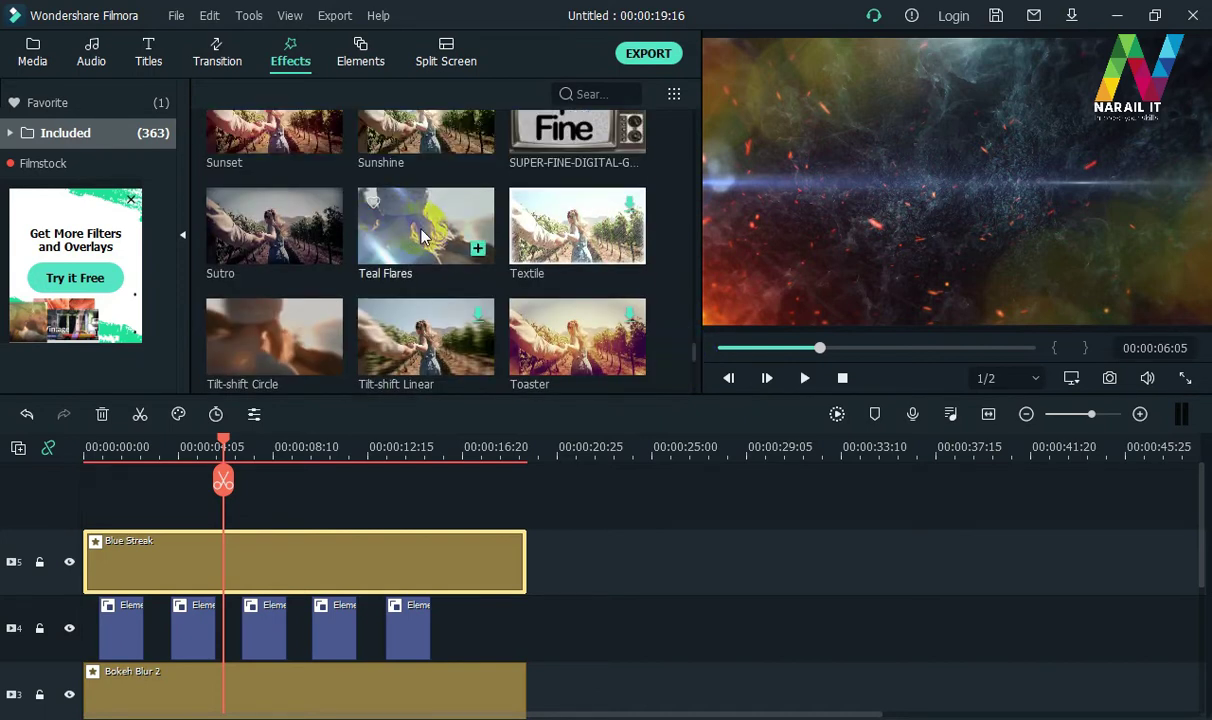
{"action": "left_click_drag", "start_coordinate": [426, 240], "coordinate": [20, 482]}
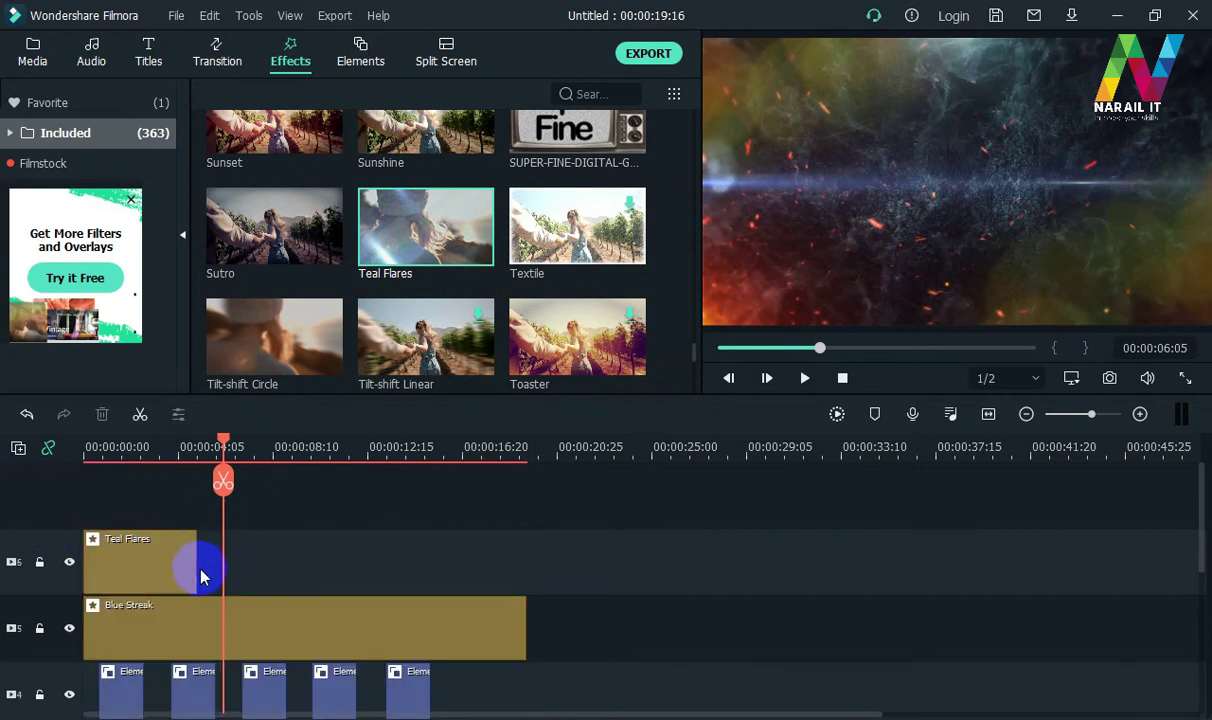
{"action": "mouse_move", "coordinate": [197, 571]}
{"action": "left_mouse_down"}
{"action": "mouse_move", "coordinate": [500, 566]}
{"action": "mouse_move", "coordinate": [520, 577]}
{"action": "left_mouse_up"}
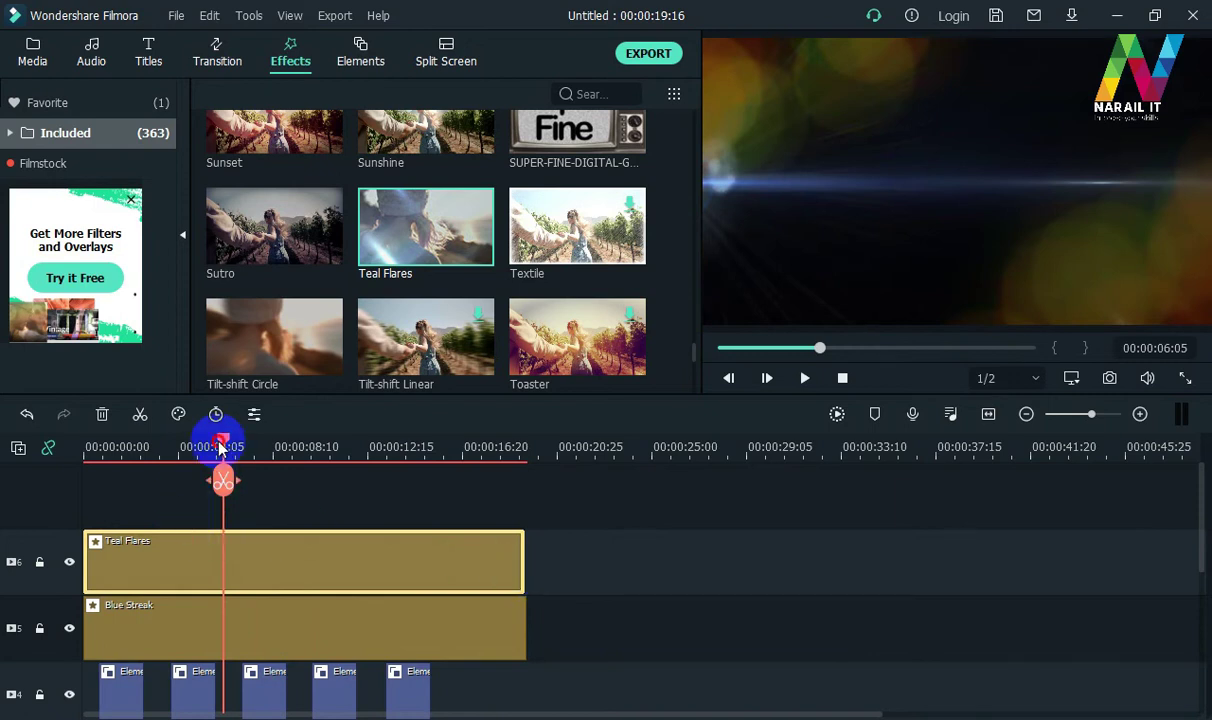
Play the project from the beginning to check the Teal Flares overlay, and replay the 2021 title section
{"action": "left_click_drag", "start_coordinate": [220, 446], "coordinate": [22, 444]}
{"action": "key", "text": "space"}
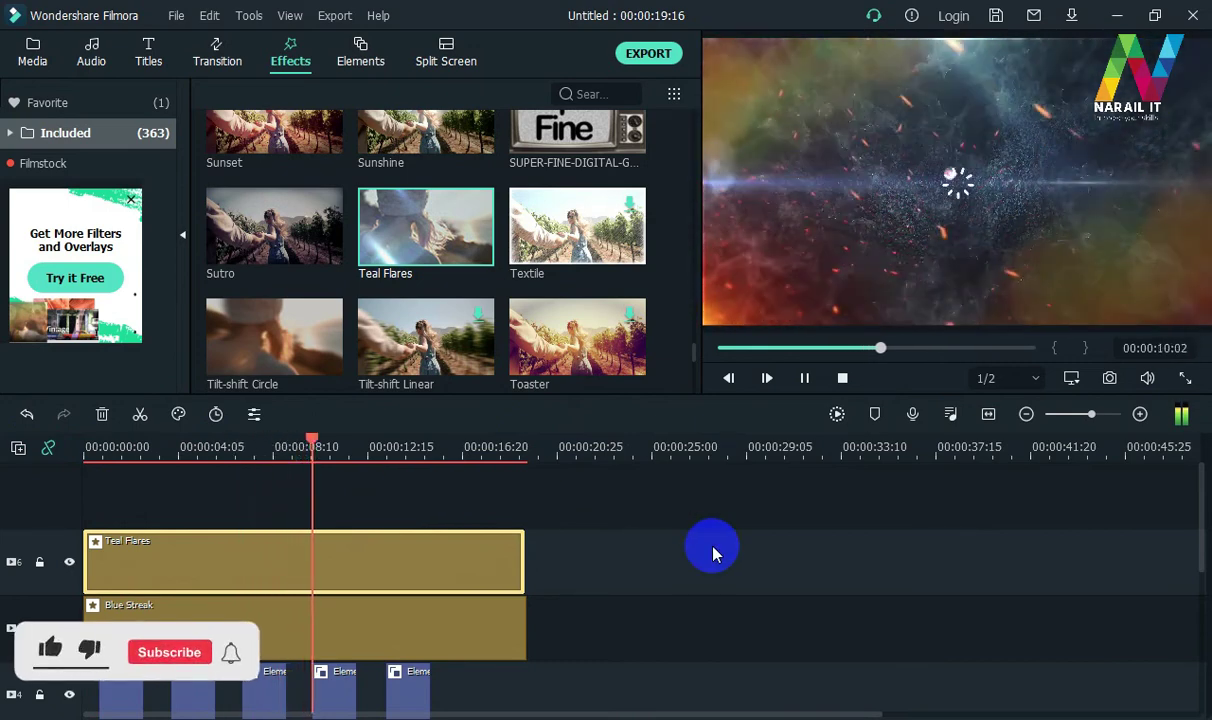
{"action": "scroll", "coordinate": [712, 551], "scroll_direction": "down", "scroll_amount": 1}
{"action": "scroll", "coordinate": [712, 551], "scroll_direction": "down", "scroll_amount": 1}
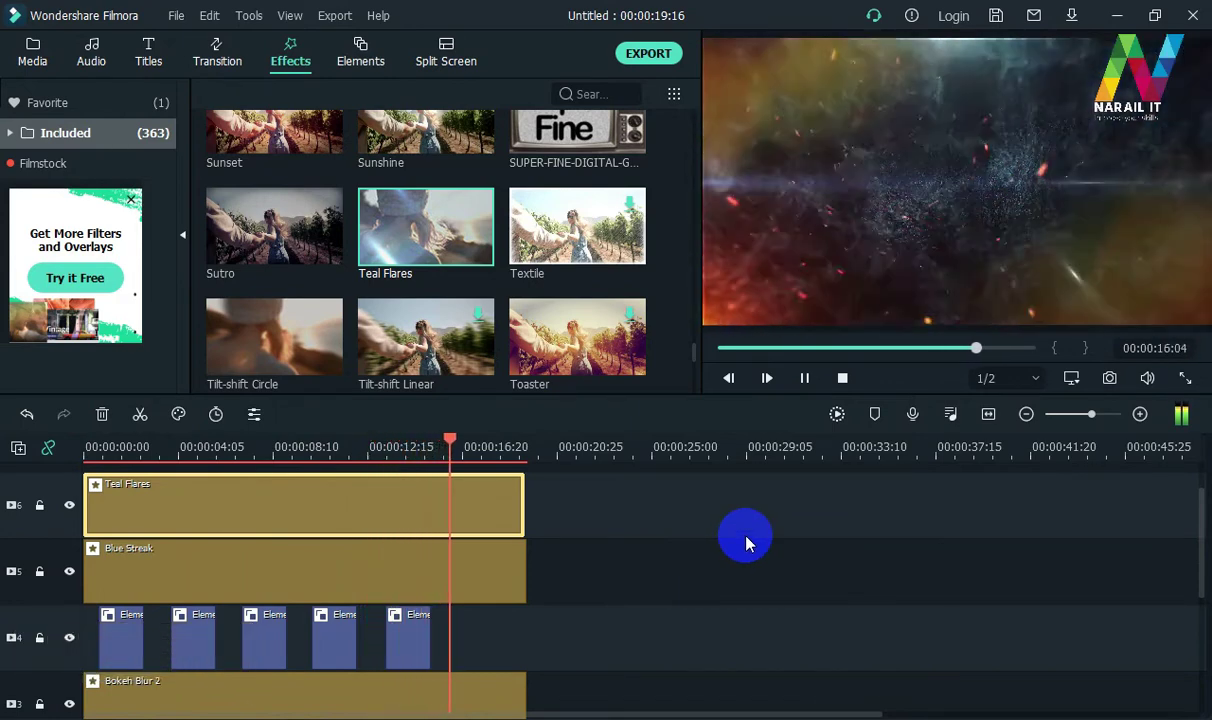
{"action": "key", "text": "space"}
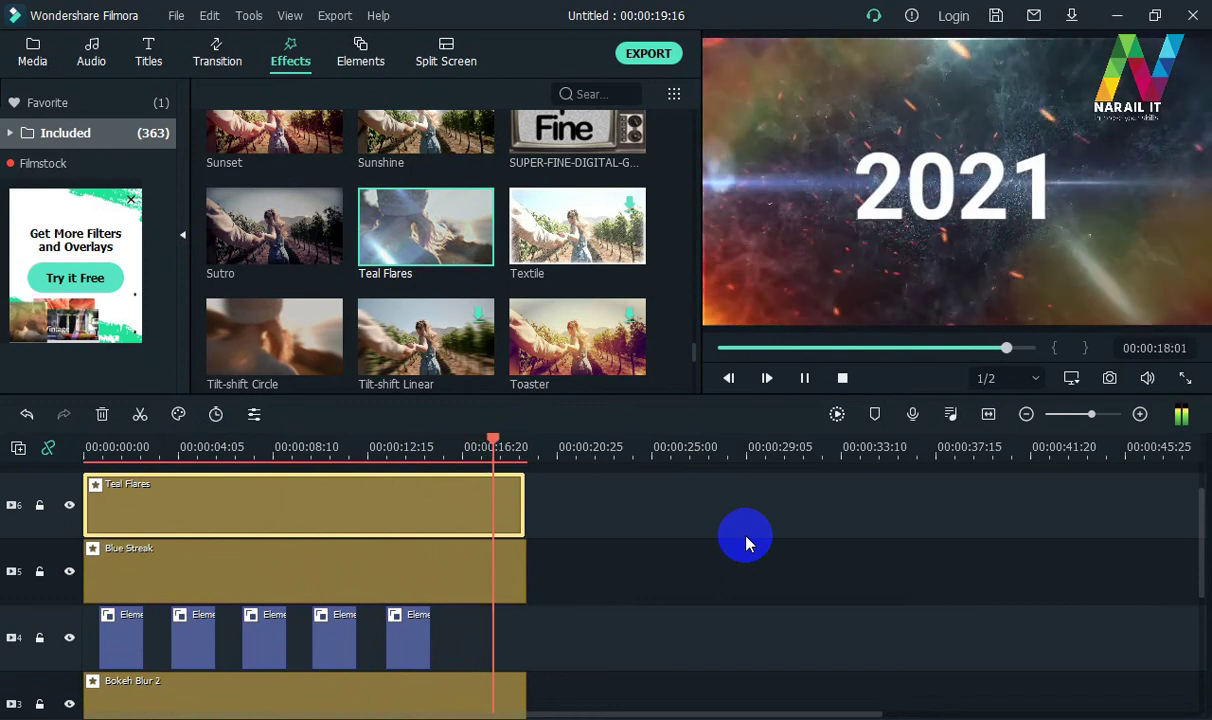
{"action": "scroll", "coordinate": [742, 545], "scroll_direction": "down", "scroll_amount": 4}
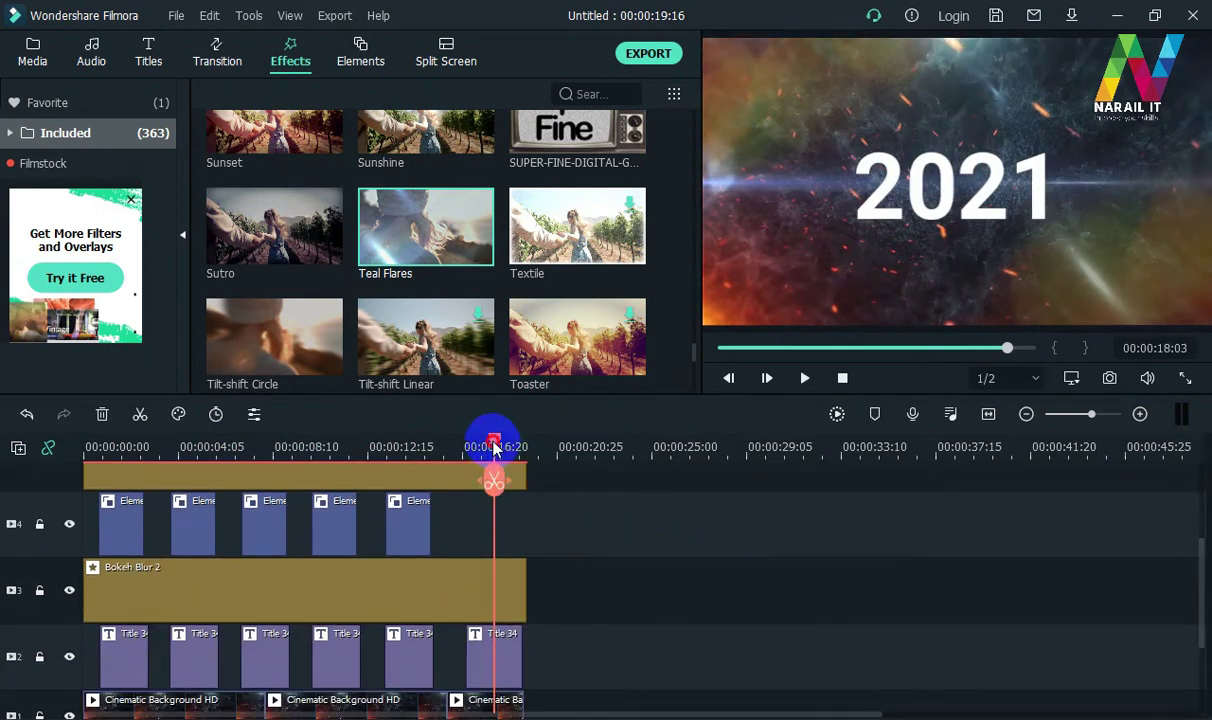
{"action": "left_click_drag", "start_coordinate": [493, 447], "coordinate": [446, 447]}
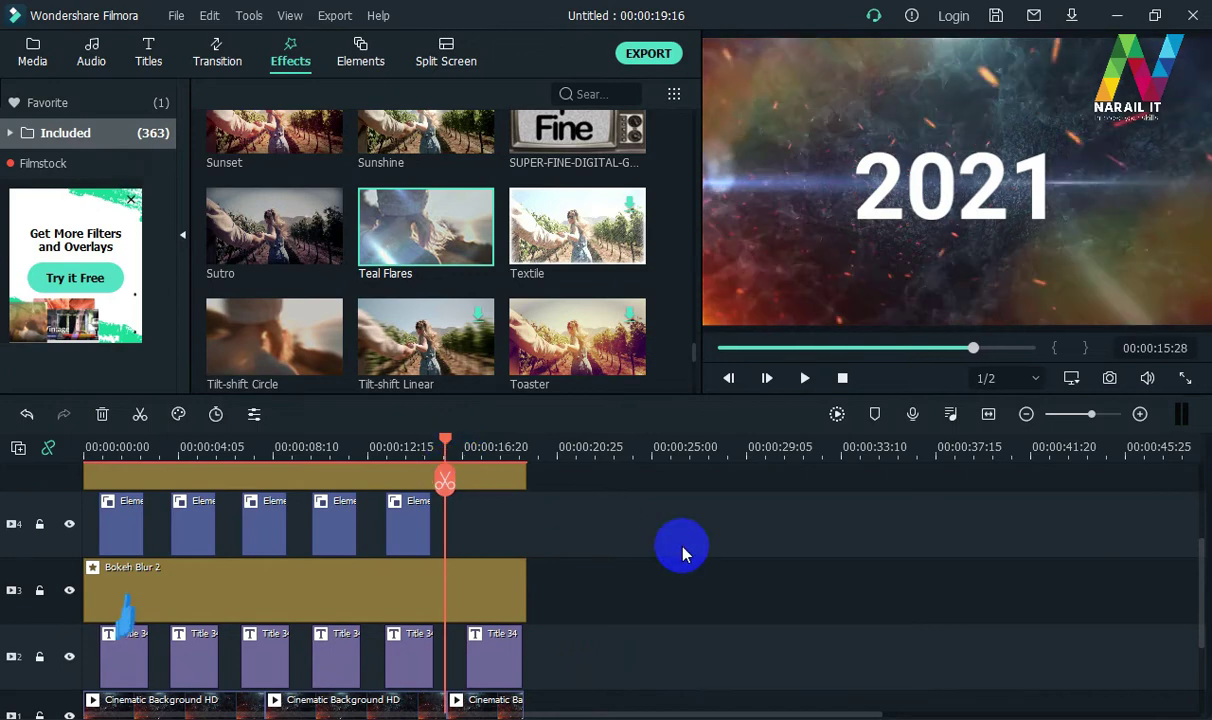
{"action": "key", "text": "space"}
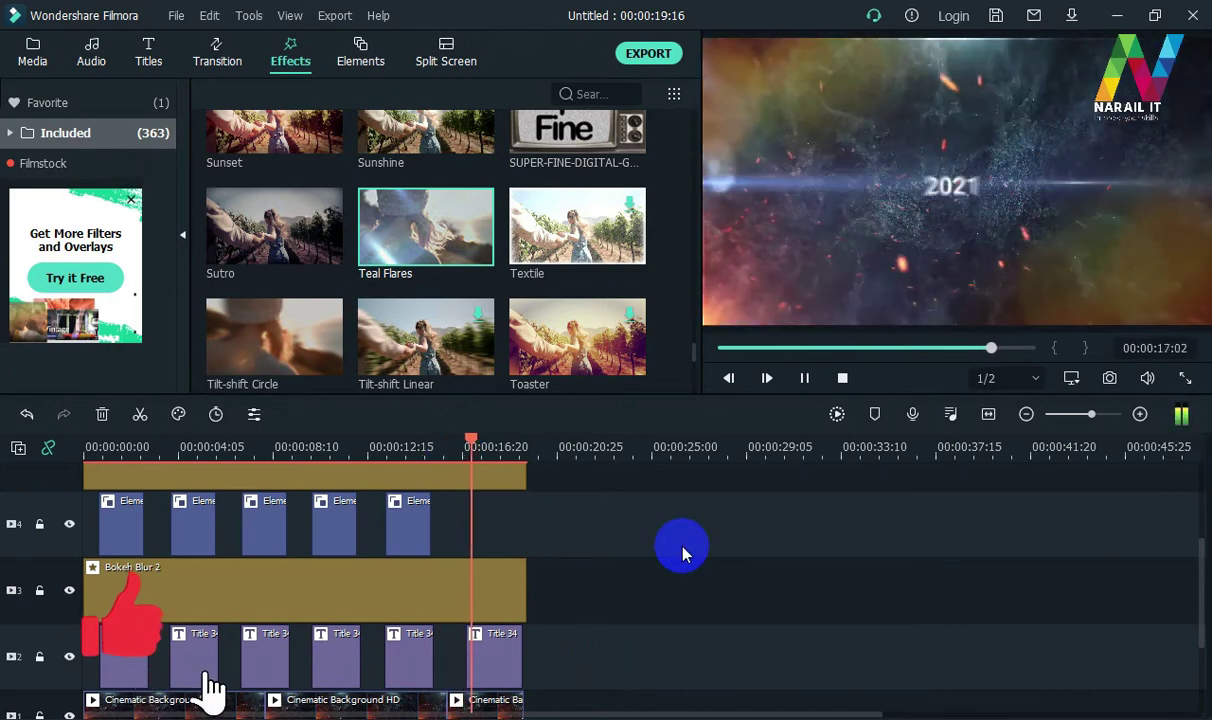
{"action": "key", "text": "space"}
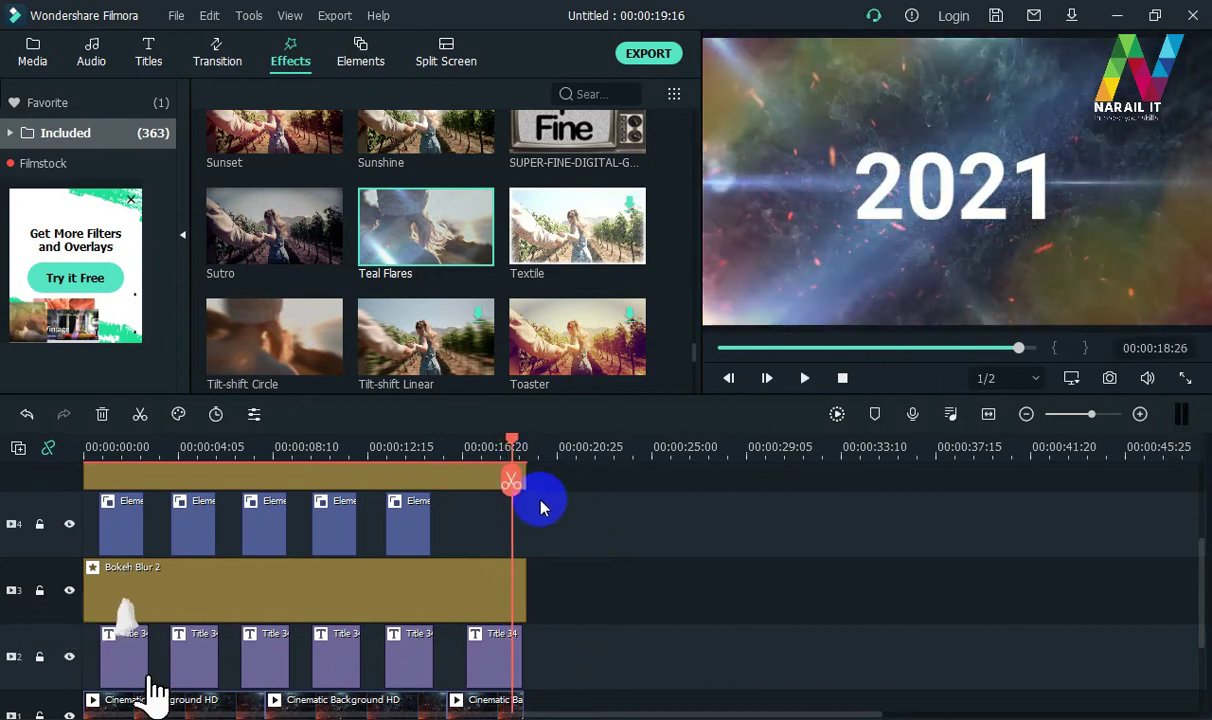
Browse the effects around Sierra and Slant Blur and the Tutorial elements for something to accompany the 2021 title
{"action": "scroll", "coordinate": [392, 141], "scroll_direction": "up", "scroll_amount": 5}
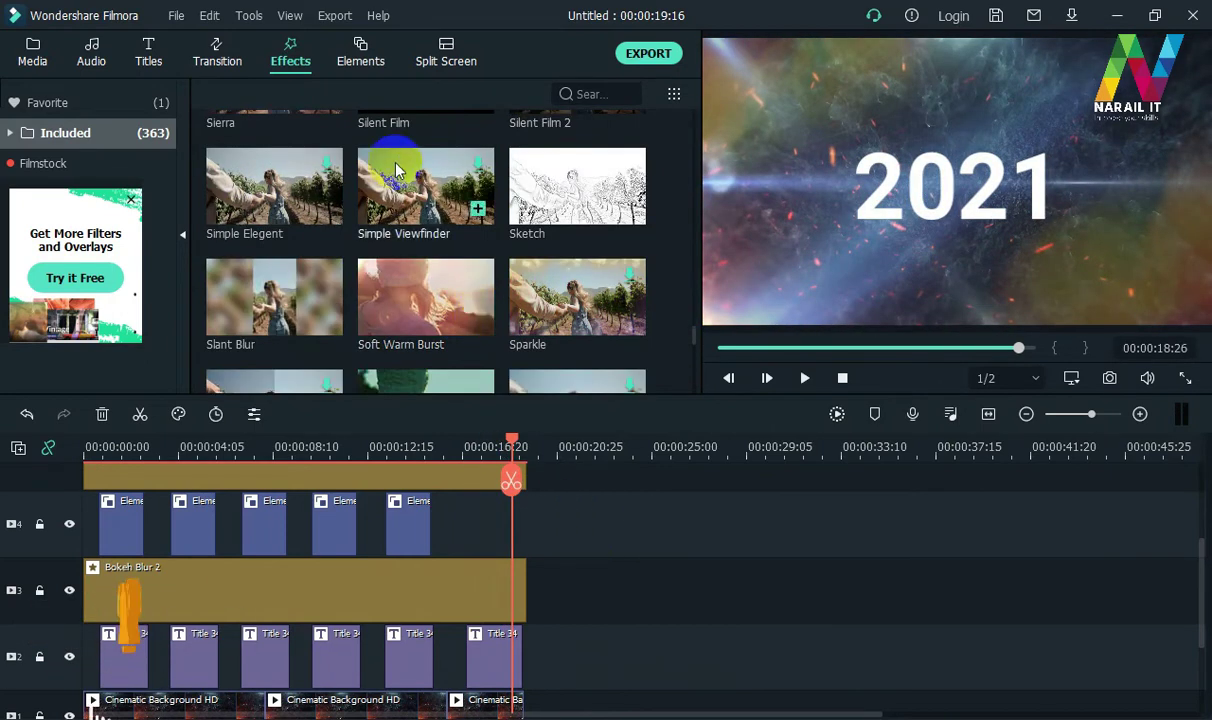
{"action": "left_click", "coordinate": [360, 62]}
{"action": "scroll", "coordinate": [546, 305], "scroll_direction": "down", "scroll_amount": 5}
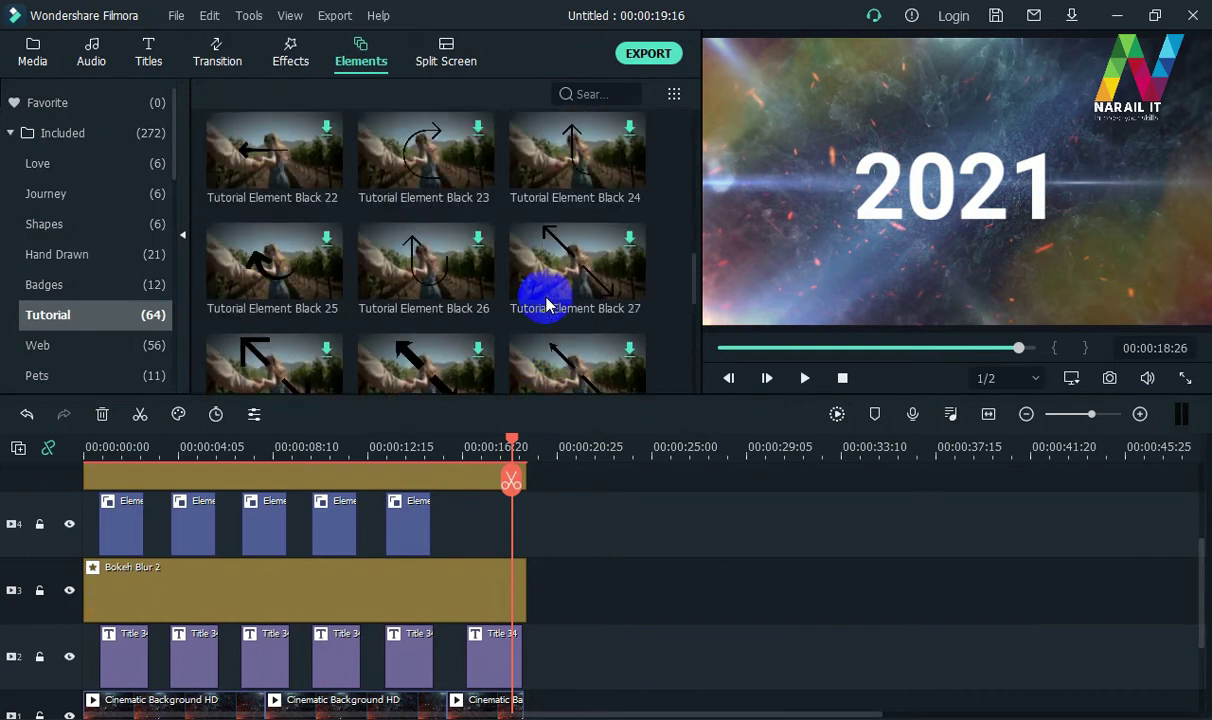
{"action": "scroll", "coordinate": [546, 305], "scroll_direction": "down", "scroll_amount": 10}
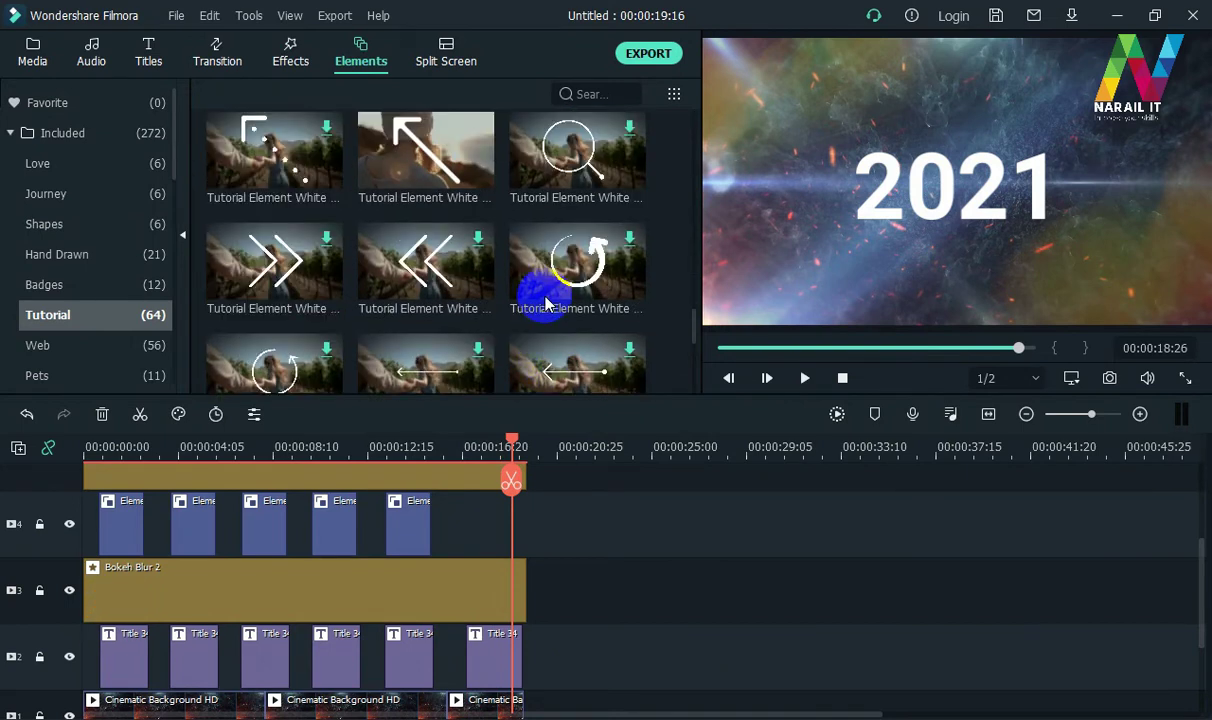
{"action": "scroll", "coordinate": [501, 293], "scroll_direction": "down", "scroll_amount": 5}
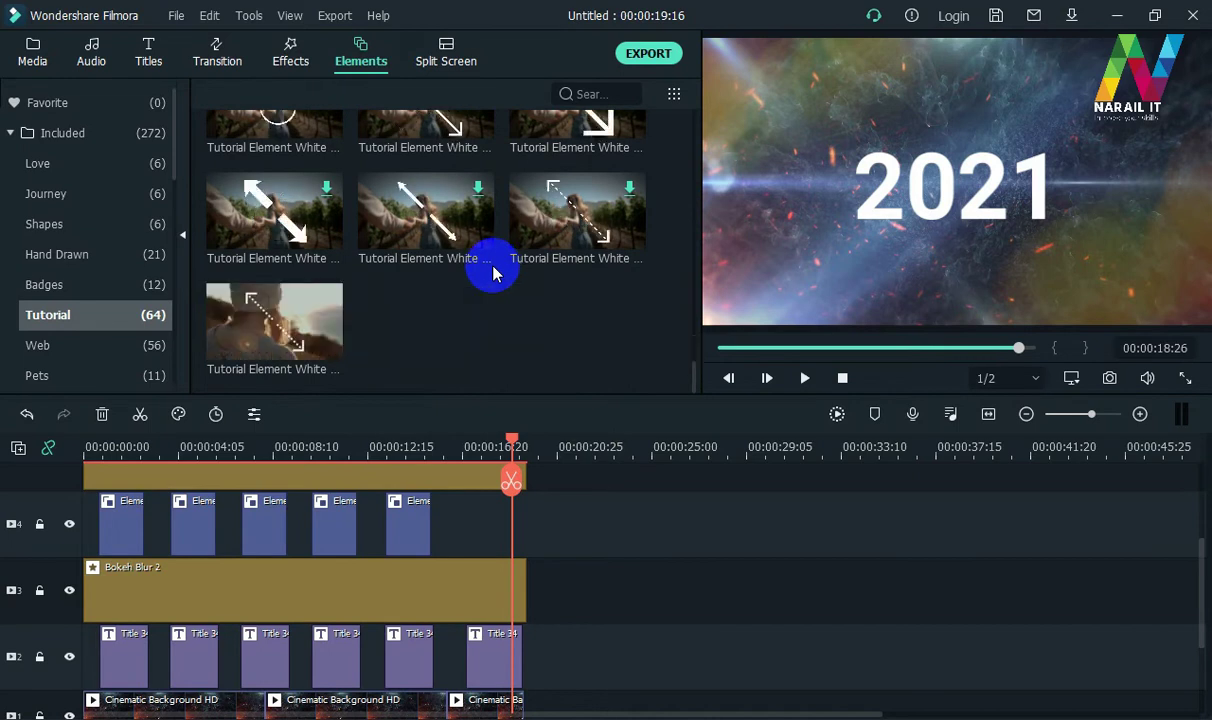
{"action": "scroll", "coordinate": [497, 285], "scroll_direction": "up", "scroll_amount": 8}
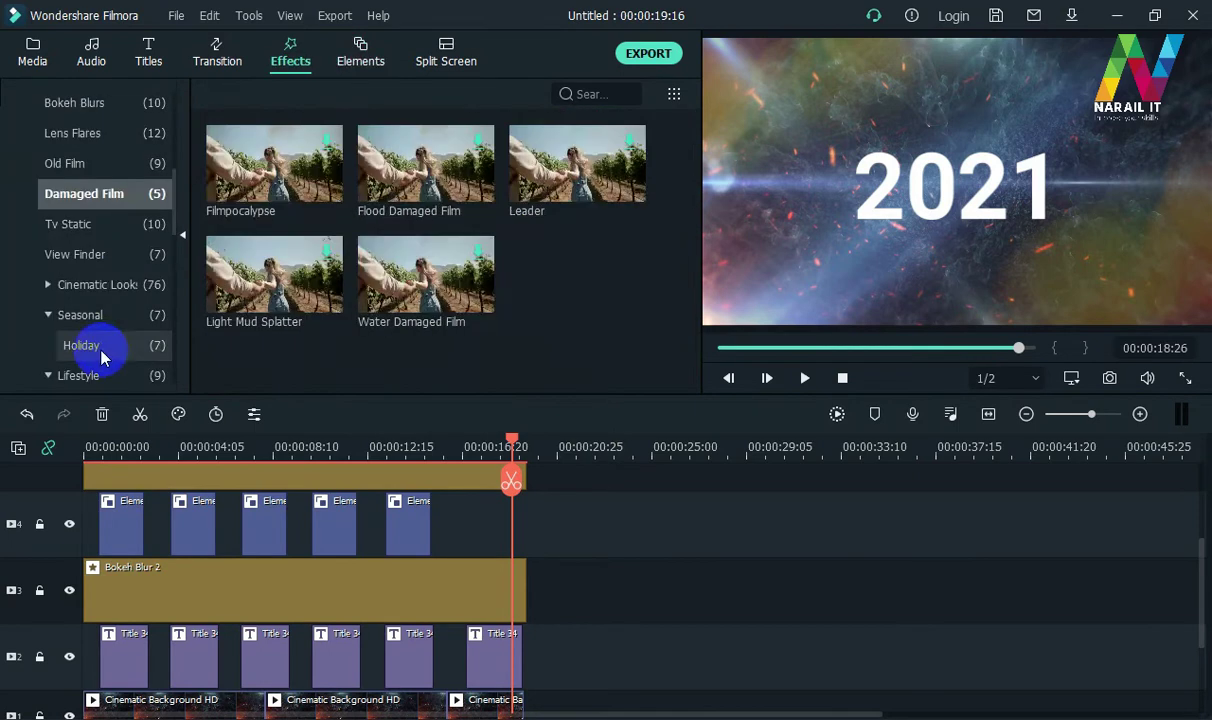
Add the first Holiday New Year overlay from the seasonal effects to the motion shapes track, past the project's end, and preview it there
{"action": "left_click", "coordinate": [100, 350]}
{"action": "left_click", "coordinate": [625, 288]}
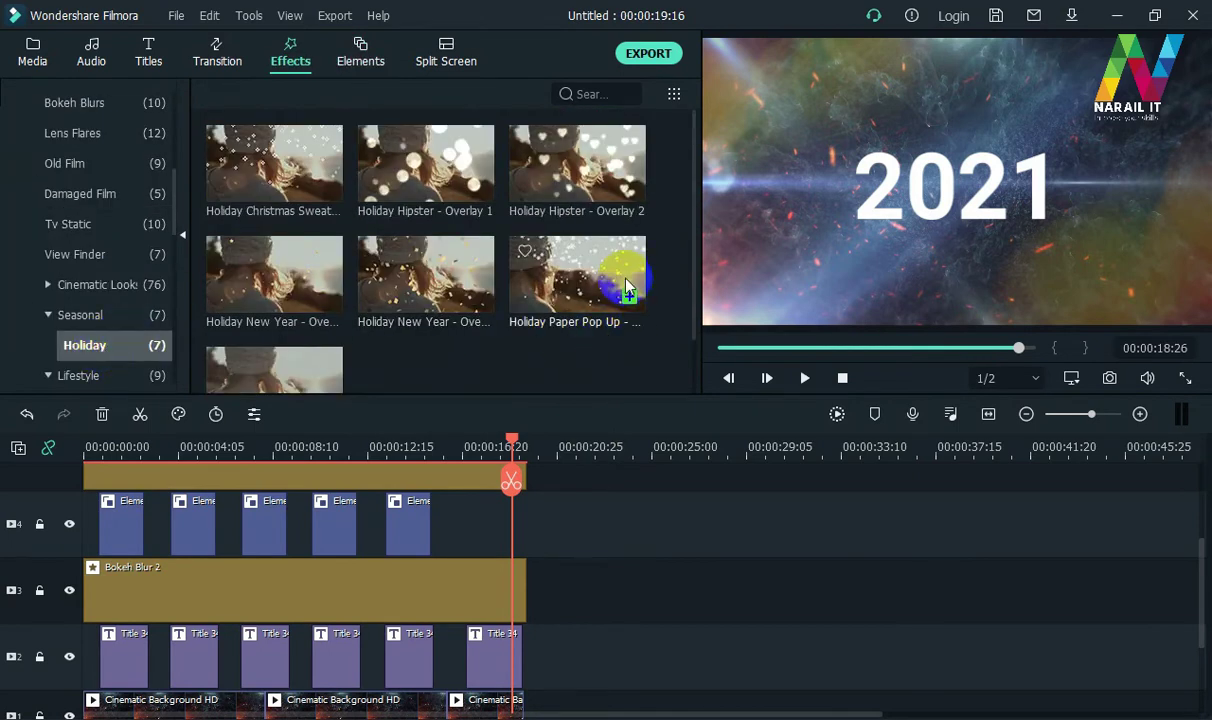
{"action": "left_click", "coordinate": [264, 305]}
{"action": "left_click_drag", "start_coordinate": [264, 305], "coordinate": [610, 545]}
{"action": "left_click", "coordinate": [614, 447]}
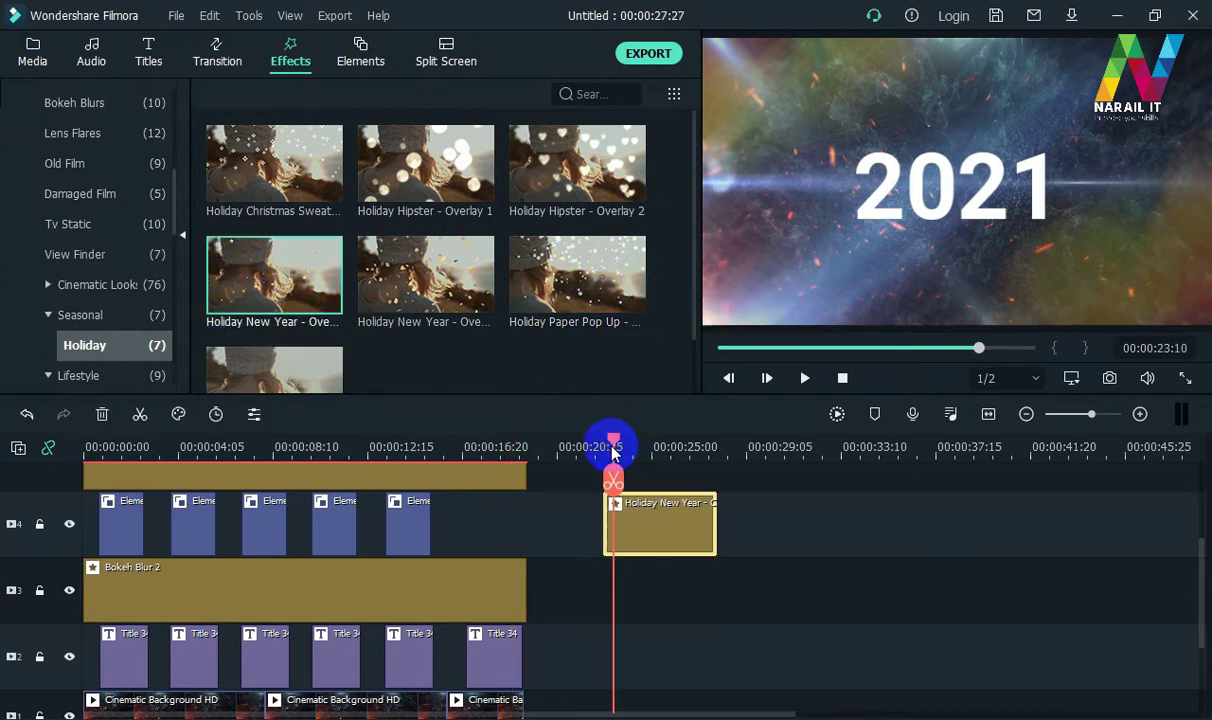
{"action": "key", "text": "space"}
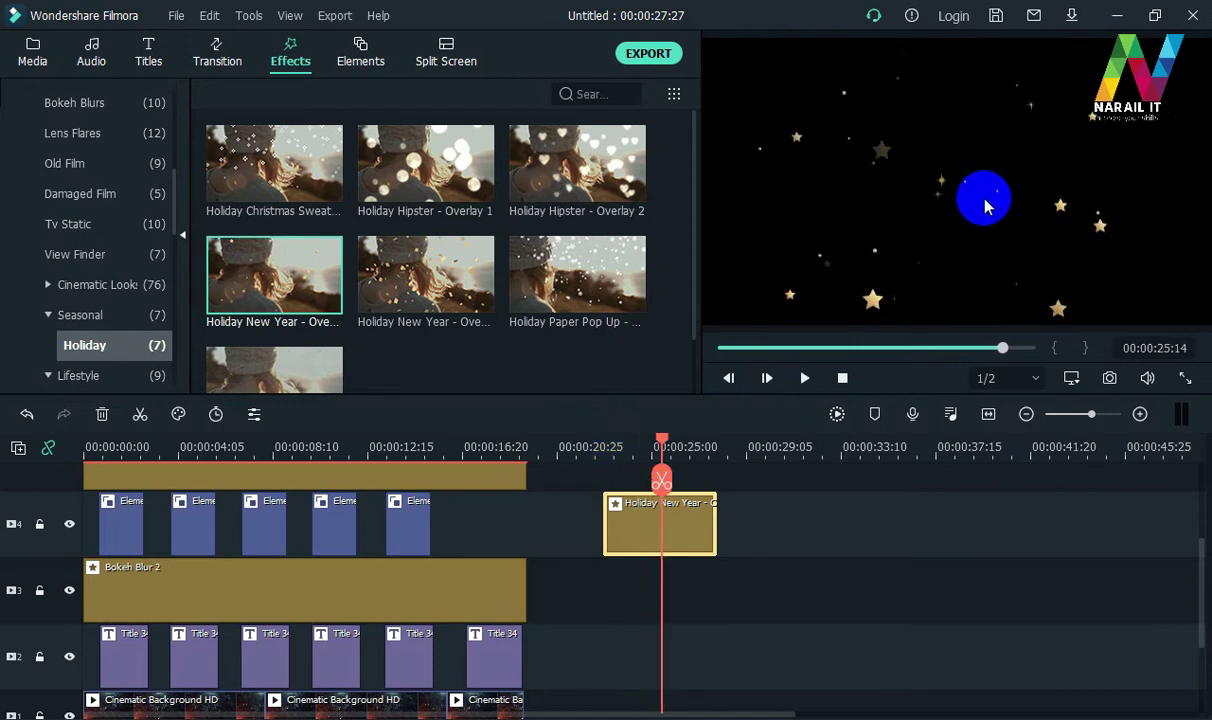
Move the Holiday New Year overlay above the 2021 title so it starts just before it, and play that section
{"action": "left_click_drag", "start_coordinate": [642, 543], "coordinate": [497, 541]}
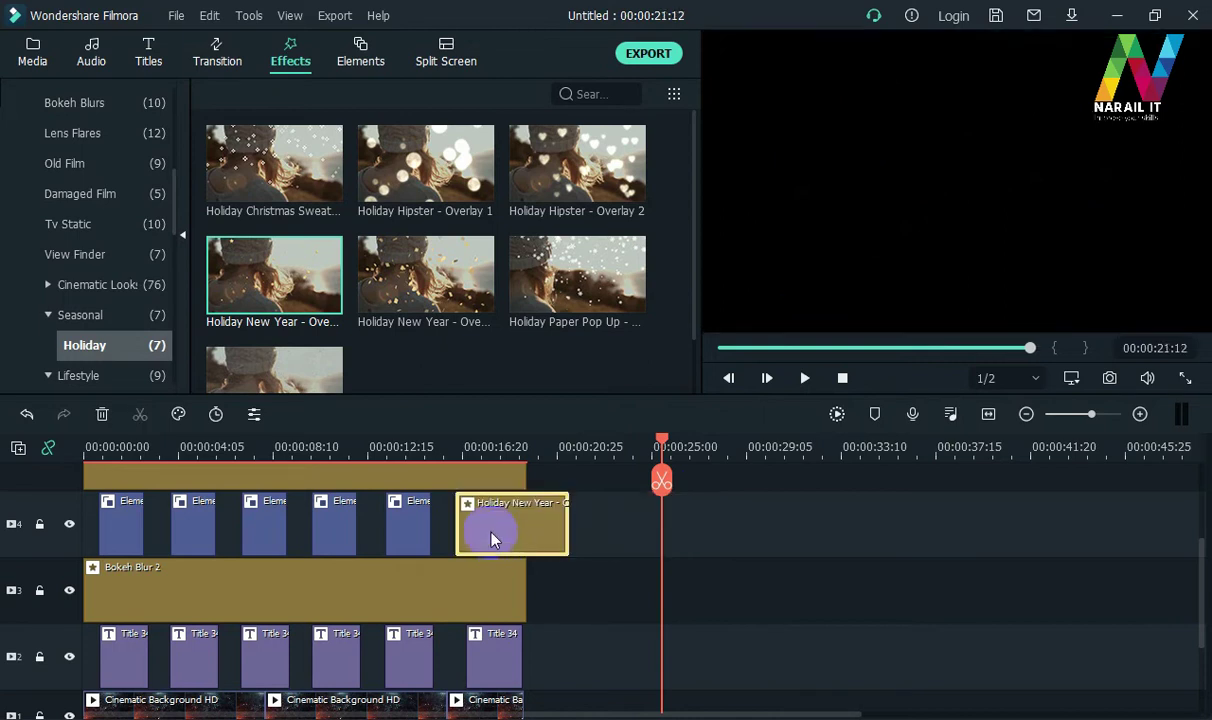
{"action": "left_click", "coordinate": [444, 443]}
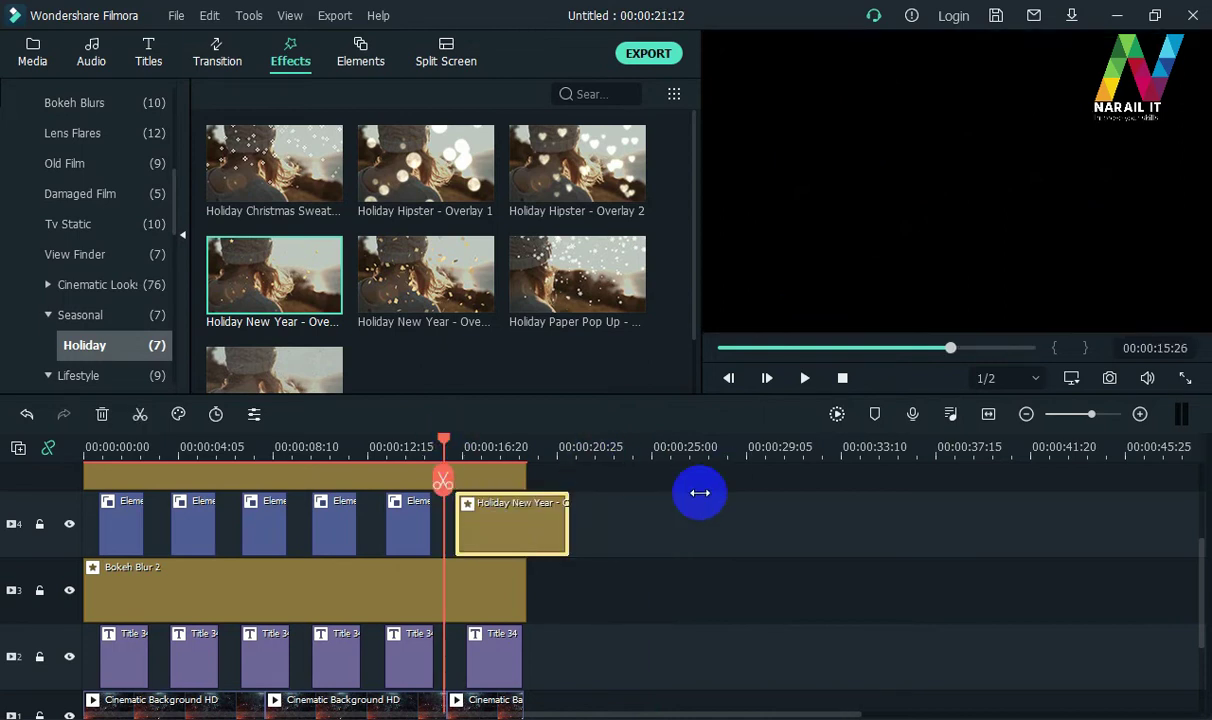
{"action": "key", "text": "space"}
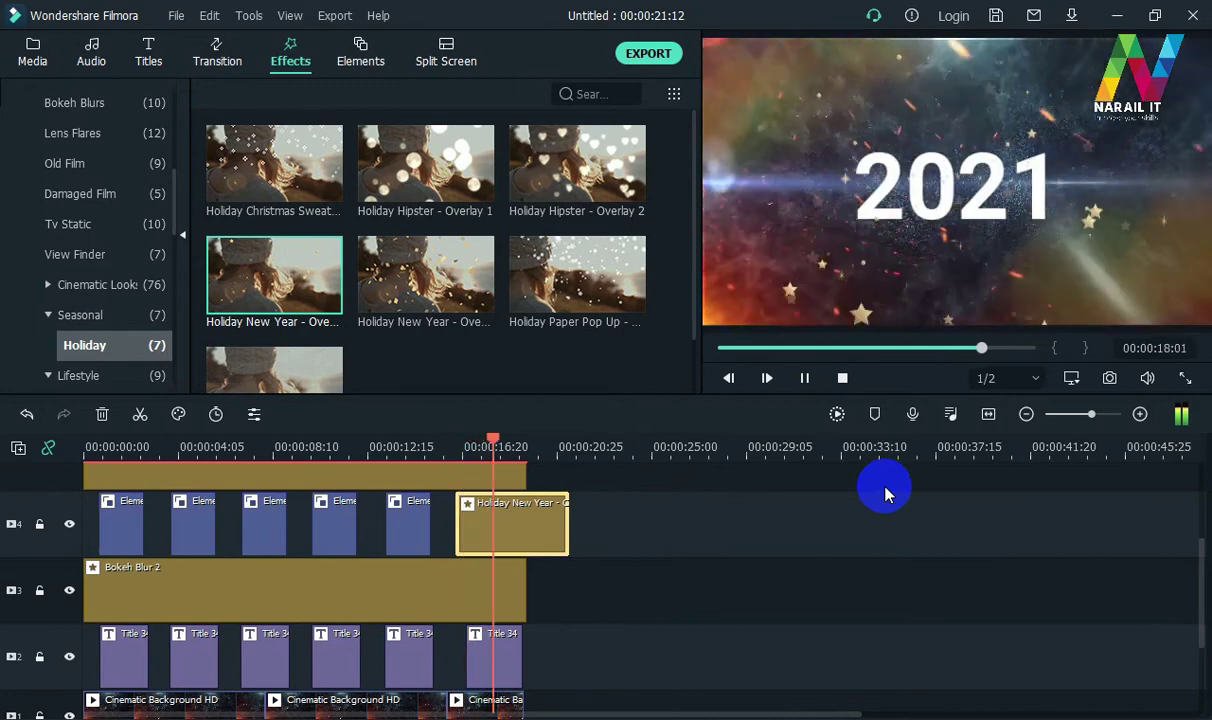
{"action": "key", "text": "space"}
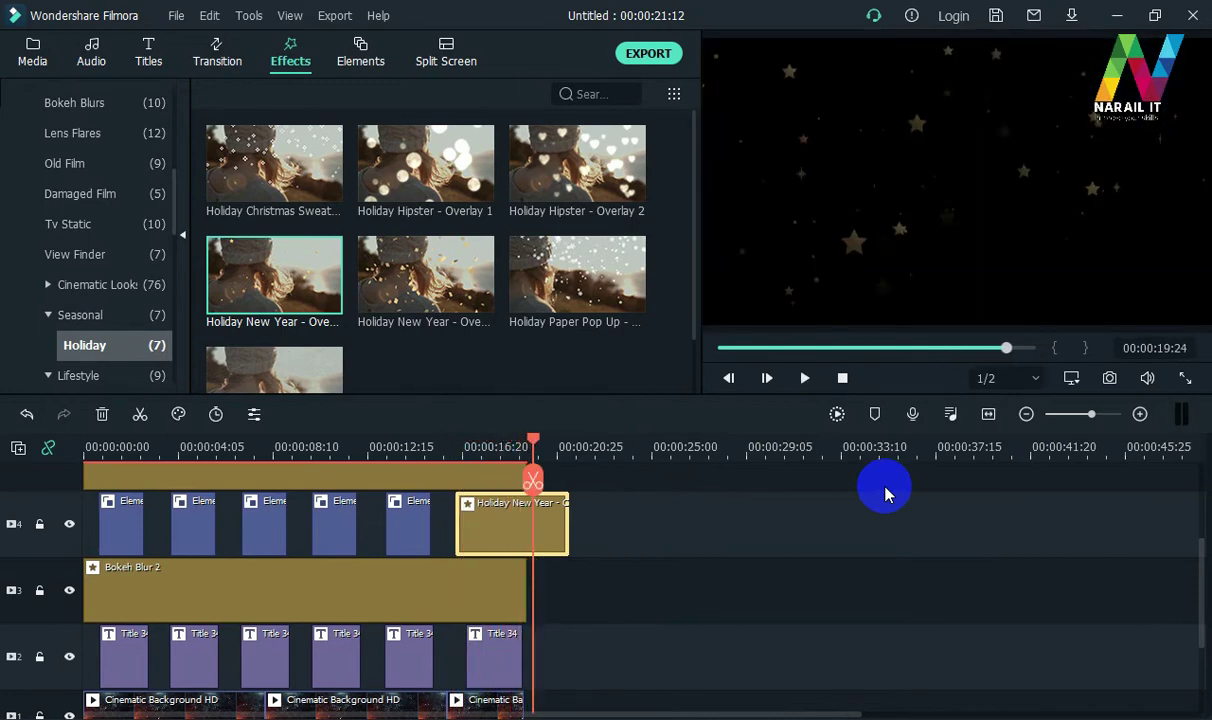
Shift the Holiday New Year overlay slightly earlier, closer to the last motion shape, and replay the 2021 section
{"action": "left_click_drag", "start_coordinate": [495, 525], "coordinate": [487, 519]}
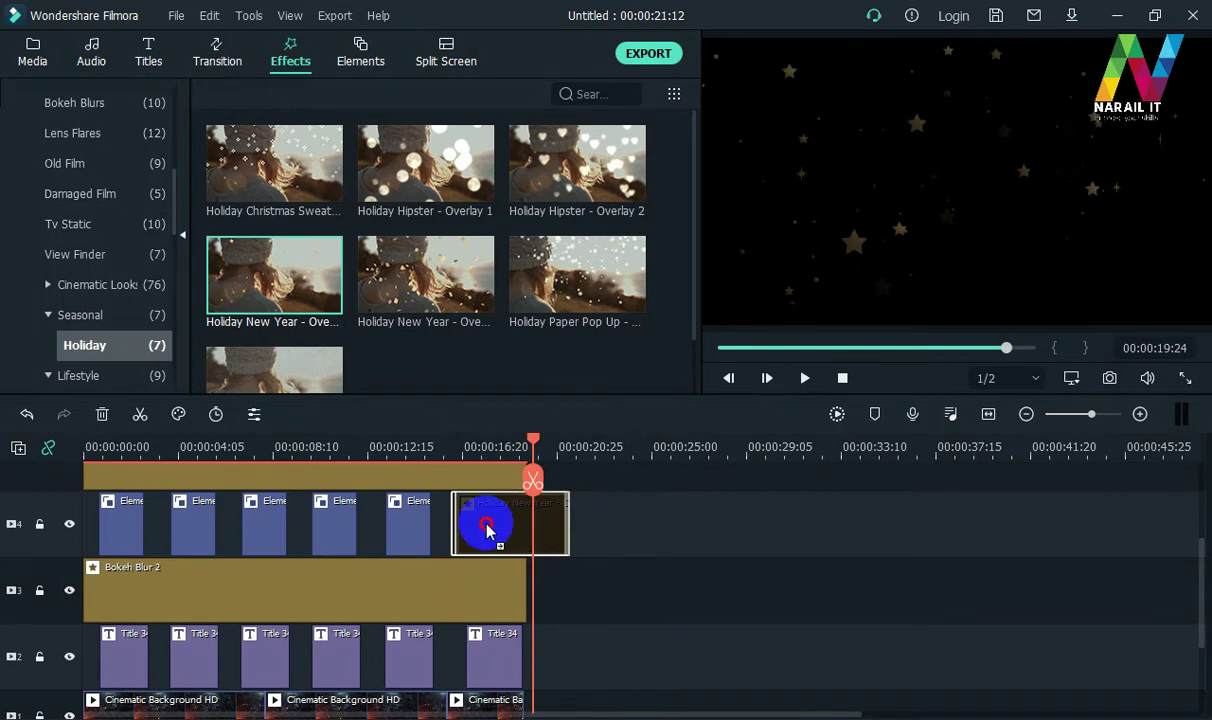
{"action": "left_click", "coordinate": [435, 442]}
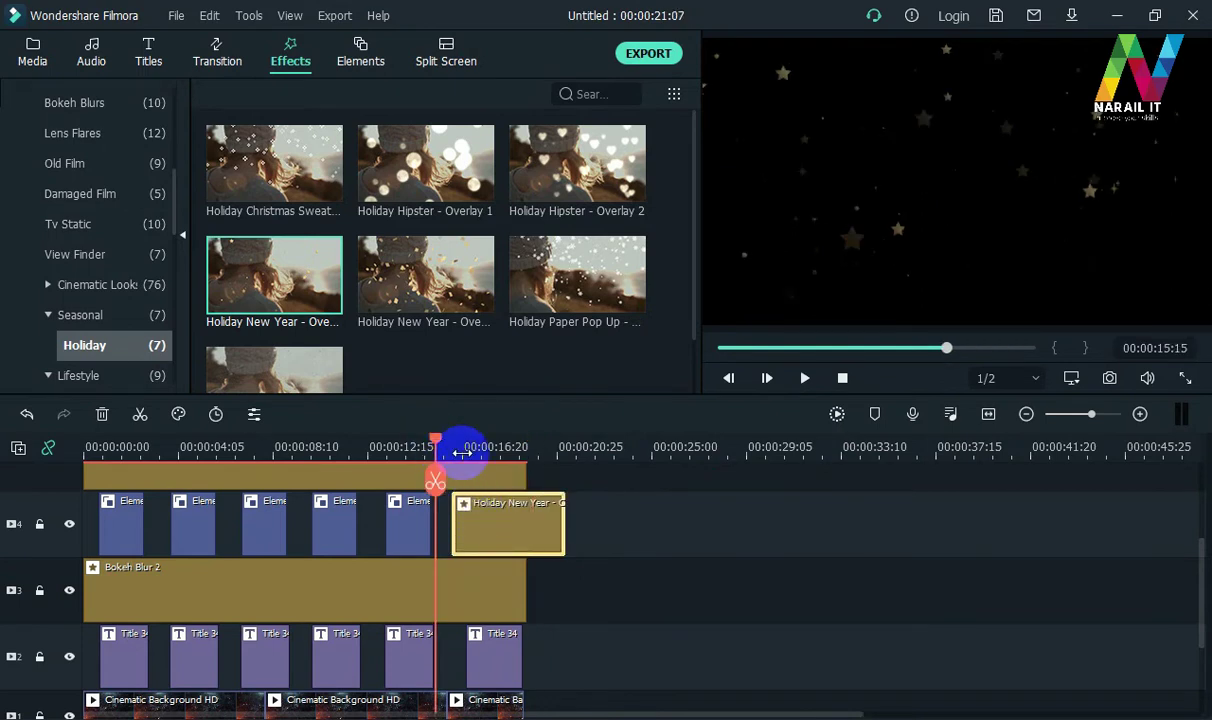
{"action": "key", "text": "space"}
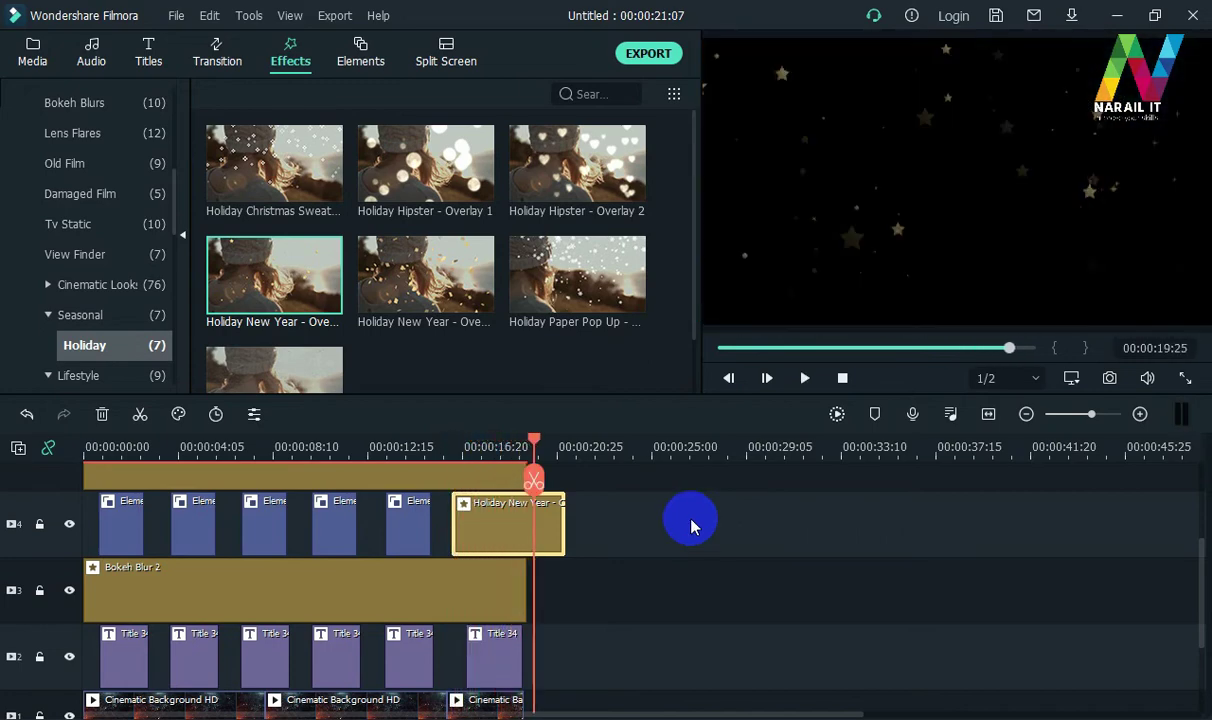
{"action": "key", "text": "space"}
Extend the background music to 00:00:25:02 and lengthen the last Cinematic Background HD clip past the end of the Holiday New Year overlay
{"action": "scroll", "coordinate": [893, 563], "scroll_direction": "down", "scroll_amount": 2}
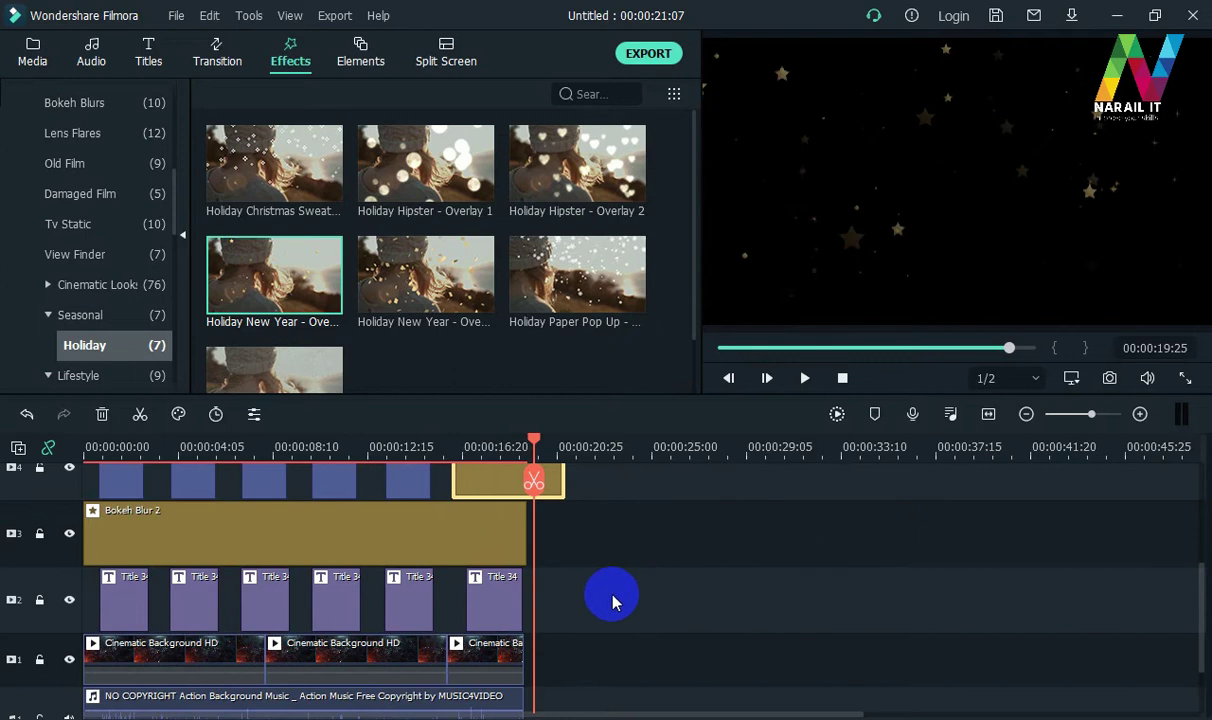
{"action": "scroll", "coordinate": [620, 598], "scroll_direction": "down", "scroll_amount": 1}
{"action": "scroll", "coordinate": [620, 597], "scroll_direction": "down", "scroll_amount": 1}
{"action": "left_click", "coordinate": [500, 680]}
{"action": "left_click_drag", "start_coordinate": [522, 678], "coordinate": [650, 672]}
{"action": "scroll", "coordinate": [583, 531], "scroll_direction": "up", "scroll_amount": 1}
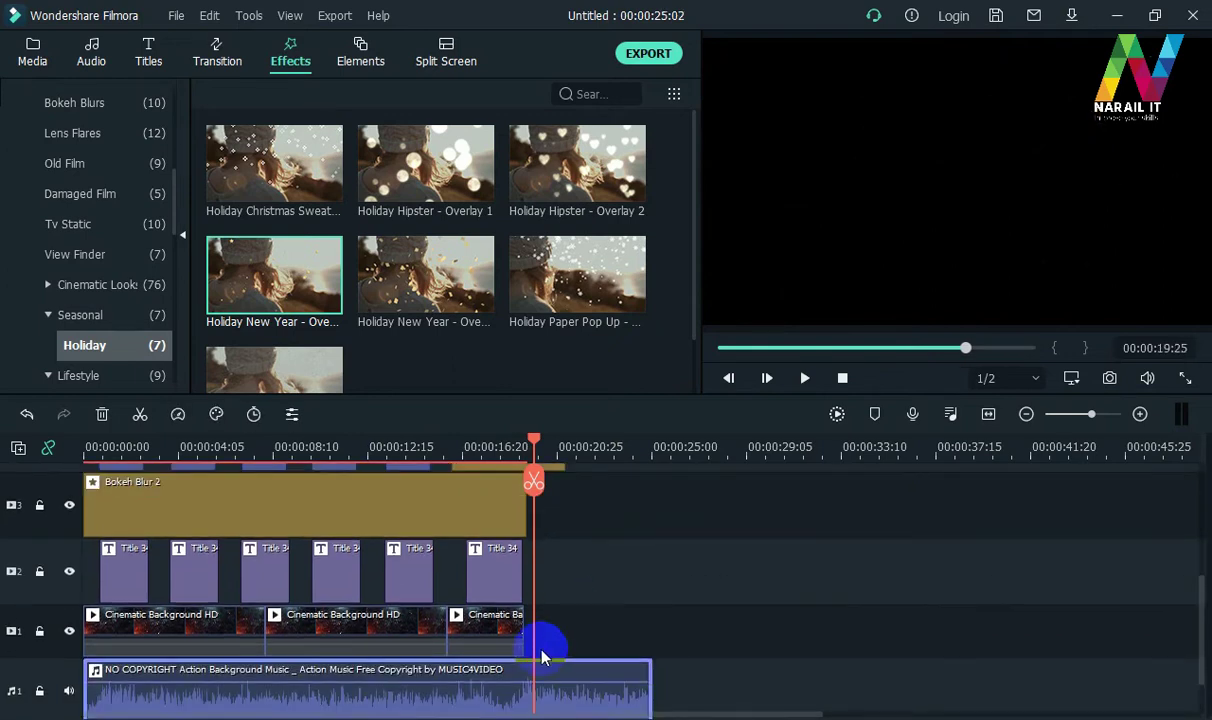
{"action": "left_click_drag", "start_coordinate": [521, 634], "coordinate": [679, 628]}
Extend the Bokeh Blur 2 overlay to the end of the Holiday New Year overlay
{"action": "scroll", "coordinate": [677, 602], "scroll_direction": "up", "scroll_amount": 4}
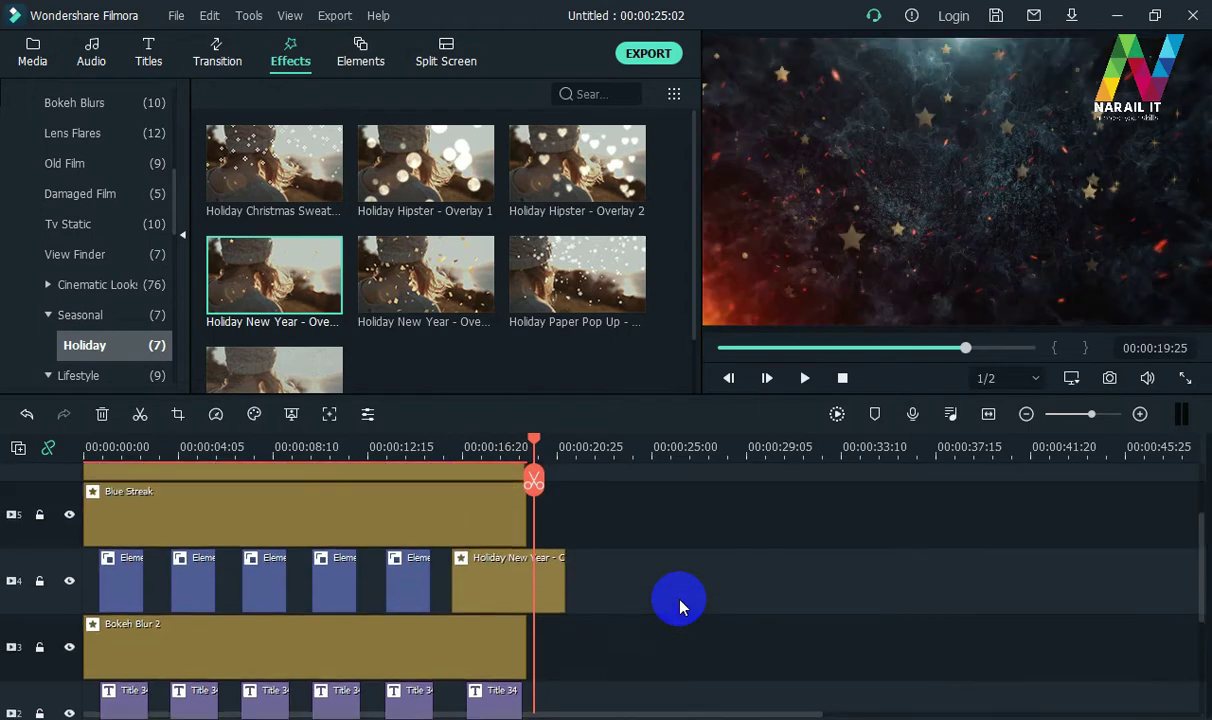
{"action": "left_click", "coordinate": [498, 652]}
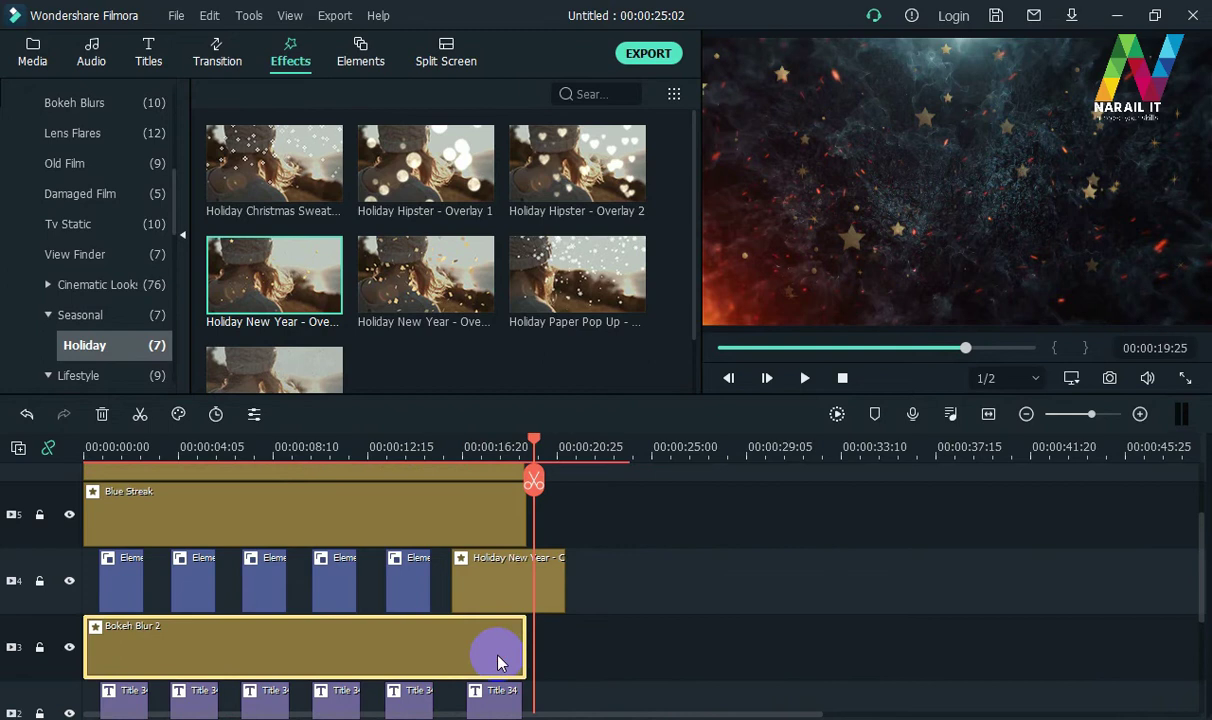
{"action": "left_click_drag", "start_coordinate": [527, 655], "coordinate": [561, 652]}
{"action": "scroll", "coordinate": [630, 639], "scroll_direction": "down", "scroll_amount": 1}
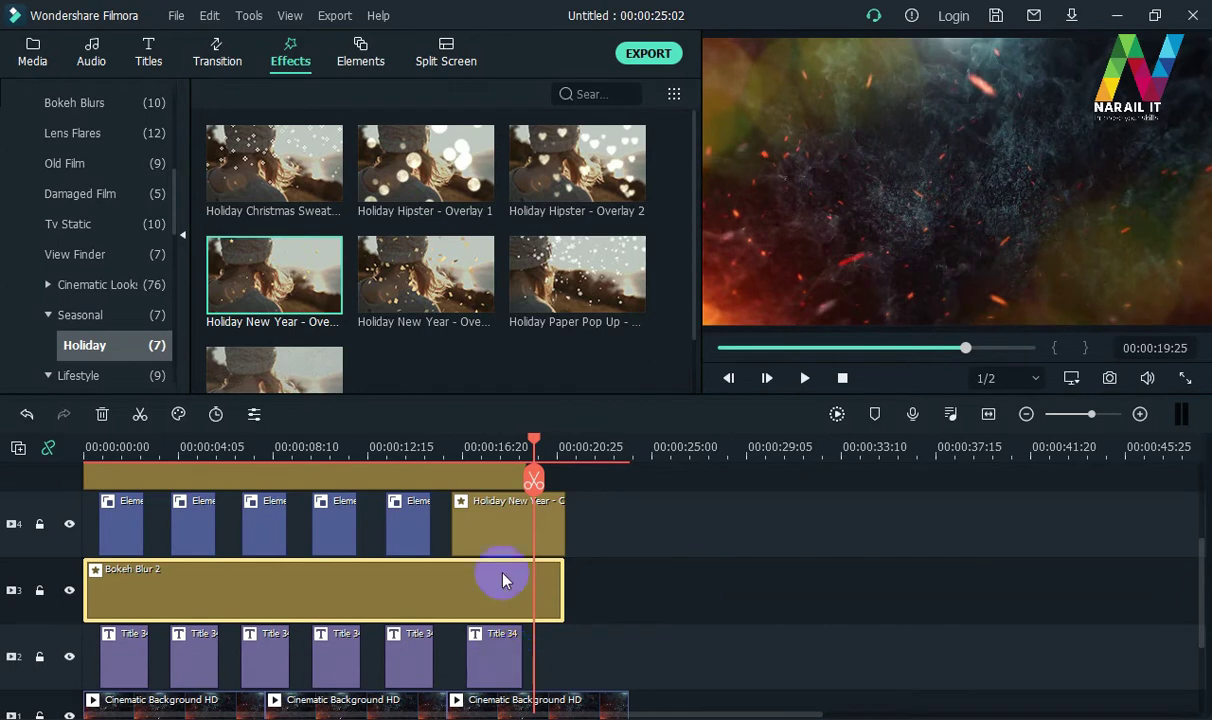
Lengthen the 2021 title so it ends together with the Bokeh Blur 2 overlay
{"action": "left_click", "coordinate": [506, 441]}
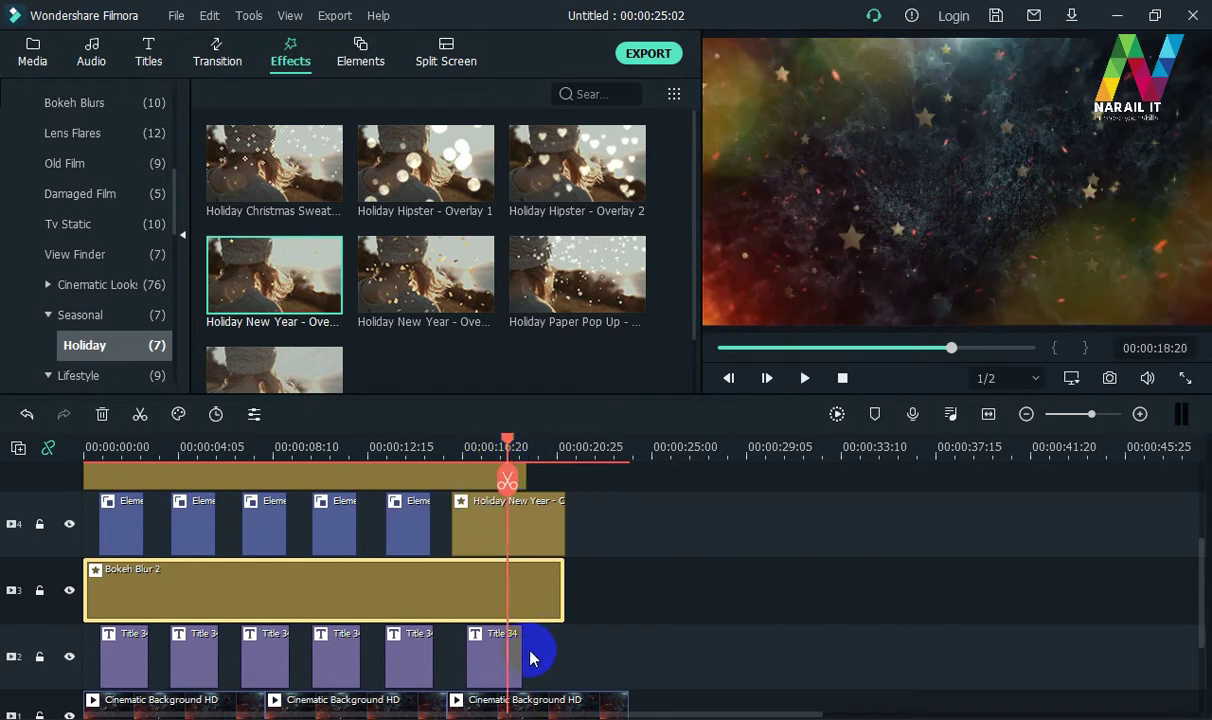
{"action": "left_click", "coordinate": [494, 676]}
{"action": "left_click", "coordinate": [521, 672]}
{"action": "left_click_drag", "start_coordinate": [521, 668], "coordinate": [560, 658]}
Play the project from about 00:00:15:26 to check the extended 2021 title with its overlays and background
{"action": "left_click_drag", "start_coordinate": [509, 466], "coordinate": [446, 452]}
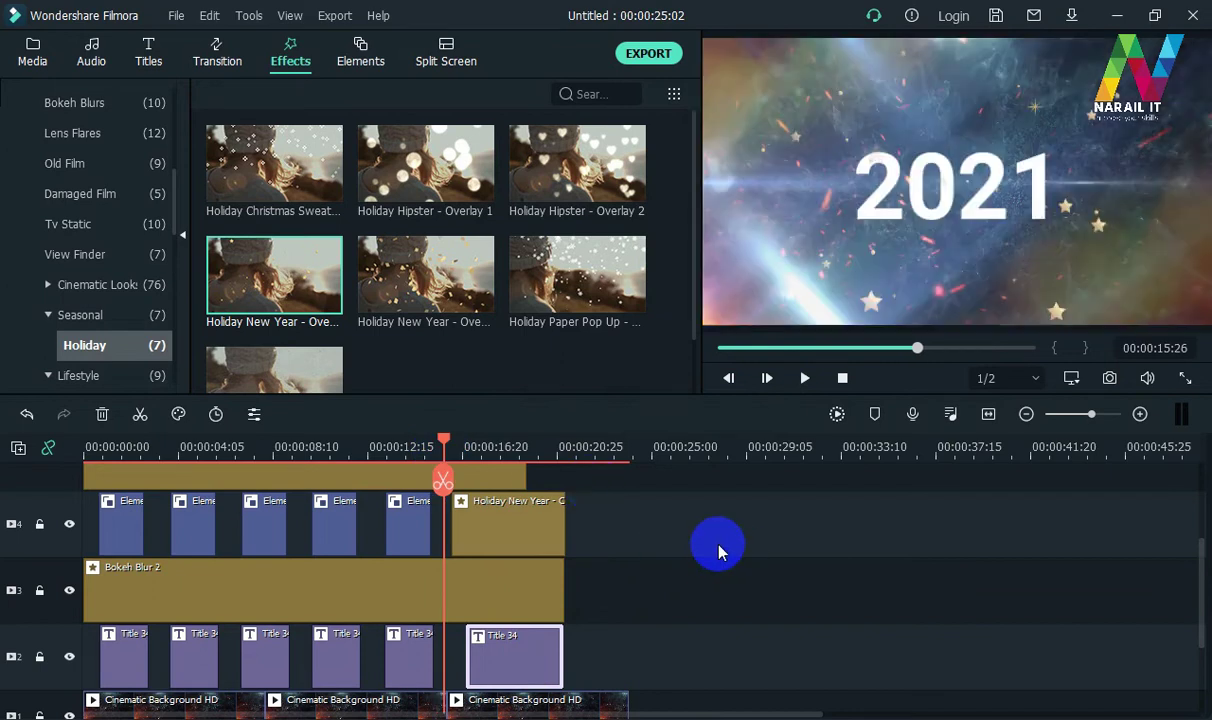
{"action": "left_click", "coordinate": [805, 380]}
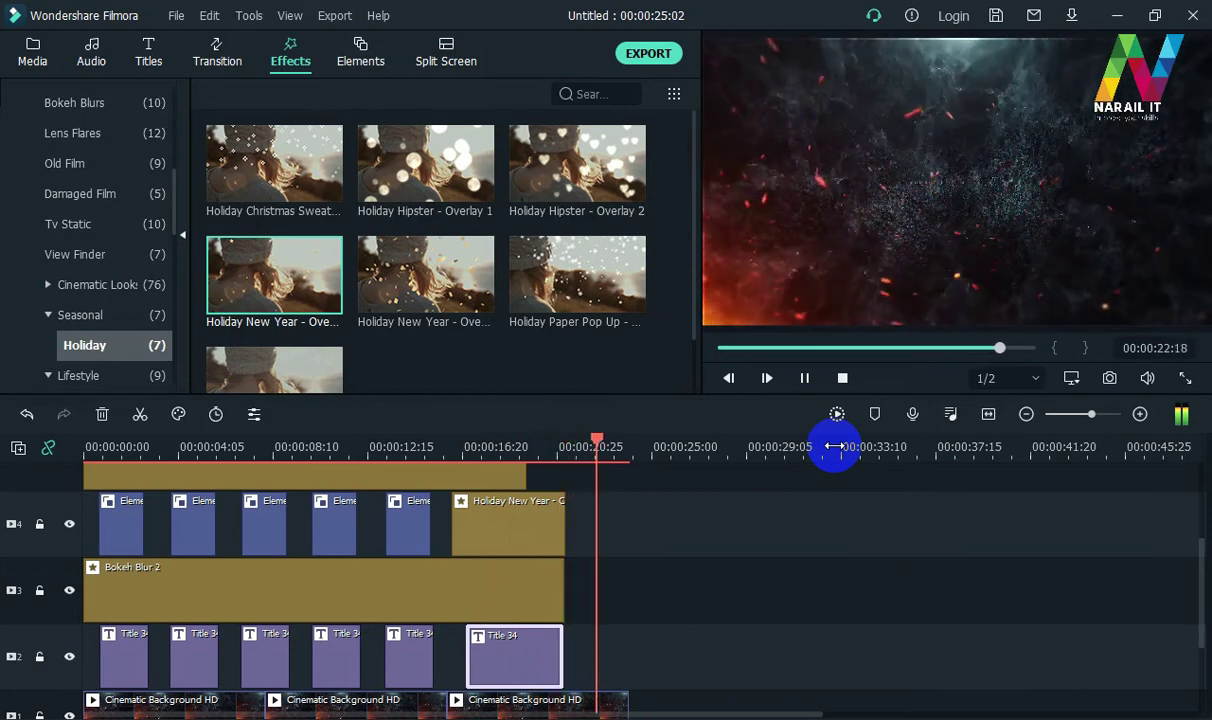
{"action": "key", "text": "space"}
Split the background music at 00:00:22:16 and delete the part after the cut
{"action": "scroll", "coordinate": [766, 552], "scroll_direction": "down", "scroll_amount": 3}
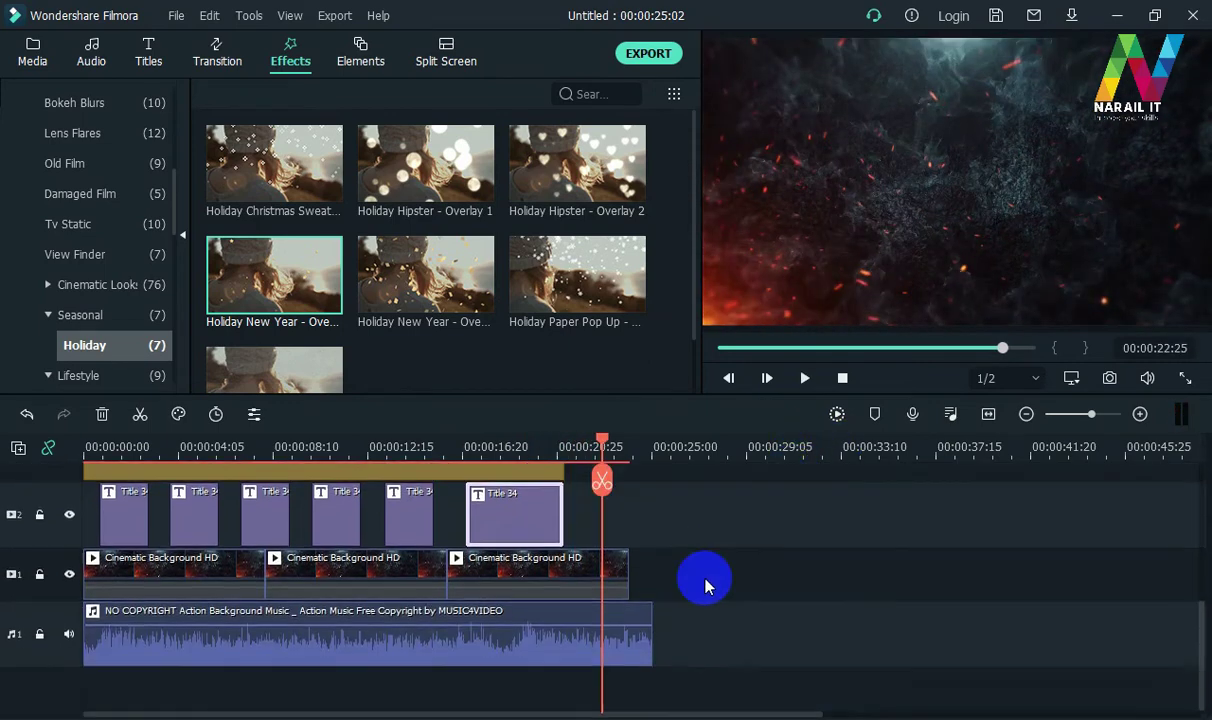
{"action": "left_click", "coordinate": [606, 663]}
{"action": "left_click_drag", "start_coordinate": [603, 446], "coordinate": [596, 443]}
{"action": "left_click", "coordinate": [624, 660]}
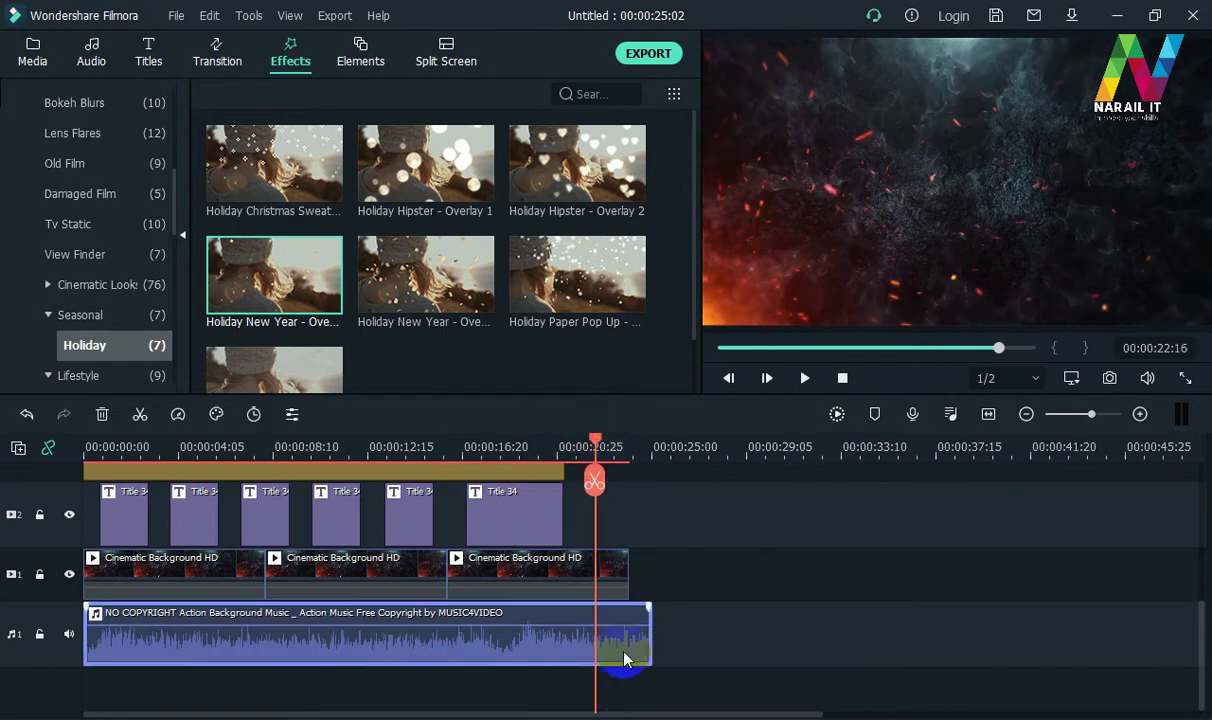
{"action": "left_click", "coordinate": [595, 481]}
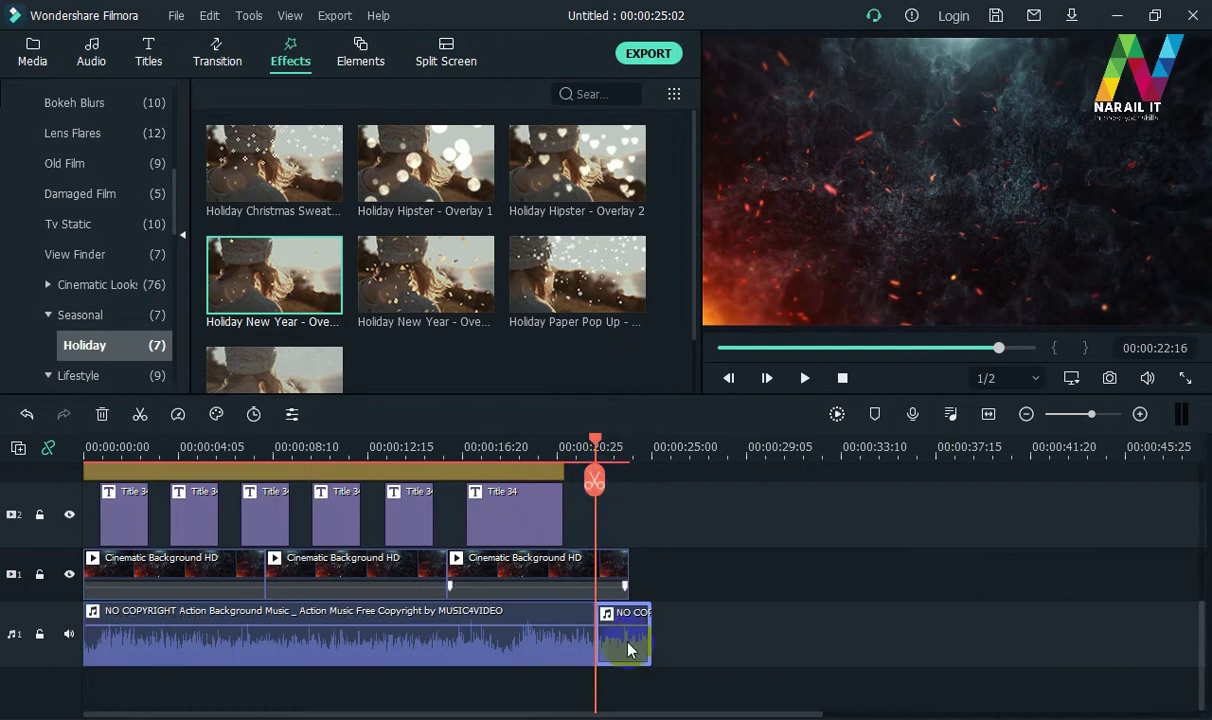
{"action": "key", "text": "Delete"}
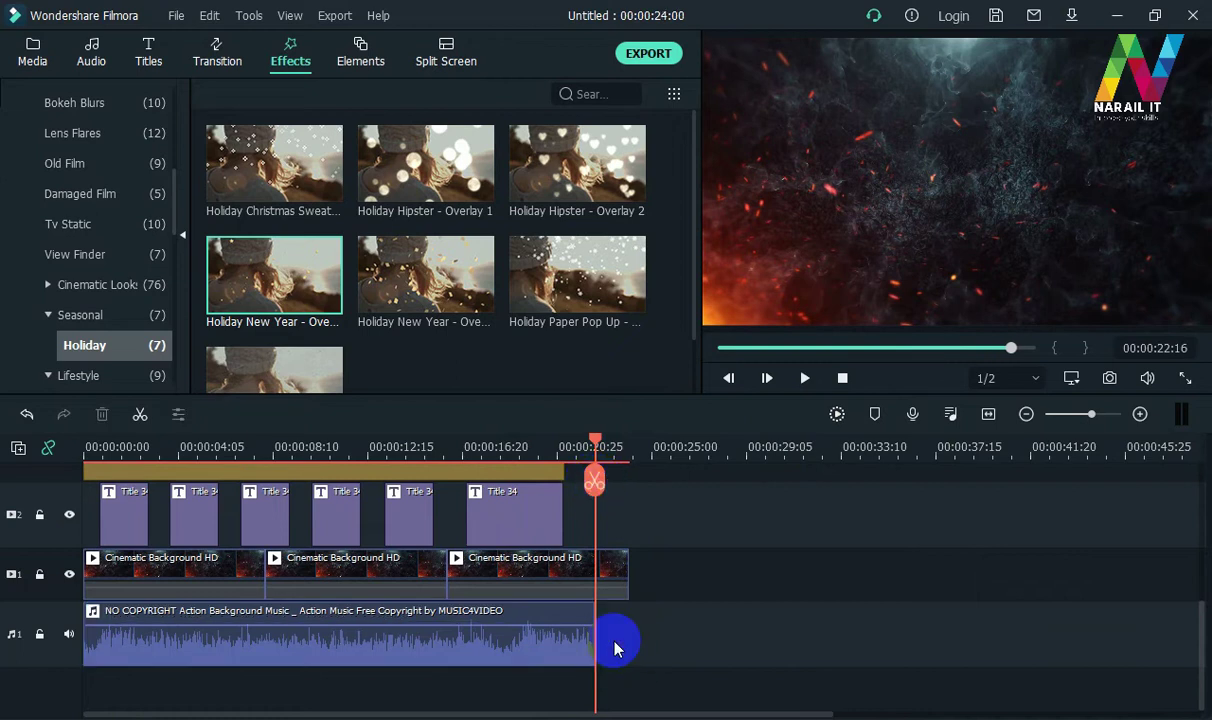
Split the last Cinematic Background HD clip at 00:00:22:16 and delete the remainder
{"action": "left_click", "coordinate": [613, 583]}
{"action": "left_click", "coordinate": [595, 481]}
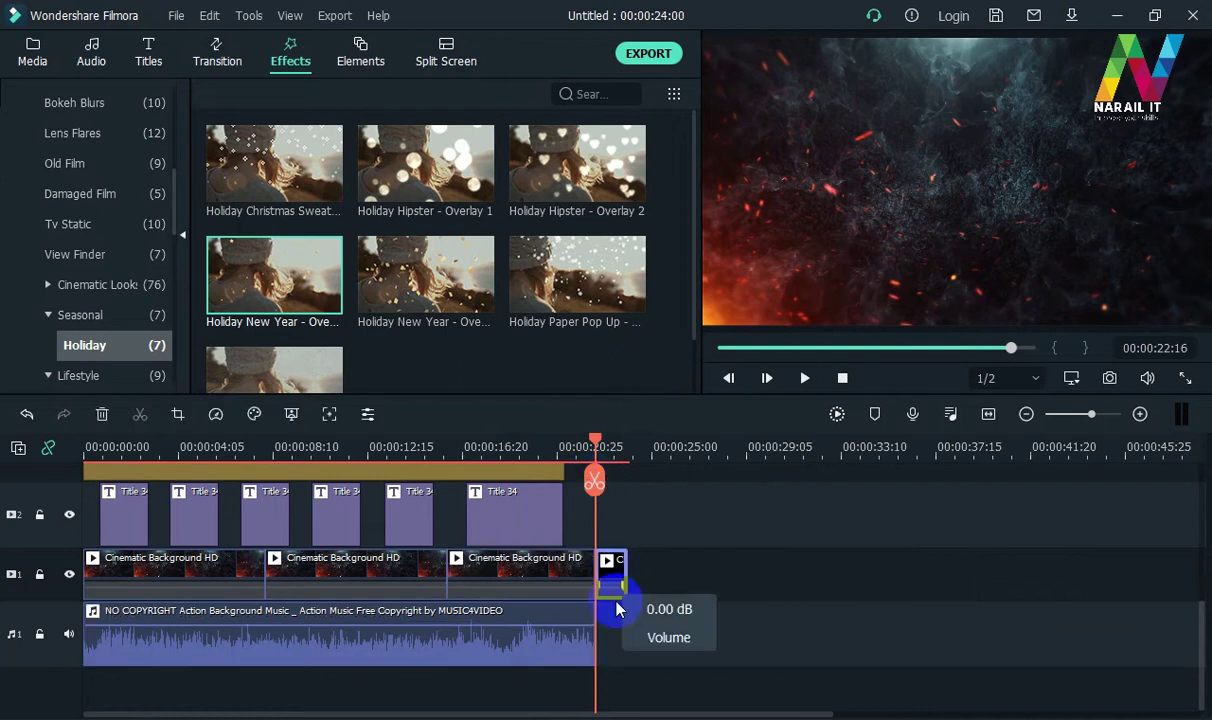
{"action": "key", "text": "Delete"}
Extend the Teal Flares and Blue Streak overlays to the end of the trimmed background clip
{"action": "scroll", "coordinate": [613, 577], "scroll_direction": "up", "scroll_amount": 5}
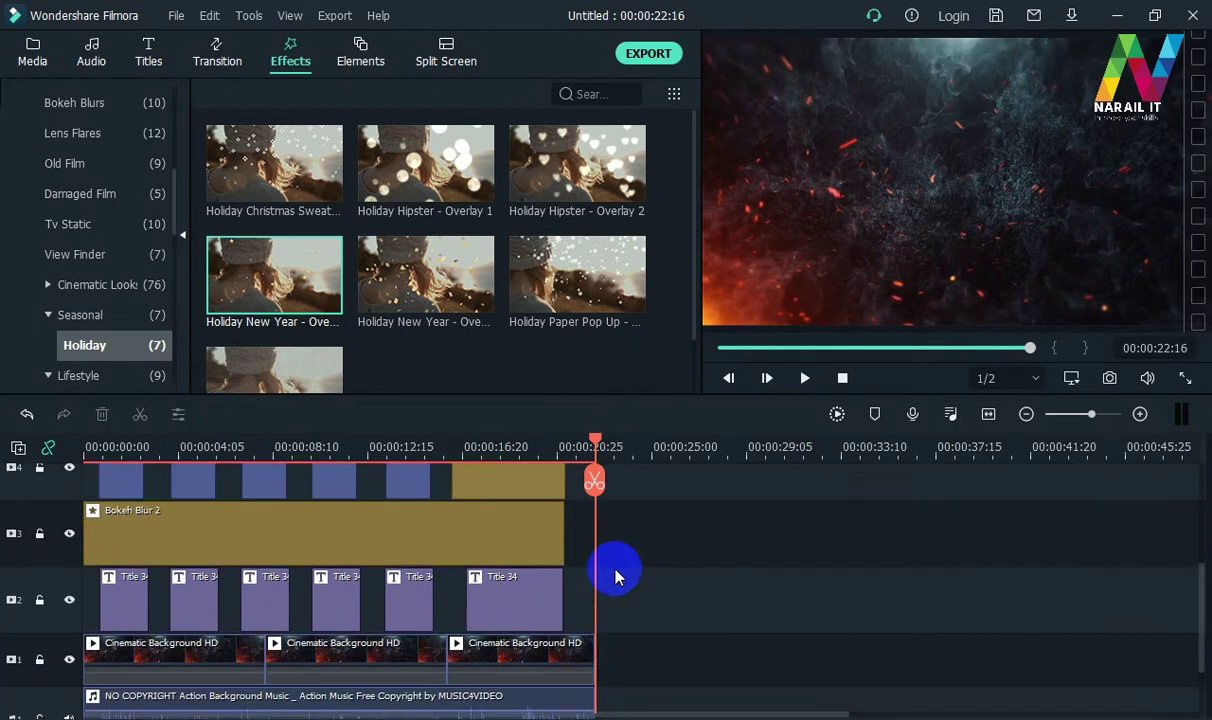
{"action": "scroll", "coordinate": [576, 580], "scroll_direction": "down", "scroll_amount": 1}
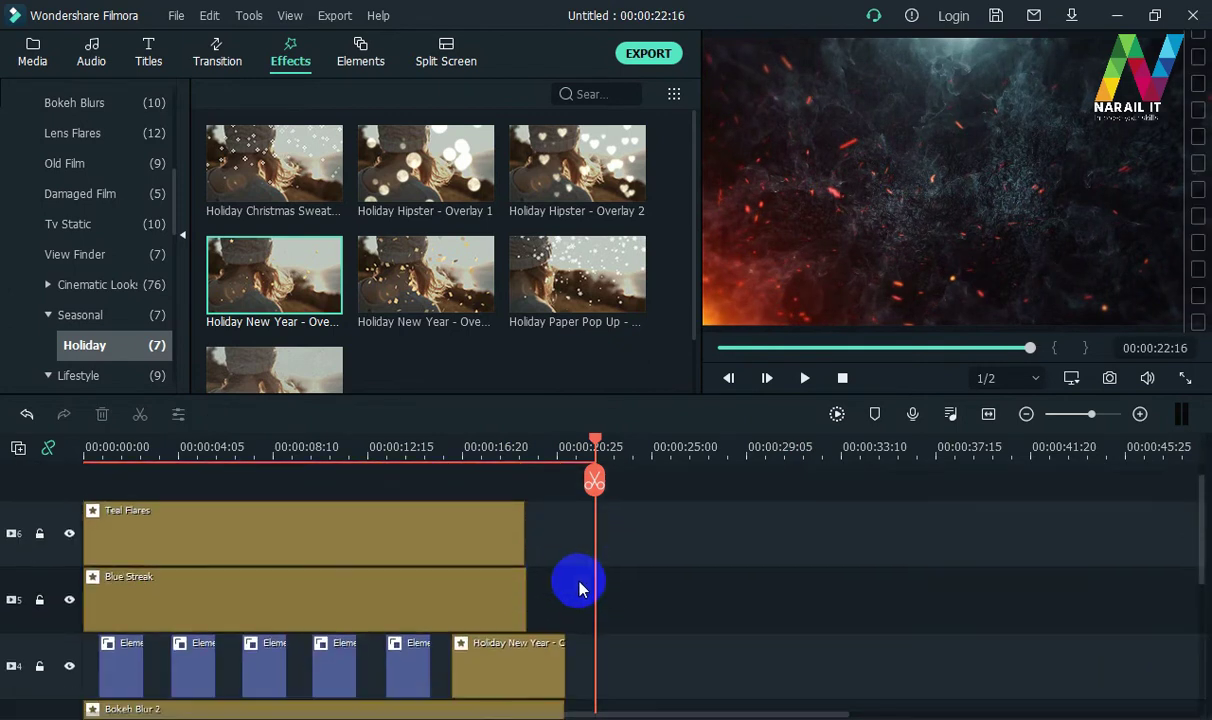
{"action": "left_click", "coordinate": [515, 541]}
{"action": "left_click_drag", "start_coordinate": [526, 543], "coordinate": [594, 541]}
{"action": "left_click", "coordinate": [525, 598]}
{"action": "left_click_drag", "start_coordinate": [528, 598], "coordinate": [596, 598]}
Extend the Holiday New Year and Bokeh Blur 2 overlays to the end of the background clip
{"action": "scroll", "coordinate": [679, 606], "scroll_direction": "down", "scroll_amount": 3}
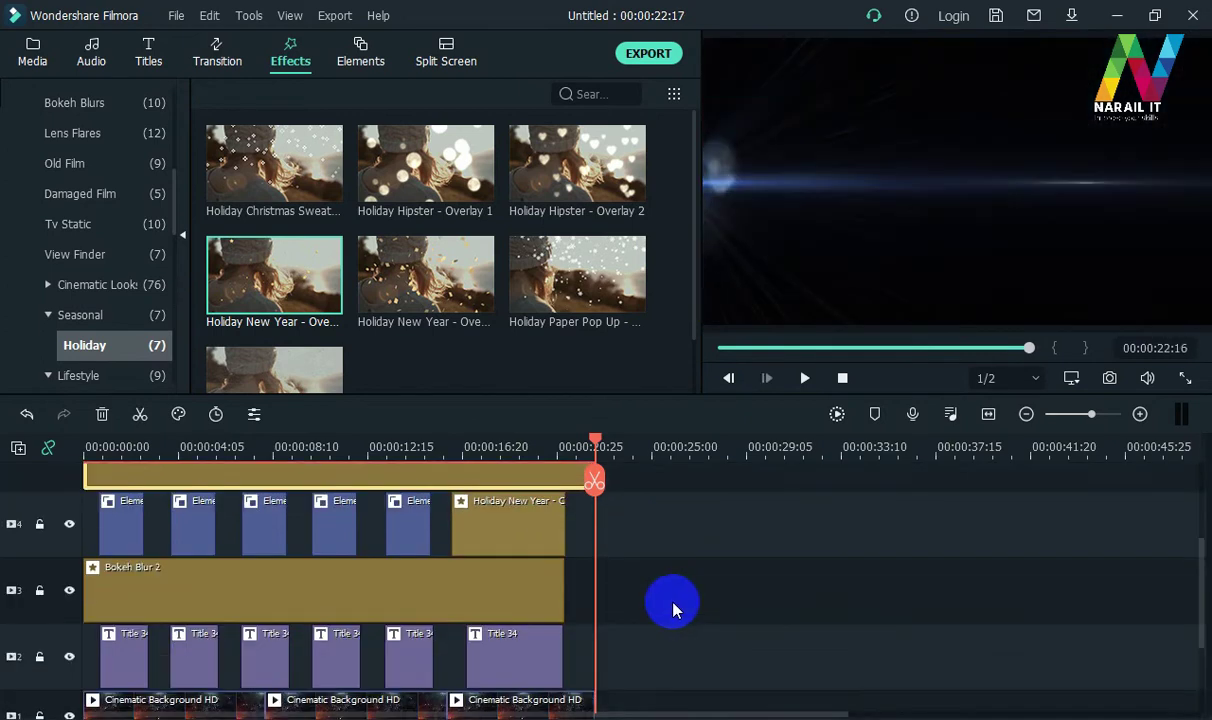
{"action": "scroll", "coordinate": [670, 609], "scroll_direction": "up", "scroll_amount": 1}
{"action": "left_click", "coordinate": [540, 588]}
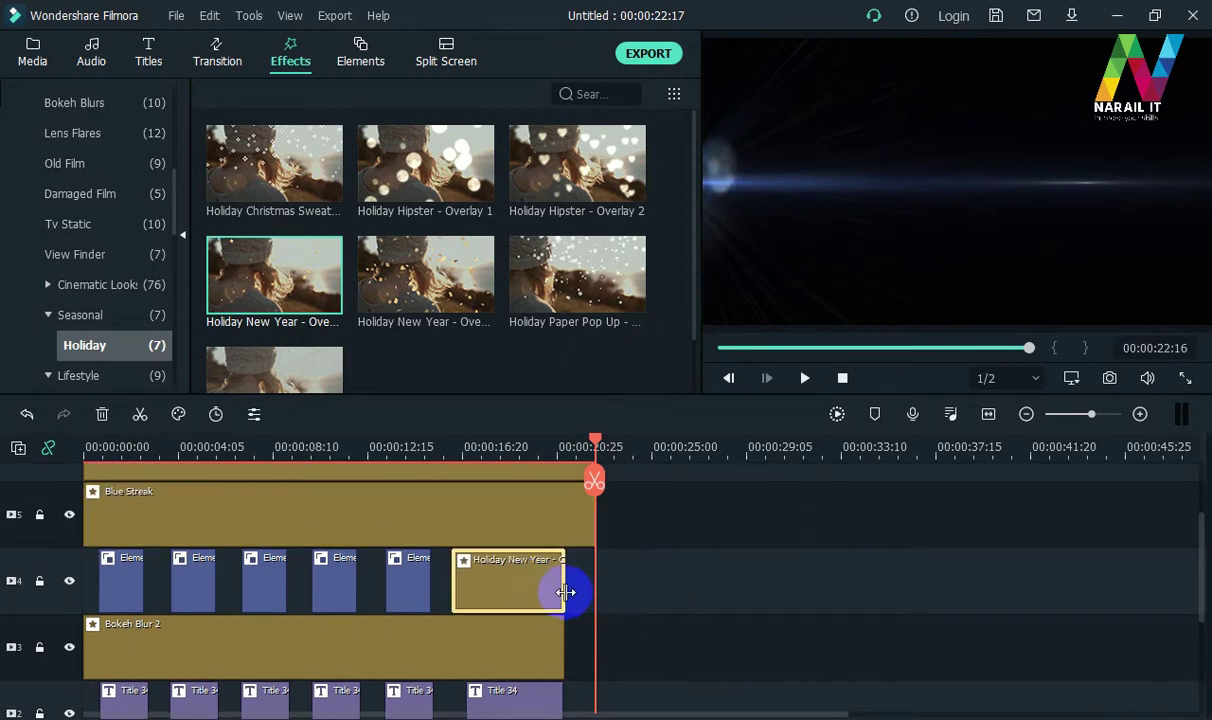
{"action": "left_click_drag", "start_coordinate": [565, 594], "coordinate": [596, 587]}
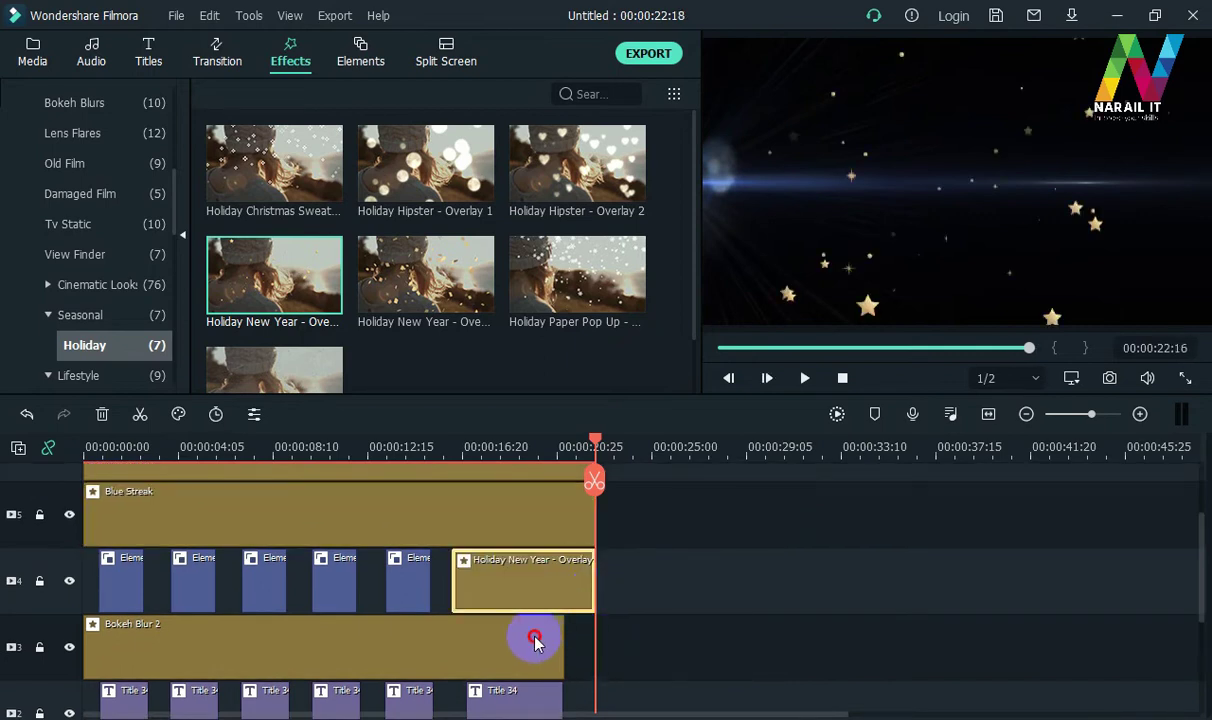
{"action": "left_click", "coordinate": [536, 639]}
{"action": "left_click_drag", "start_coordinate": [565, 650], "coordinate": [595, 644]}
Lengthen the 2021 title so it ends together with the background clip
{"action": "scroll", "coordinate": [582, 650], "scroll_direction": "down", "scroll_amount": 2}
{"action": "scroll", "coordinate": [578, 656], "scroll_direction": "down", "scroll_amount": 2}
{"action": "left_click", "coordinate": [556, 572]}
{"action": "left_click_drag", "start_coordinate": [563, 580], "coordinate": [595, 576]}
Render the timeline preview from the project's start and play the whole video
{"action": "scroll", "coordinate": [670, 610], "scroll_direction": "up", "scroll_amount": 2}
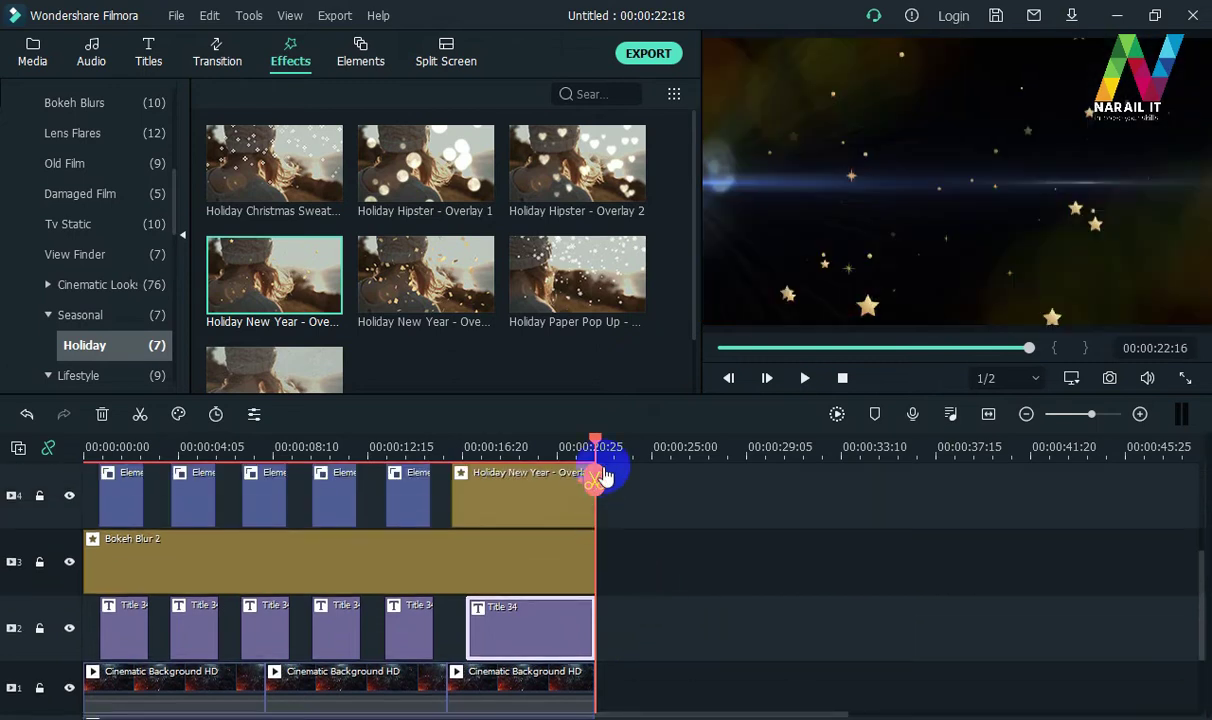
{"action": "left_click_drag", "start_coordinate": [595, 445], "coordinate": [62, 500]}
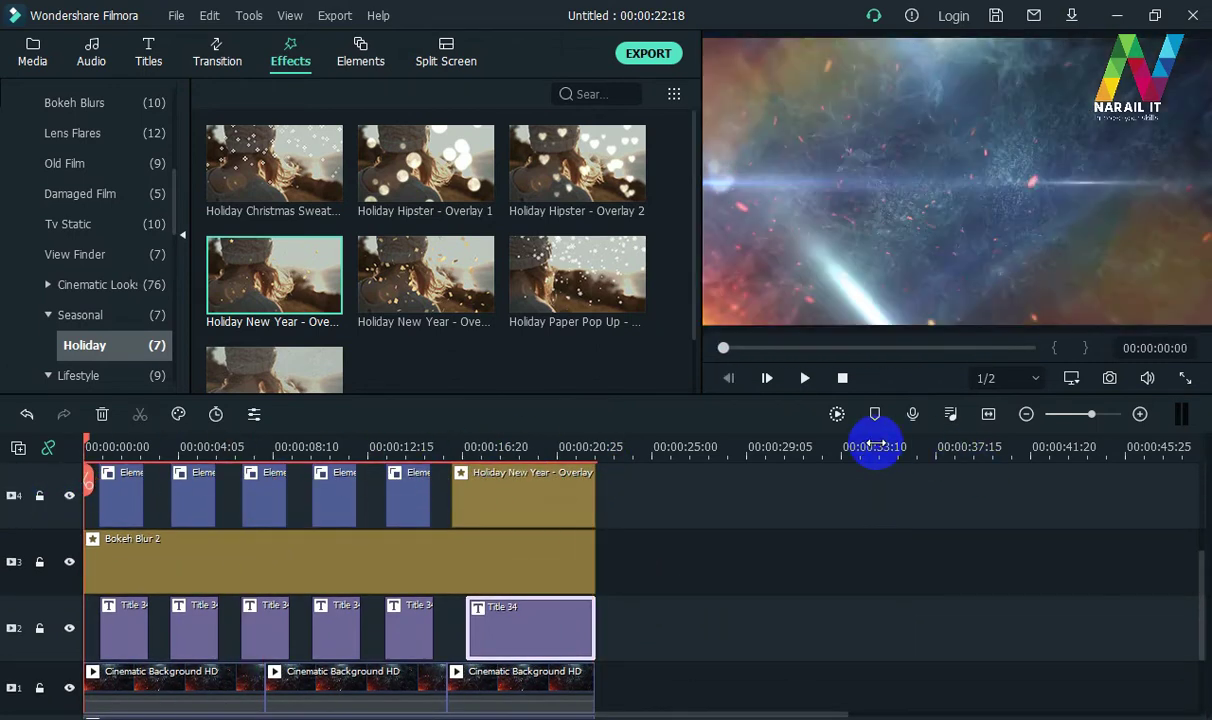
{"action": "left_click", "coordinate": [837, 414]}
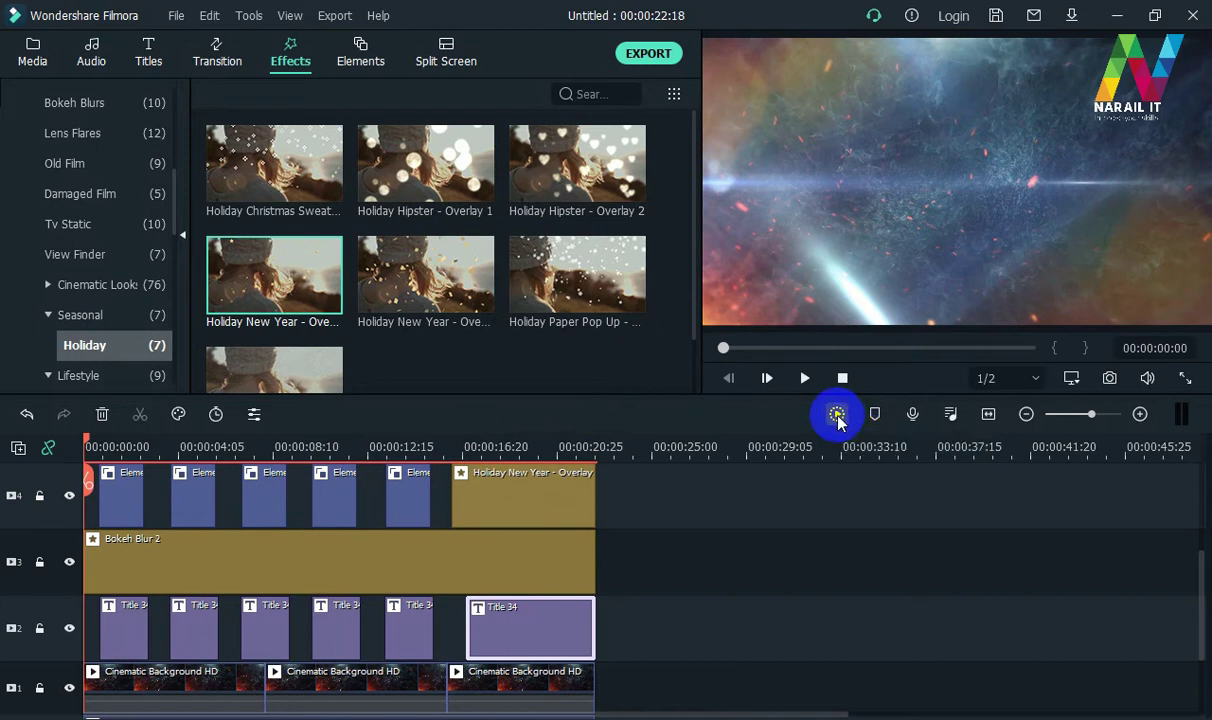
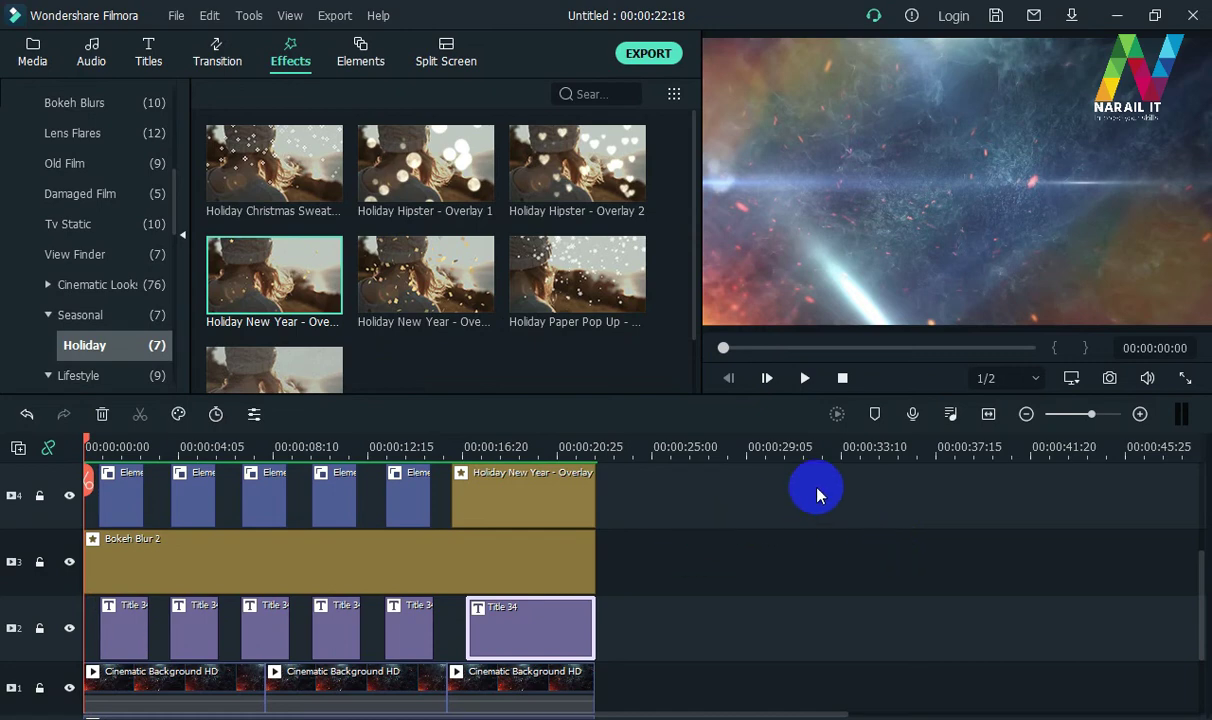
{"action": "key", "text": "space"}
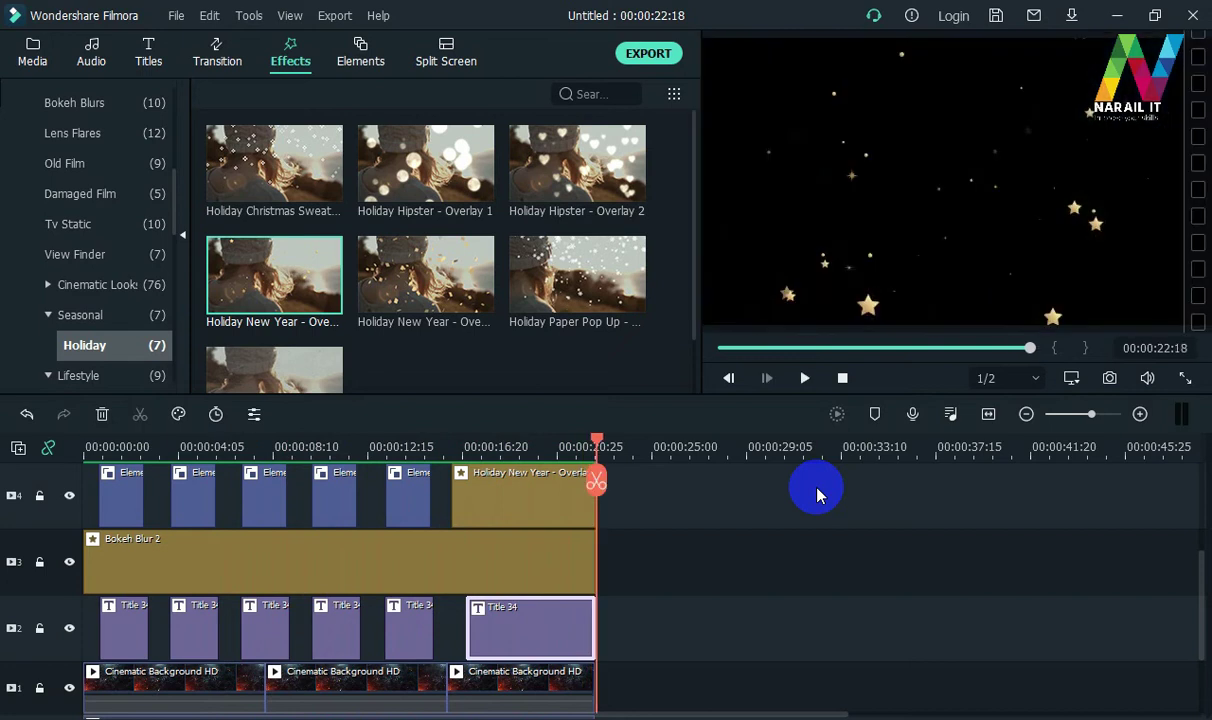
Extend the background music to 00:00:24:17 with a fade-out at its end and play the ending to check it
{"action": "scroll", "coordinate": [782, 600], "scroll_direction": "down", "scroll_amount": 3}
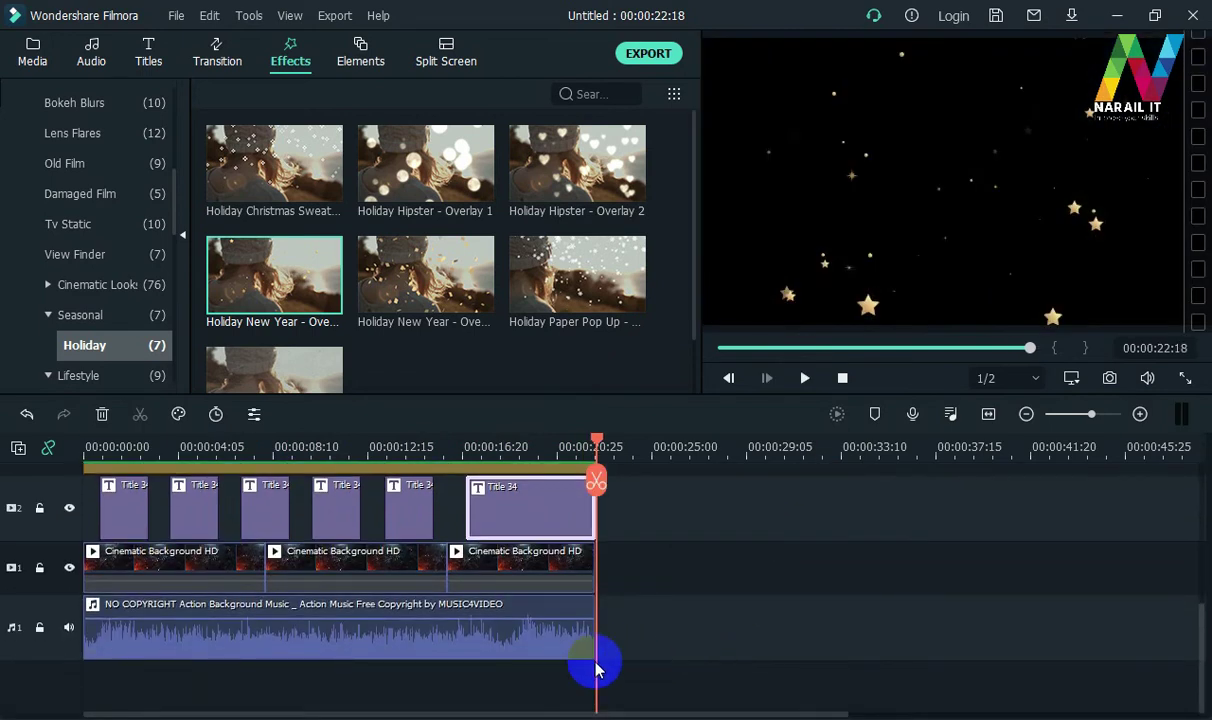
{"action": "left_click", "coordinate": [578, 645]}
{"action": "mouse_move", "coordinate": [598, 641]}
{"action": "left_mouse_down"}
{"action": "mouse_move", "coordinate": [640, 638]}
{"action": "mouse_move", "coordinate": [633, 606]}
{"action": "mouse_move", "coordinate": [540, 610]}
{"action": "left_mouse_up"}
{"action": "left_click", "coordinate": [527, 440]}
{"action": "key", "text": "space"}
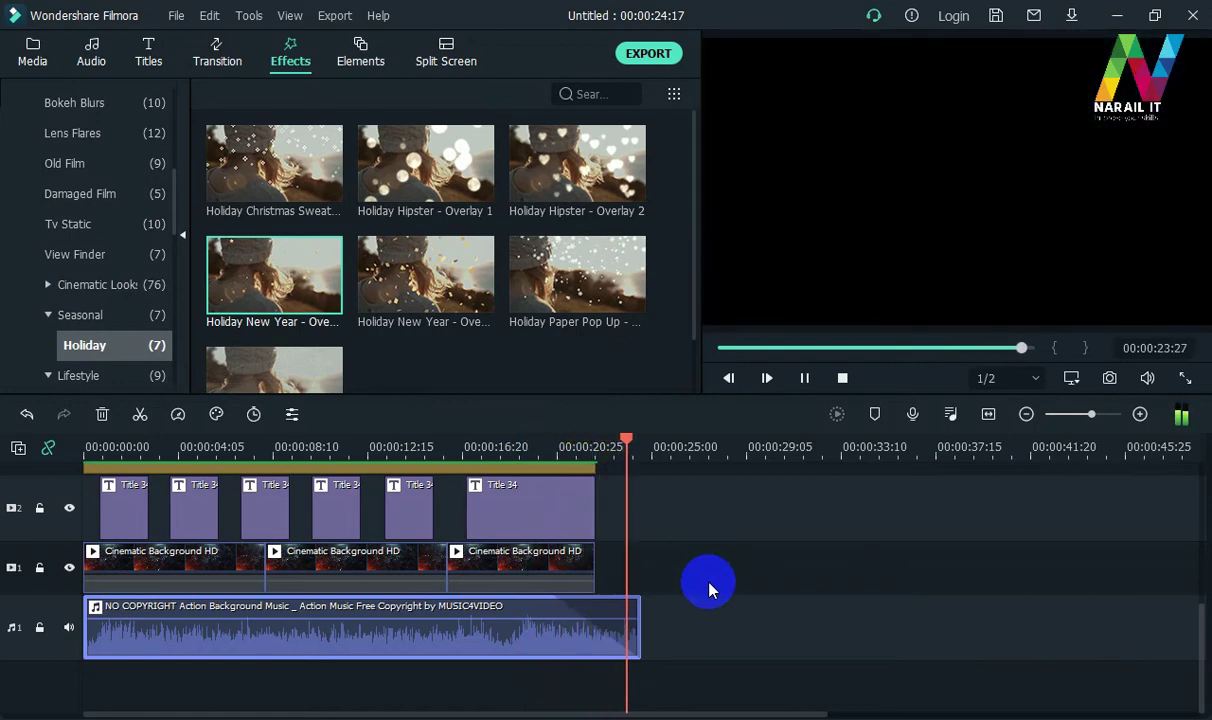
Open the 01 title at 00:00:02:00 for editing and browse its text style presets
{"action": "scroll", "coordinate": [707, 590], "scroll_direction": "up", "scroll_amount": 5}
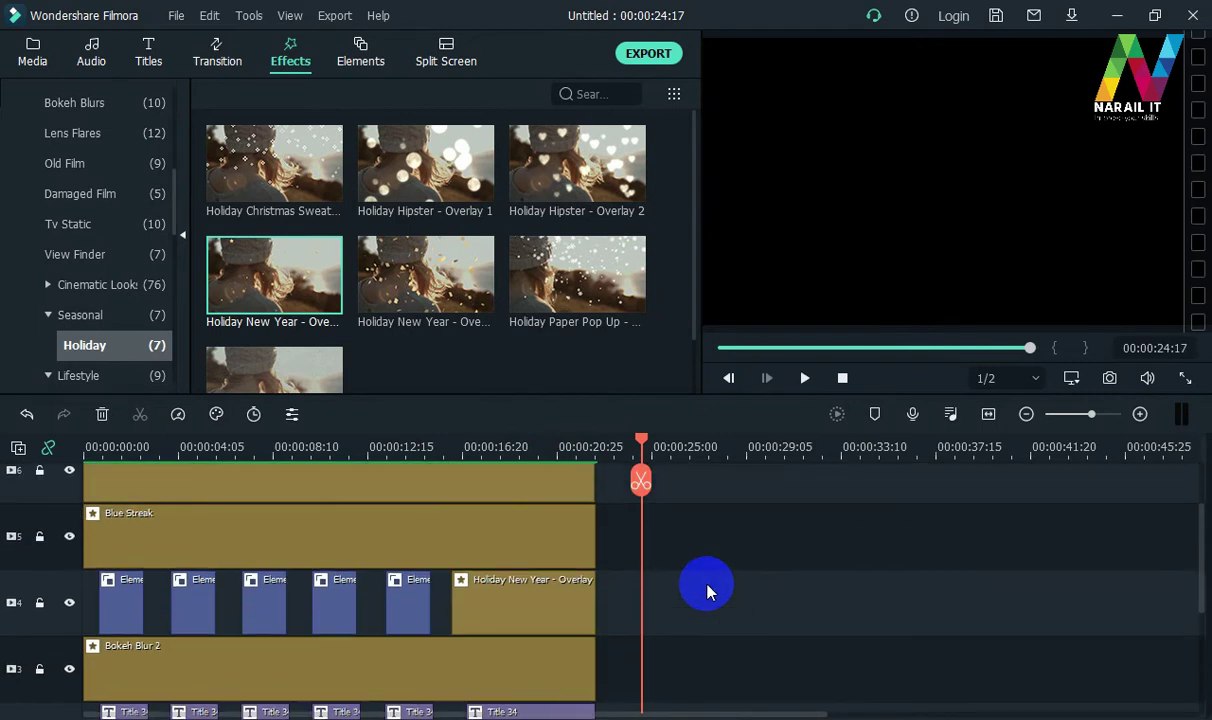
{"action": "scroll", "coordinate": [707, 590], "scroll_direction": "down", "scroll_amount": 2}
{"action": "left_click_drag", "start_coordinate": [638, 446], "coordinate": [128, 512]}
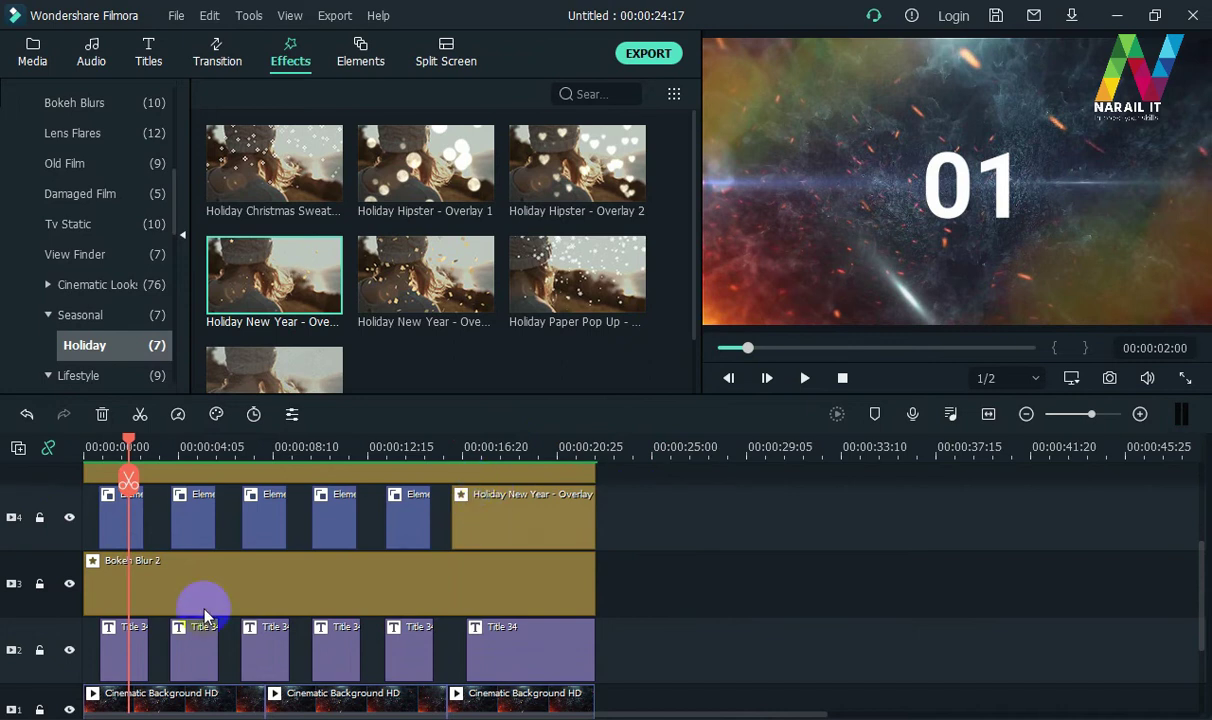
{"action": "double_click", "coordinate": [125, 670]}
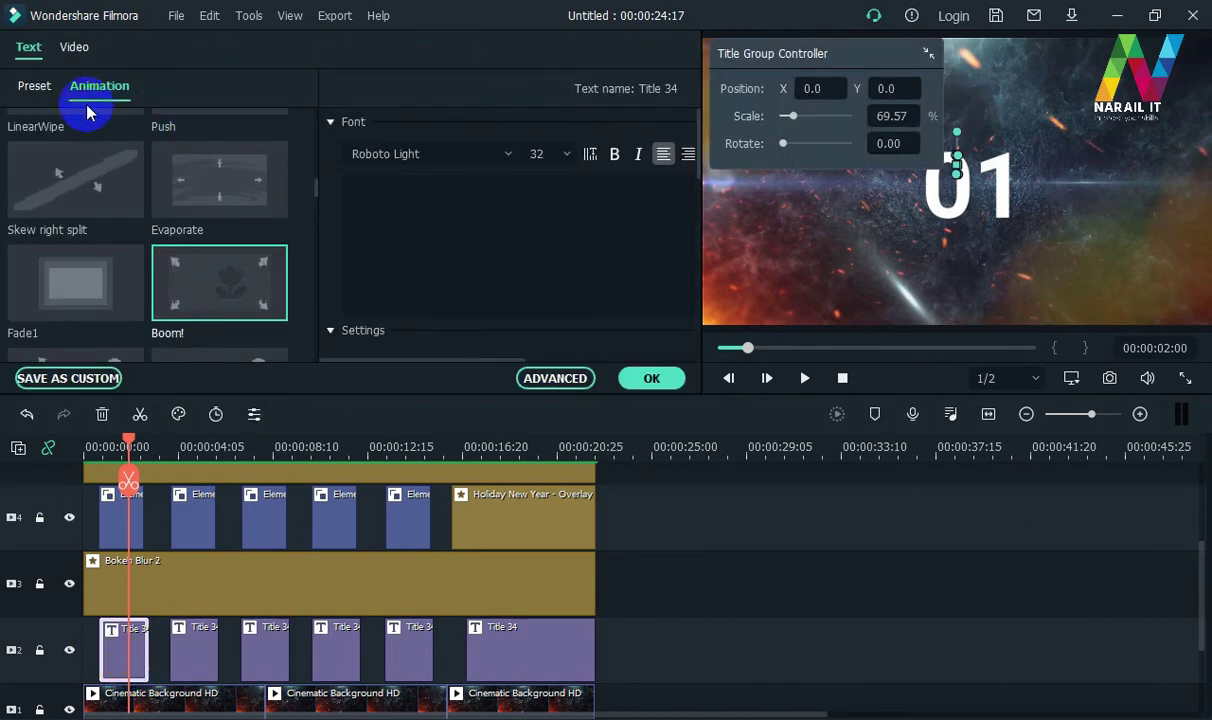
{"action": "left_click", "coordinate": [34, 87]}
{"action": "scroll", "coordinate": [250, 210], "scroll_direction": "down", "scroll_amount": 3}
{"action": "scroll", "coordinate": [230, 220], "scroll_direction": "down", "scroll_amount": 3}
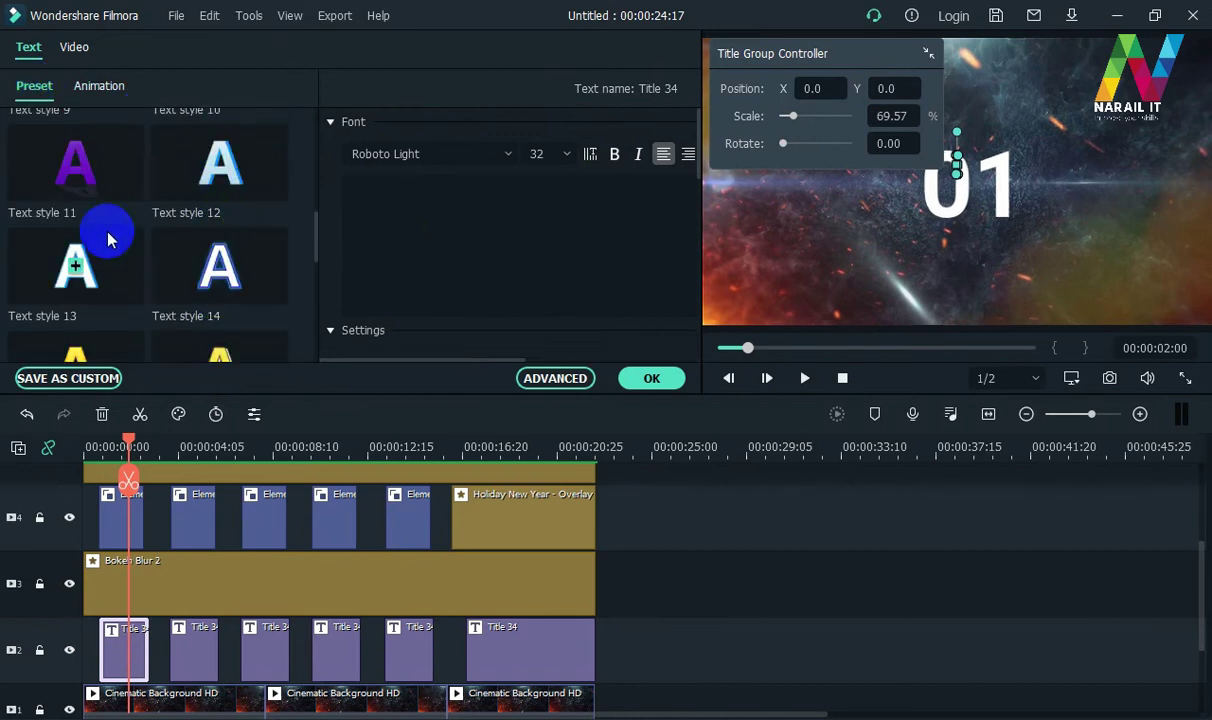
{"action": "scroll", "coordinate": [154, 243], "scroll_direction": "down", "scroll_amount": 3}
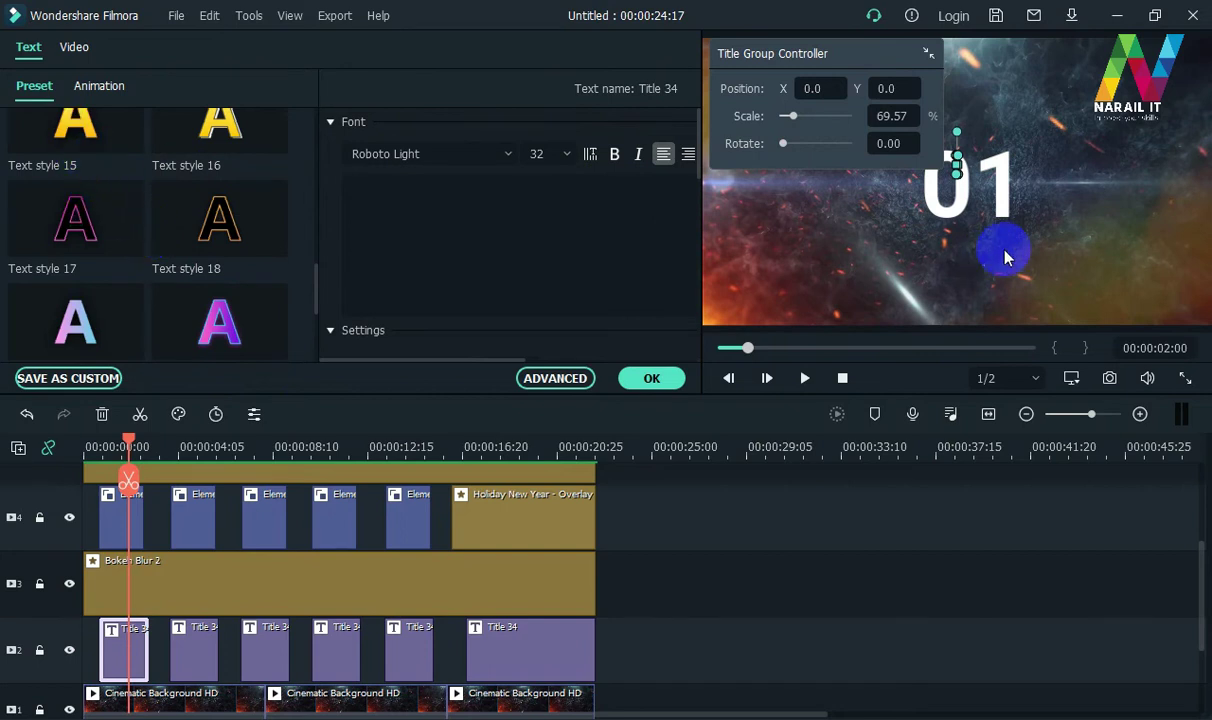
{"action": "left_click", "coordinate": [1001, 210]}
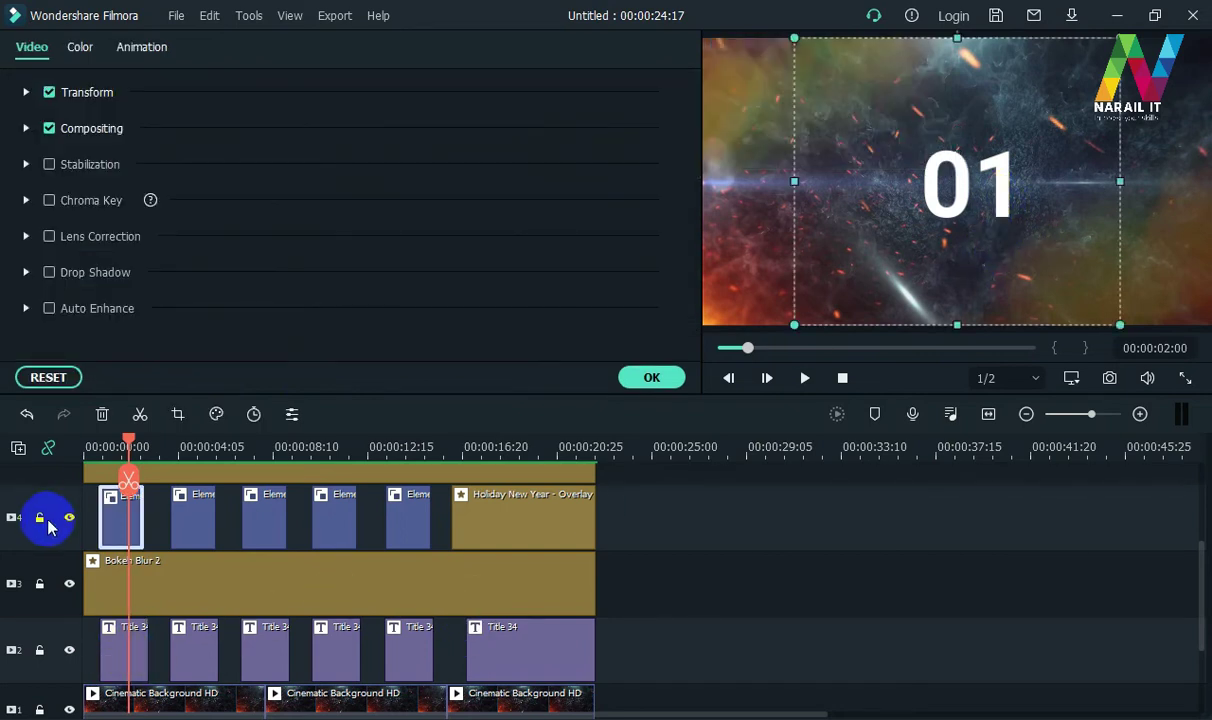
{"action": "left_click", "coordinate": [119, 660]}
Lock video tracks 3 to 6, which hold the overlays and motion elements above the titles
{"action": "scroll", "coordinate": [125, 645], "scroll_direction": "up", "scroll_amount": 1}
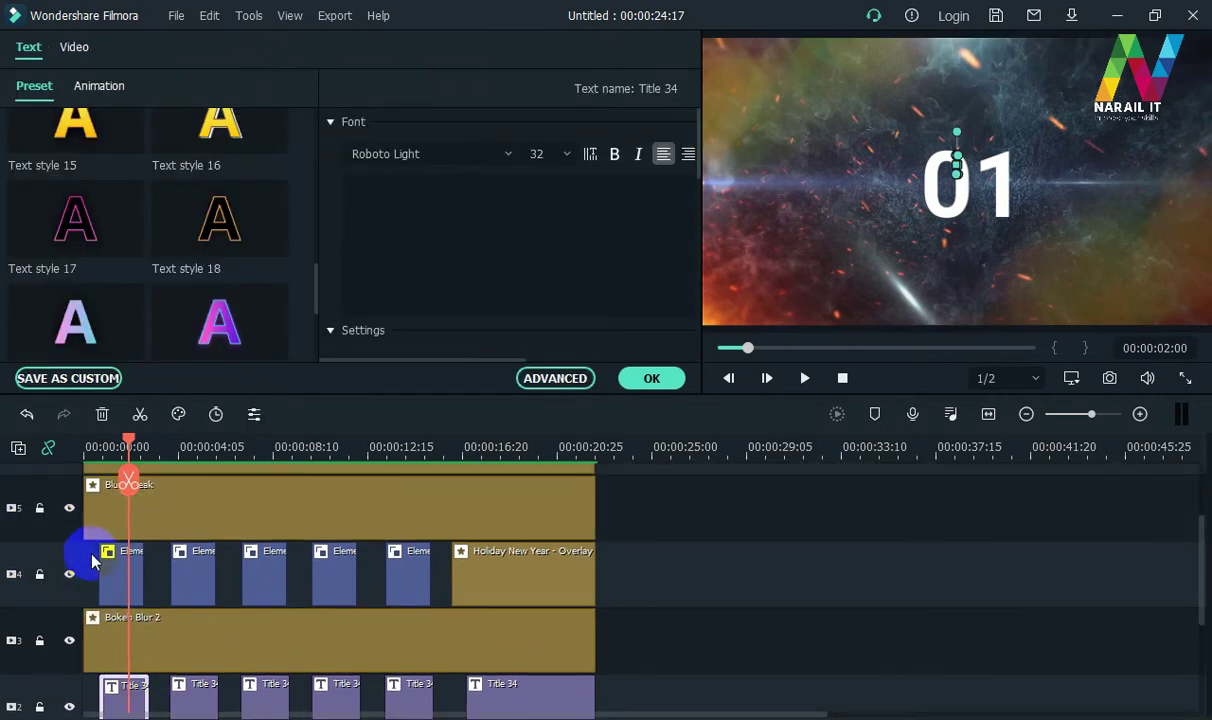
{"action": "scroll", "coordinate": [92, 555], "scroll_direction": "up", "scroll_amount": 1}
{"action": "left_click", "coordinate": [39, 527]}
{"action": "left_click", "coordinate": [39, 593]}
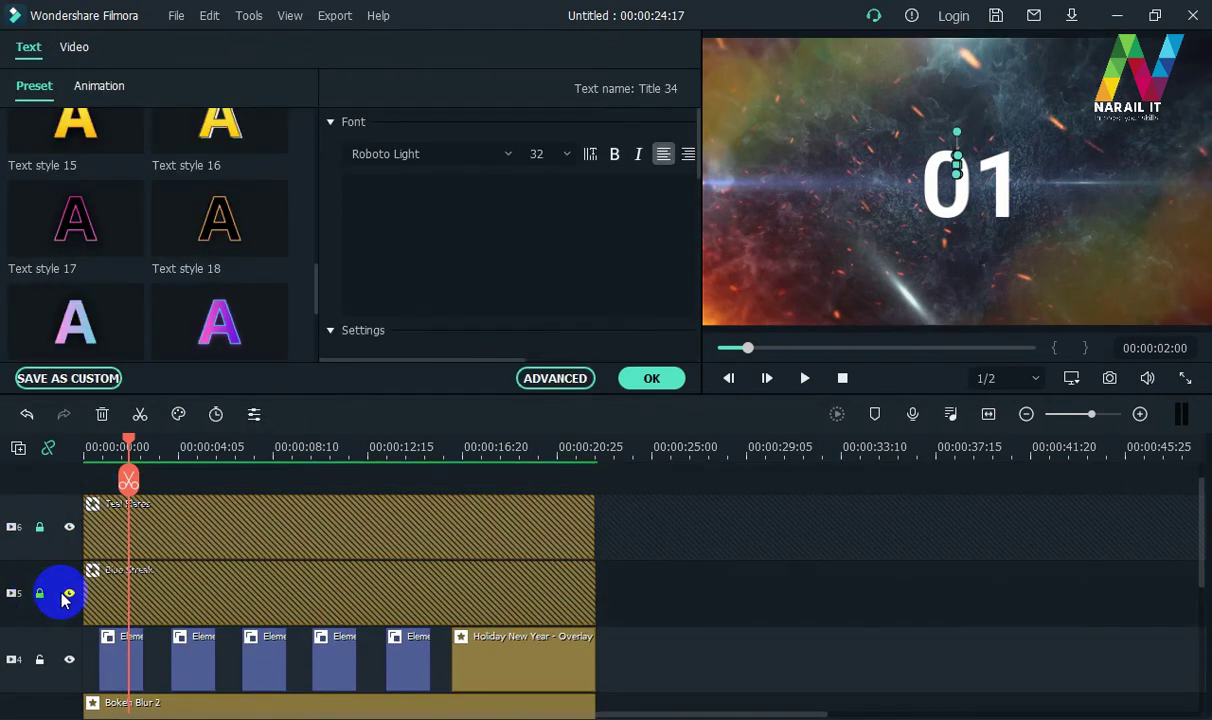
{"action": "scroll", "coordinate": [55, 590], "scroll_direction": "down", "scroll_amount": 1}
{"action": "scroll", "coordinate": [38, 641], "scroll_direction": "down", "scroll_amount": 1}
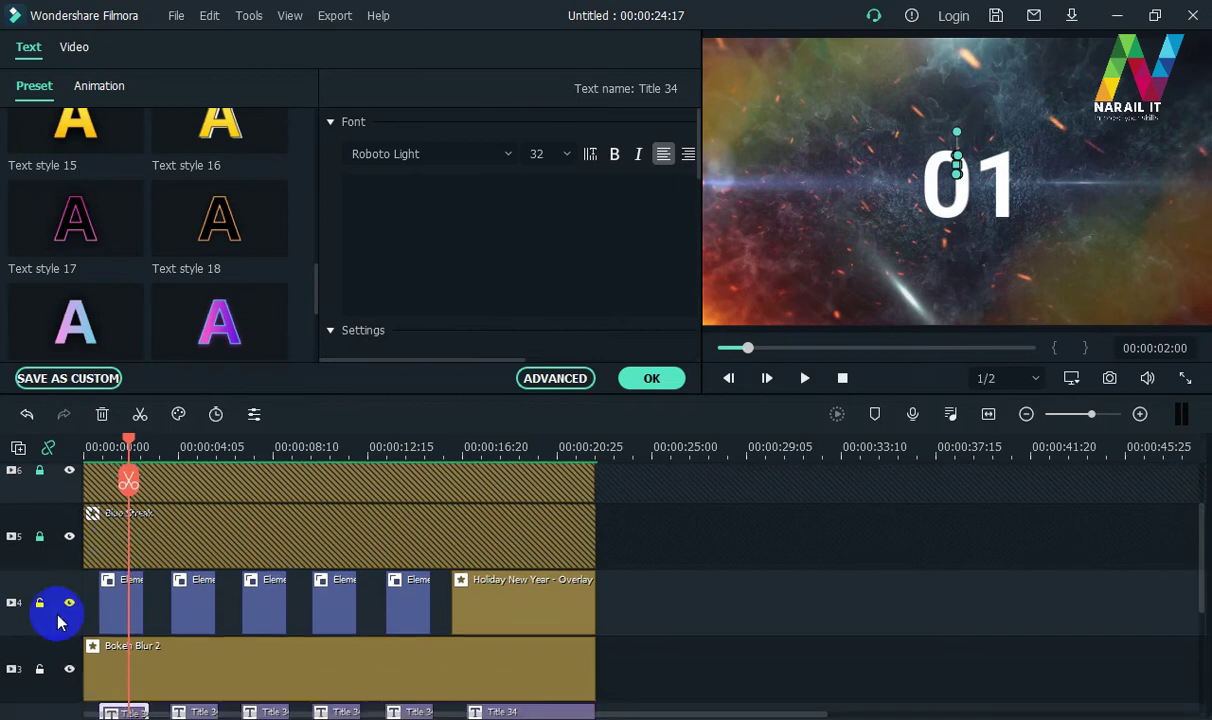
{"action": "left_click", "coordinate": [149, 563]}
{"action": "scroll", "coordinate": [20, 630], "scroll_direction": "down", "scroll_amount": 1}
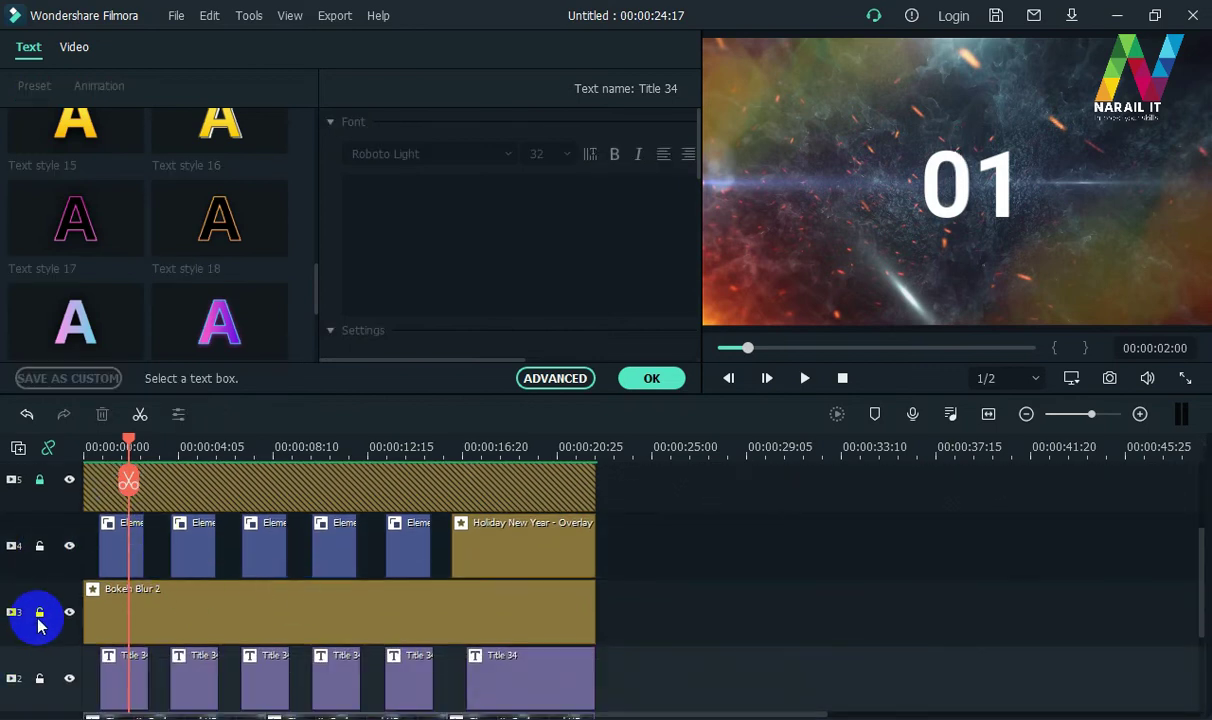
{"action": "left_click", "coordinate": [39, 613]}
{"action": "left_click", "coordinate": [39, 547]}
{"action": "scroll", "coordinate": [200, 520], "scroll_direction": "down", "scroll_amount": 1}
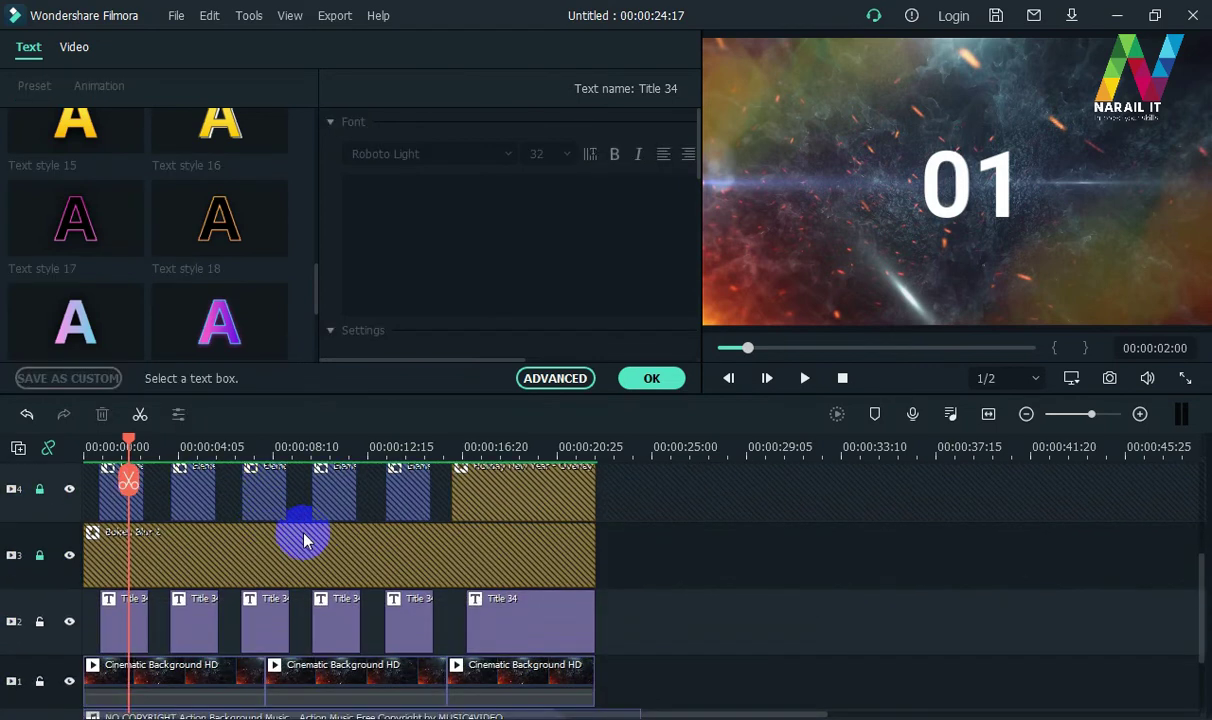
Try Text styles 15, 17, 19, 20 and 23 on the 01 text and settle on Text style 9
{"action": "left_click", "coordinate": [120, 615]}
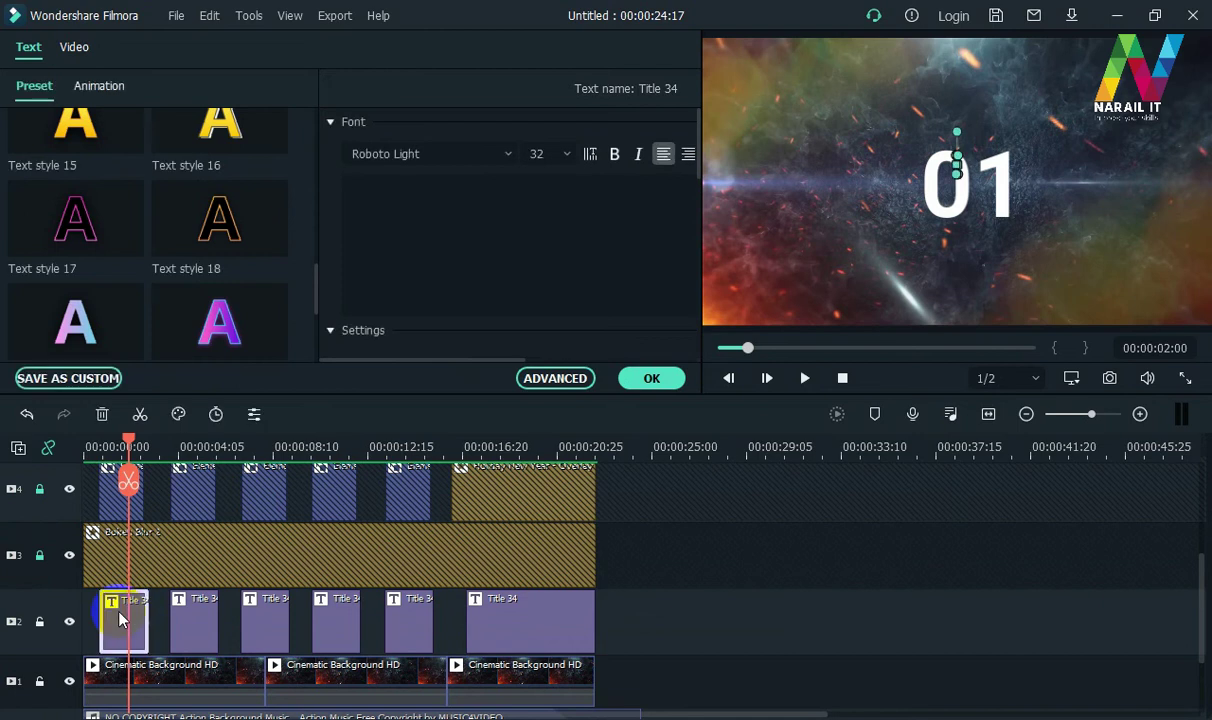
{"action": "left_click", "coordinate": [948, 206]}
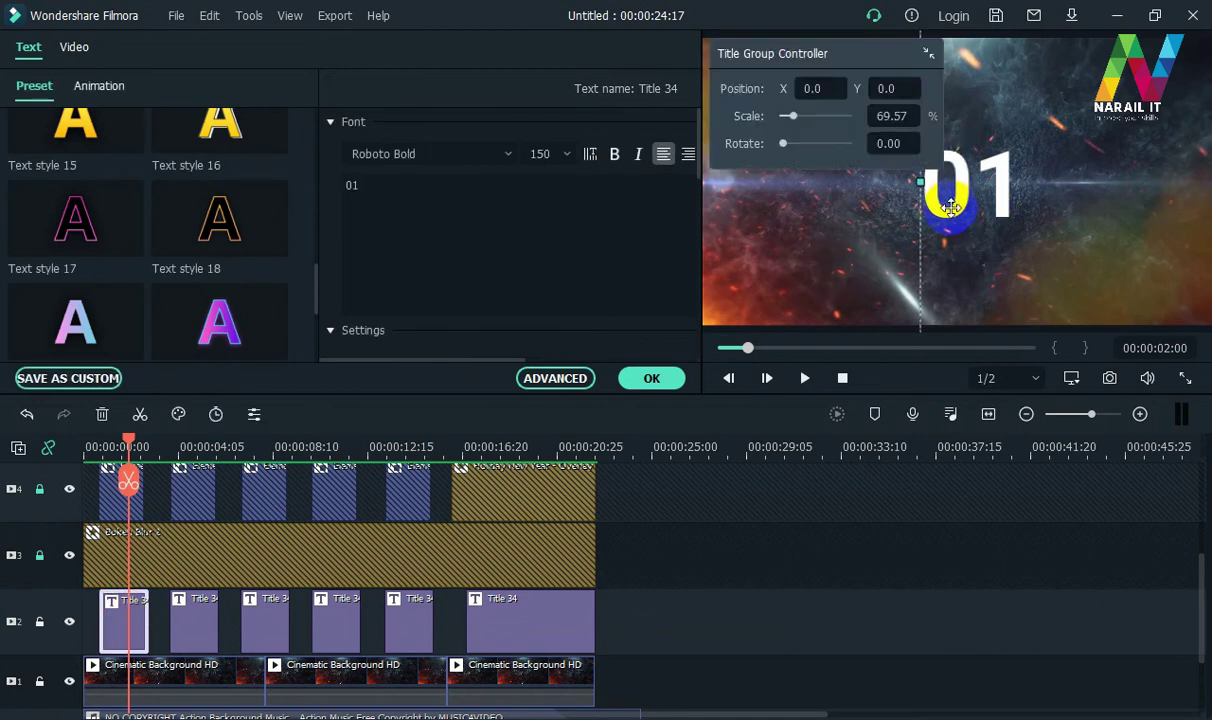
{"action": "left_click", "coordinate": [113, 142]}
{"action": "left_click", "coordinate": [103, 234]}
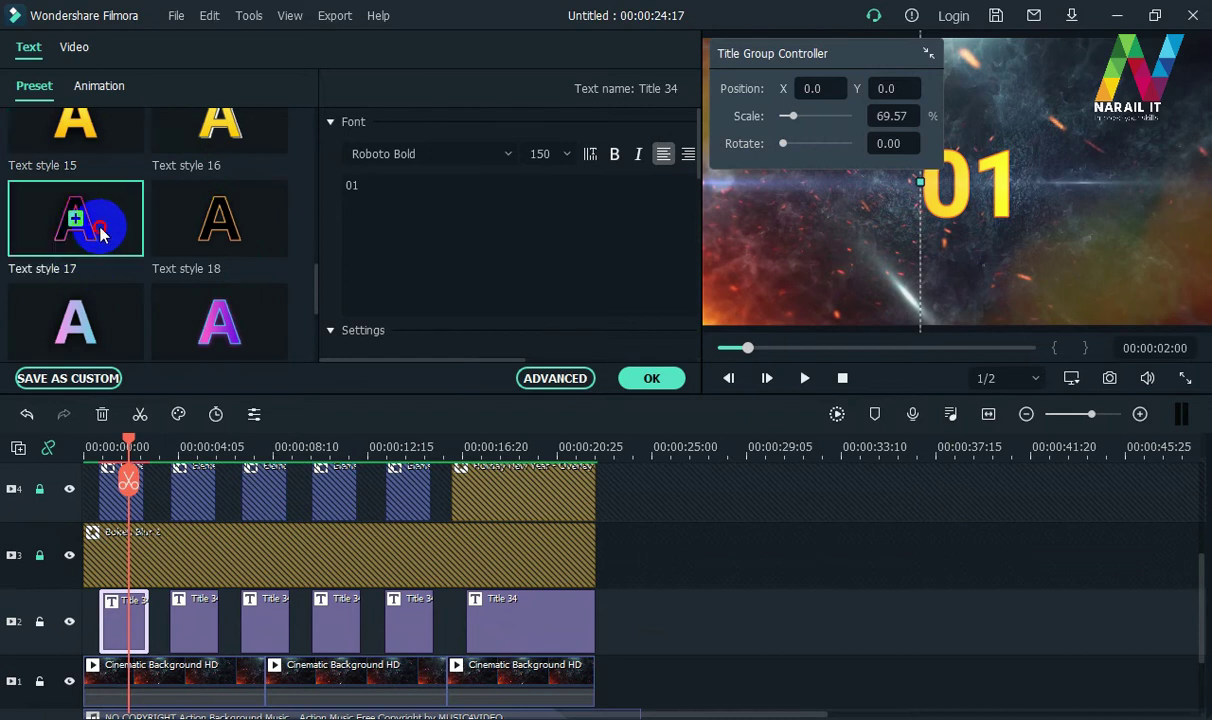
{"action": "left_click", "coordinate": [92, 322]}
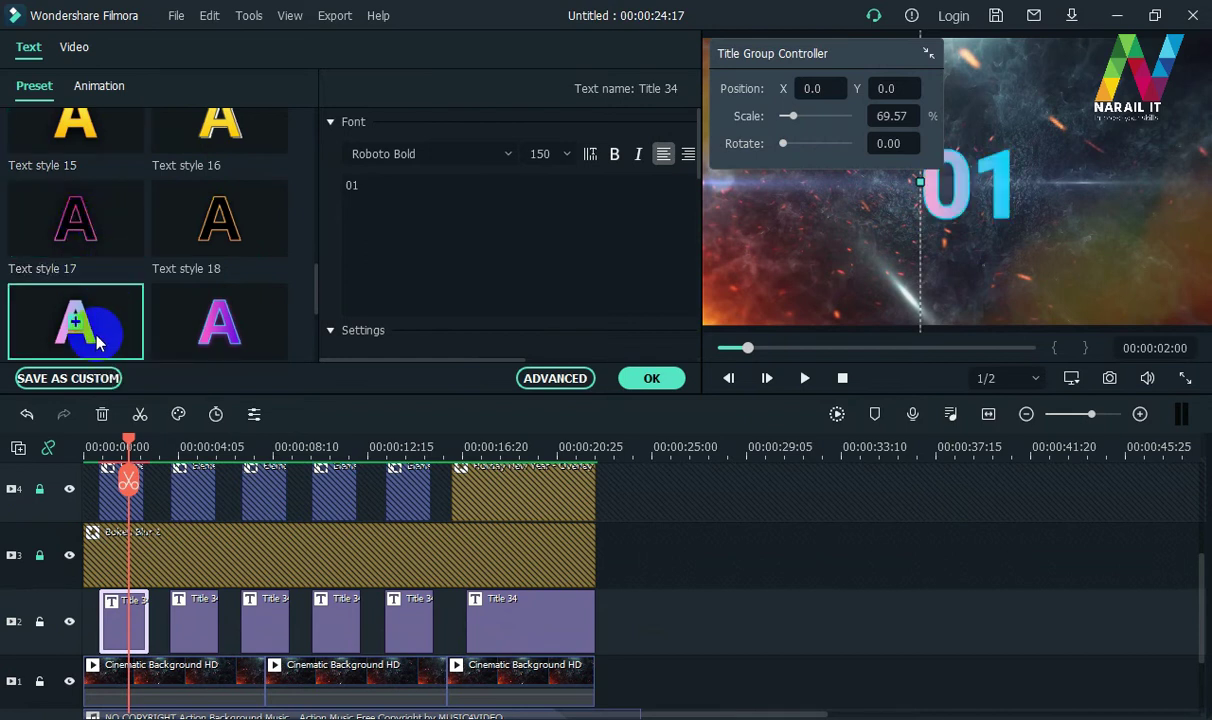
{"action": "left_click", "coordinate": [250, 327]}
{"action": "scroll", "coordinate": [243, 320], "scroll_direction": "down", "scroll_amount": 3}
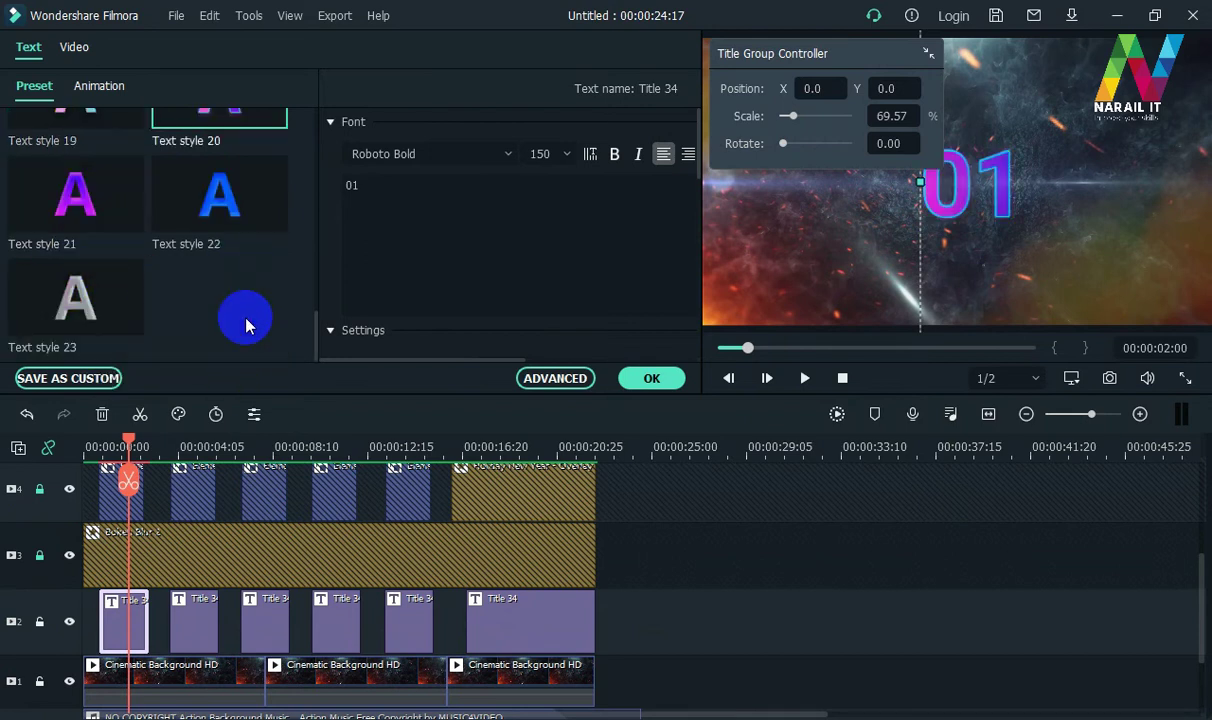
{"action": "left_click", "coordinate": [153, 291]}
{"action": "scroll", "coordinate": [200, 290], "scroll_direction": "up", "scroll_amount": 10}
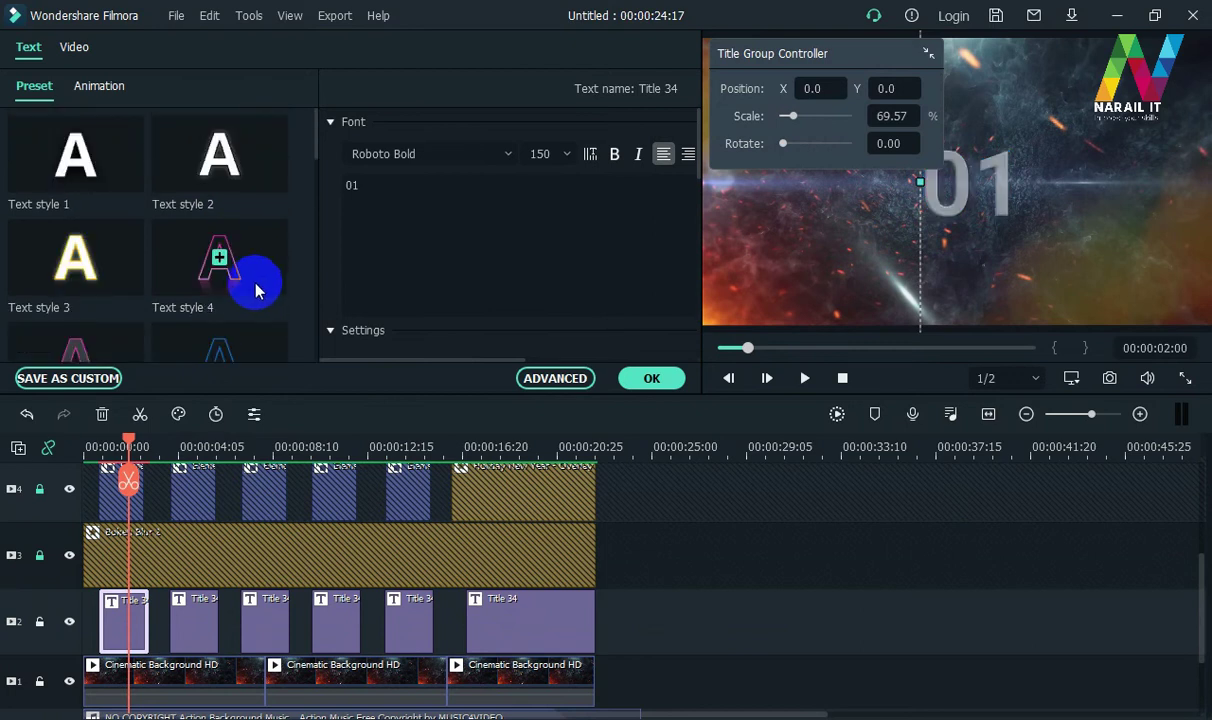
{"action": "scroll", "coordinate": [250, 285], "scroll_direction": "down", "scroll_amount": 2}
{"action": "left_click", "coordinate": [100, 322]}
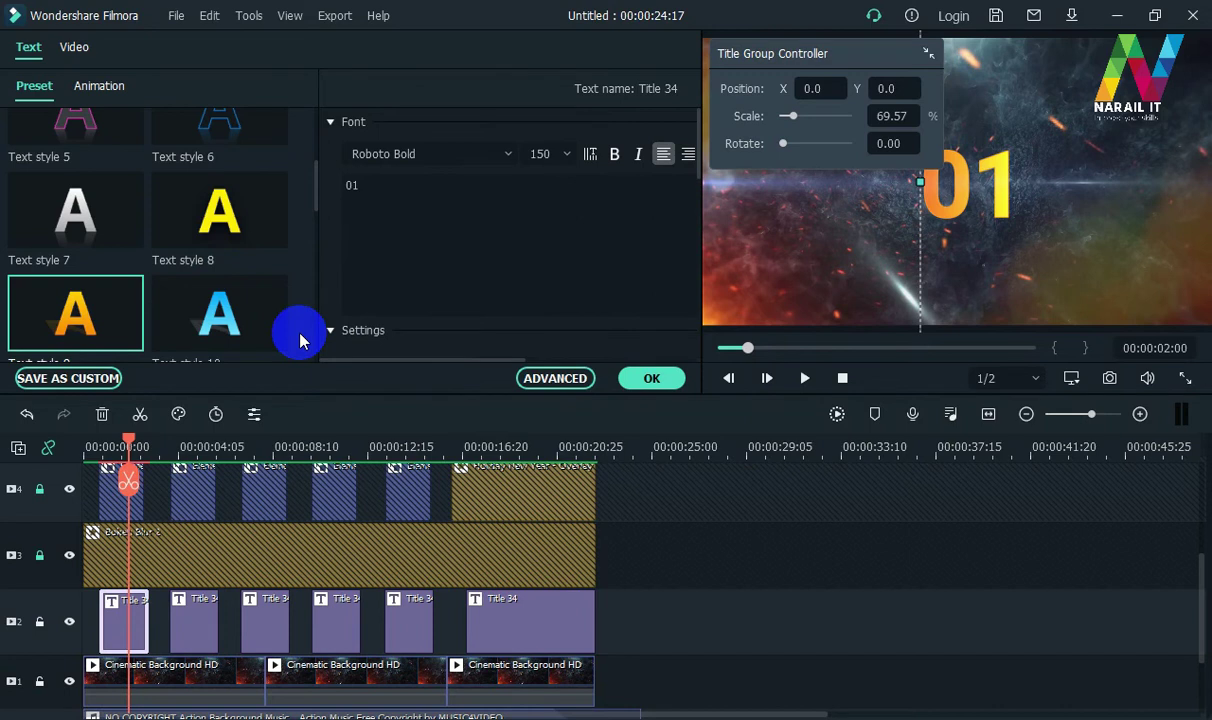
Confirm the 01 title's style and apply Text style 9 to the 02 title at 00:00:04:23
{"action": "left_click", "coordinate": [657, 379]}
{"action": "left_click", "coordinate": [195, 626]}
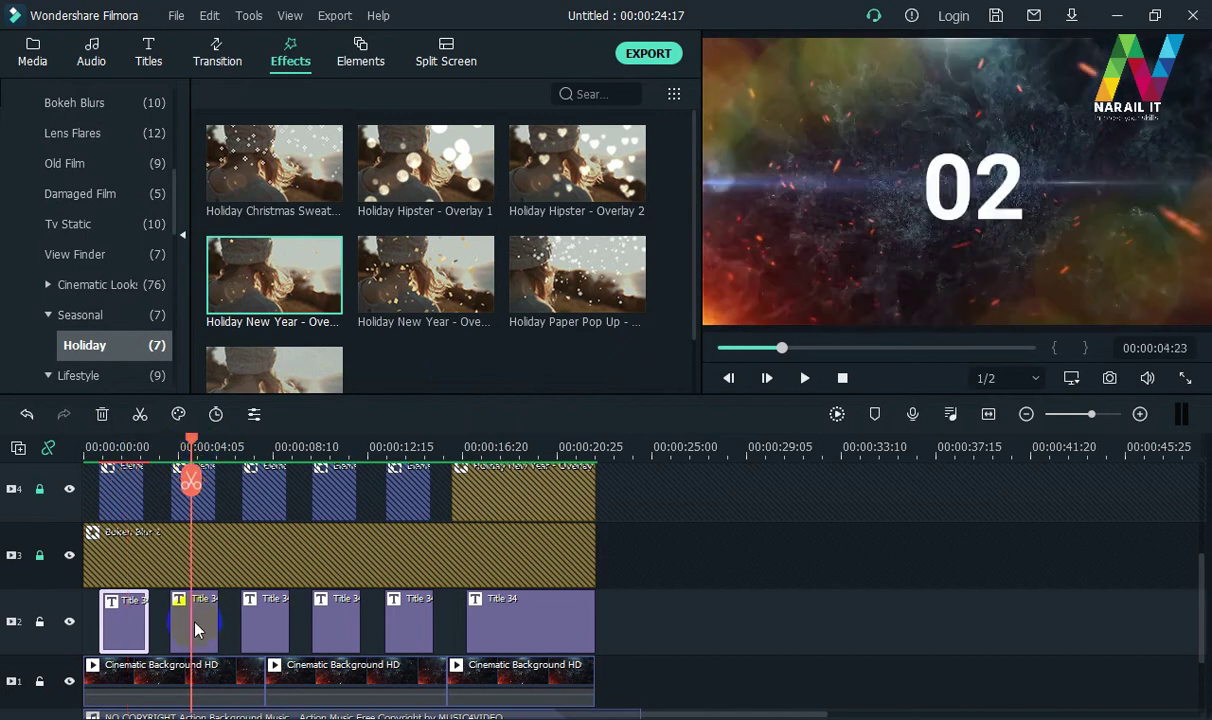
{"action": "left_click_drag", "start_coordinate": [218, 699], "coordinate": [510, 700]}
{"action": "double_click", "coordinate": [196, 628]}
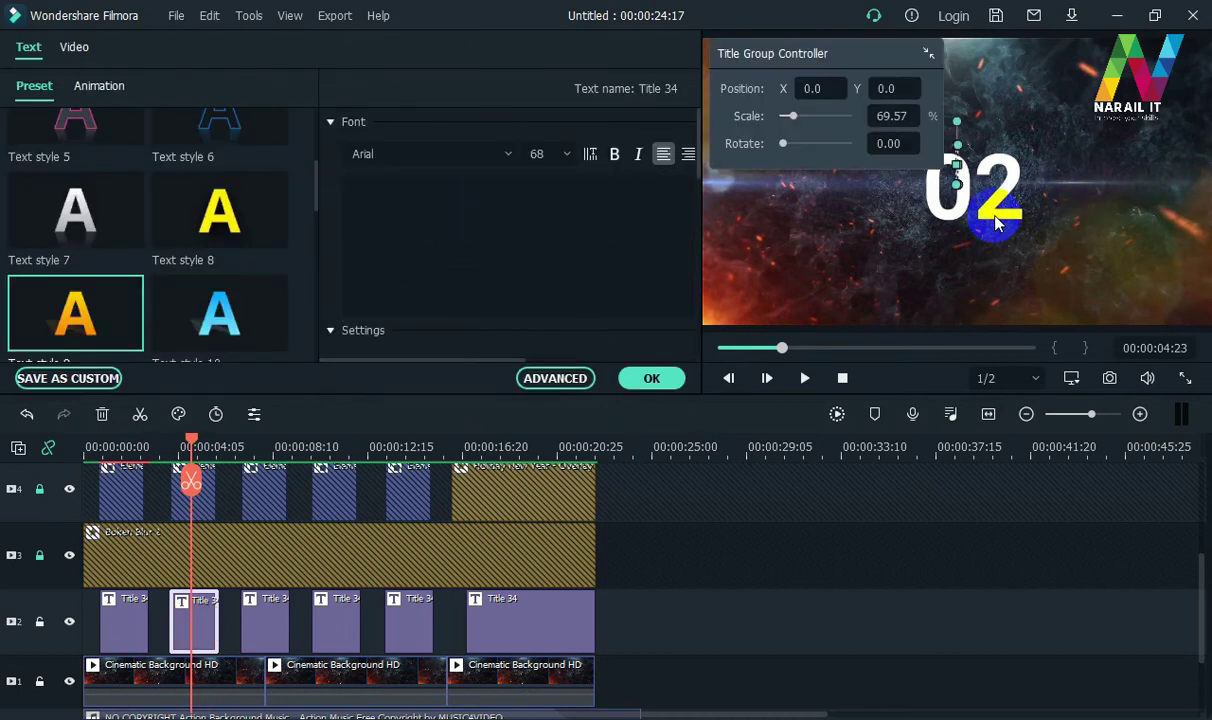
{"action": "left_click", "coordinate": [108, 312]}
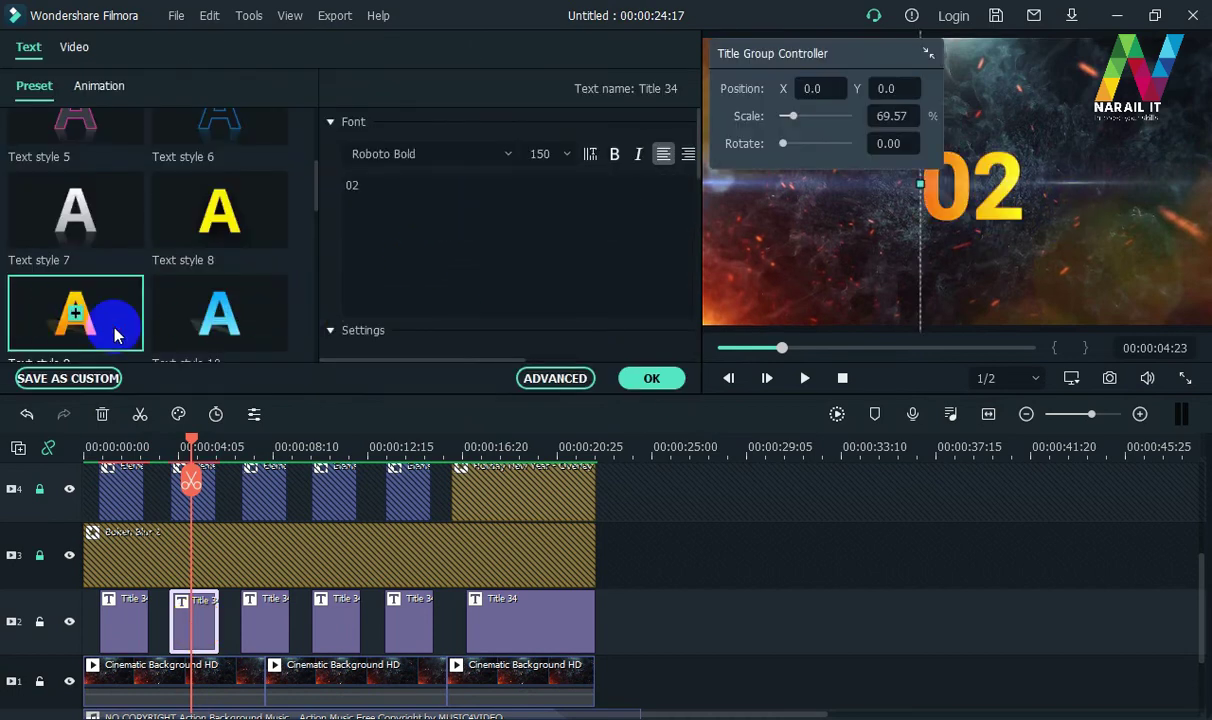
{"action": "left_click", "coordinate": [651, 379]}
Apply Text style 9 to the 03 title at 00:00:07:22 and confirm the change
{"action": "left_click", "coordinate": [259, 446]}
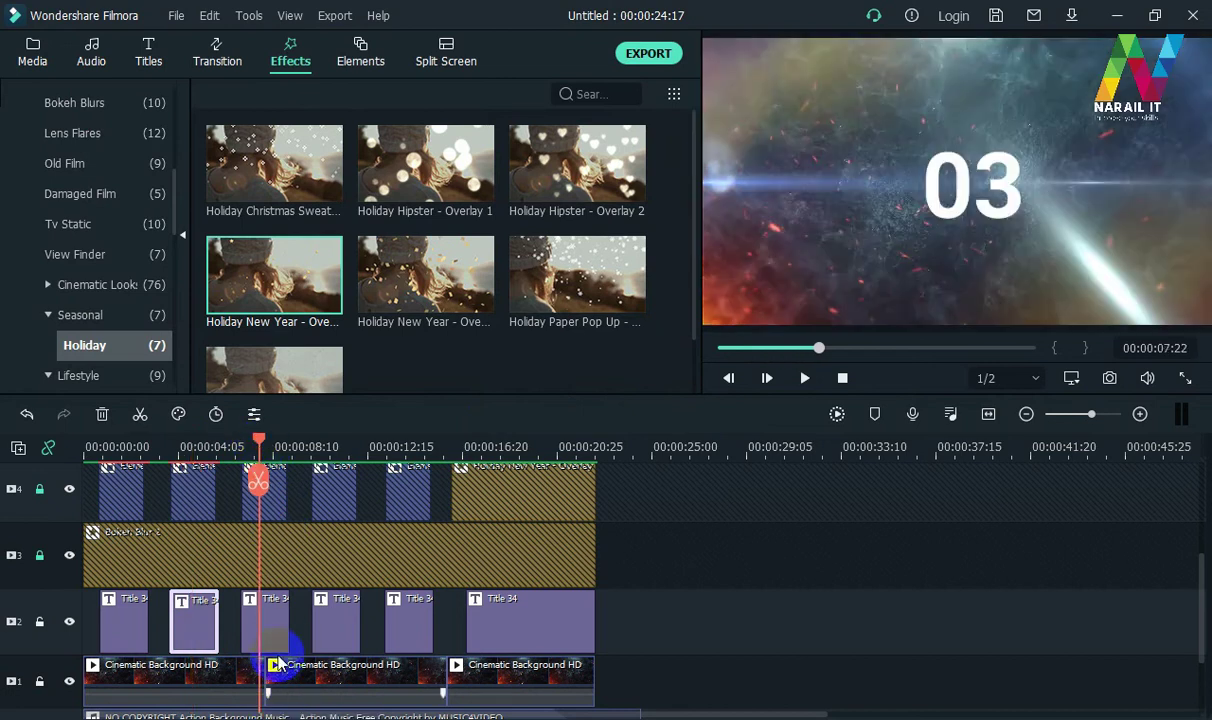
{"action": "left_click", "coordinate": [277, 637]}
{"action": "double_click", "coordinate": [277, 637]}
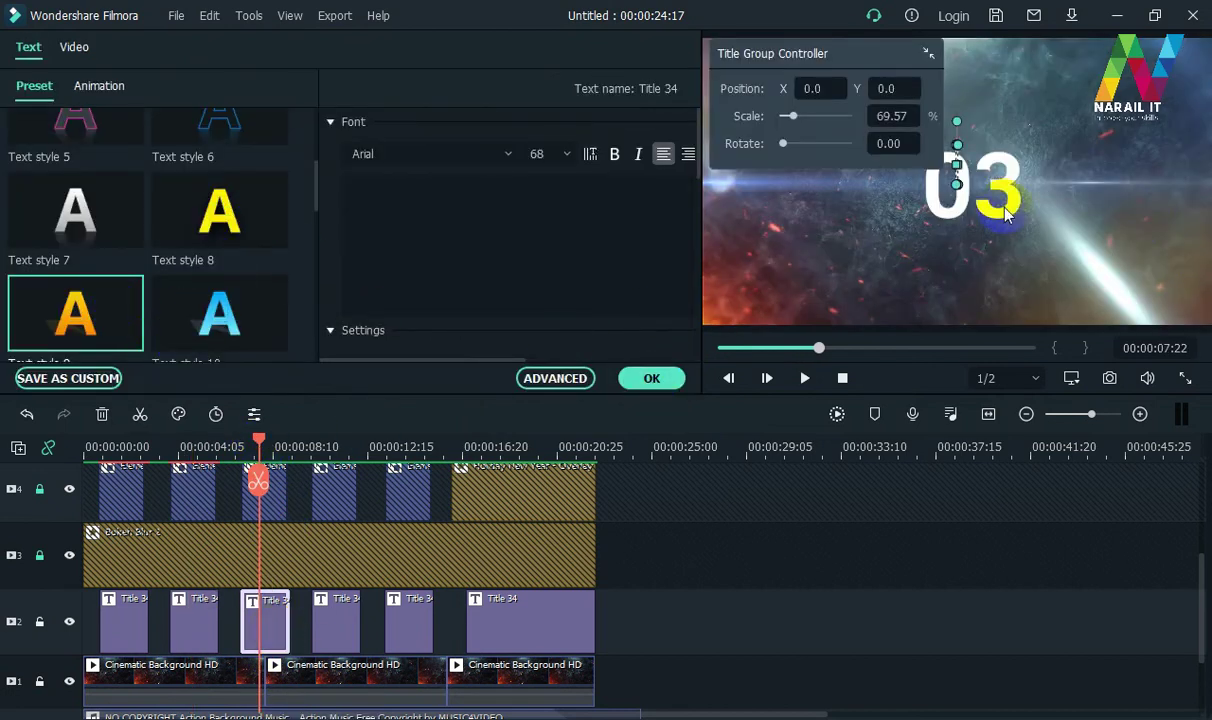
{"action": "left_click", "coordinate": [125, 322]}
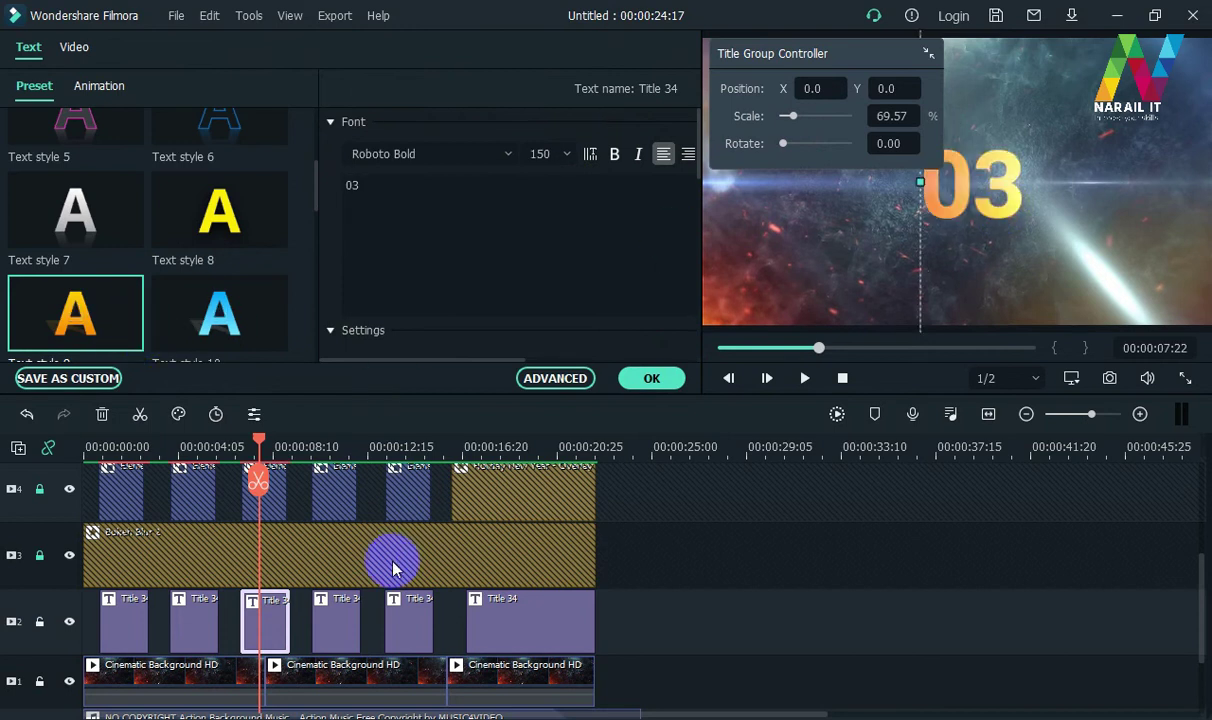
{"action": "left_click", "coordinate": [645, 380]}
Open the 04 title at 00:00:11:03 and apply Text style 9 to its text
{"action": "left_click", "coordinate": [335, 446]}
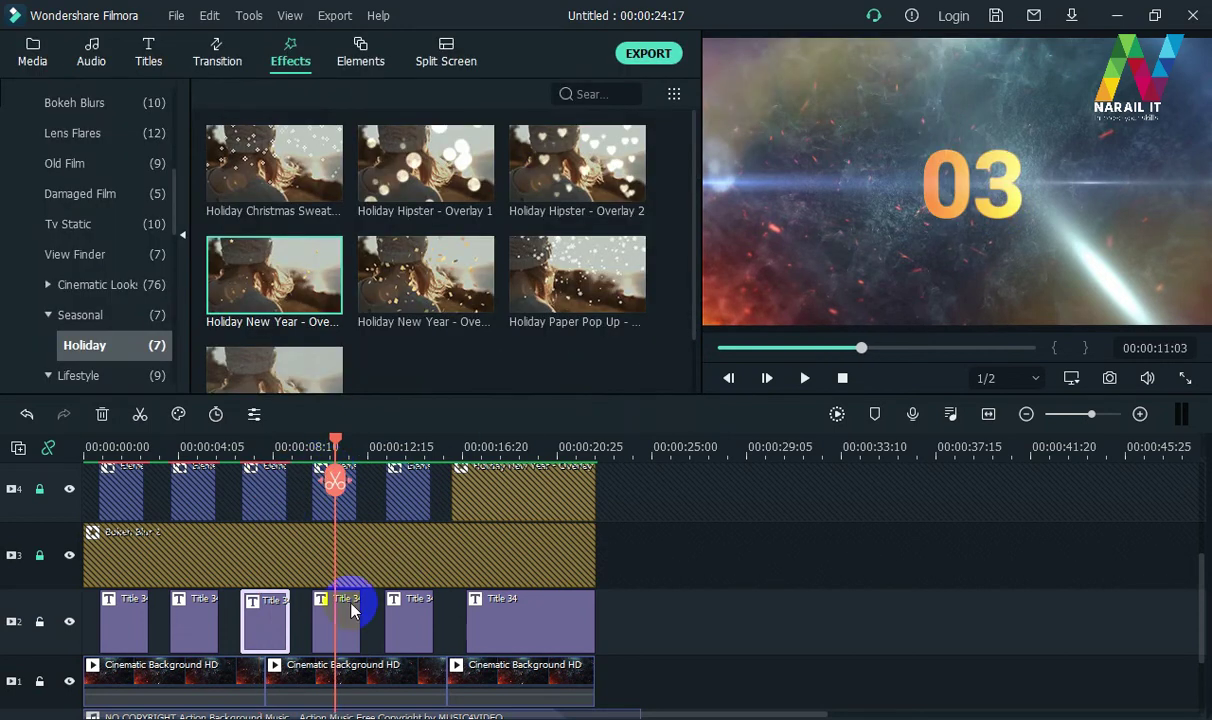
{"action": "left_click", "coordinate": [346, 601]}
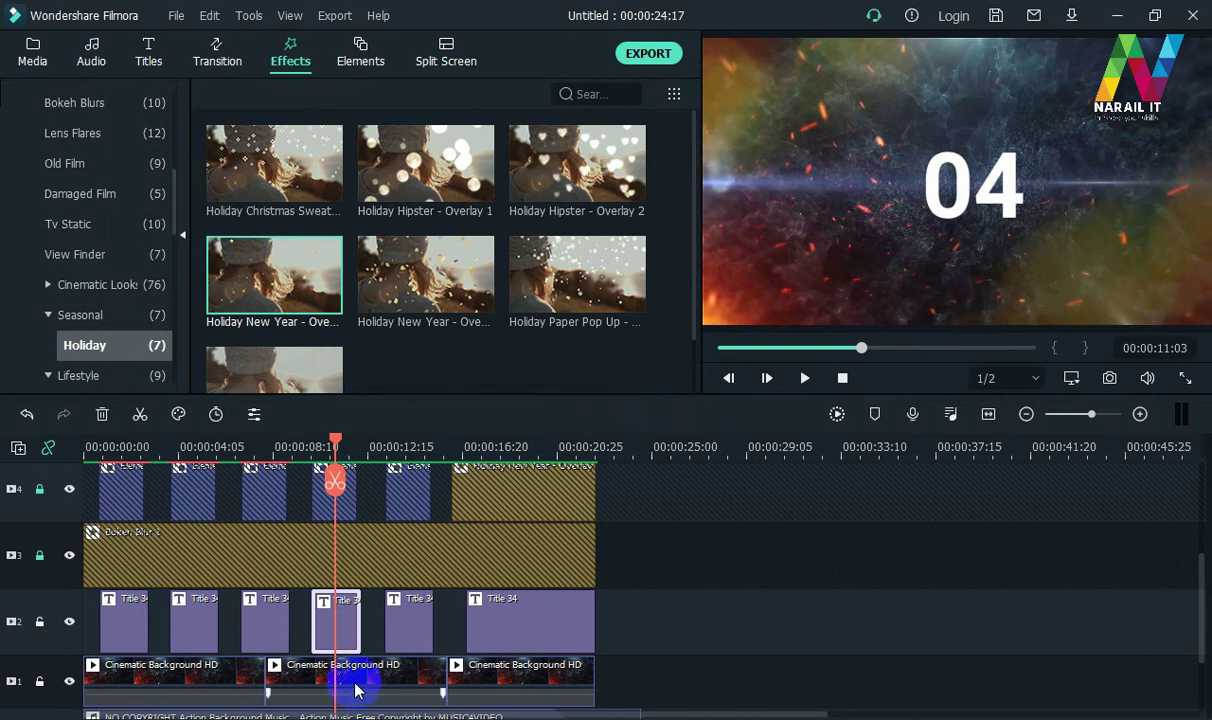
{"action": "double_click", "coordinate": [332, 618]}
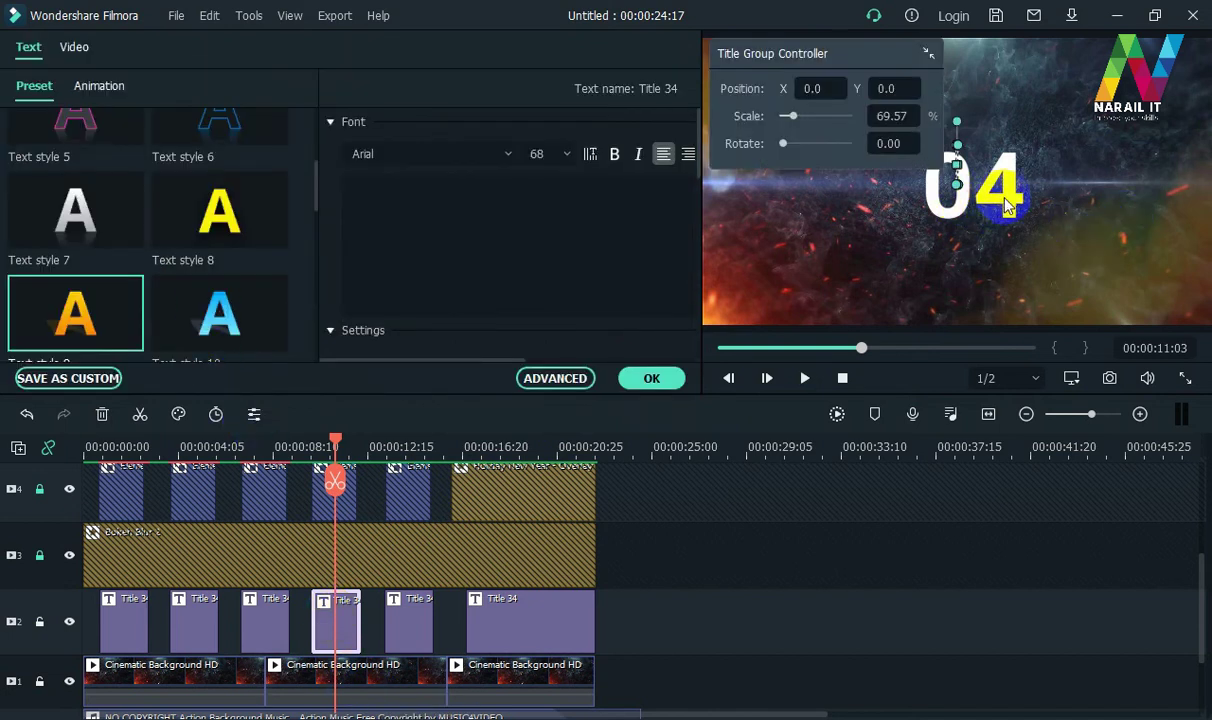
{"action": "left_click_drag", "start_coordinate": [1012, 208], "coordinate": [1009, 200]}
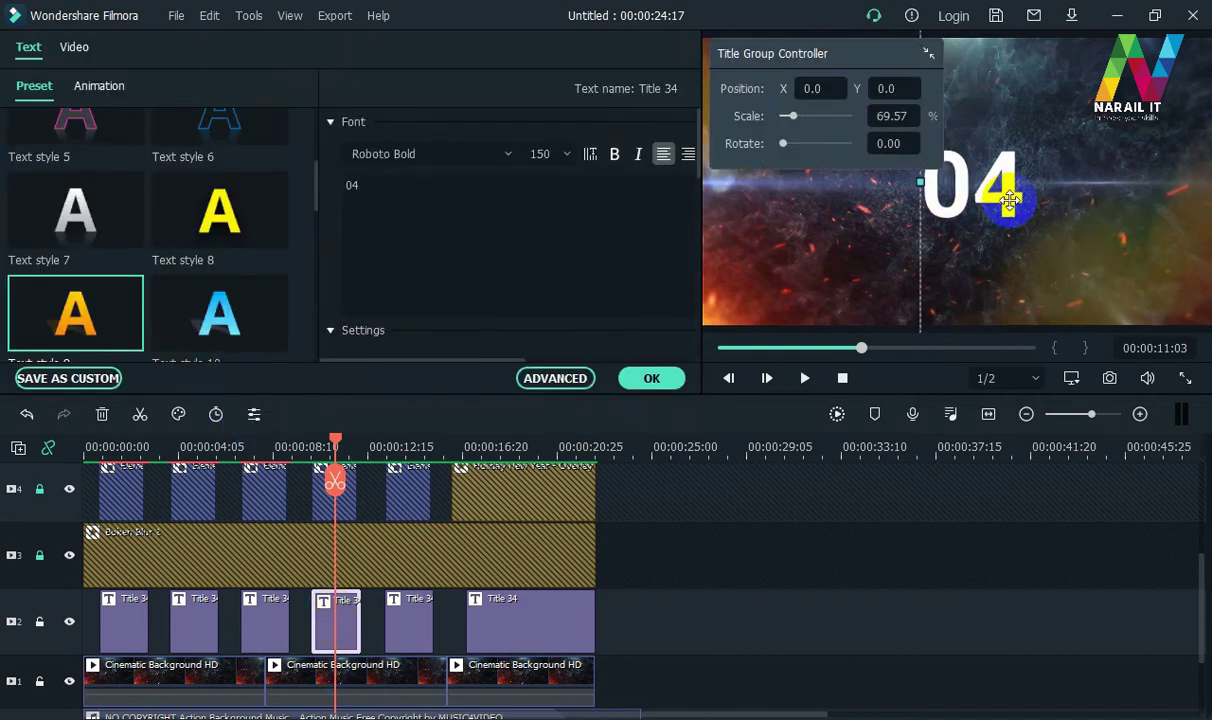
{"action": "left_click", "coordinate": [42, 318]}
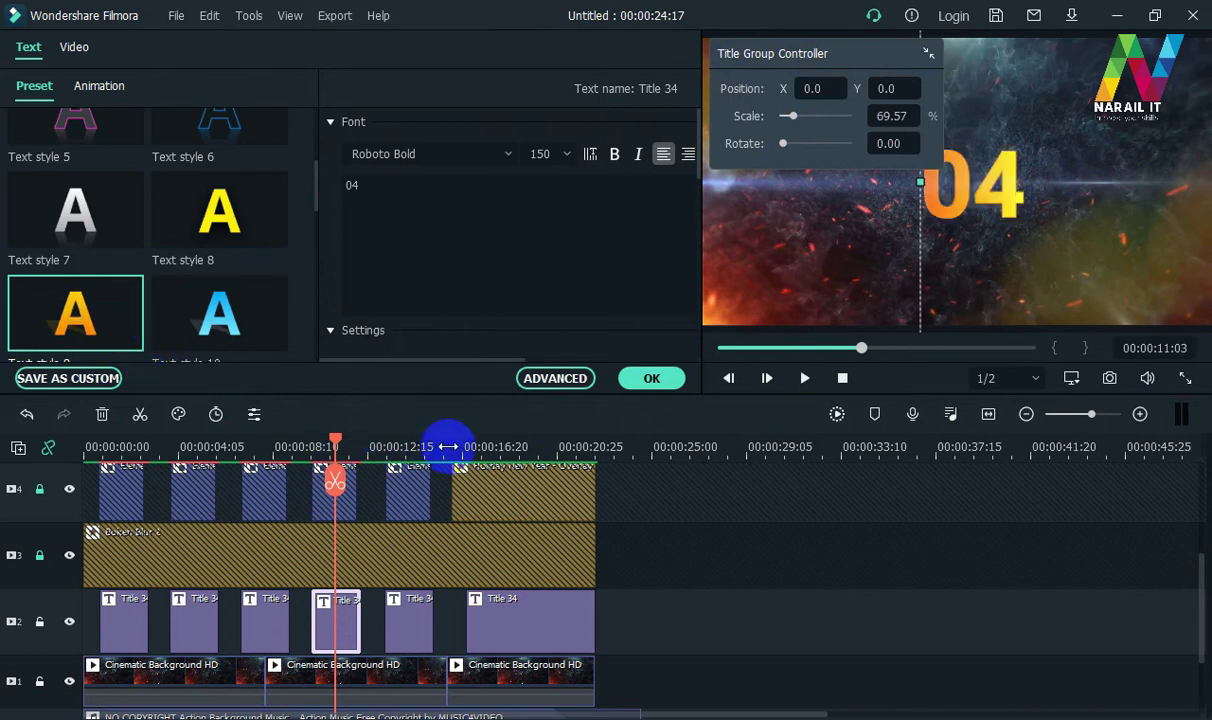
Give the 05 title at 00:00:14:07 the Text style 9 preset and confirm it
{"action": "left_click", "coordinate": [405, 447]}
{"action": "left_click", "coordinate": [408, 618]}
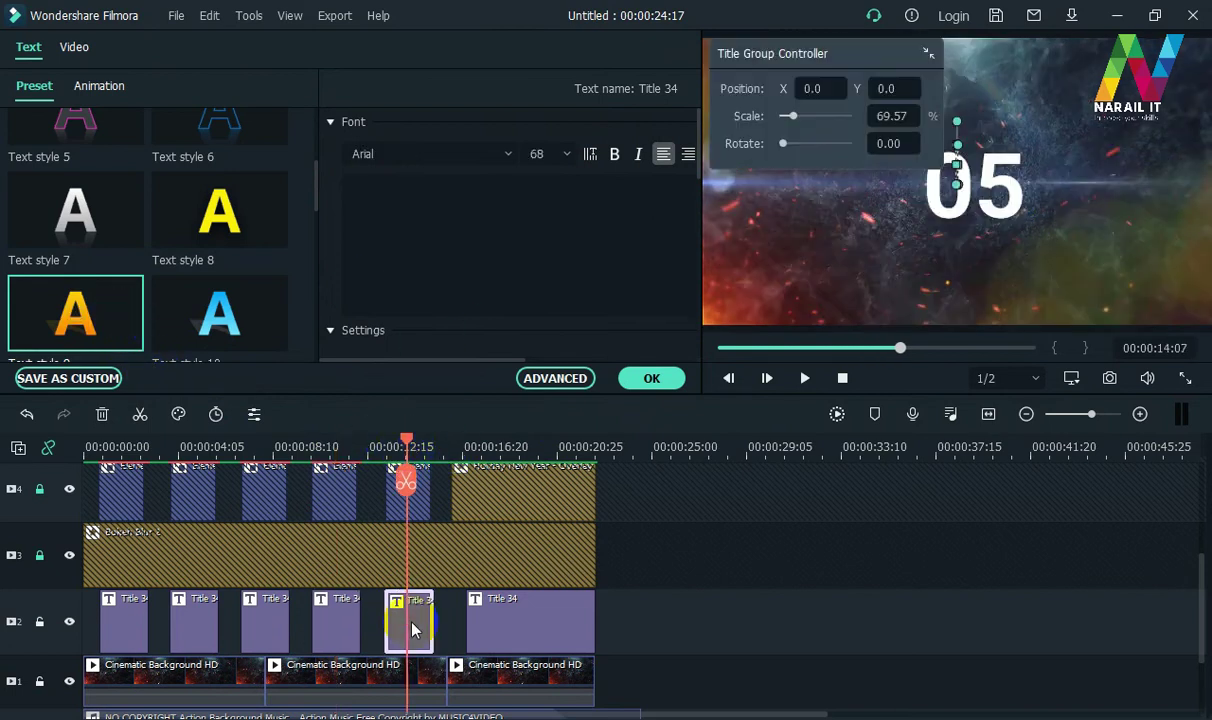
{"action": "left_click", "coordinate": [1008, 208]}
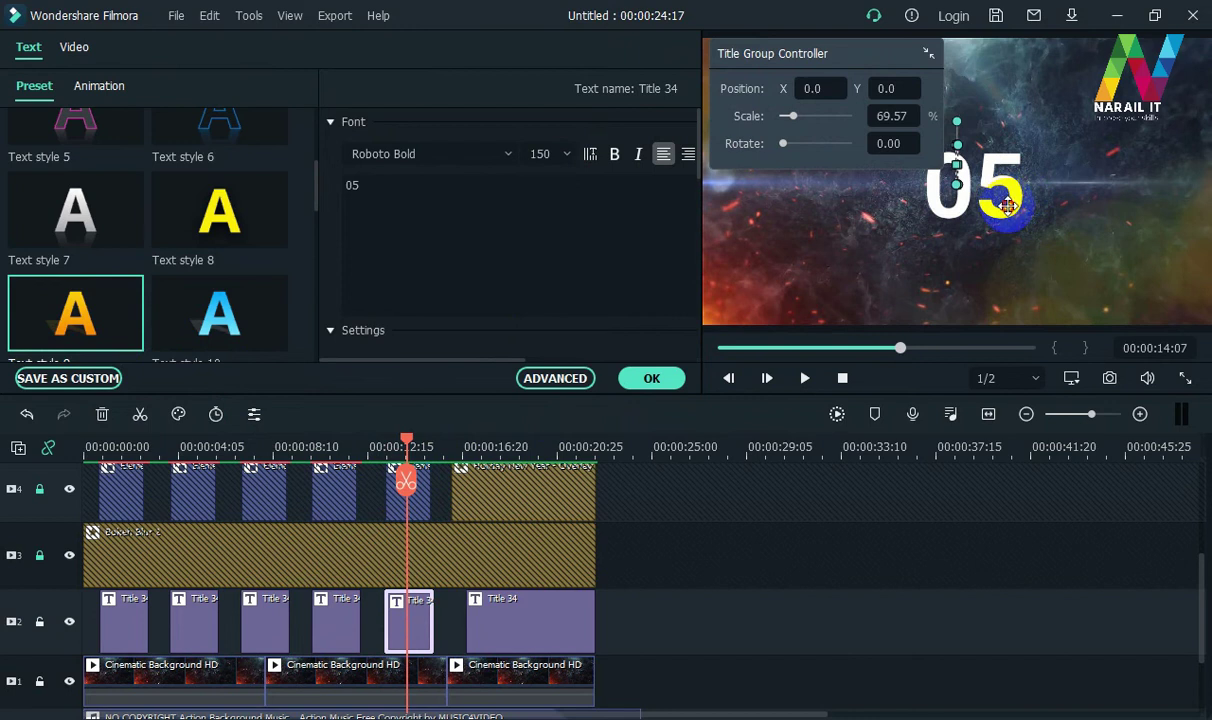
{"action": "left_click", "coordinate": [64, 333]}
{"action": "left_click", "coordinate": [655, 379]}
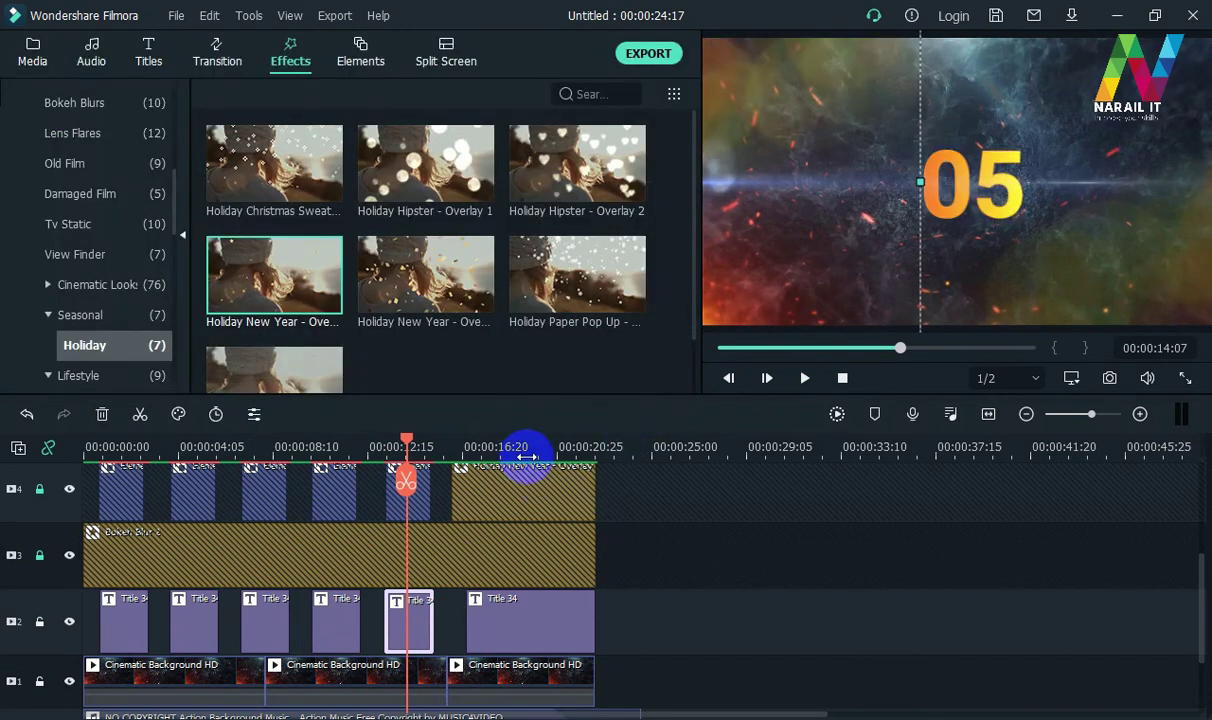
Apply Text style 9 to the closing 2021 title at 00:00:19:15 and confirm the change
{"action": "left_click", "coordinate": [525, 456]}
{"action": "left_click", "coordinate": [527, 625]}
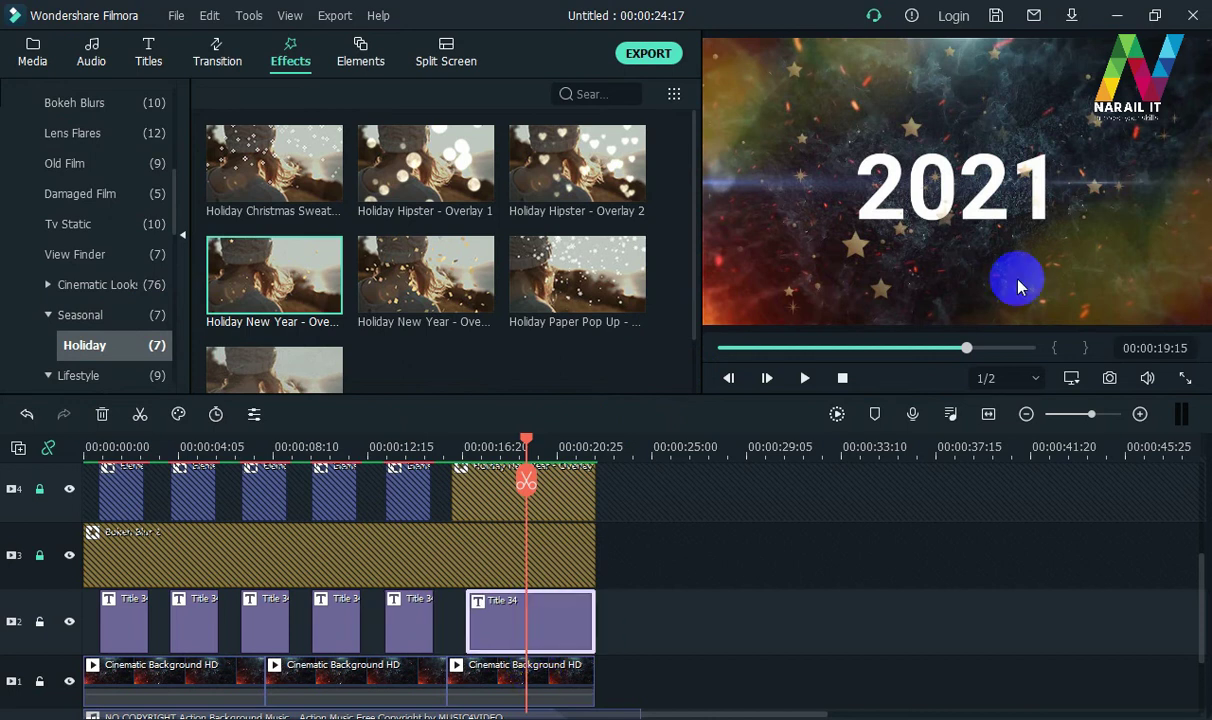
{"action": "double_click", "coordinate": [852, 205]}
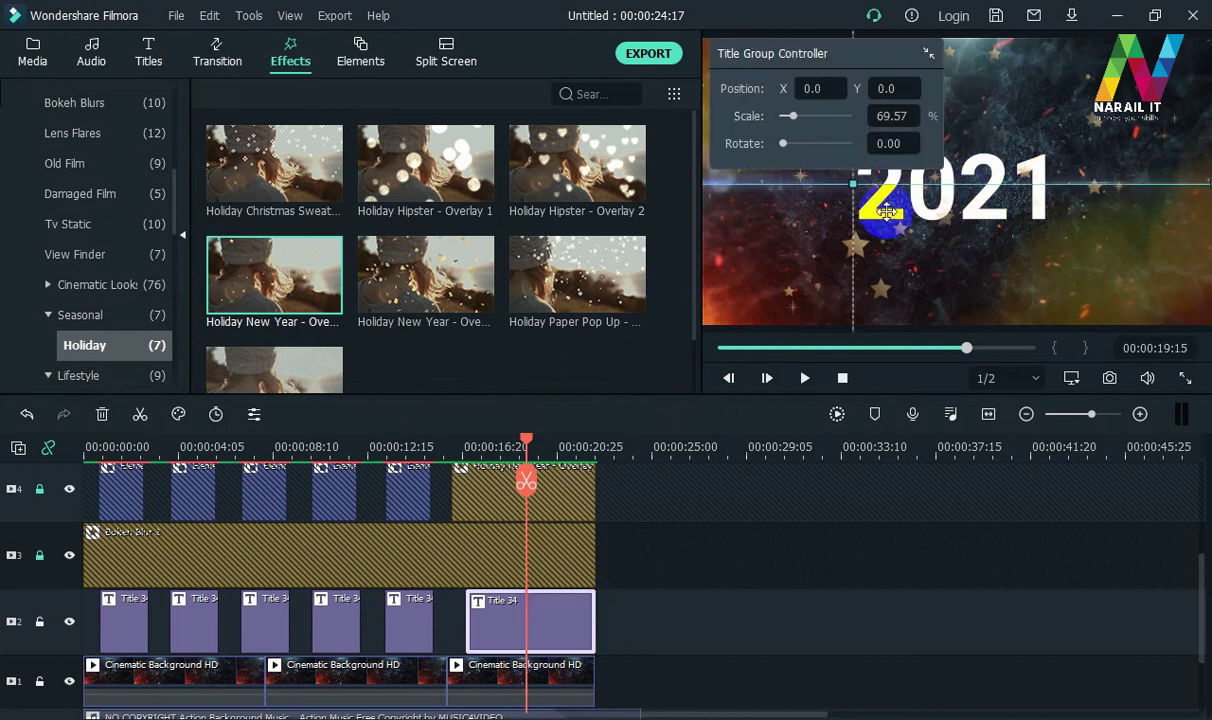
{"action": "left_click", "coordinate": [115, 330]}
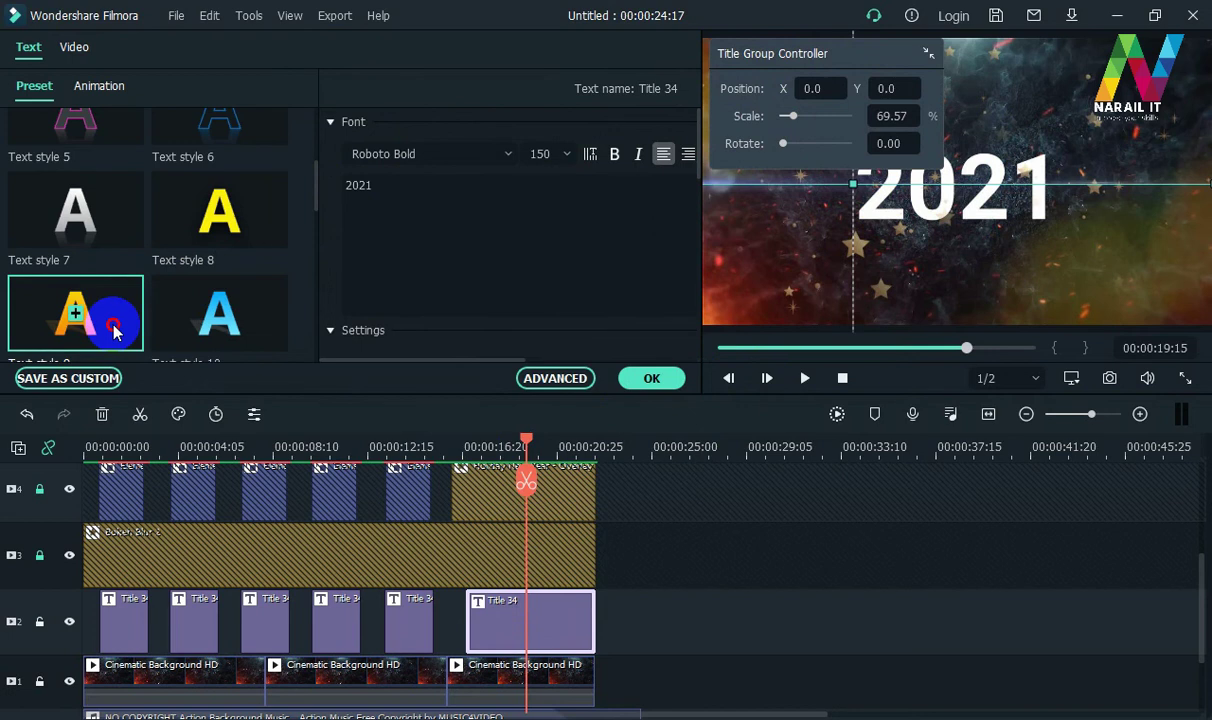
{"action": "left_click", "coordinate": [640, 377]}
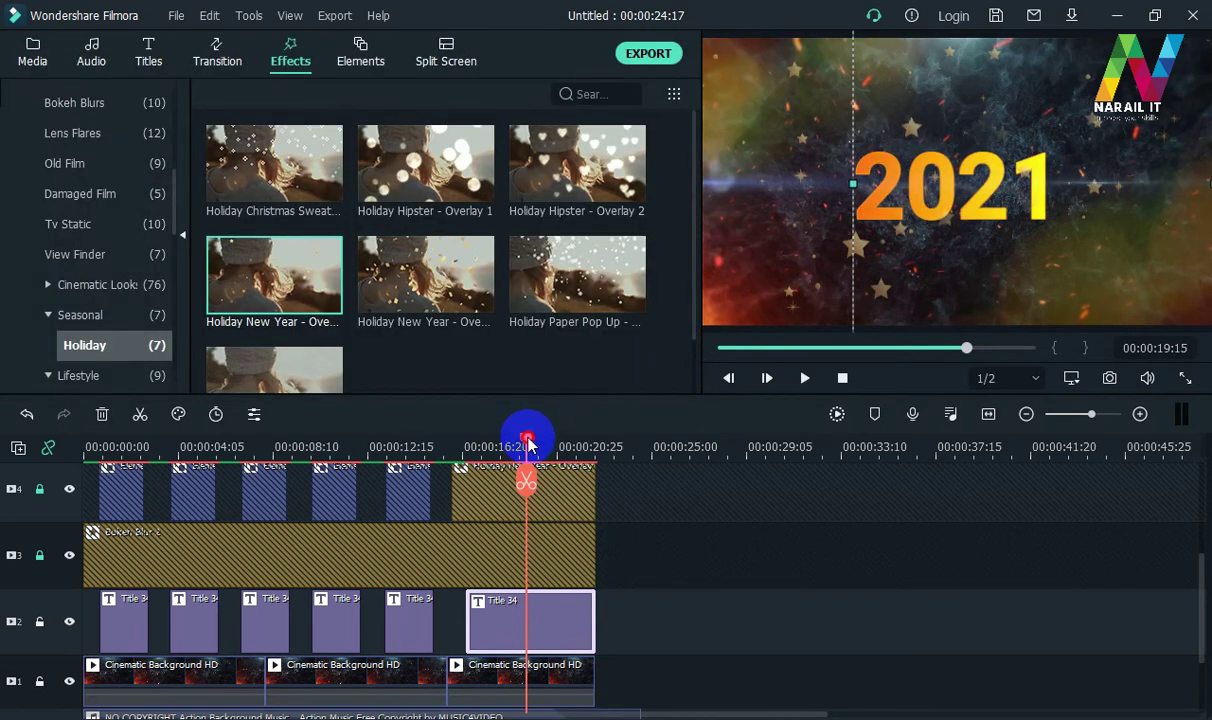
Play the video from the start to check the restyled countdown titles, stopping during the 03 title
{"action": "left_click_drag", "start_coordinate": [527, 441], "coordinate": [8, 406]}
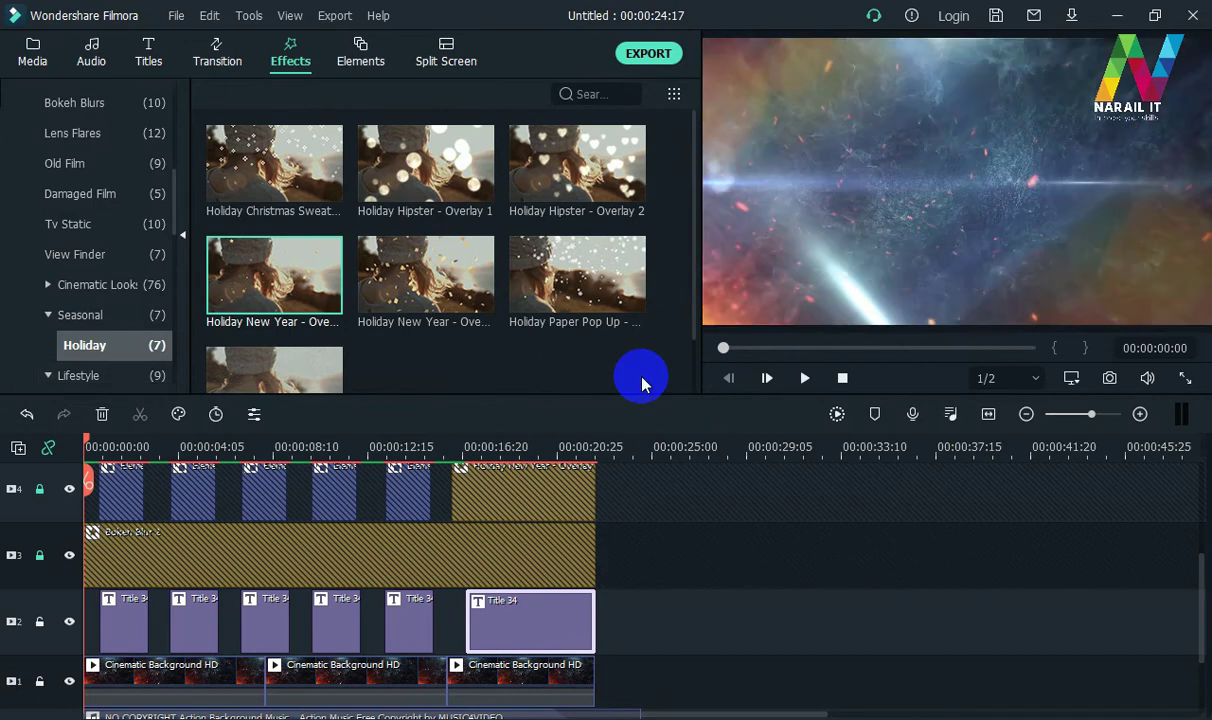
{"action": "key", "text": "space"}
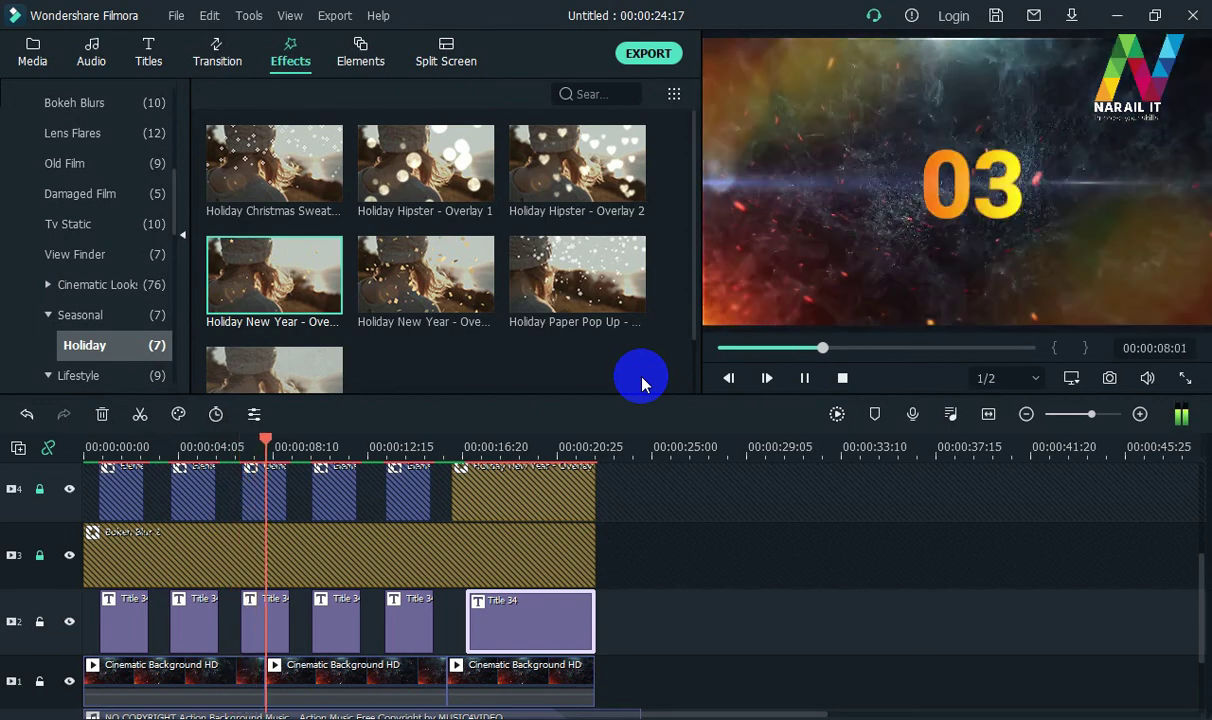
{"action": "key", "text": "space"}
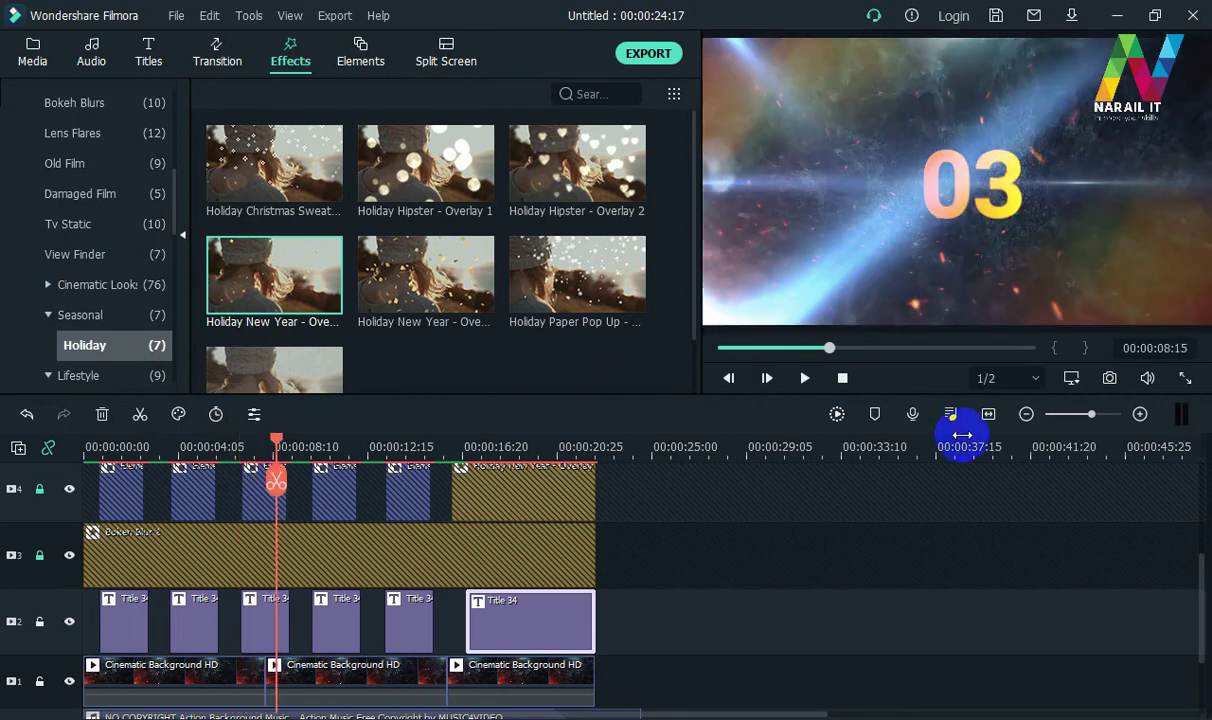
Render the timeline preview and play the finished countdown through to its end
{"action": "left_click", "coordinate": [837, 415]}
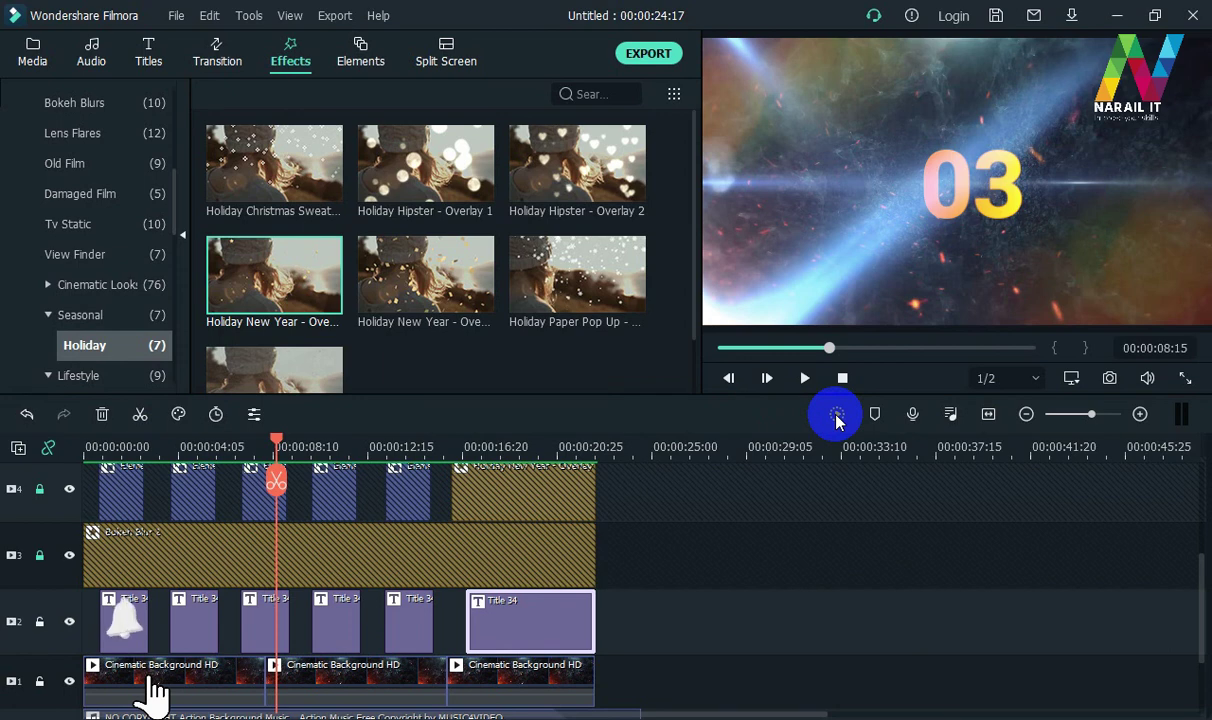
{"action": "key", "text": "space"}
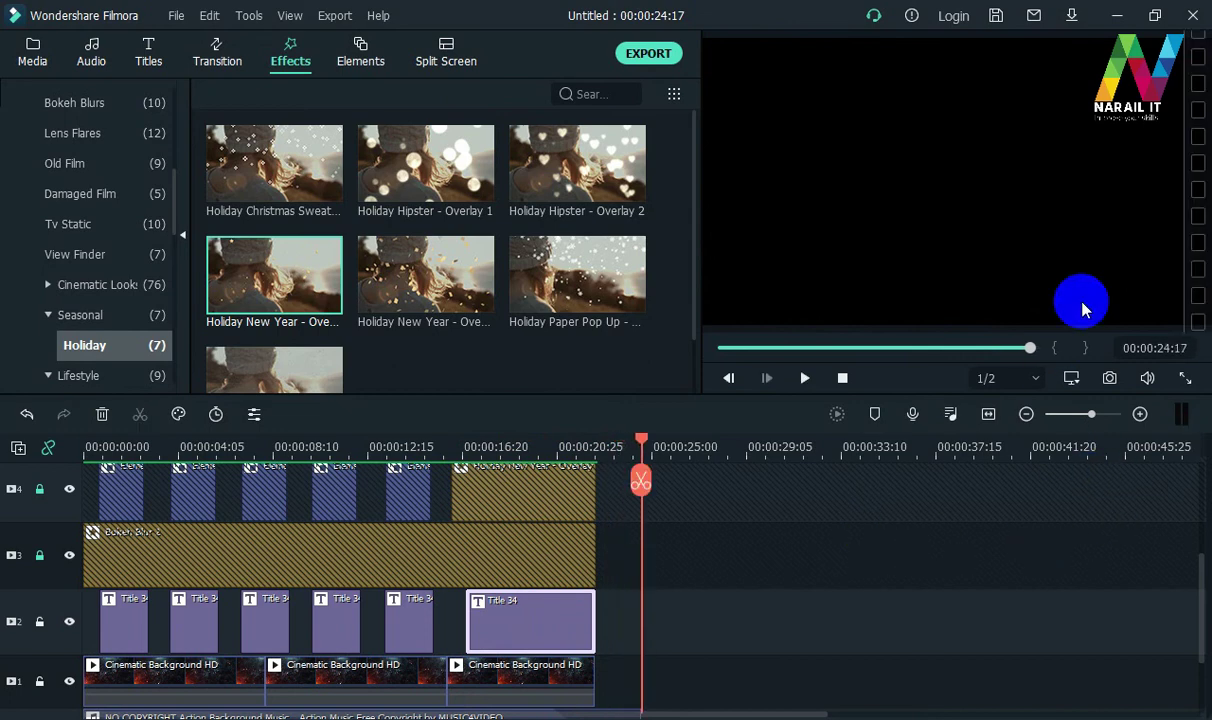
Minimize the video editor and the New folder window to show the desktop
{"action": "left_click", "coordinate": [1116, 15]}
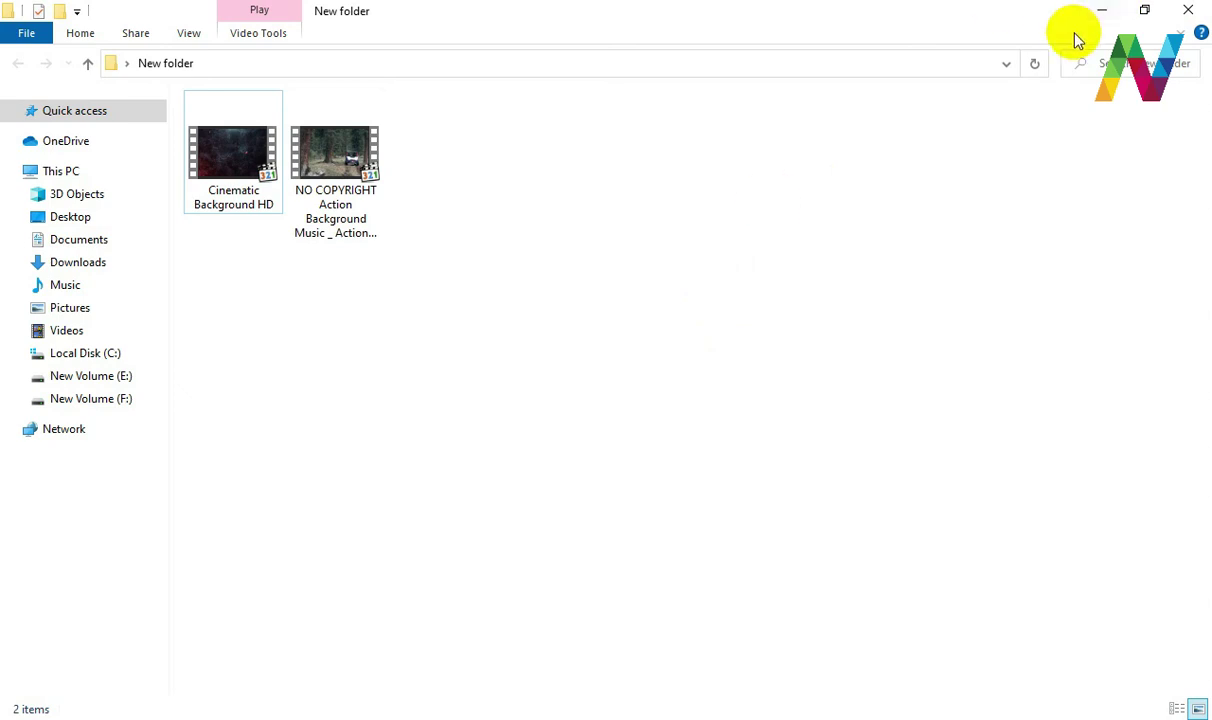
{"action": "left_click", "coordinate": [1100, 12]}
{"action": "right_click", "coordinate": [612, 193]}
{"action": "left_click", "coordinate": [657, 242]}
{"action": "right_click", "coordinate": [633, 224]}
{"action": "left_click", "coordinate": [666, 274]}
{"action": "right_click", "coordinate": [658, 240]}
{"action": "left_click", "coordinate": [690, 291]}
{"action": "right_click", "coordinate": [669, 273]}
{"action": "left_click", "coordinate": [706, 333]}
{"action": "right_click", "coordinate": [663, 304]}
{"action": "left_click", "coordinate": [698, 356]}
{"action": "right_click", "coordinate": [693, 336]}
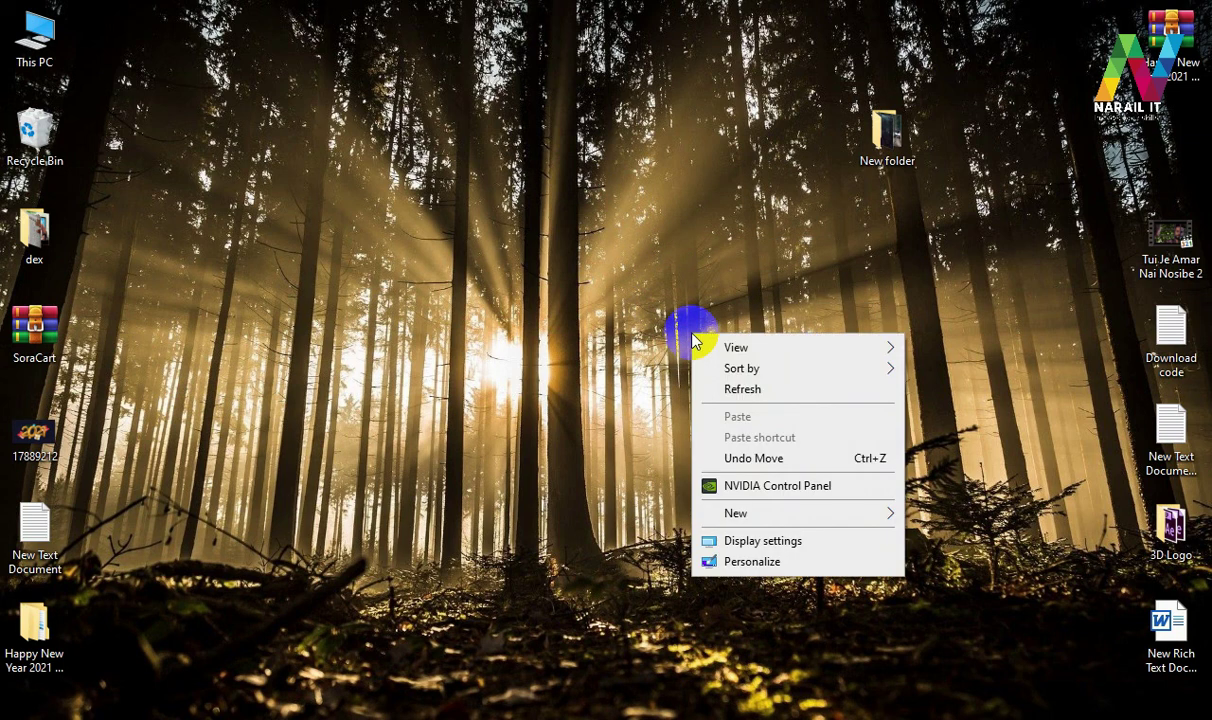